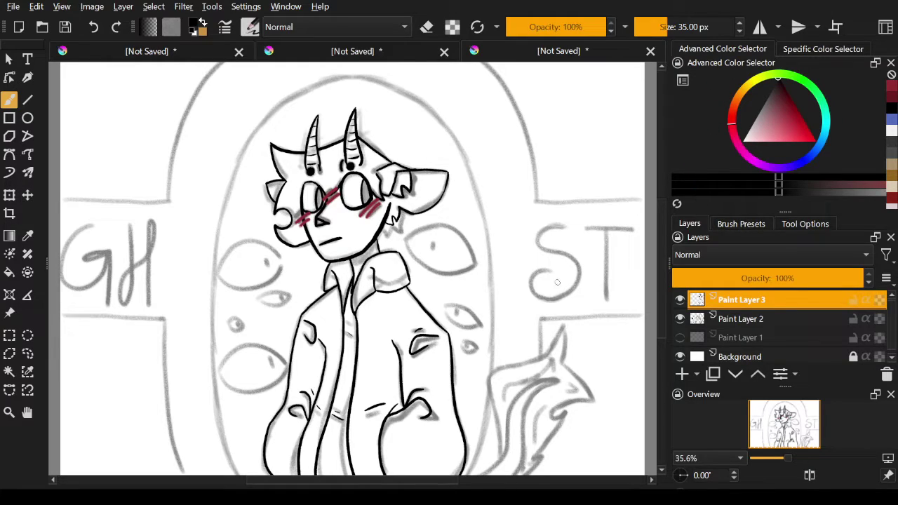
Step: Set the brush size to 47 px and turn on horizontal mirroring for the line art on Paint Layer 3
{"action": "key", "text": "e"}
{"action": "key", "text": "e"}
{"action": "key", "text": "bracketright"}
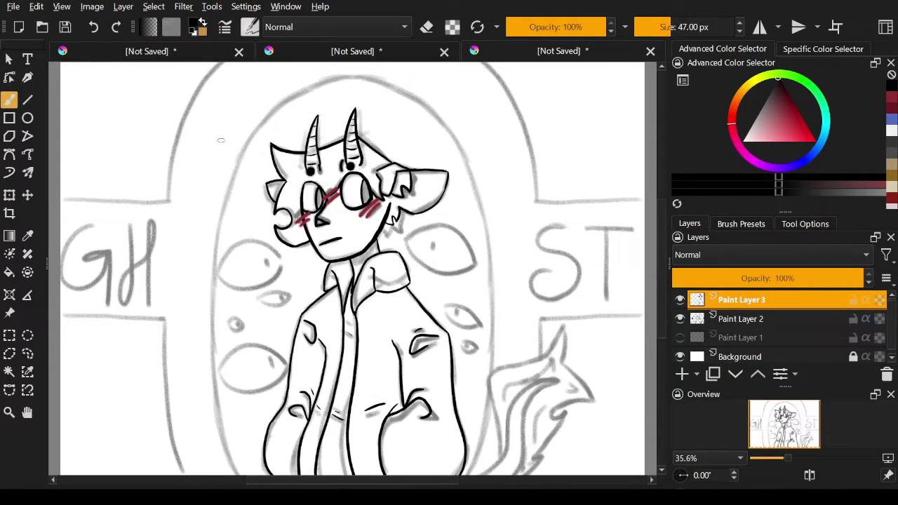
{"action": "left_click", "coordinate": [759, 26]}
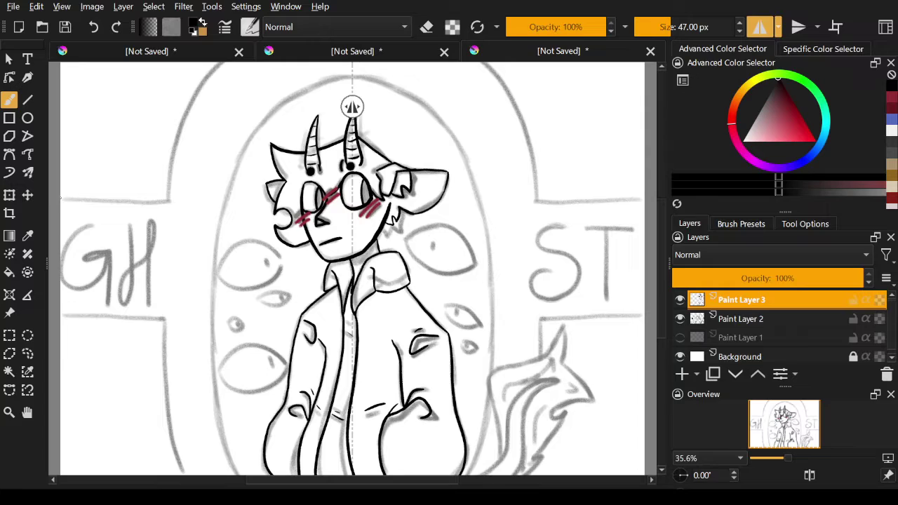
Step: Ink straight mirrored horizontal lines above and below the lettering with the Line tool, following the grey sketch
{"action": "left_click_drag", "start_coordinate": [70, 199], "coordinate": [163, 199]}
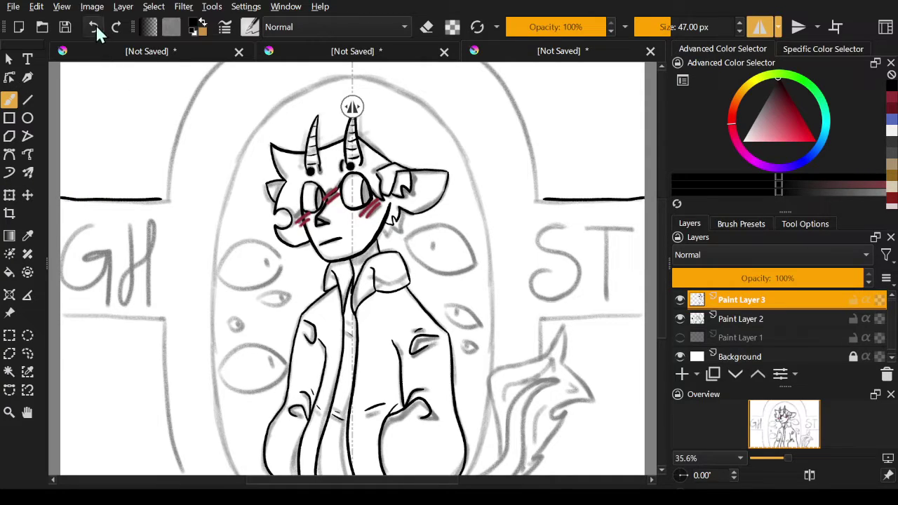
{"action": "left_click", "coordinate": [93, 26]}
{"action": "left_click", "coordinate": [27, 100]}
{"action": "left_click_drag", "start_coordinate": [62, 199], "coordinate": [173, 199]}
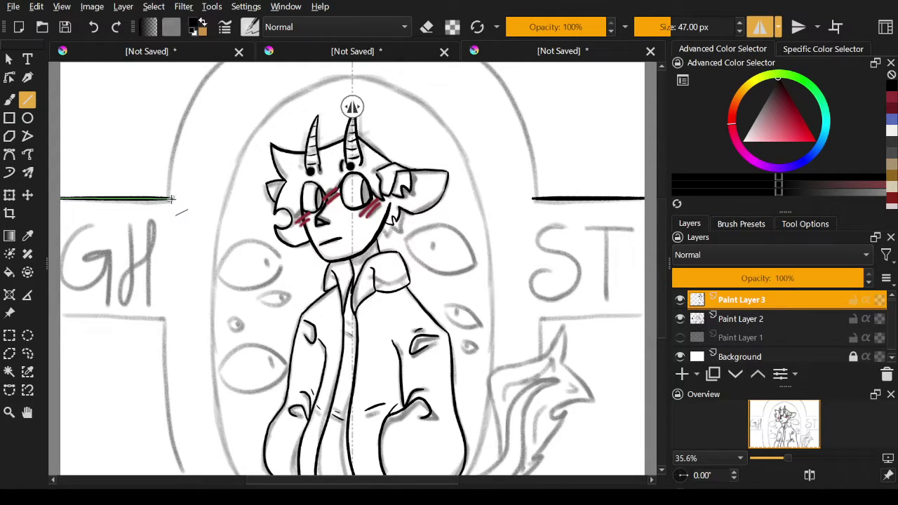
{"action": "key", "text": "ctrl+z"}
{"action": "key", "text": "ctrl+shift+z"}
{"action": "key", "text": "ctrl+z"}
{"action": "key", "text": "ctrl+shift+z"}
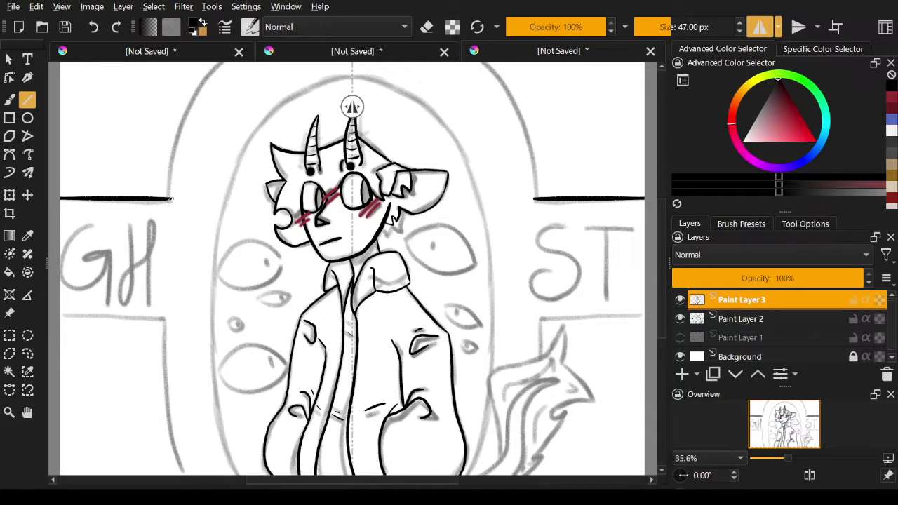
{"action": "left_click_drag", "start_coordinate": [167, 309], "coordinate": [56, 315]}
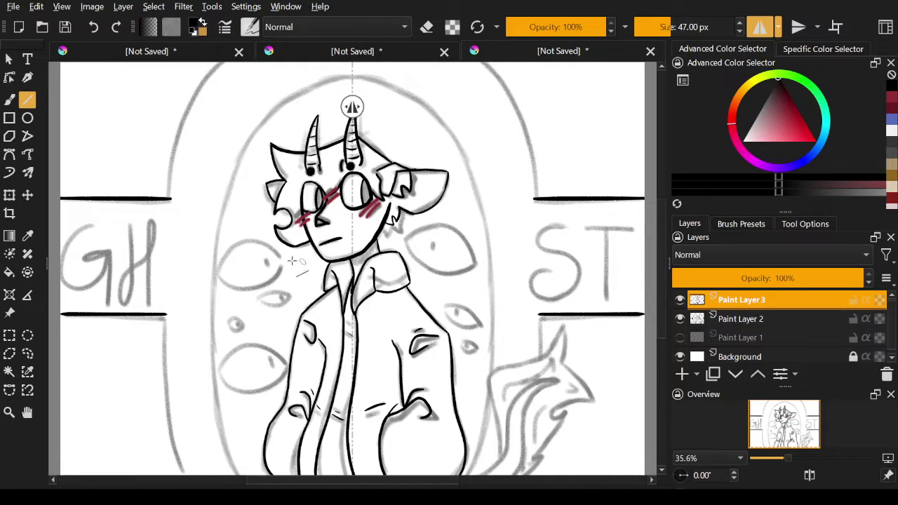
Step: Ink the mirrored outer arch freehand from the inner ends of the upper lines to the top of the canvas
{"action": "left_click", "coordinate": [9, 100]}
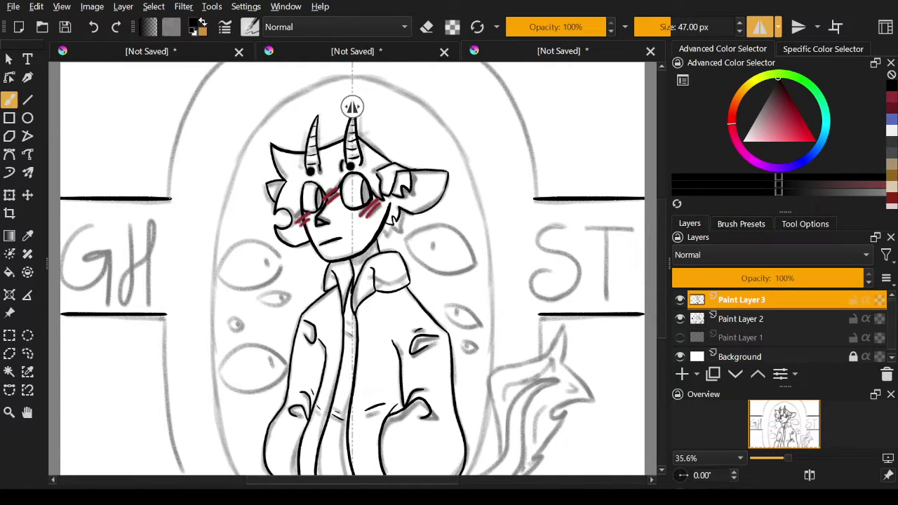
{"action": "left_click_drag", "start_coordinate": [169, 198], "coordinate": [171, 139]}
{"action": "key", "text": "ctrl+z"}
{"action": "mouse_move", "coordinate": [169, 198]}
{"action": "left_mouse_down"}
{"action": "mouse_move", "coordinate": [175, 148]}
{"action": "mouse_move", "coordinate": [211, 77]}
{"action": "mouse_move", "coordinate": [233, 62]}
{"action": "left_mouse_up"}
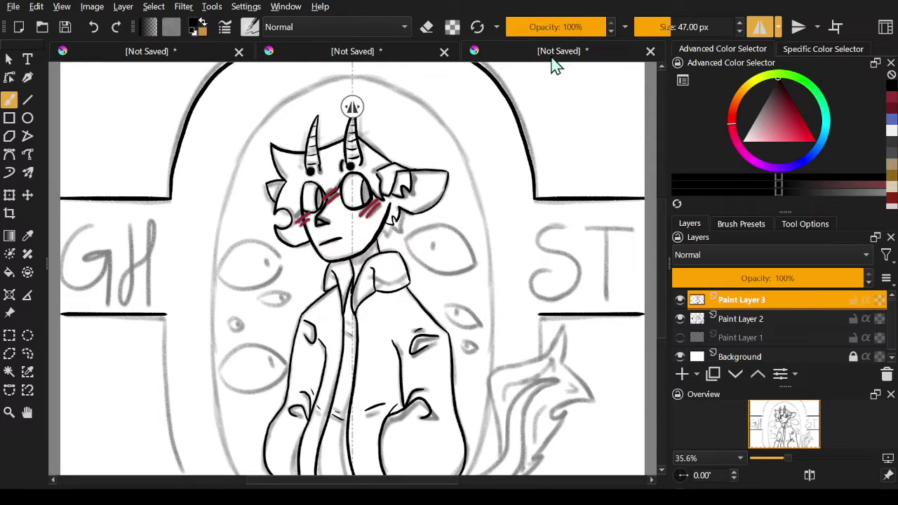
Step: Ink the mirrored lower sides of the outer frame from the lower lines down to the bottom of the canvas
{"action": "mouse_move", "coordinate": [660, 246]}
{"action": "left_mouse_down"}
{"action": "mouse_move", "coordinate": [660, 220]}
{"action": "mouse_move", "coordinate": [649, 284]}
{"action": "left_mouse_up"}
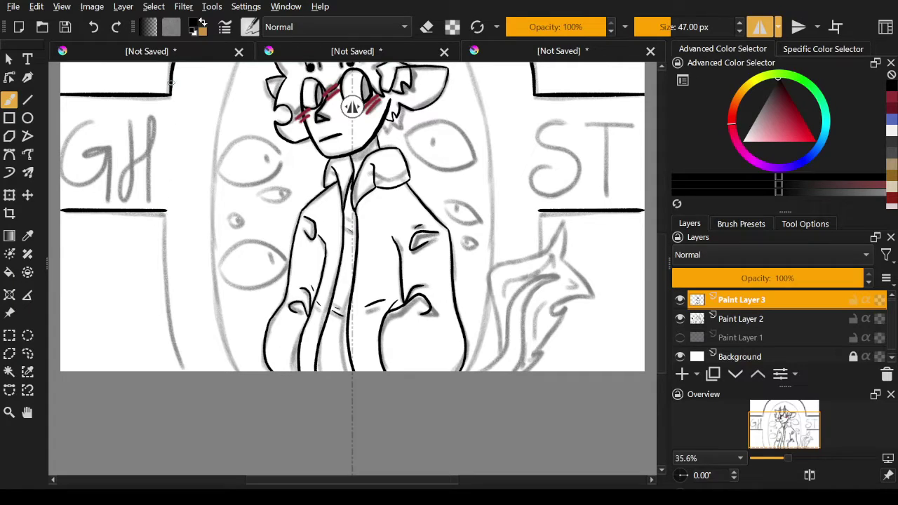
{"action": "mouse_move", "coordinate": [166, 211]}
{"action": "left_mouse_down"}
{"action": "mouse_move", "coordinate": [176, 317]}
{"action": "mouse_move", "coordinate": [197, 372]}
{"action": "left_mouse_up"}
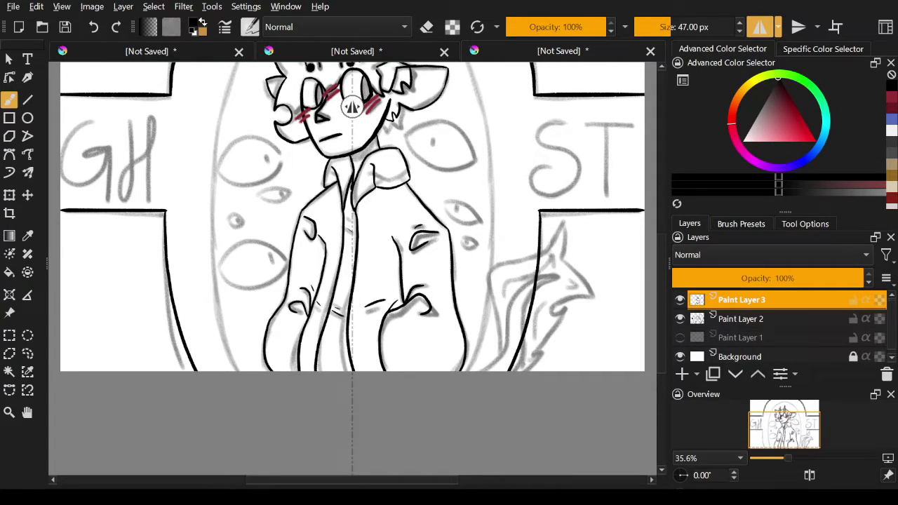
{"action": "key", "text": "ctrl+z"}
{"action": "mouse_move", "coordinate": [165, 210]}
{"action": "left_mouse_down"}
{"action": "mouse_move", "coordinate": [169, 311]}
{"action": "mouse_move", "coordinate": [187, 372]}
{"action": "left_mouse_up"}
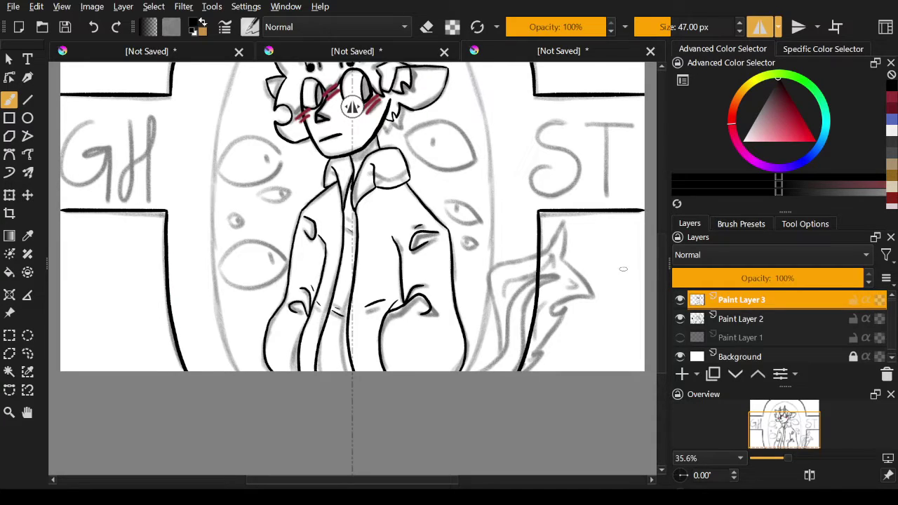
{"action": "left_click", "coordinate": [760, 30]}
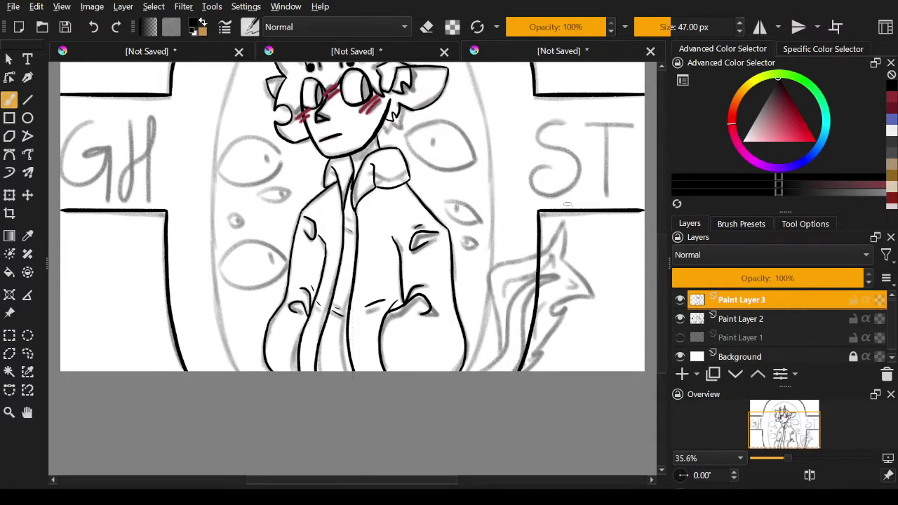
{"action": "left_click", "coordinate": [760, 28]}
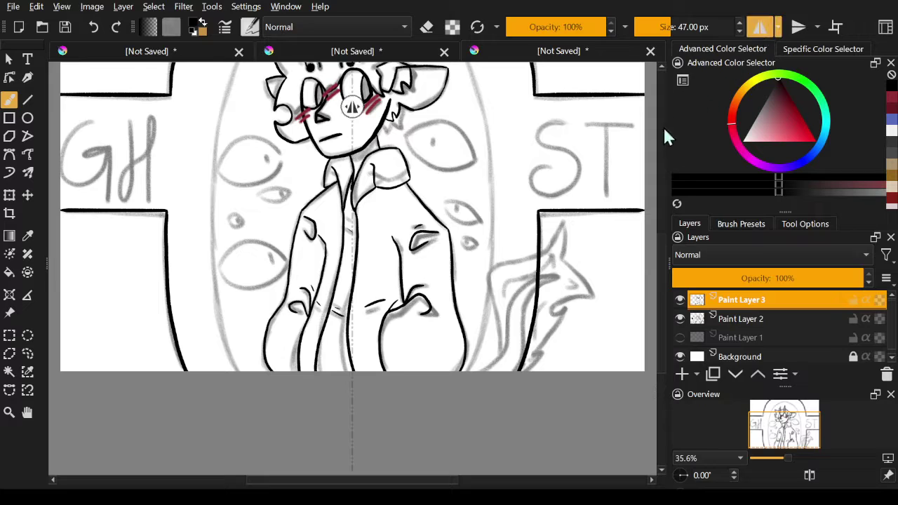
Step: Try to ink the mirrored inner oval around the character in one smooth stroke along the sketch
{"action": "left_click_drag", "start_coordinate": [664, 249], "coordinate": [664, 193]}
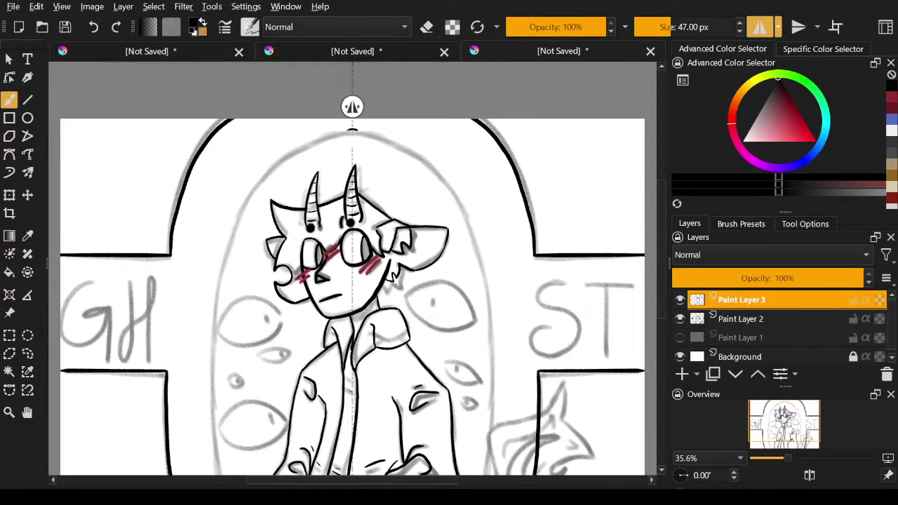
{"action": "mouse_move", "coordinate": [351, 130]}
{"action": "left_mouse_down"}
{"action": "mouse_move", "coordinate": [279, 164]}
{"action": "mouse_move", "coordinate": [254, 188]}
{"action": "left_mouse_up"}
{"action": "key", "text": "ctrl+z"}
{"action": "mouse_move", "coordinate": [352, 133]}
{"action": "left_mouse_down"}
{"action": "mouse_move", "coordinate": [313, 144]}
{"action": "mouse_move", "coordinate": [258, 190]}
{"action": "mouse_move", "coordinate": [228, 273]}
{"action": "mouse_move", "coordinate": [223, 347]}
{"action": "mouse_move", "coordinate": [238, 476]}
{"action": "left_mouse_up"}
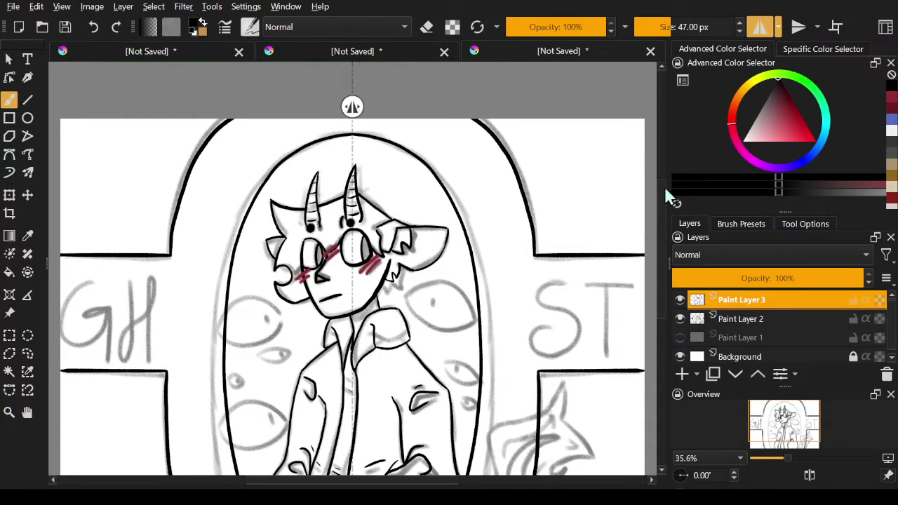
{"action": "left_click_drag", "start_coordinate": [665, 188], "coordinate": [657, 223]}
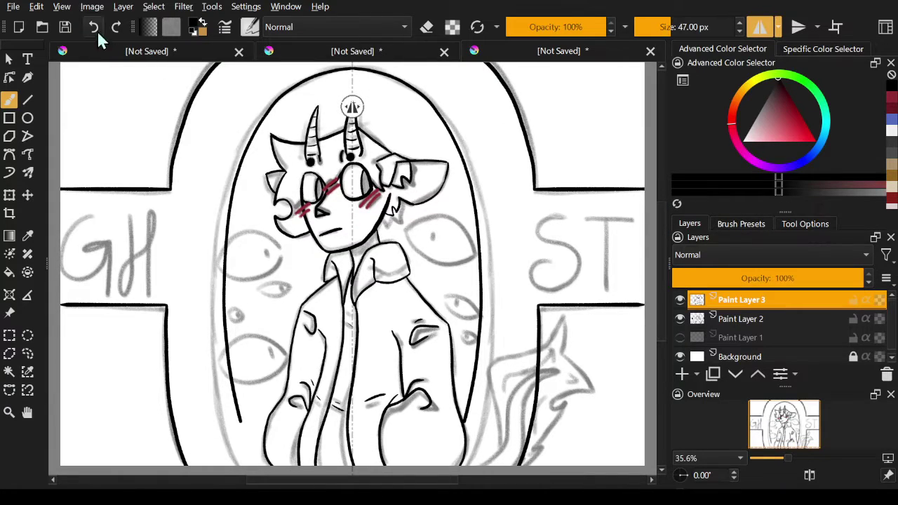
{"action": "left_click", "coordinate": [93, 28]}
{"action": "left_click_drag", "start_coordinate": [352, 68], "coordinate": [281, 103]}
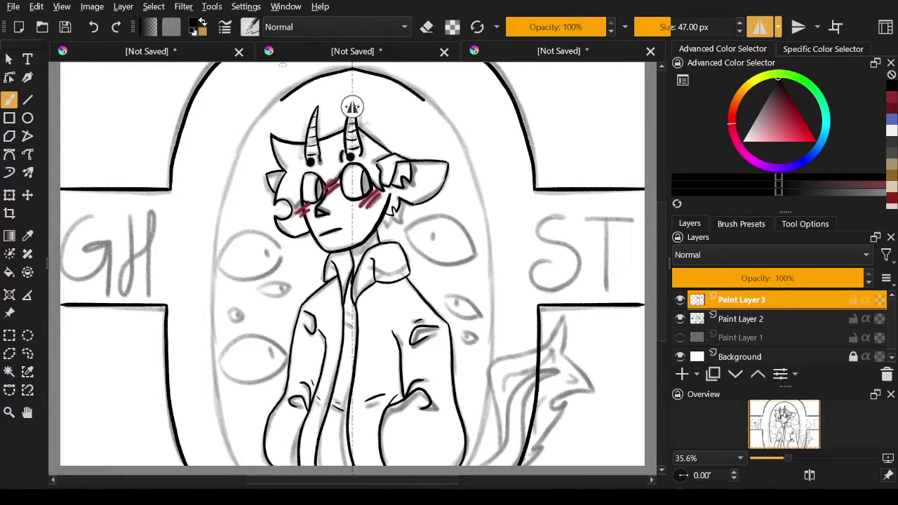
{"action": "left_click", "coordinate": [93, 28]}
{"action": "mouse_move", "coordinate": [352, 68]}
{"action": "left_mouse_down"}
{"action": "mouse_move", "coordinate": [300, 83]}
{"action": "mouse_move", "coordinate": [244, 144]}
{"action": "mouse_move", "coordinate": [212, 252]}
{"action": "mouse_move", "coordinate": [209, 358]}
{"action": "mouse_move", "coordinate": [236, 464]}
{"action": "left_mouse_up"}
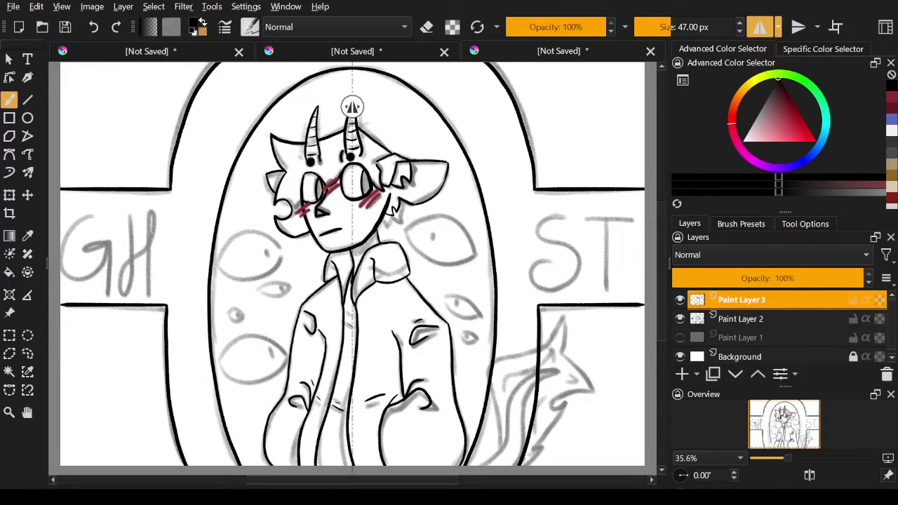
{"action": "left_click", "coordinate": [93, 28]}
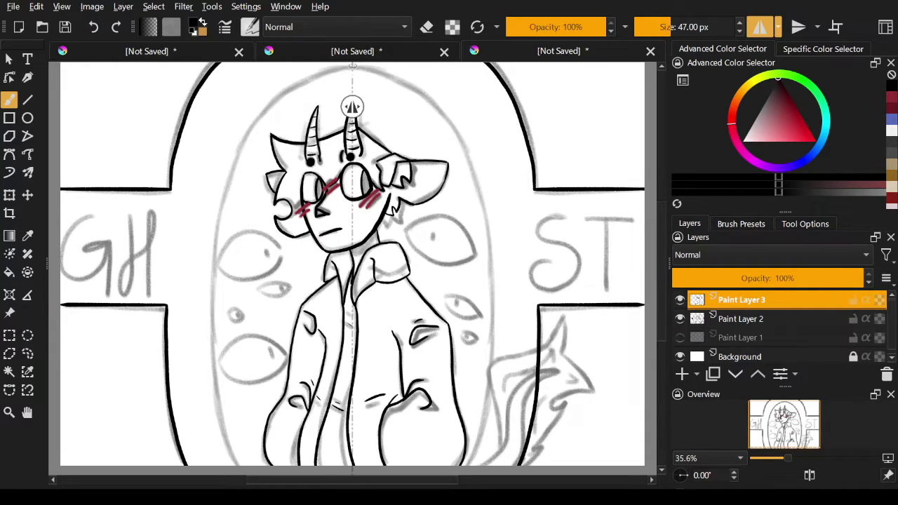
{"action": "mouse_move", "coordinate": [352, 65]}
{"action": "left_mouse_down"}
{"action": "mouse_move", "coordinate": [263, 81]}
{"action": "mouse_move", "coordinate": [224, 116]}
{"action": "left_mouse_up"}
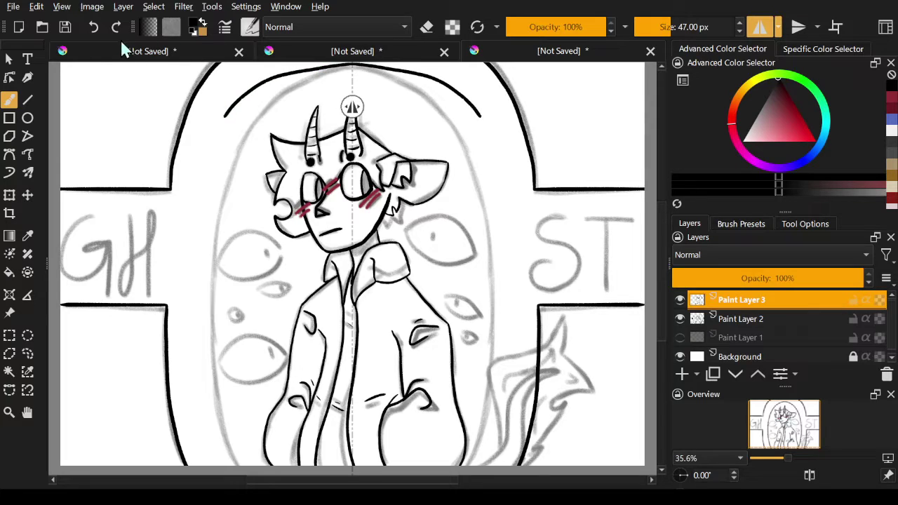
{"action": "left_click", "coordinate": [93, 28]}
{"action": "scroll", "coordinate": [661, 214], "scroll_direction": "up", "scroll_amount": 2}
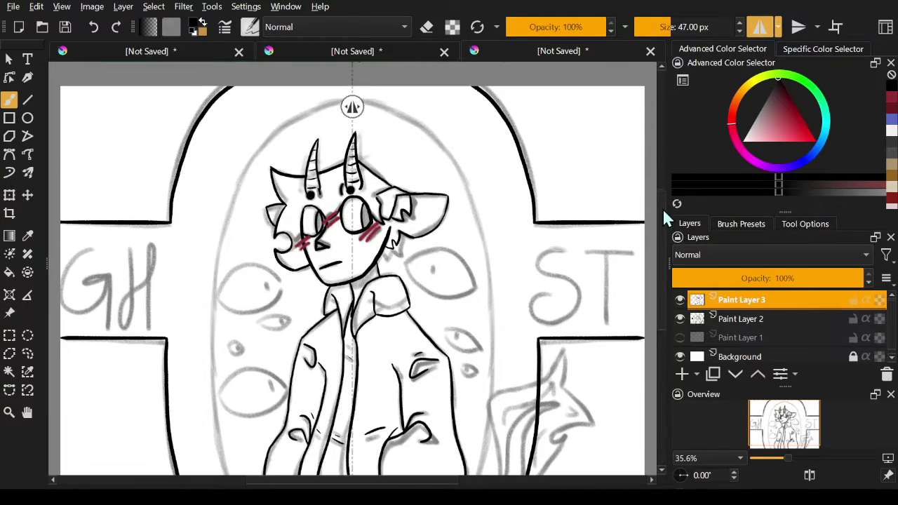
{"action": "mouse_move", "coordinate": [352, 90]}
{"action": "left_mouse_down"}
{"action": "mouse_move", "coordinate": [326, 94]}
{"action": "mouse_move", "coordinate": [262, 136]}
{"action": "mouse_move", "coordinate": [218, 225]}
{"action": "mouse_move", "coordinate": [212, 402]}
{"action": "left_mouse_up"}
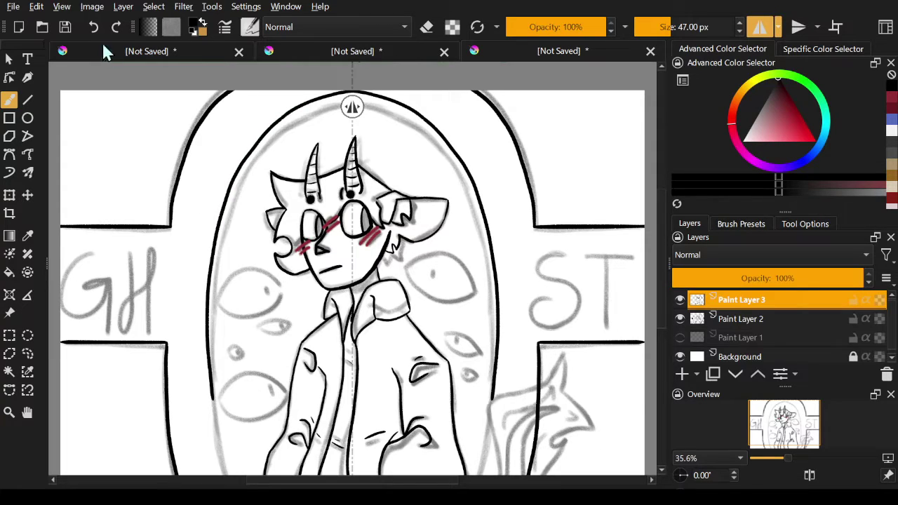
{"action": "left_click", "coordinate": [93, 27]}
{"action": "scroll", "coordinate": [665, 219], "scroll_direction": "down", "scroll_amount": 3}
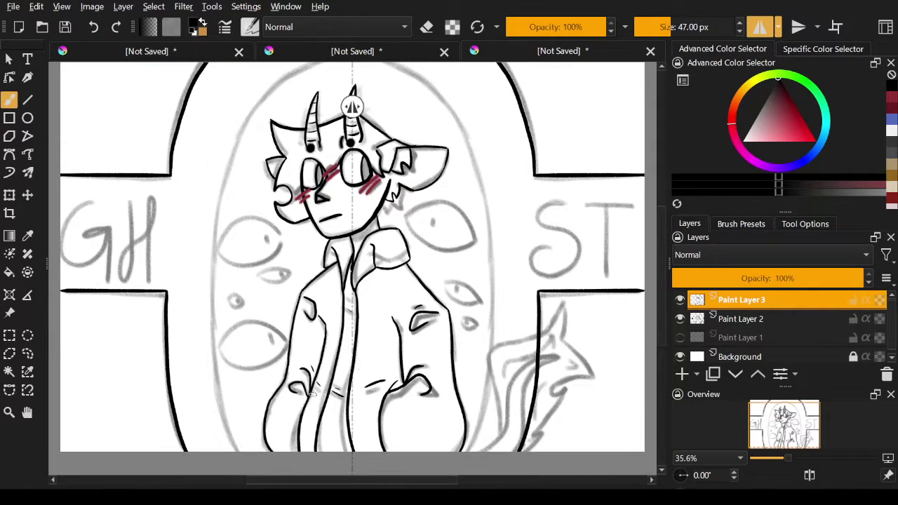
{"action": "mouse_move", "coordinate": [238, 445]}
{"action": "left_mouse_down"}
{"action": "mouse_move", "coordinate": [222, 414]}
{"action": "mouse_move", "coordinate": [208, 340]}
{"action": "mouse_move", "coordinate": [205, 255]}
{"action": "mouse_move", "coordinate": [217, 158]}
{"action": "mouse_move", "coordinate": [266, 89]}
{"action": "mouse_move", "coordinate": [319, 63]}
{"action": "left_mouse_up"}
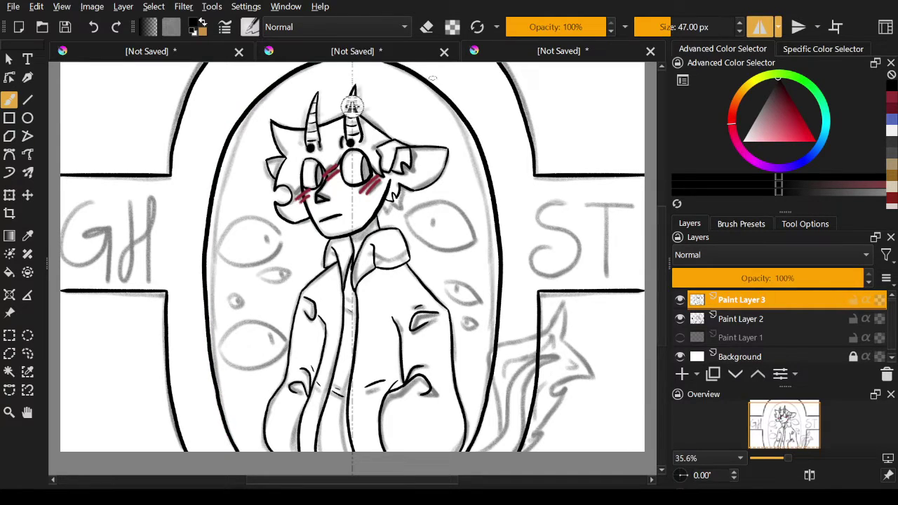
{"action": "left_click", "coordinate": [93, 28]}
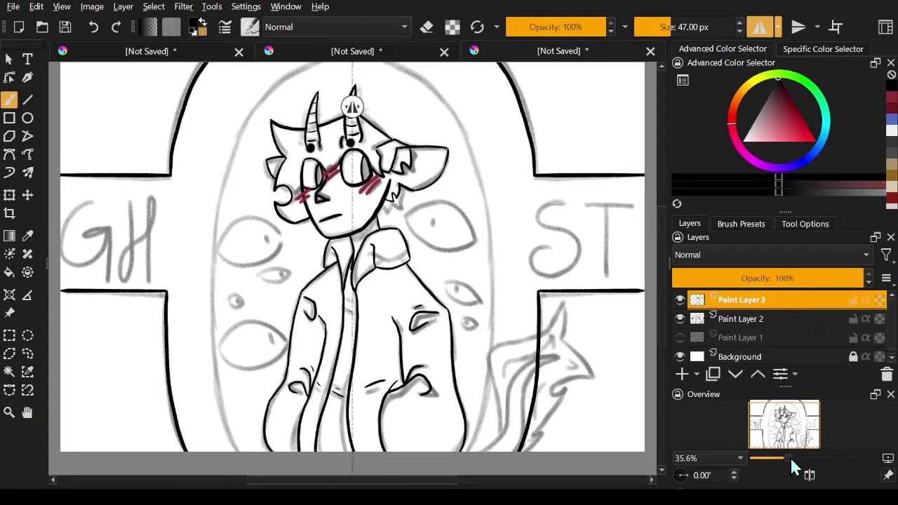
Step: Ink the mirrored inner oval around the character down to the canvas bottom, working at 25% zoom
{"action": "left_click_drag", "start_coordinate": [788, 458], "coordinate": [781, 458]}
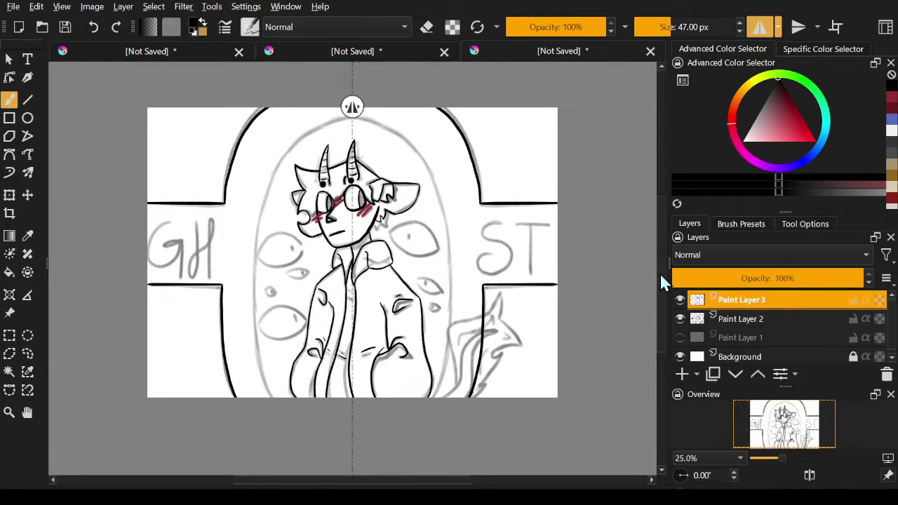
{"action": "left_click_drag", "start_coordinate": [665, 242], "coordinate": [663, 228]}
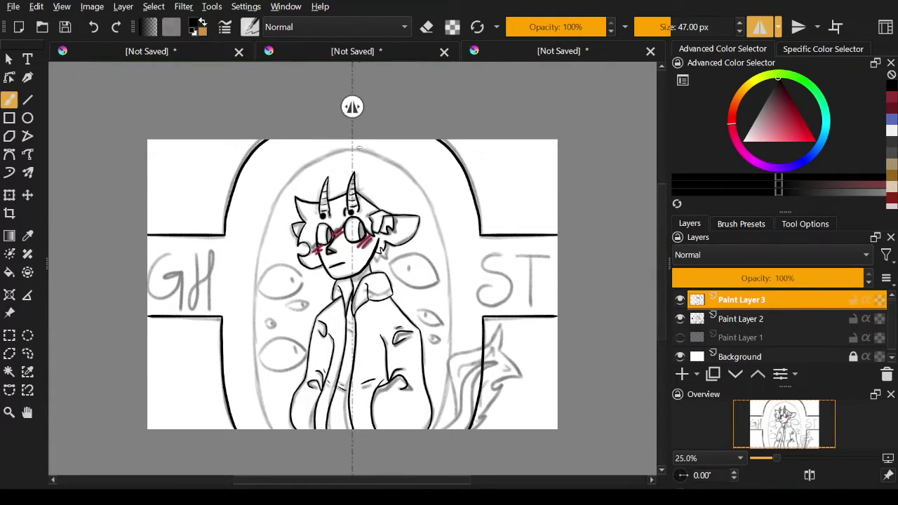
{"action": "mouse_move", "coordinate": [352, 149]}
{"action": "left_mouse_down"}
{"action": "mouse_move", "coordinate": [312, 160]}
{"action": "mouse_move", "coordinate": [342, 149]}
{"action": "mouse_move", "coordinate": [318, 158]}
{"action": "mouse_move", "coordinate": [278, 215]}
{"action": "mouse_move", "coordinate": [266, 313]}
{"action": "mouse_move", "coordinate": [284, 428]}
{"action": "left_mouse_up"}
{"action": "left_click", "coordinate": [92, 29]}
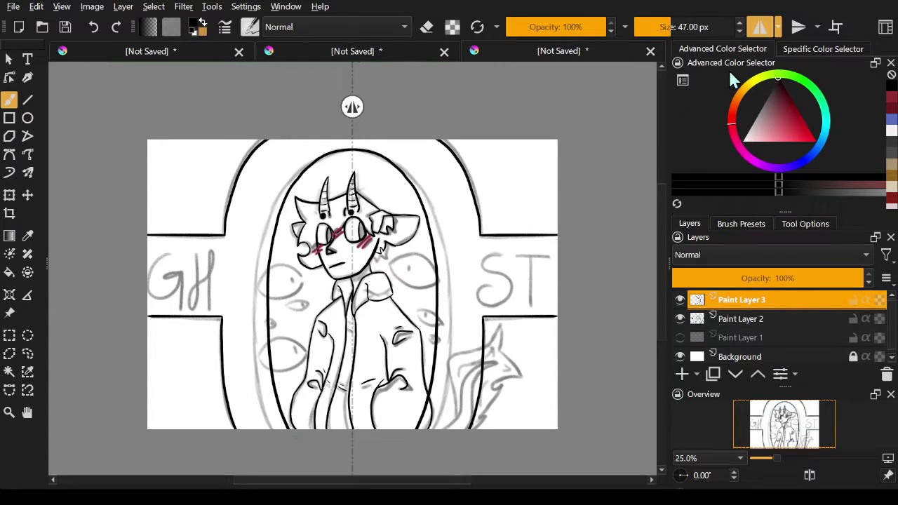
Step: Turn off horizontal mirroring and erase the part of the oval that crosses the character's sleeve
{"action": "left_click", "coordinate": [760, 27]}
{"action": "key", "text": "e"}
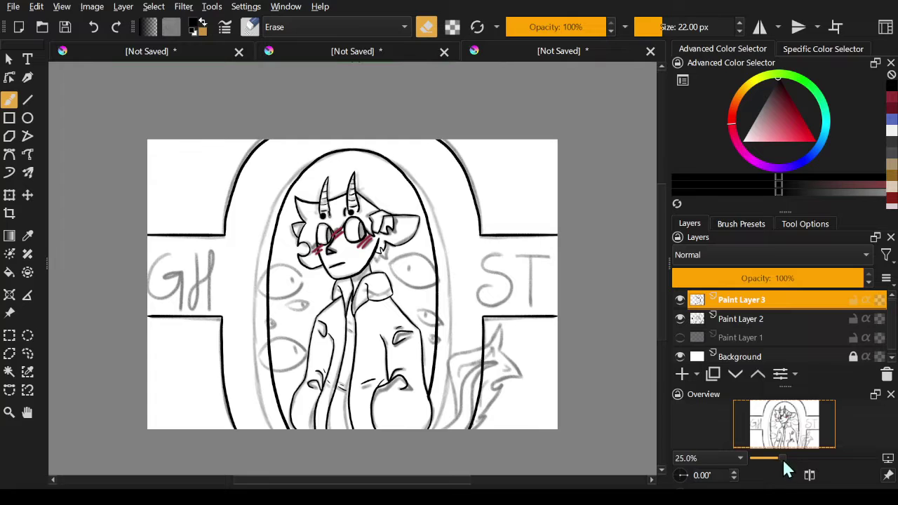
{"action": "left_click_drag", "start_coordinate": [784, 457], "coordinate": [792, 458]}
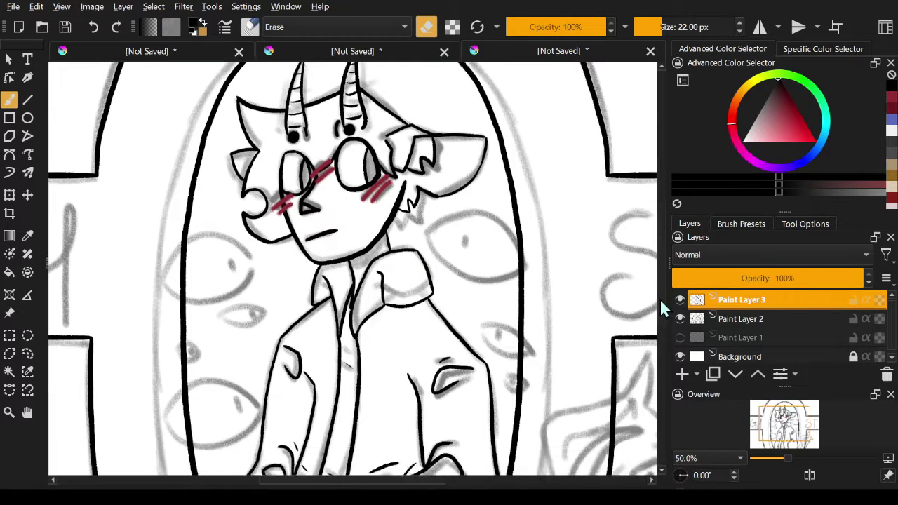
{"action": "scroll", "coordinate": [352, 269], "scroll_direction": "down", "scroll_amount": 3}
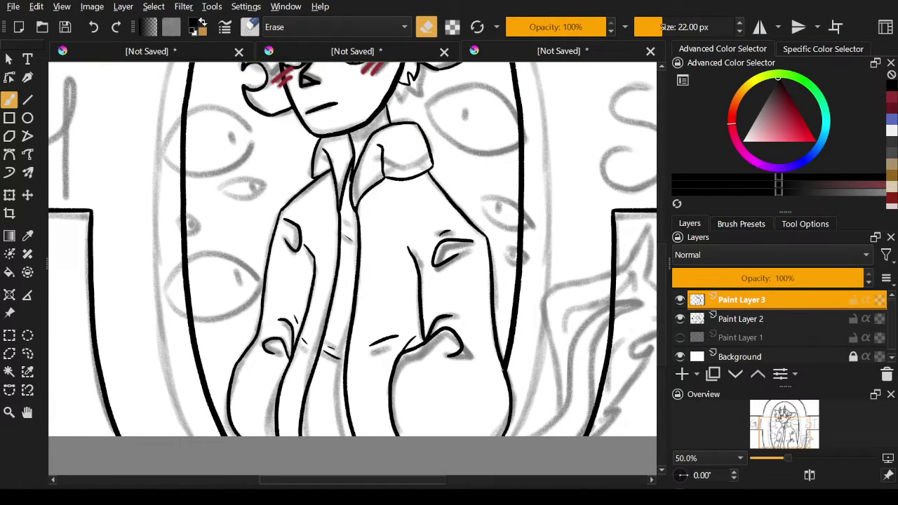
{"action": "mouse_move", "coordinate": [662, 309]}
{"action": "left_mouse_down"}
{"action": "mouse_move", "coordinate": [661, 226]}
{"action": "mouse_move", "coordinate": [662, 320]}
{"action": "left_mouse_up"}
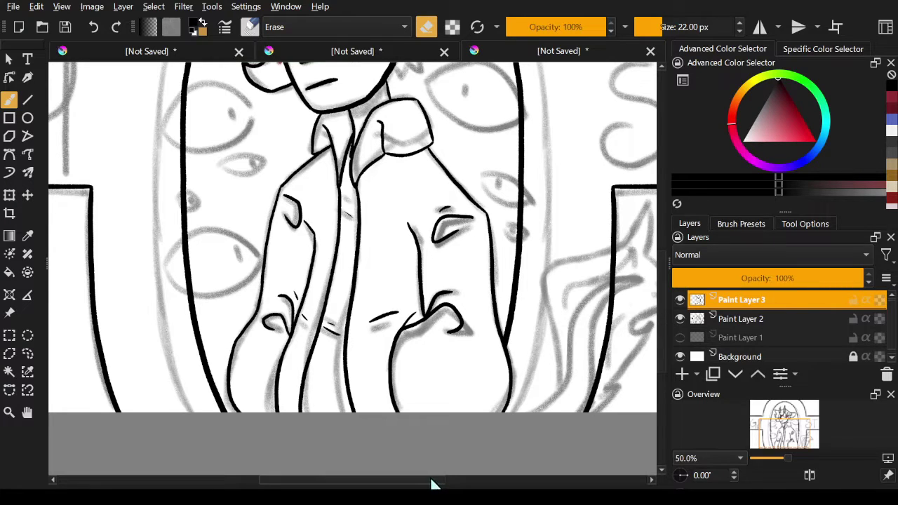
Step: Ink the curved inner line of the animal sketch beside the oval with the 47 px brush, from the canvas bottom to its head
{"action": "left_click_drag", "start_coordinate": [431, 483], "coordinate": [473, 485]}
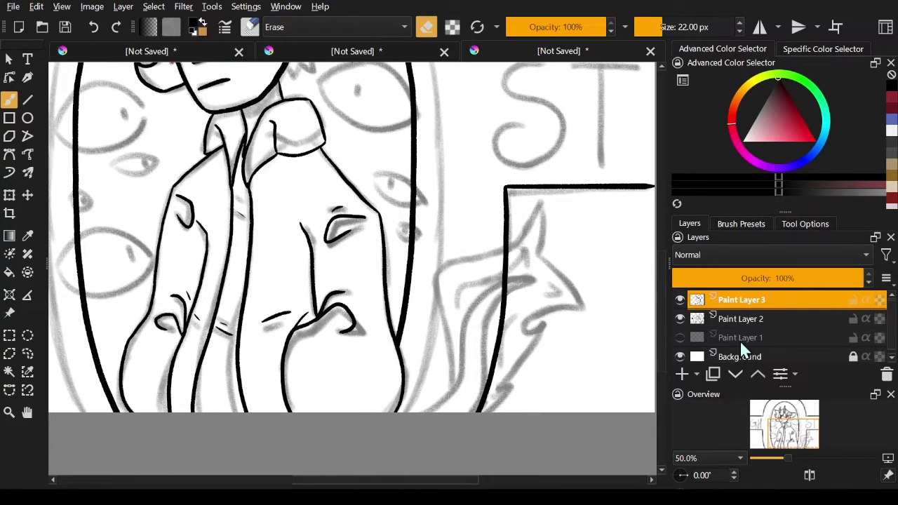
{"action": "key", "text": "e"}
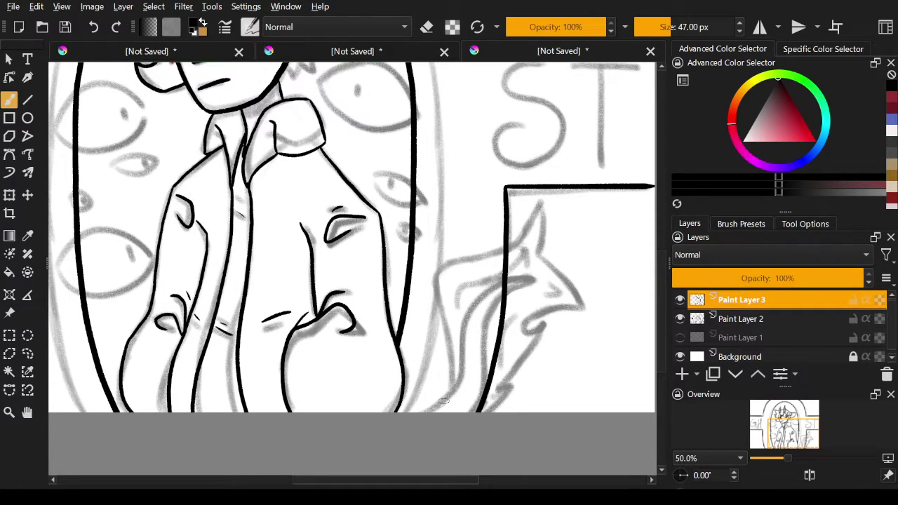
{"action": "mouse_move", "coordinate": [427, 411]}
{"action": "left_mouse_down"}
{"action": "mouse_move", "coordinate": [464, 364]}
{"action": "mouse_move", "coordinate": [473, 310]}
{"action": "mouse_move", "coordinate": [519, 275]}
{"action": "mouse_move", "coordinate": [542, 280]}
{"action": "mouse_move", "coordinate": [519, 278]}
{"action": "mouse_move", "coordinate": [498, 292]}
{"action": "mouse_move", "coordinate": [486, 319]}
{"action": "mouse_move", "coordinate": [486, 413]}
{"action": "left_mouse_up"}
{"action": "left_click", "coordinate": [93, 26]}
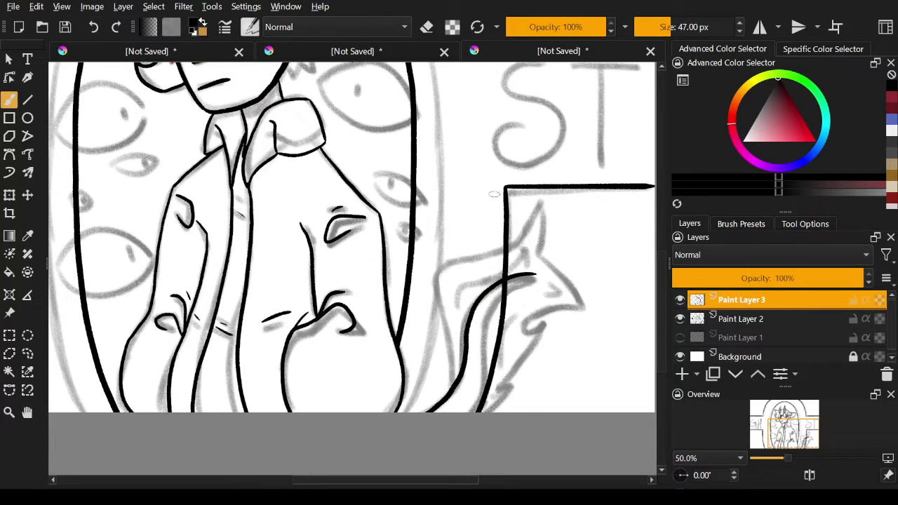
Step: Ink the animal's second inner curve and its outer contour with ear, snout and jagged neck using the 47 px brush
{"action": "mouse_move", "coordinate": [525, 278]}
{"action": "left_mouse_down"}
{"action": "mouse_move", "coordinate": [489, 313]}
{"action": "mouse_move", "coordinate": [470, 413]}
{"action": "left_mouse_up"}
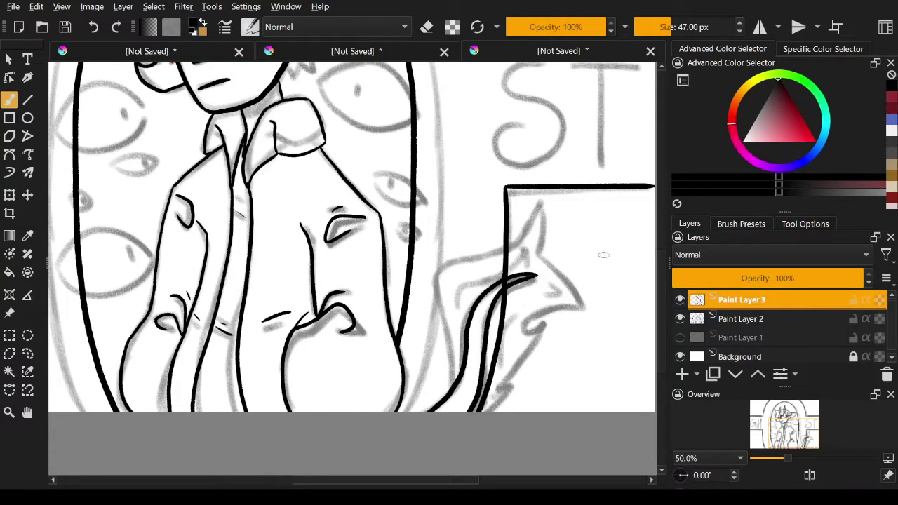
{"action": "mouse_move", "coordinate": [452, 370]}
{"action": "left_mouse_down"}
{"action": "mouse_move", "coordinate": [433, 299]}
{"action": "mouse_move", "coordinate": [443, 269]}
{"action": "mouse_move", "coordinate": [526, 219]}
{"action": "mouse_move", "coordinate": [543, 241]}
{"action": "mouse_move", "coordinate": [540, 258]}
{"action": "mouse_move", "coordinate": [575, 302]}
{"action": "mouse_move", "coordinate": [528, 324]}
{"action": "mouse_move", "coordinate": [537, 343]}
{"action": "mouse_move", "coordinate": [494, 405]}
{"action": "mouse_move", "coordinate": [477, 411]}
{"action": "mouse_move", "coordinate": [485, 409]}
{"action": "left_mouse_up"}
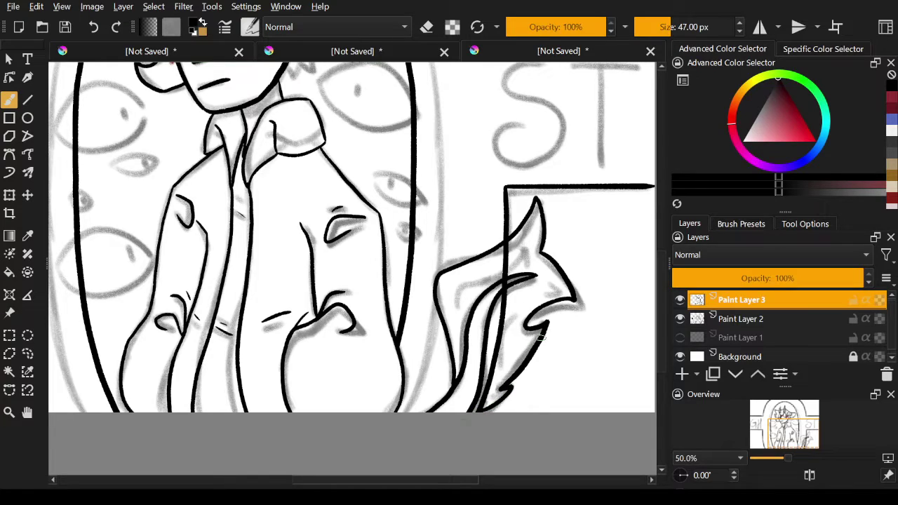
Step: Erase the frame's vertical line where it crosses the animal's head and body with the 22 px eraser
{"action": "key", "text": "e"}
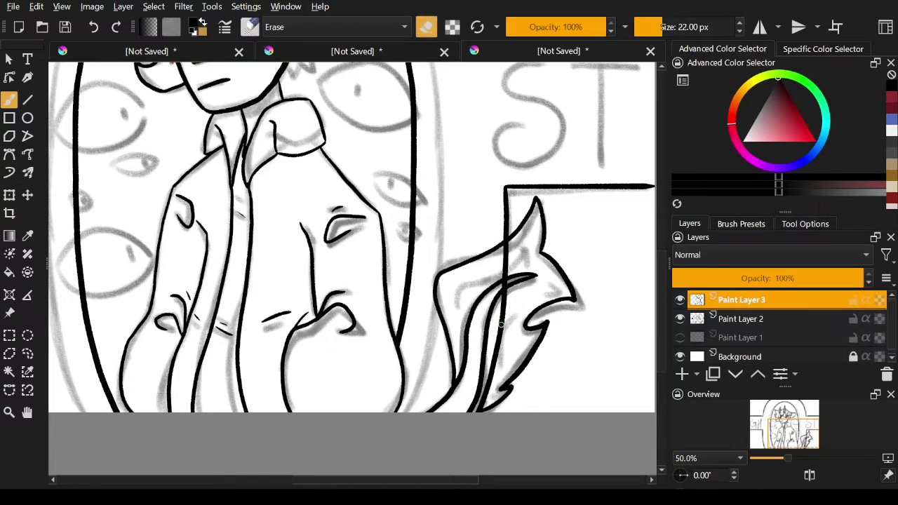
{"action": "mouse_move", "coordinate": [511, 306]}
{"action": "left_mouse_down"}
{"action": "mouse_move", "coordinate": [498, 325]}
{"action": "mouse_move", "coordinate": [507, 303]}
{"action": "mouse_move", "coordinate": [499, 311]}
{"action": "left_mouse_up"}
{"action": "left_click_drag", "start_coordinate": [500, 327], "coordinate": [479, 408]}
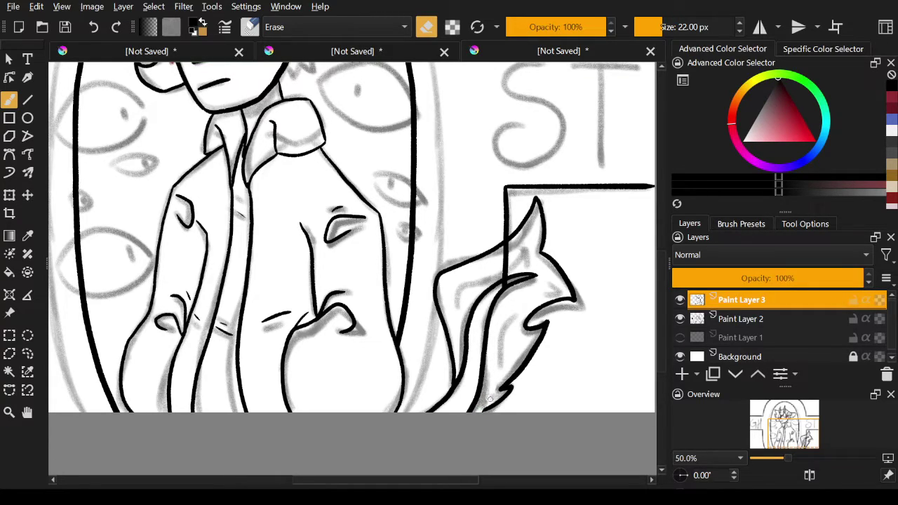
{"action": "key", "text": "e"}
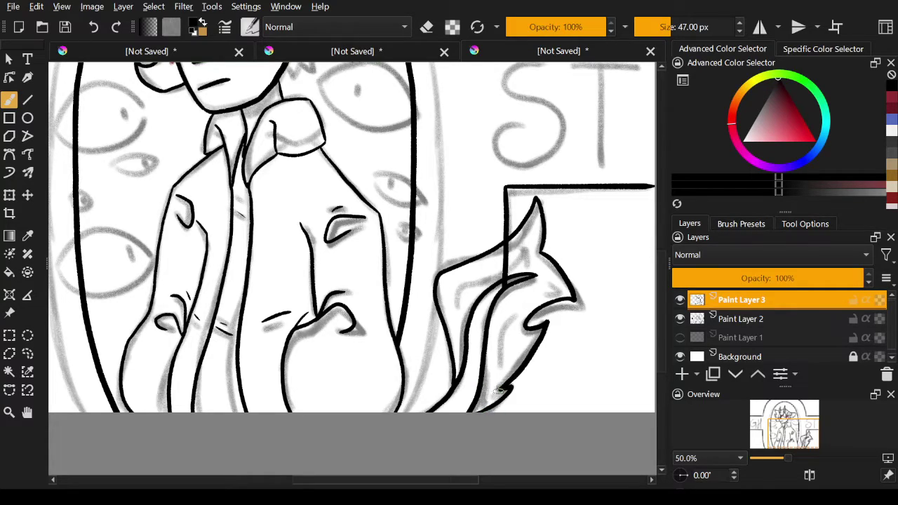
{"action": "key", "text": "e"}
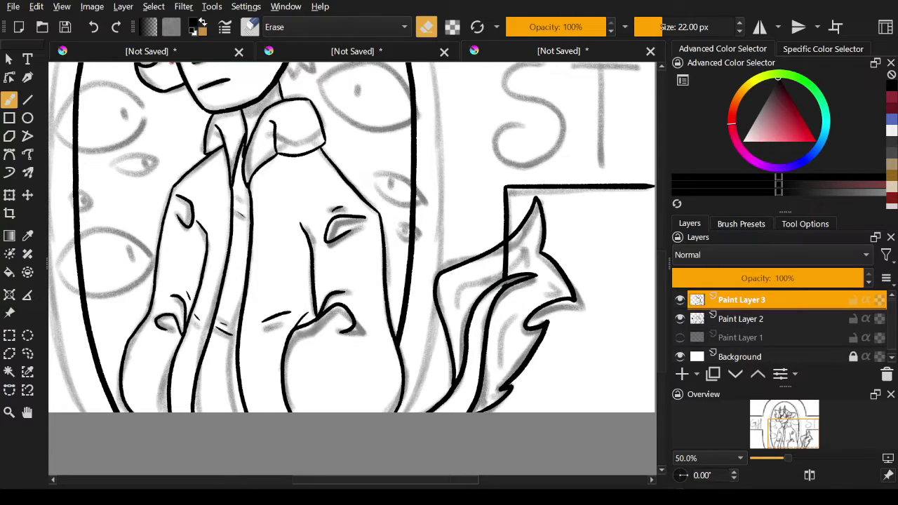
{"action": "key", "text": "e"}
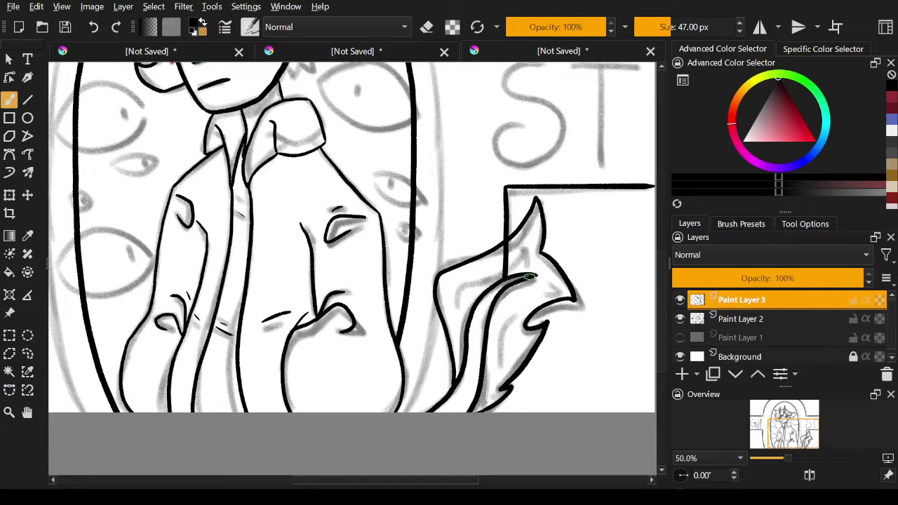
{"action": "key", "text": "e"}
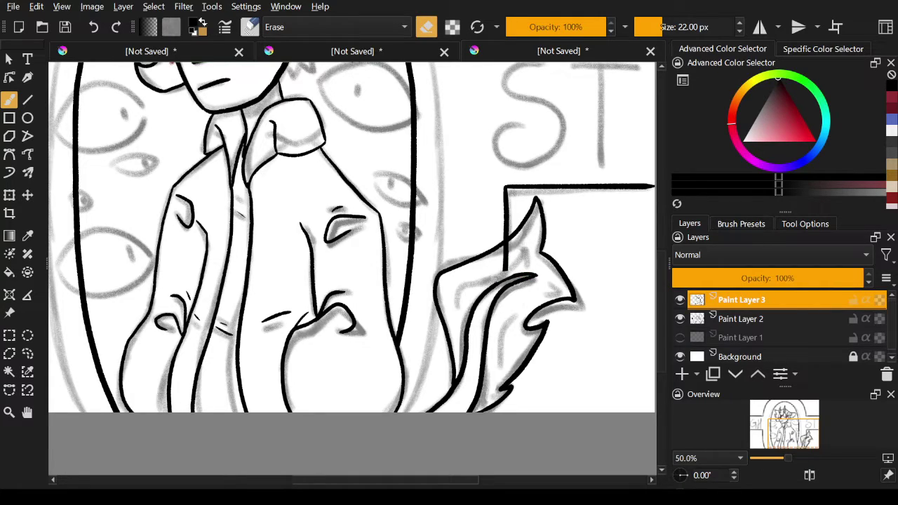
{"action": "left_click_drag", "start_coordinate": [514, 263], "coordinate": [508, 249]}
{"action": "key", "text": "e"}
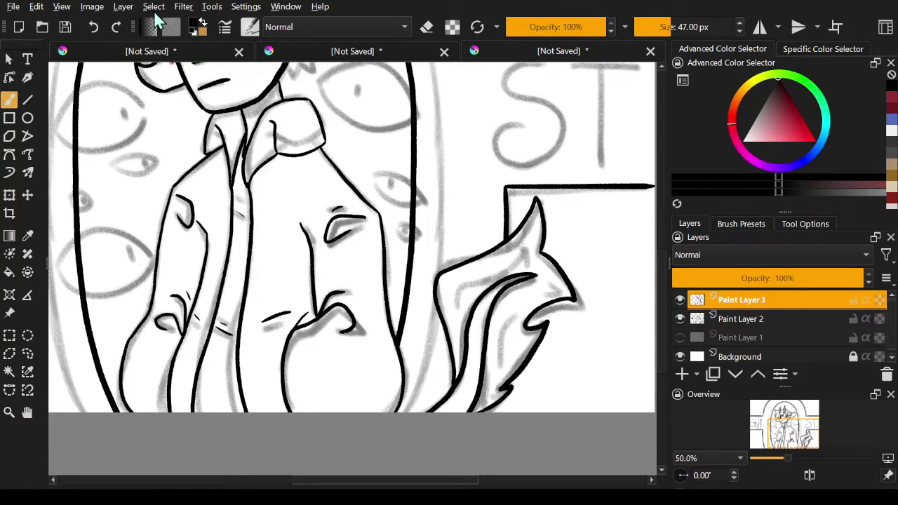
Step: Erase the upper part of the animal's first inner curve and redraw it as a smoother line running down its neck
{"action": "key", "text": "e"}
{"action": "mouse_move", "coordinate": [466, 349]}
{"action": "left_mouse_down"}
{"action": "mouse_move", "coordinate": [473, 304]}
{"action": "mouse_move", "coordinate": [490, 281]}
{"action": "left_mouse_up"}
{"action": "key", "text": "e"}
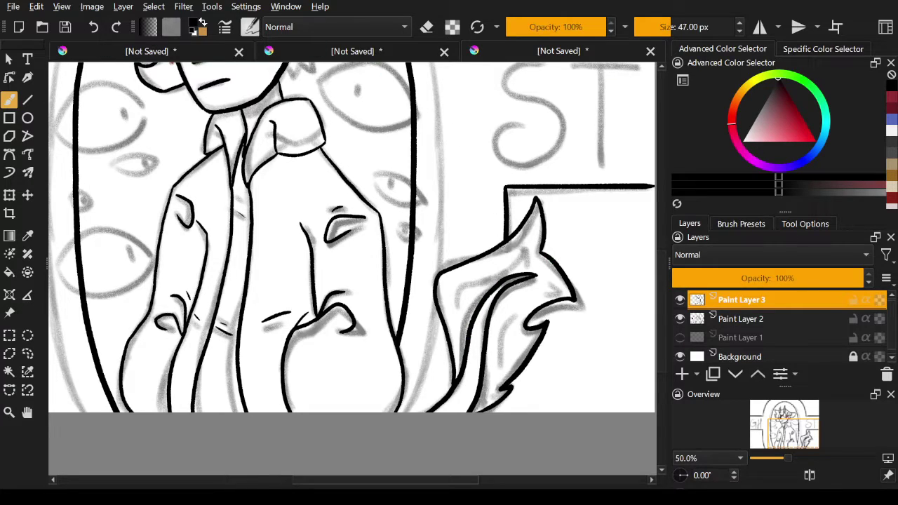
{"action": "key", "text": "ctrl+z"}
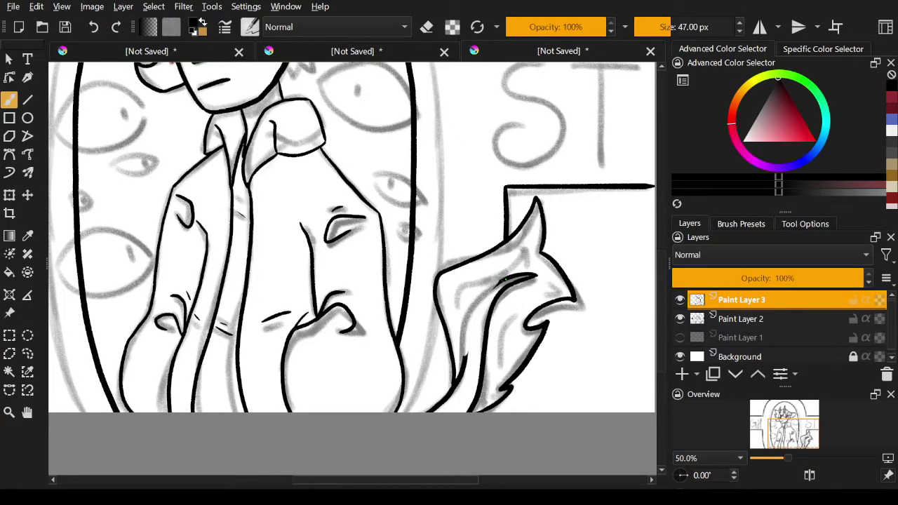
{"action": "left_click_drag", "start_coordinate": [498, 284], "coordinate": [457, 371]}
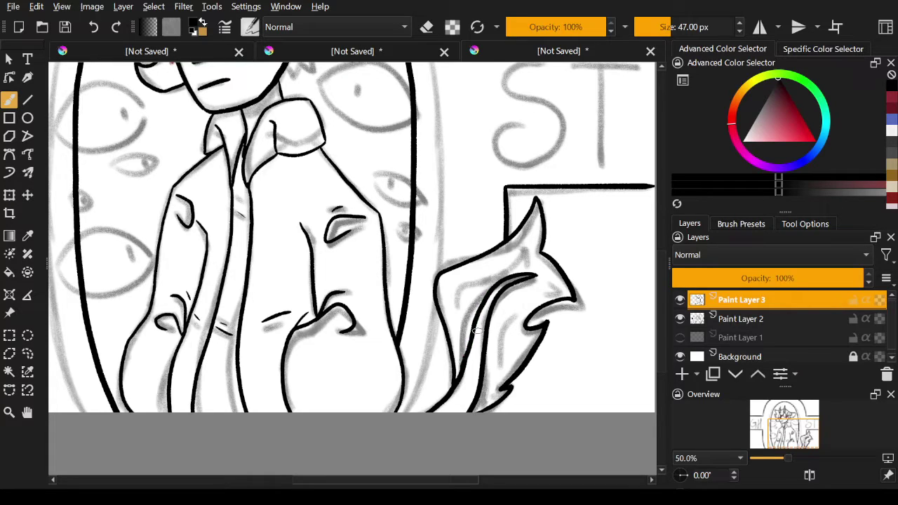
{"action": "left_click", "coordinate": [94, 27]}
{"action": "mouse_move", "coordinate": [507, 279]}
{"action": "left_mouse_down"}
{"action": "mouse_move", "coordinate": [477, 312]}
{"action": "mouse_move", "coordinate": [465, 358]}
{"action": "left_mouse_up"}
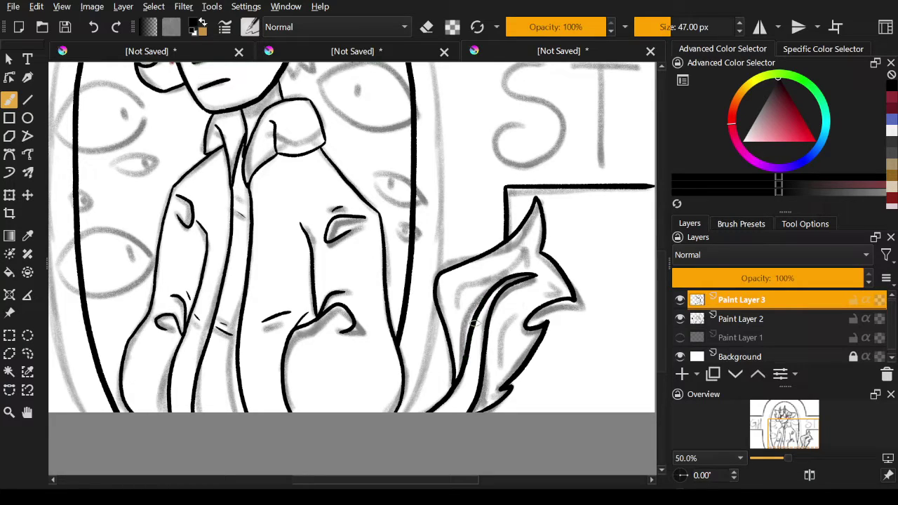
Step: Erase the upper ends of the animal's two inner curves and redraw them so they meet in a point on its head
{"action": "key", "text": "e"}
{"action": "mouse_move", "coordinate": [489, 299]}
{"action": "left_mouse_down"}
{"action": "mouse_move", "coordinate": [529, 285]}
{"action": "mouse_move", "coordinate": [518, 291]}
{"action": "mouse_move", "coordinate": [504, 271]}
{"action": "mouse_move", "coordinate": [499, 311]}
{"action": "mouse_move", "coordinate": [485, 289]}
{"action": "left_mouse_up"}
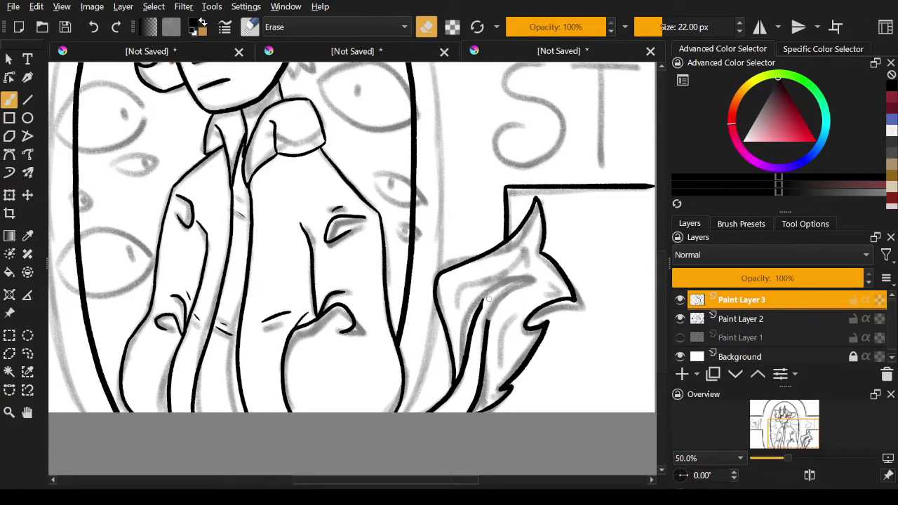
{"action": "mouse_move", "coordinate": [474, 302]}
{"action": "left_mouse_down"}
{"action": "mouse_move", "coordinate": [492, 320]}
{"action": "mouse_move", "coordinate": [478, 311]}
{"action": "mouse_move", "coordinate": [487, 312]}
{"action": "mouse_move", "coordinate": [474, 318]}
{"action": "mouse_move", "coordinate": [492, 290]}
{"action": "mouse_move", "coordinate": [546, 271]}
{"action": "left_mouse_up"}
{"action": "key", "text": "e"}
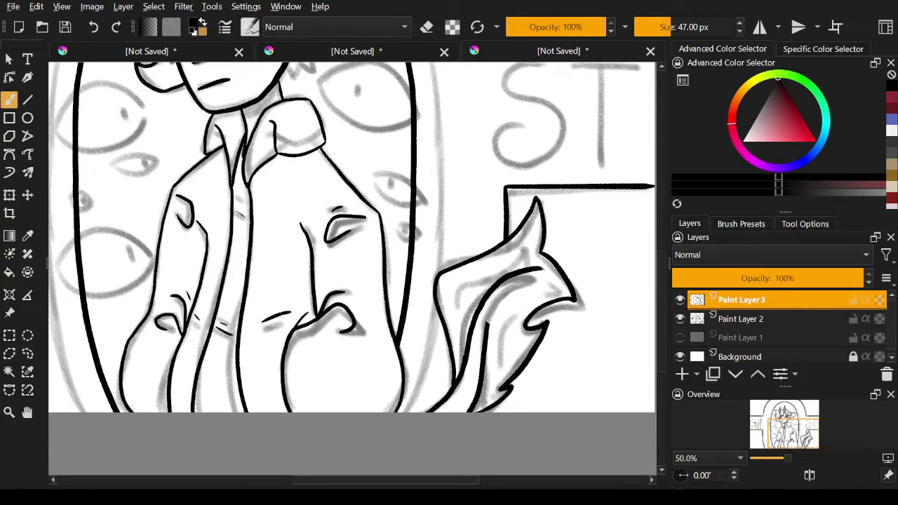
{"action": "left_click", "coordinate": [93, 28]}
{"action": "mouse_move", "coordinate": [489, 320]}
{"action": "left_mouse_down"}
{"action": "mouse_move", "coordinate": [514, 279]}
{"action": "mouse_move", "coordinate": [542, 268]}
{"action": "left_mouse_up"}
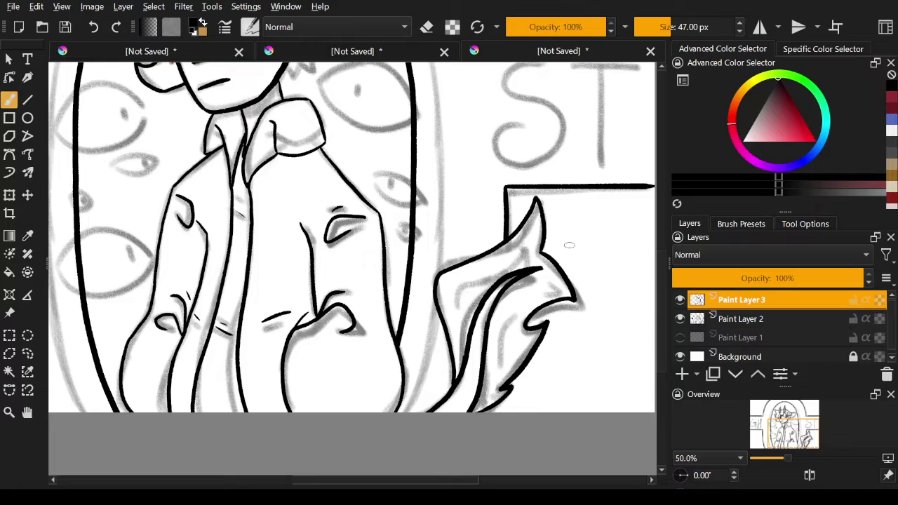
Step: Ink the animal's inner ear line, eye and neck detail, and check the line art with Paint Layer 2 briefly hidden
{"action": "mouse_move", "coordinate": [459, 311]}
{"action": "left_mouse_down"}
{"action": "mouse_move", "coordinate": [478, 268]}
{"action": "mouse_move", "coordinate": [526, 237]}
{"action": "left_mouse_up"}
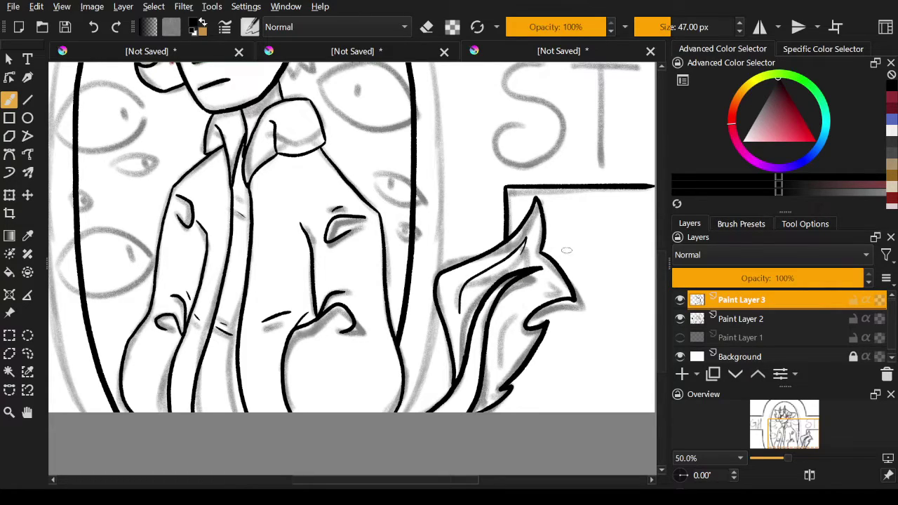
{"action": "left_click_drag", "start_coordinate": [521, 307], "coordinate": [505, 350]}
{"action": "left_click", "coordinate": [679, 318]}
{"action": "mouse_move", "coordinate": [435, 484]}
{"action": "left_mouse_down"}
{"action": "mouse_move", "coordinate": [399, 484]}
{"action": "mouse_move", "coordinate": [410, 484]}
{"action": "left_mouse_up"}
{"action": "left_click", "coordinate": [680, 319]}
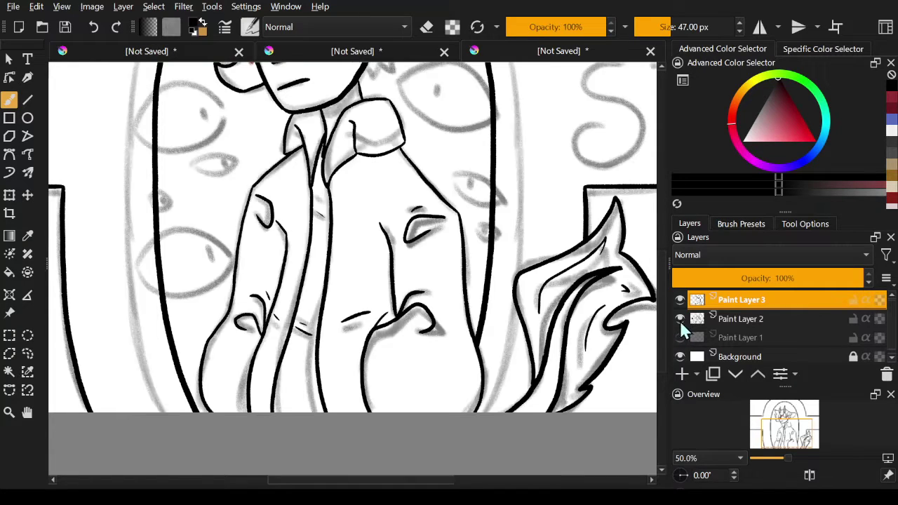
Step: Try to ink the letter G of the sketched GH lettering beside the oval with the 47 px brush
{"action": "left_click_drag", "start_coordinate": [784, 433], "coordinate": [759, 434]}
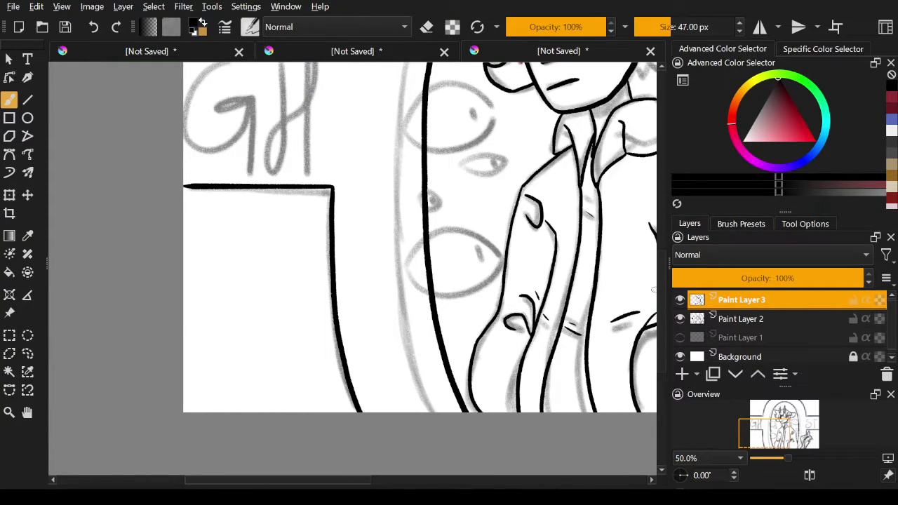
{"action": "left_click_drag", "start_coordinate": [662, 294], "coordinate": [665, 244]}
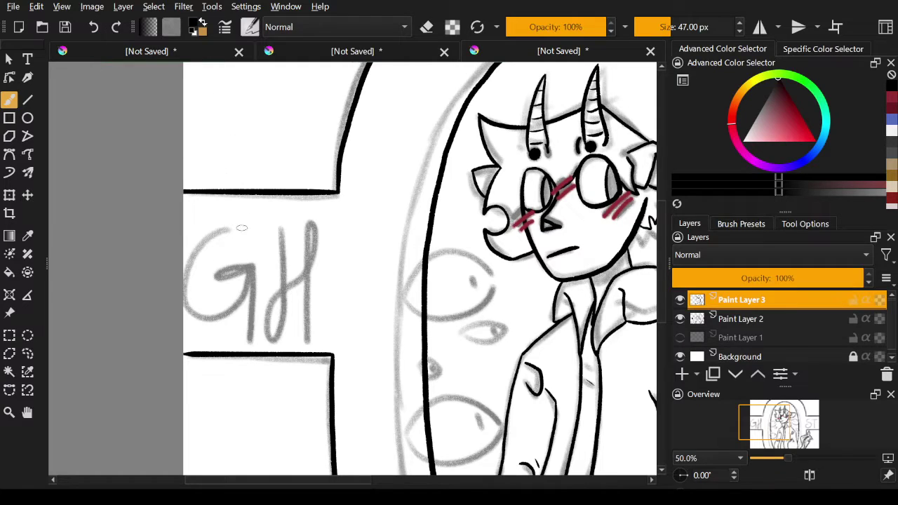
{"action": "mouse_move", "coordinate": [242, 226]}
{"action": "left_mouse_down"}
{"action": "mouse_move", "coordinate": [198, 263]}
{"action": "mouse_move", "coordinate": [208, 308]}
{"action": "mouse_move", "coordinate": [255, 273]}
{"action": "left_mouse_up"}
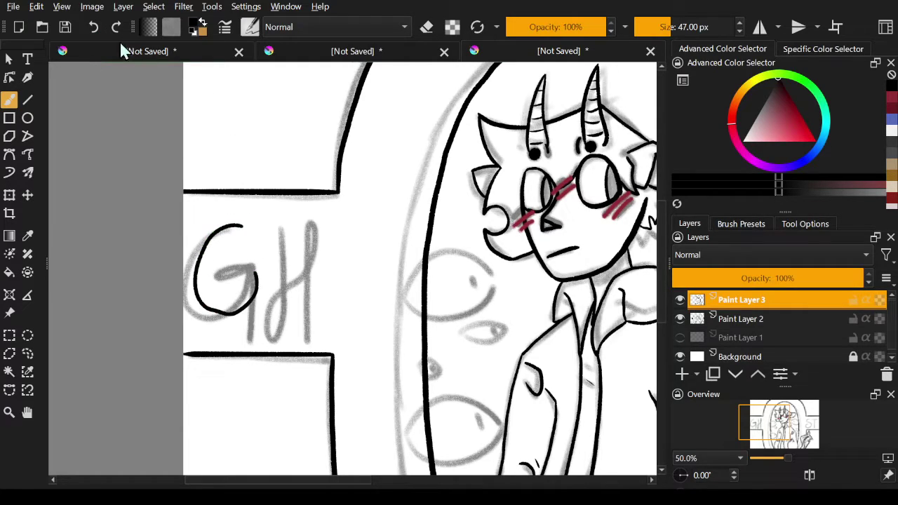
{"action": "key", "text": "ctrl+z"}
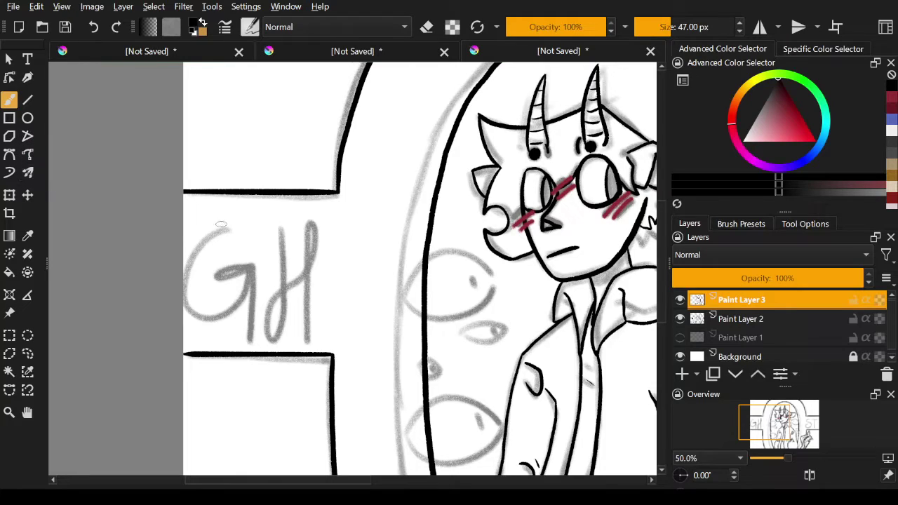
Step: Try to ink the letter G with the Freehand Path tool, undo it and return to the Freehand Brush tool
{"action": "left_click", "coordinate": [28, 154]}
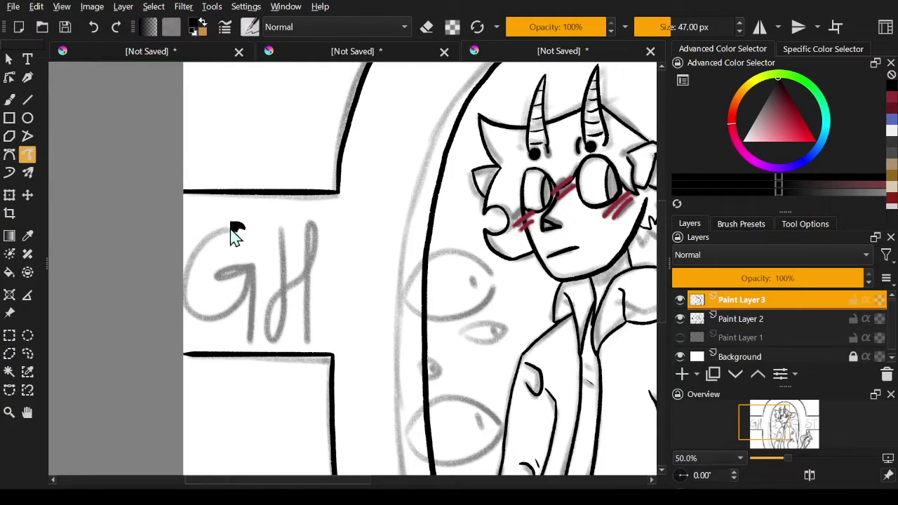
{"action": "mouse_move", "coordinate": [207, 256]}
{"action": "left_mouse_down"}
{"action": "mouse_move", "coordinate": [197, 279]}
{"action": "mouse_move", "coordinate": [205, 308]}
{"action": "mouse_move", "coordinate": [227, 315]}
{"action": "mouse_move", "coordinate": [252, 298]}
{"action": "mouse_move", "coordinate": [258, 281]}
{"action": "mouse_move", "coordinate": [244, 267]}
{"action": "mouse_move", "coordinate": [229, 273]}
{"action": "mouse_move", "coordinate": [265, 271]}
{"action": "mouse_move", "coordinate": [260, 344]}
{"action": "left_mouse_up"}
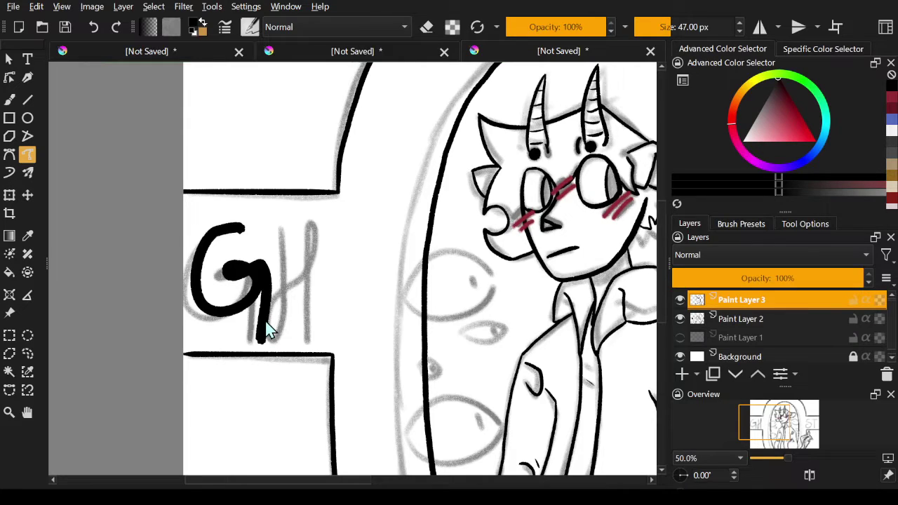
{"action": "key", "text": "ctrl+z"}
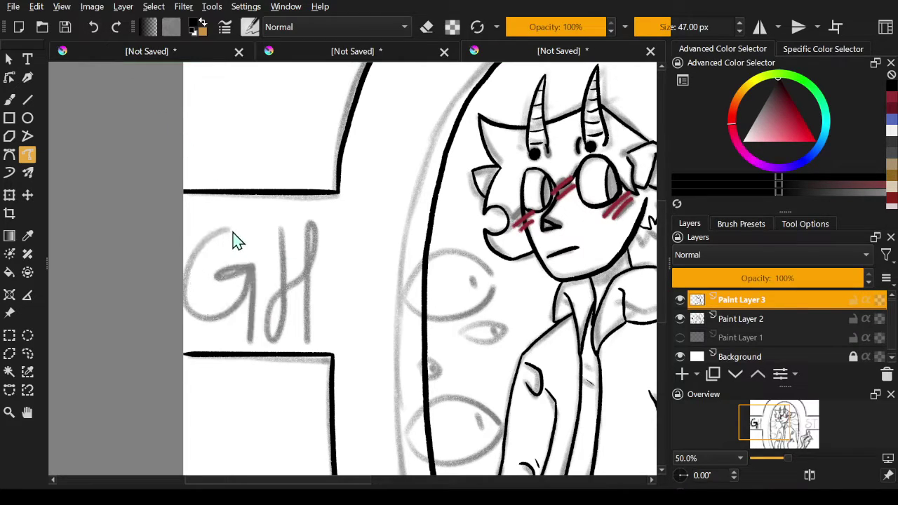
{"action": "mouse_move", "coordinate": [235, 226]}
{"action": "left_mouse_down"}
{"action": "mouse_move", "coordinate": [210, 311]}
{"action": "mouse_move", "coordinate": [256, 282]}
{"action": "left_mouse_up"}
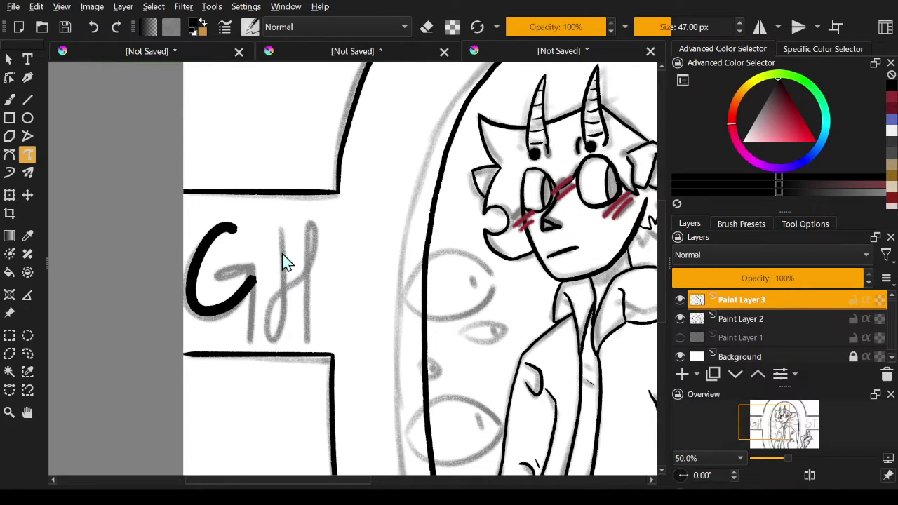
{"action": "left_click", "coordinate": [10, 100]}
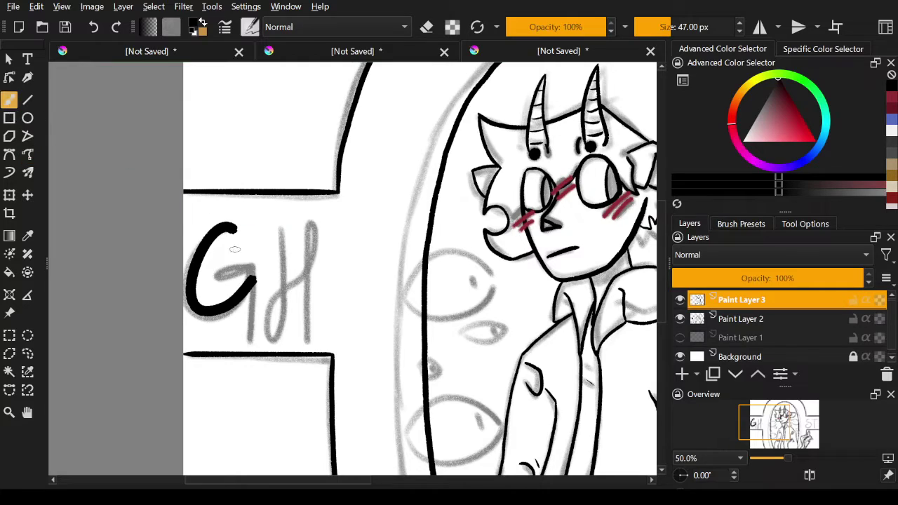
{"action": "left_click", "coordinate": [94, 27]}
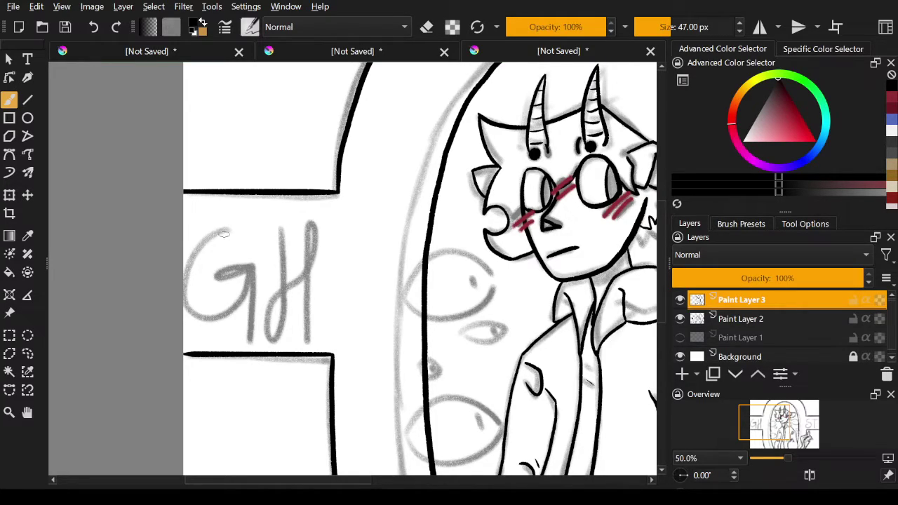
Step: Ink the letters GH with the 47 px brush, redrawing the H until it is smooth, and trim the G's tail with the eraser
{"action": "mouse_move", "coordinate": [235, 230]}
{"action": "left_mouse_down"}
{"action": "mouse_move", "coordinate": [203, 269]}
{"action": "mouse_move", "coordinate": [205, 295]}
{"action": "mouse_move", "coordinate": [225, 309]}
{"action": "mouse_move", "coordinate": [247, 304]}
{"action": "mouse_move", "coordinate": [259, 272]}
{"action": "mouse_move", "coordinate": [237, 270]}
{"action": "mouse_move", "coordinate": [262, 271]}
{"action": "mouse_move", "coordinate": [266, 343]}
{"action": "left_mouse_up"}
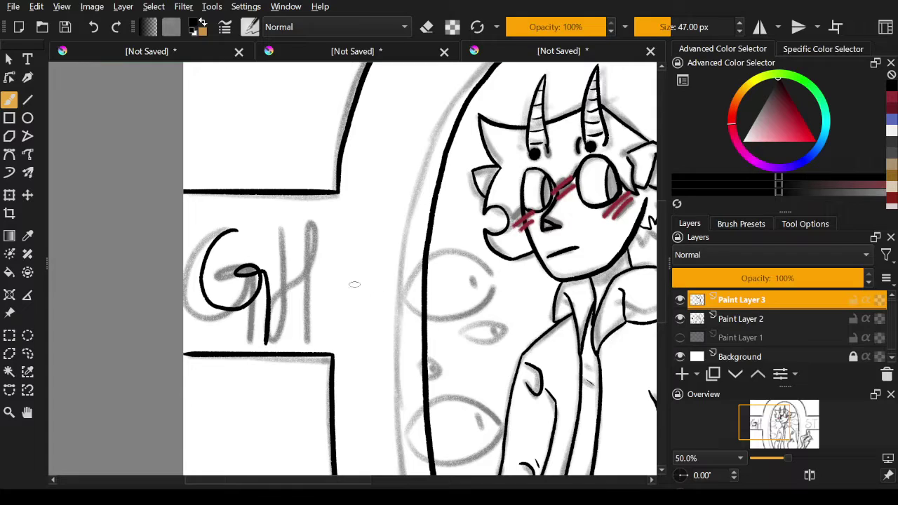
{"action": "mouse_move", "coordinate": [290, 226]}
{"action": "left_mouse_down"}
{"action": "mouse_move", "coordinate": [290, 339]}
{"action": "mouse_move", "coordinate": [324, 229]}
{"action": "mouse_move", "coordinate": [319, 314]}
{"action": "left_mouse_up"}
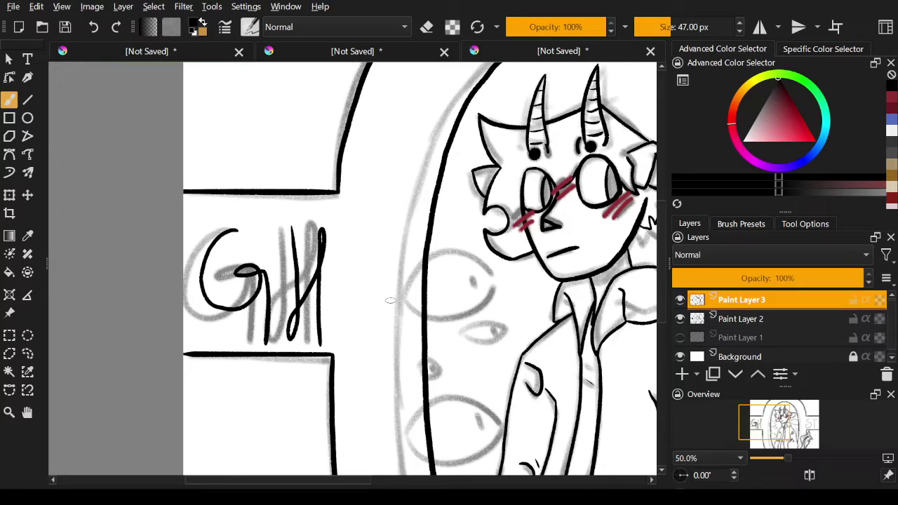
{"action": "left_click", "coordinate": [94, 28]}
{"action": "left_click", "coordinate": [94, 28]}
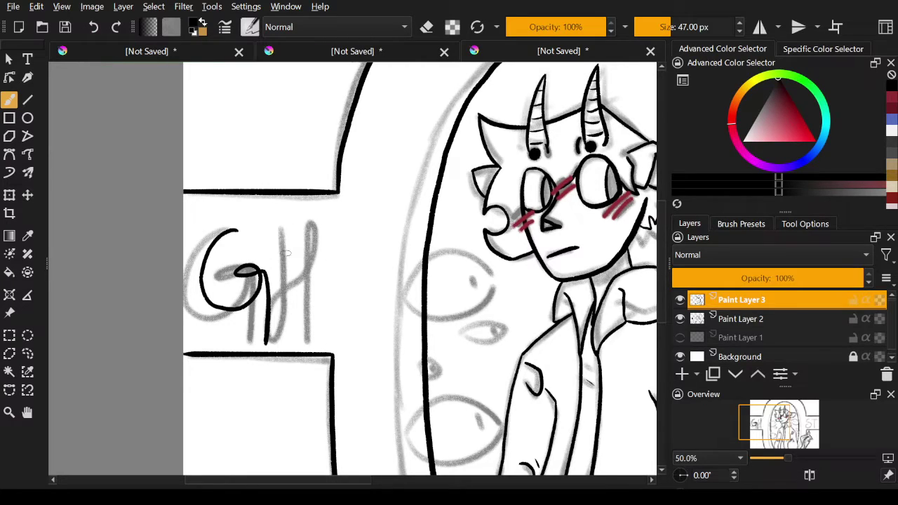
{"action": "mouse_move", "coordinate": [288, 226]}
{"action": "left_mouse_down"}
{"action": "mouse_move", "coordinate": [296, 330]}
{"action": "mouse_move", "coordinate": [285, 342]}
{"action": "left_mouse_up"}
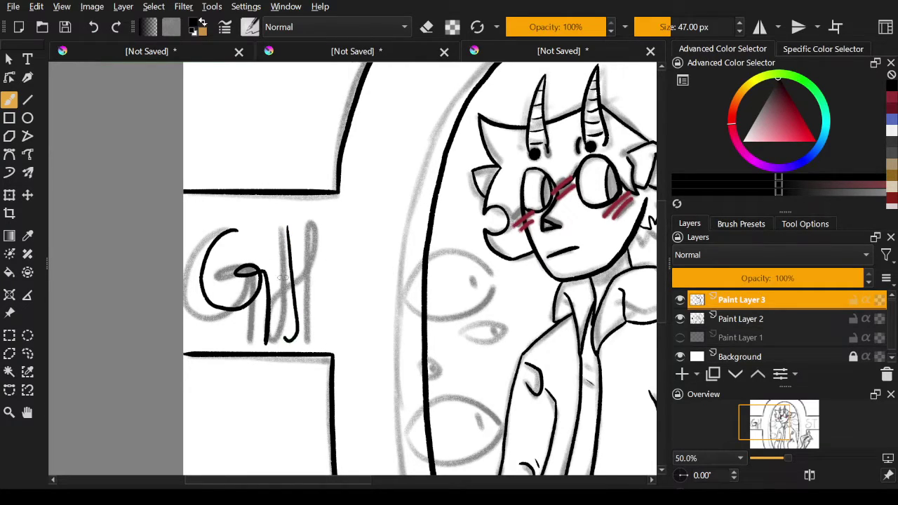
{"action": "left_click", "coordinate": [94, 29]}
{"action": "mouse_move", "coordinate": [290, 225]}
{"action": "left_mouse_down"}
{"action": "mouse_move", "coordinate": [291, 336]}
{"action": "mouse_move", "coordinate": [282, 316]}
{"action": "mouse_move", "coordinate": [322, 265]}
{"action": "mouse_move", "coordinate": [327, 227]}
{"action": "mouse_move", "coordinate": [317, 237]}
{"action": "mouse_move", "coordinate": [320, 338]}
{"action": "left_mouse_up"}
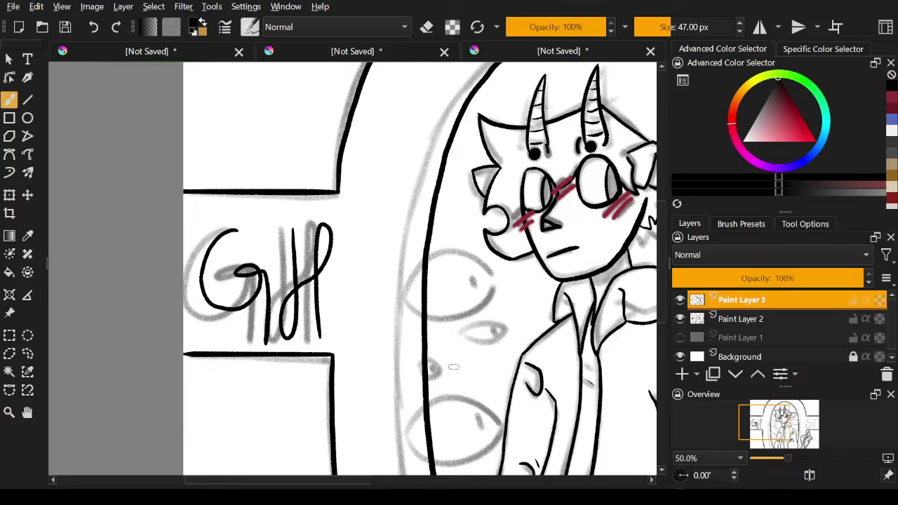
{"action": "key", "text": "e"}
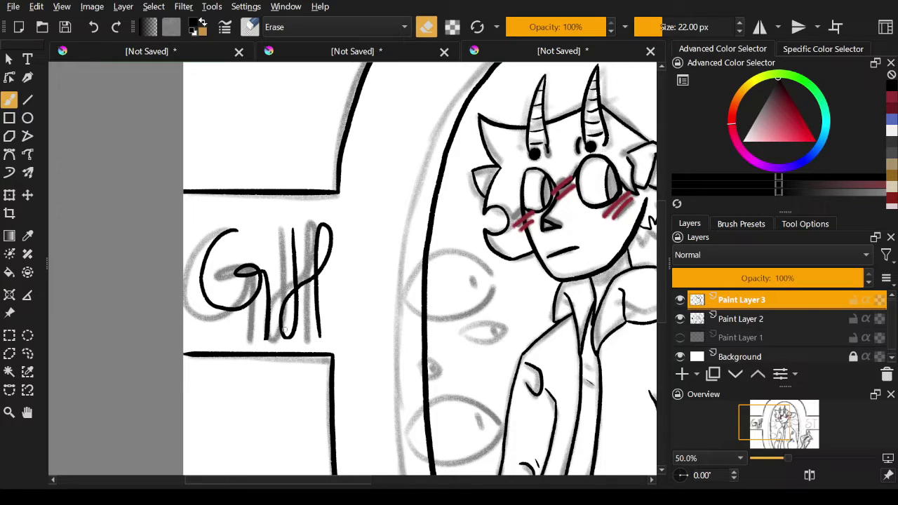
{"action": "key", "text": "e"}
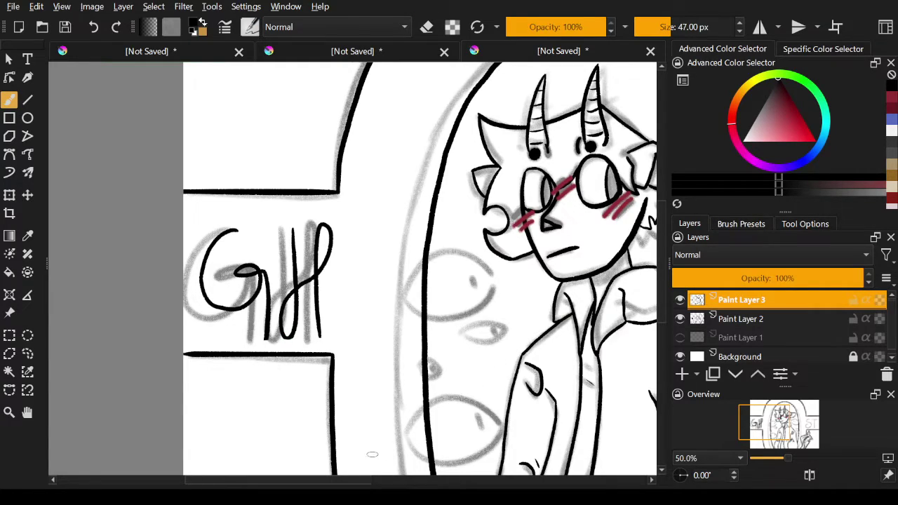
Step: Ink the letters ST over the sketched lettering on the other side of the oval with the 47 px brush, redrawing each until clean
{"action": "left_click_drag", "start_coordinate": [341, 483], "coordinate": [490, 484]}
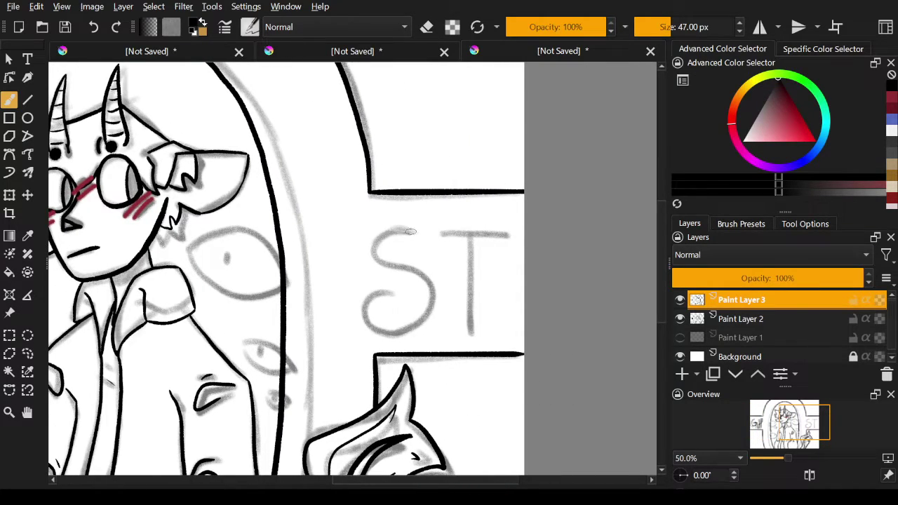
{"action": "mouse_move", "coordinate": [404, 230]}
{"action": "left_mouse_down"}
{"action": "mouse_move", "coordinate": [378, 253]}
{"action": "mouse_move", "coordinate": [417, 269]}
{"action": "mouse_move", "coordinate": [436, 296]}
{"action": "mouse_move", "coordinate": [423, 327]}
{"action": "mouse_move", "coordinate": [380, 338]}
{"action": "mouse_move", "coordinate": [362, 293]}
{"action": "left_mouse_up"}
{"action": "key", "text": "ctrl+z"}
{"action": "mouse_move", "coordinate": [407, 230]}
{"action": "left_mouse_down"}
{"action": "mouse_move", "coordinate": [376, 248]}
{"action": "mouse_move", "coordinate": [421, 284]}
{"action": "mouse_move", "coordinate": [424, 314]}
{"action": "mouse_move", "coordinate": [367, 309]}
{"action": "left_mouse_up"}
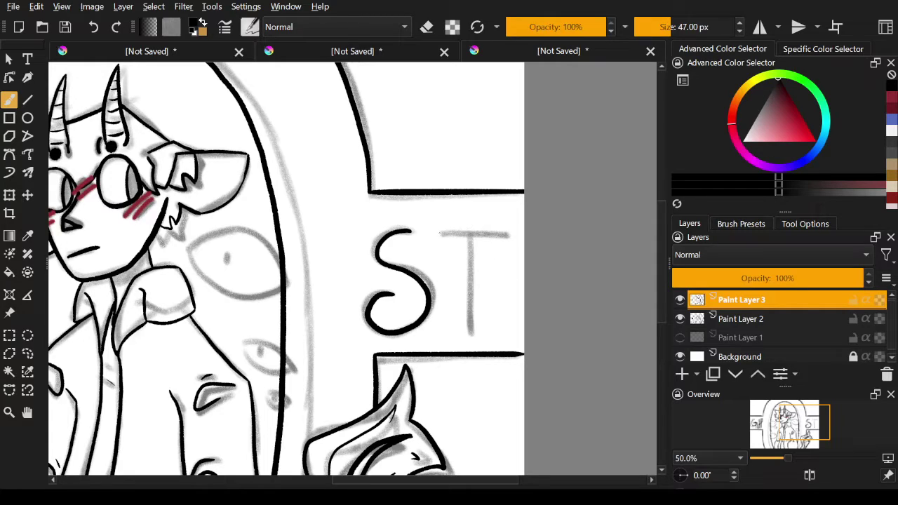
{"action": "left_click_drag", "start_coordinate": [439, 233], "coordinate": [505, 237]}
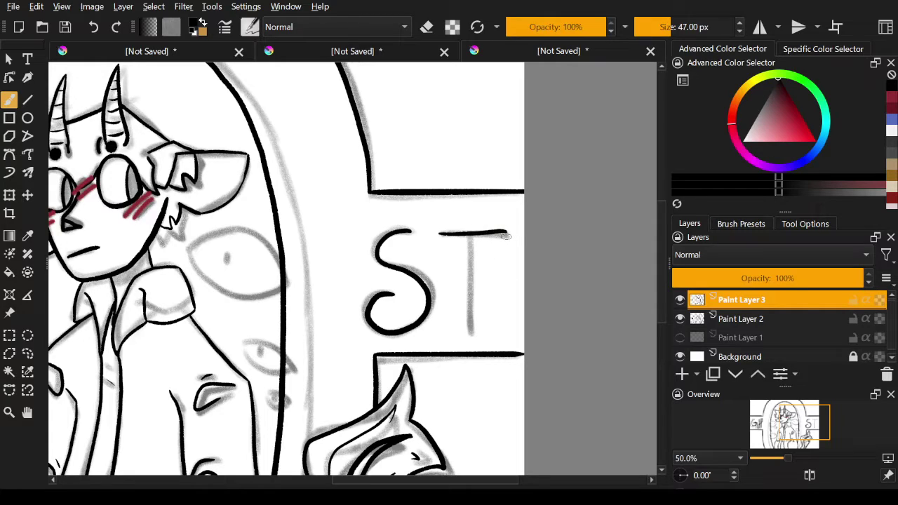
{"action": "left_click", "coordinate": [93, 27]}
{"action": "mouse_move", "coordinate": [440, 232]}
{"action": "left_mouse_down"}
{"action": "mouse_move", "coordinate": [499, 234]}
{"action": "mouse_move", "coordinate": [469, 243]}
{"action": "mouse_move", "coordinate": [470, 327]}
{"action": "left_mouse_up"}
Step: Check the inked composition and lettering as a whole with Paint Layer 2 briefly hidden
{"action": "left_click_drag", "start_coordinate": [774, 435], "coordinate": [749, 435]}
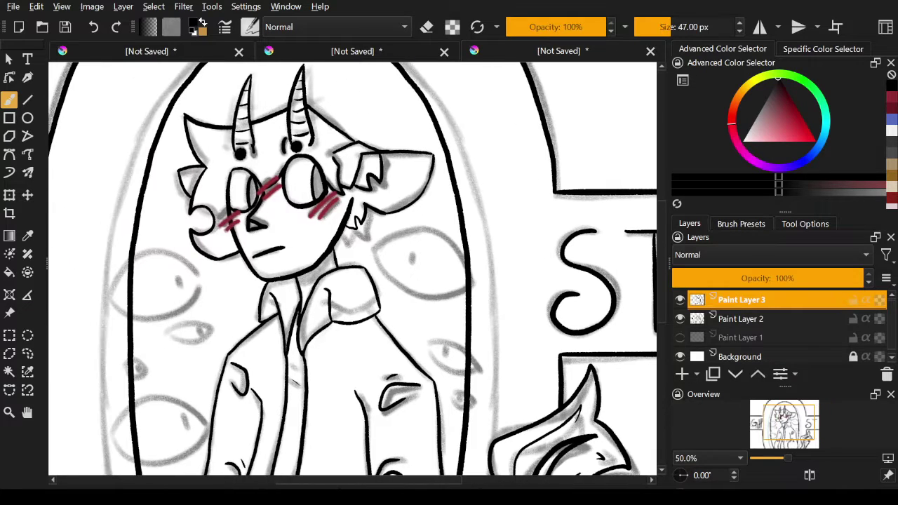
{"action": "key", "text": "3"}
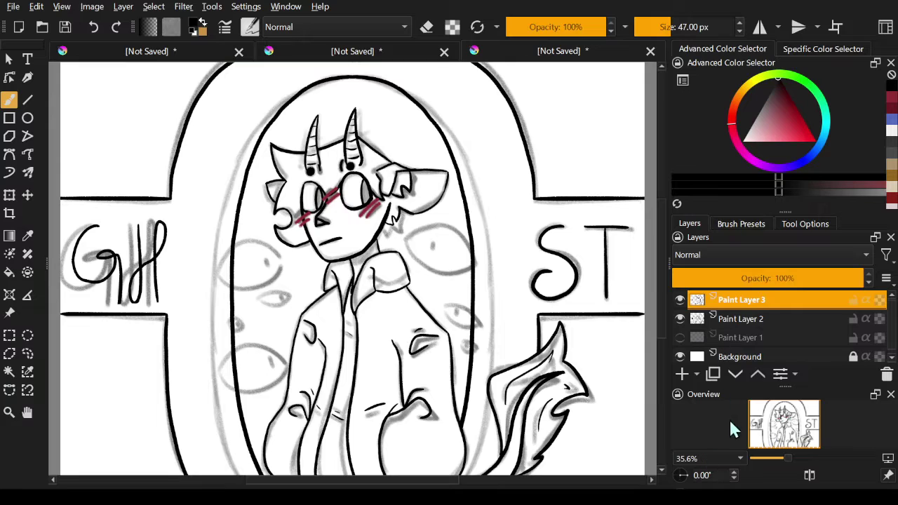
{"action": "left_click", "coordinate": [843, 429]}
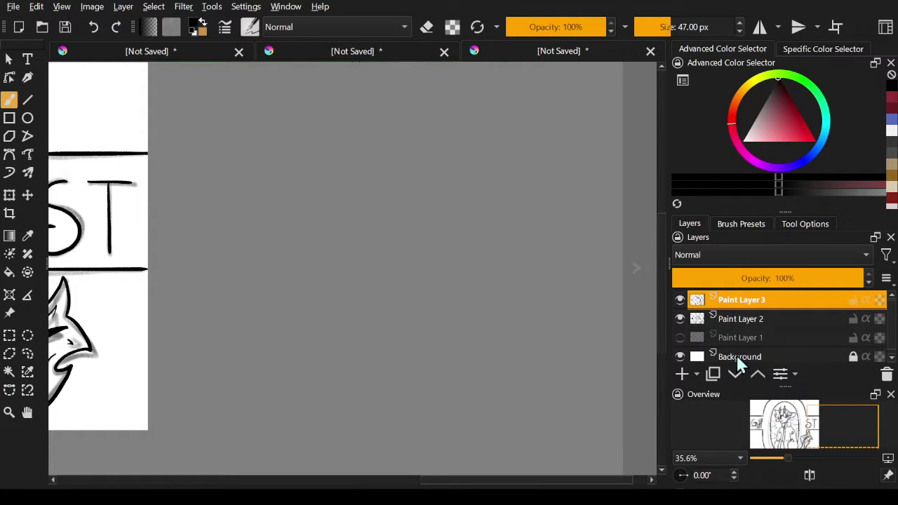
{"action": "left_click", "coordinate": [770, 432]}
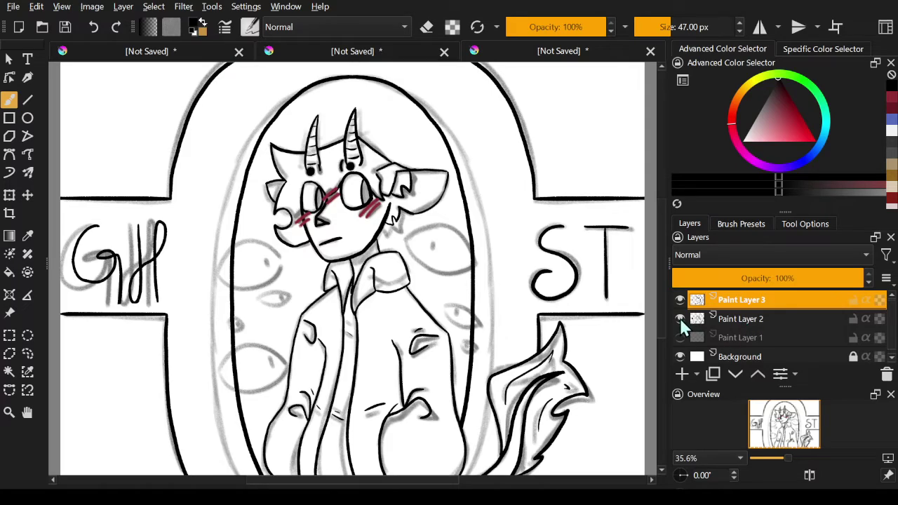
{"action": "left_click", "coordinate": [679, 318]}
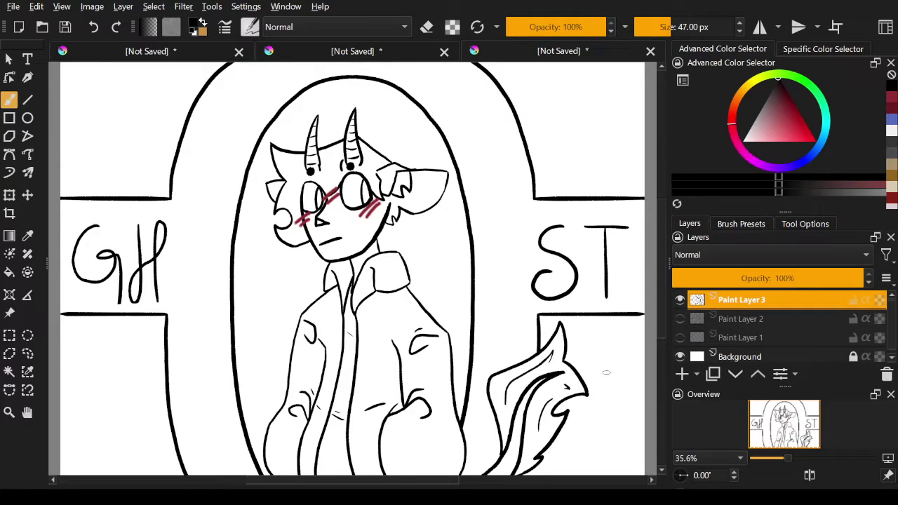
{"action": "left_click", "coordinate": [683, 320]}
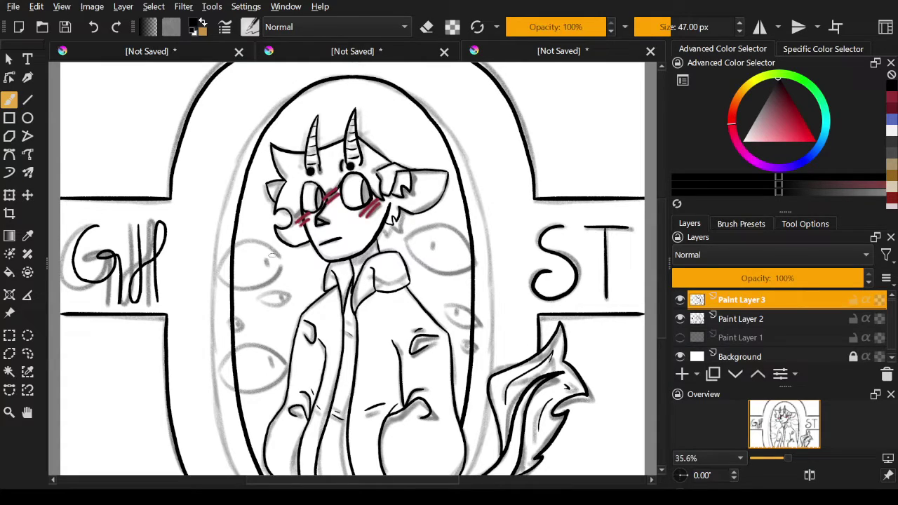
Step: Try to ink the upper floating eye on the GH side of the oval and undo its strokes
{"action": "left_click_drag", "start_coordinate": [250, 251], "coordinate": [290, 265]}
{"action": "mouse_move", "coordinate": [237, 270]}
{"action": "left_mouse_down"}
{"action": "mouse_move", "coordinate": [251, 286]}
{"action": "mouse_move", "coordinate": [291, 277]}
{"action": "left_mouse_up"}
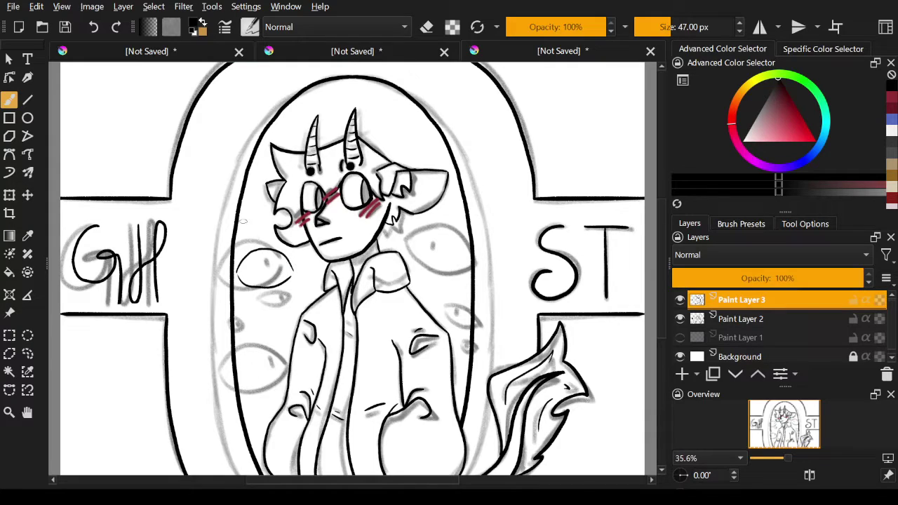
{"action": "left_click", "coordinate": [93, 28]}
{"action": "left_click", "coordinate": [93, 28]}
Step: Ink the four floating eyes on the GH side inside the oval and check them with Paint Layer 2 briefly hidden
{"action": "mouse_move", "coordinate": [239, 270]}
{"action": "left_mouse_down"}
{"action": "mouse_move", "coordinate": [262, 253]}
{"action": "mouse_move", "coordinate": [289, 274]}
{"action": "mouse_move", "coordinate": [246, 288]}
{"action": "mouse_move", "coordinate": [287, 289]}
{"action": "mouse_move", "coordinate": [289, 271]}
{"action": "mouse_move", "coordinate": [277, 315]}
{"action": "left_mouse_up"}
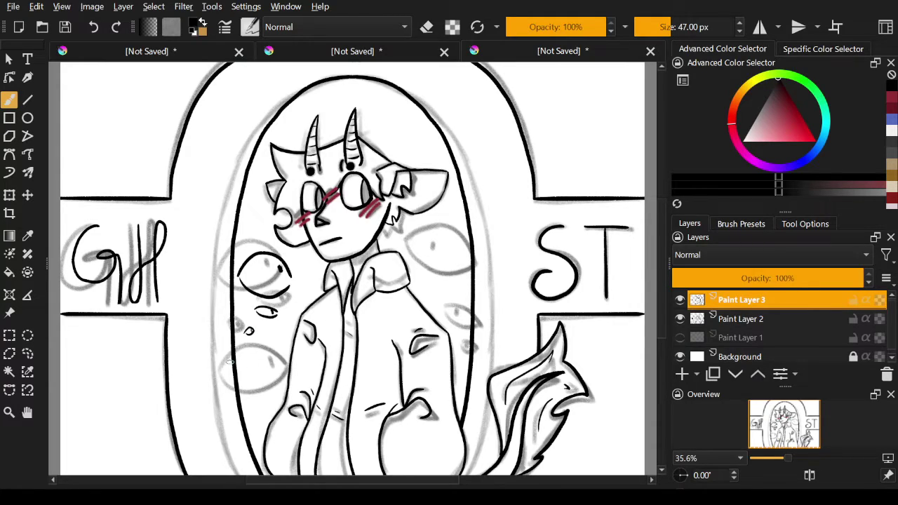
{"action": "mouse_move", "coordinate": [234, 354]}
{"action": "left_mouse_down"}
{"action": "mouse_move", "coordinate": [254, 342]}
{"action": "mouse_move", "coordinate": [284, 361]}
{"action": "left_mouse_up"}
{"action": "left_click_drag", "start_coordinate": [262, 394], "coordinate": [241, 398]}
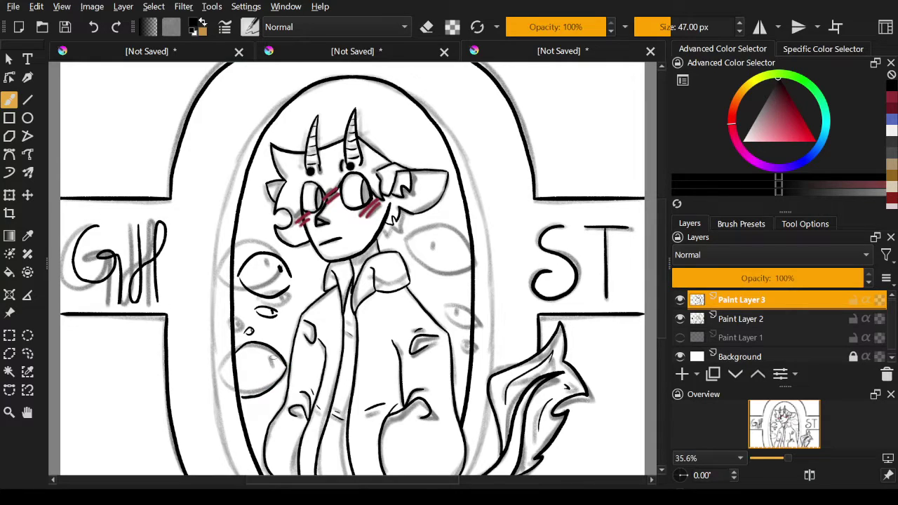
{"action": "left_click", "coordinate": [680, 319]}
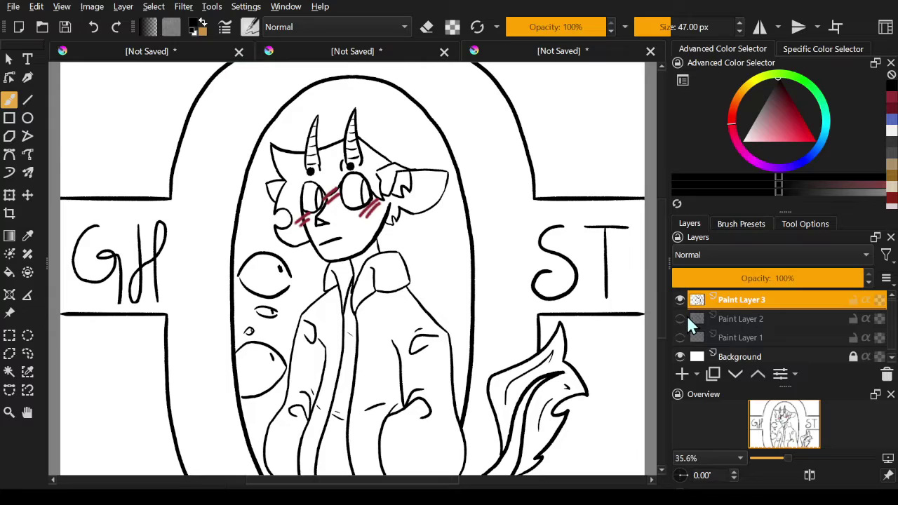
{"action": "left_click", "coordinate": [679, 319]}
Step: Ink the three floating eyes on the ST side inside the oval, adding a small round one between the two larger eyes
{"action": "mouse_move", "coordinate": [405, 246]}
{"action": "left_mouse_down"}
{"action": "mouse_move", "coordinate": [411, 234]}
{"action": "mouse_move", "coordinate": [466, 244]}
{"action": "mouse_move", "coordinate": [460, 262]}
{"action": "left_mouse_up"}
{"action": "left_click_drag", "start_coordinate": [406, 247], "coordinate": [466, 260]}
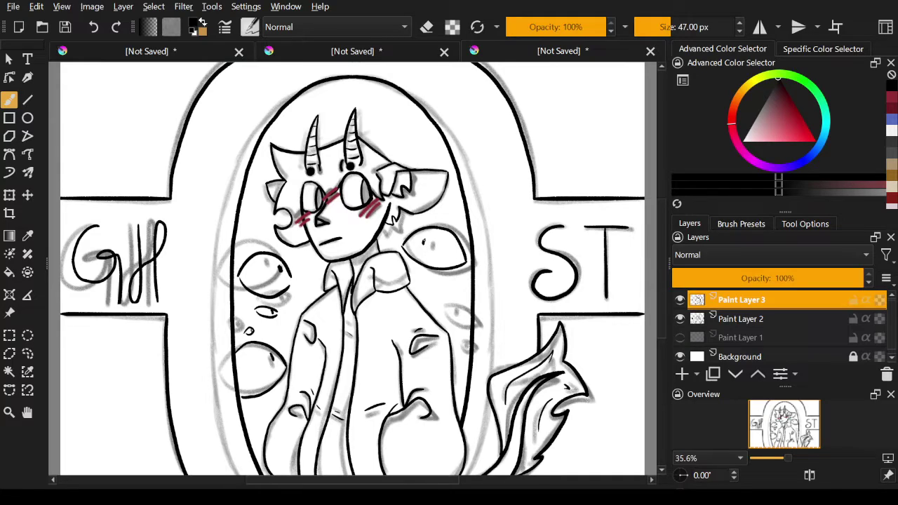
{"action": "mouse_move", "coordinate": [428, 283]}
{"action": "left_mouse_down"}
{"action": "mouse_move", "coordinate": [453, 289]}
{"action": "mouse_move", "coordinate": [429, 285]}
{"action": "left_mouse_up"}
{"action": "left_click_drag", "start_coordinate": [466, 315], "coordinate": [432, 311]}
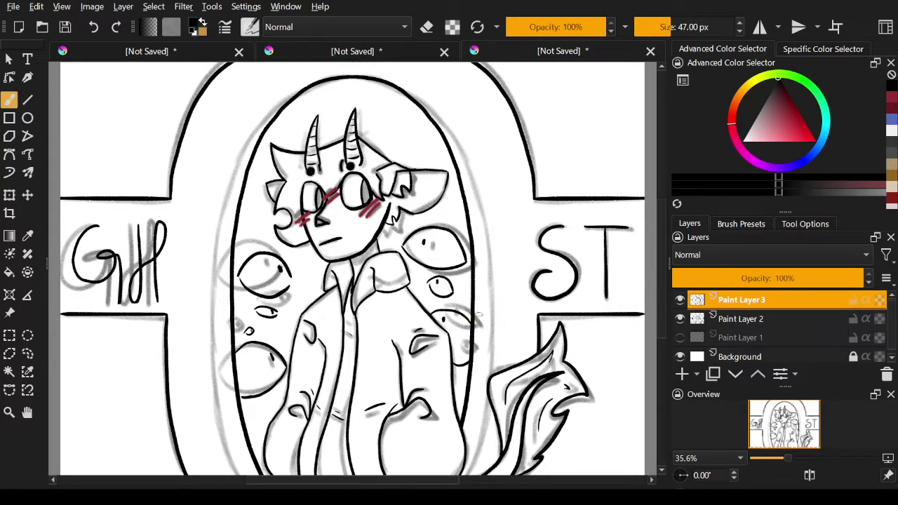
Step: Hide Paint Layer 2 and refine the floating eyes' outlines and corners with the eraser and the 47 px brush
{"action": "left_click", "coordinate": [680, 318]}
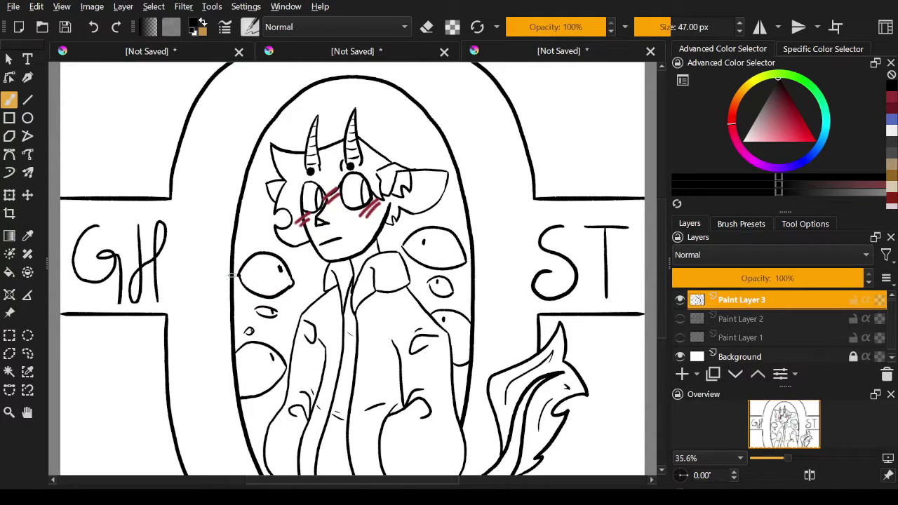
{"action": "key", "text": "e"}
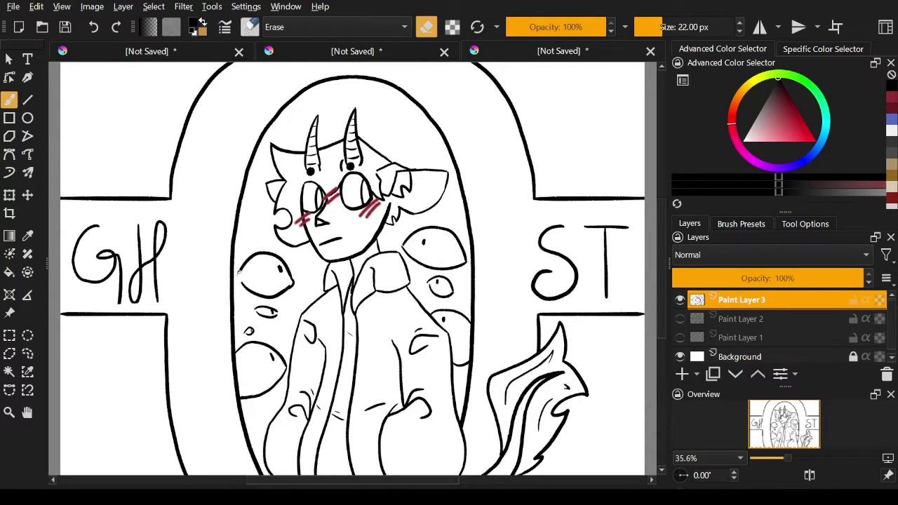
{"action": "key", "text": "e"}
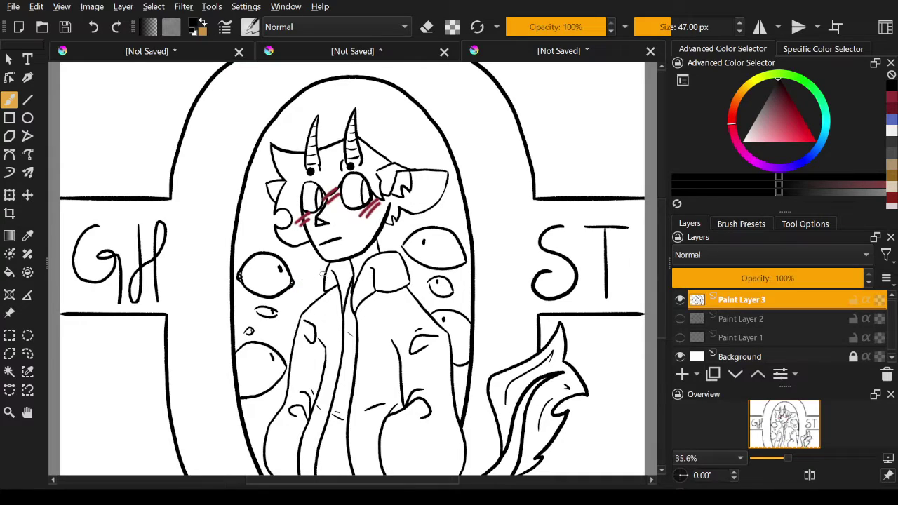
{"action": "left_click_drag", "start_coordinate": [277, 309], "coordinate": [259, 311]}
Step: Add a new paint layer directly below Paint Layer 3 and choose a very light grey for the 47 px brush
{"action": "left_click", "coordinate": [733, 317]}
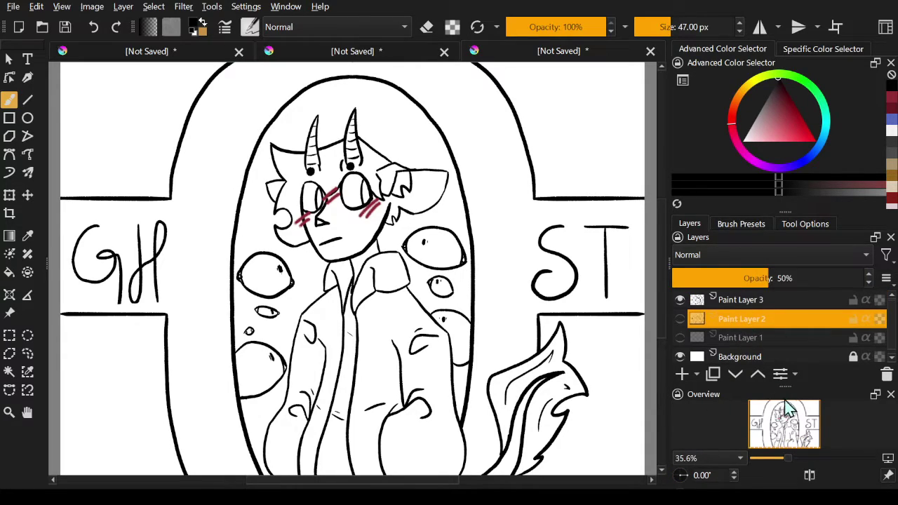
{"action": "left_click", "coordinate": [682, 374]}
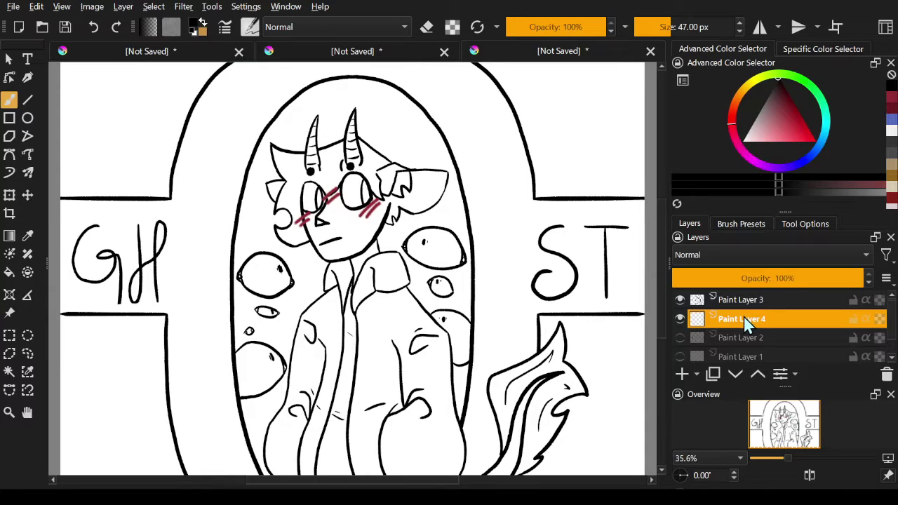
{"action": "left_click", "coordinate": [9, 413]}
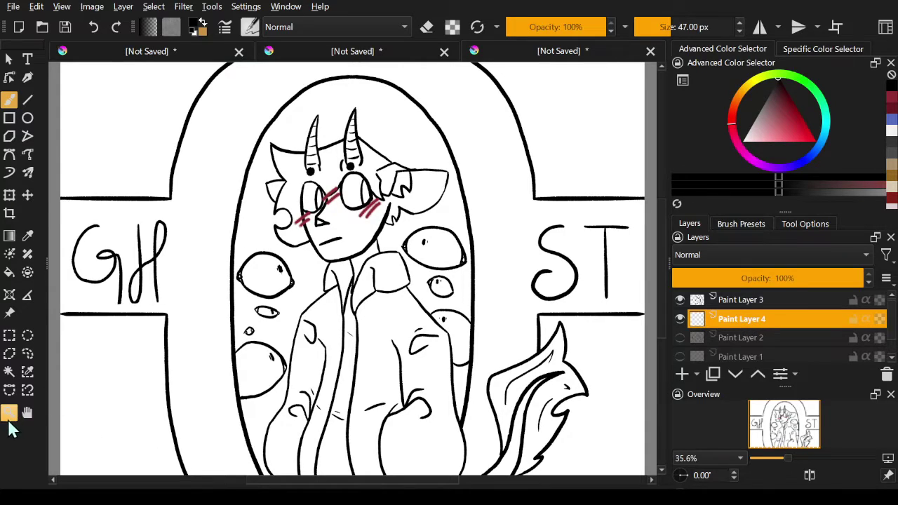
{"action": "left_click_drag", "start_coordinate": [196, 132], "coordinate": [460, 324]}
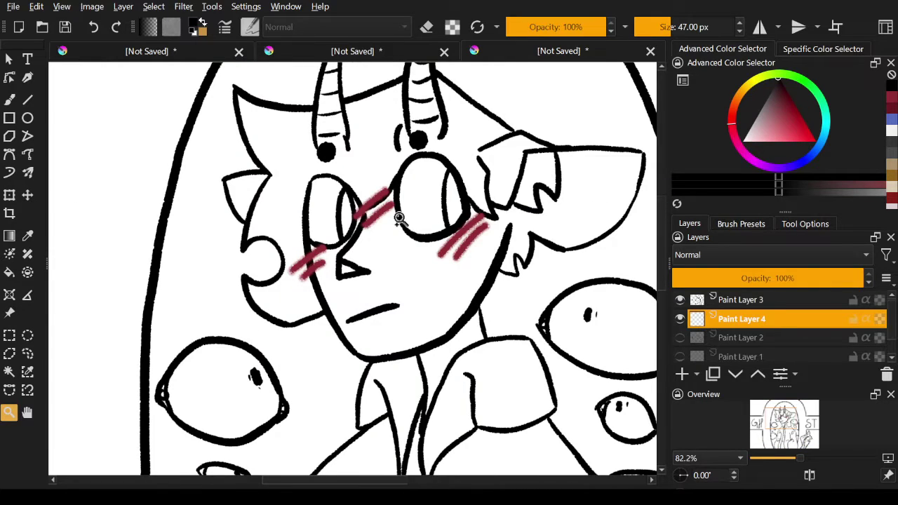
{"action": "scroll", "coordinate": [665, 217], "scroll_direction": "up", "scroll_amount": 3}
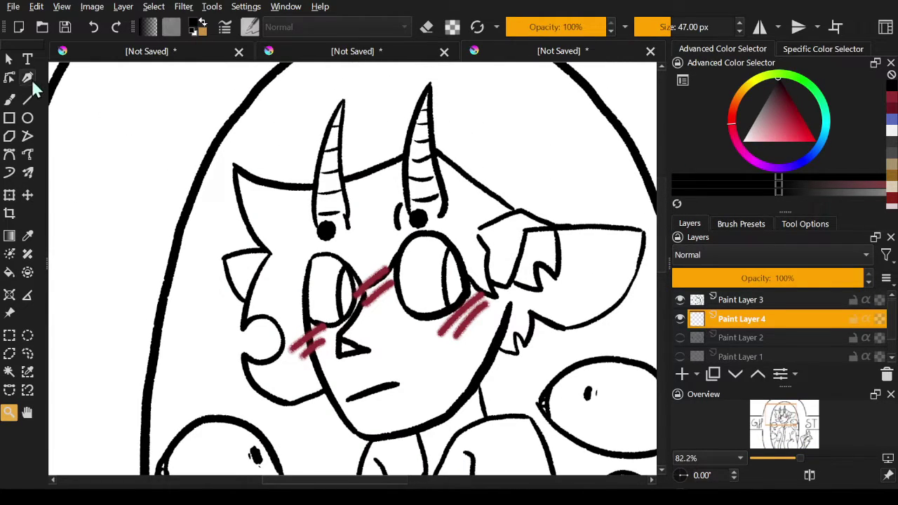
{"action": "left_click", "coordinate": [9, 99]}
{"action": "left_click_drag", "start_coordinate": [772, 119], "coordinate": [747, 139]}
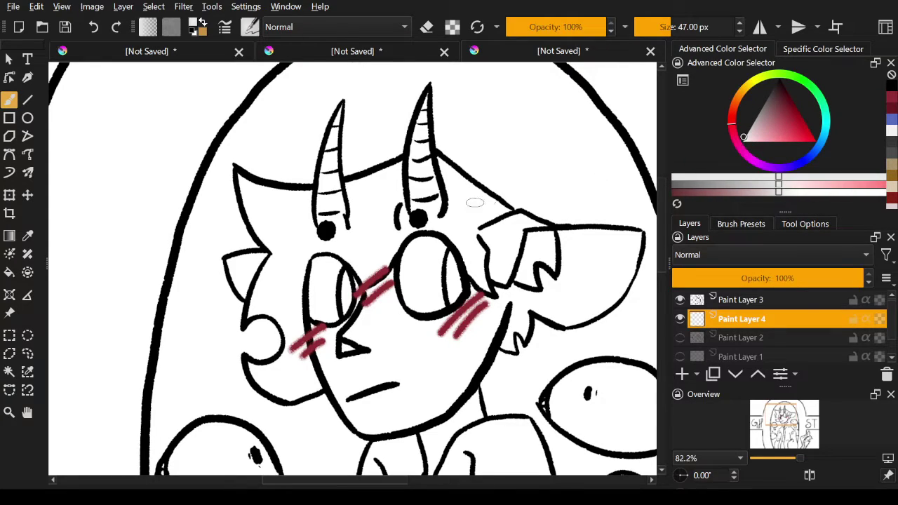
Step: Paint the character's hair light grey on Paint Layer 4, from the ear tuft to the lower curl, and clean the edges with the eraser
{"action": "mouse_move", "coordinate": [454, 205]}
{"action": "left_mouse_down"}
{"action": "mouse_move", "coordinate": [466, 237]}
{"action": "mouse_move", "coordinate": [468, 226]}
{"action": "mouse_move", "coordinate": [489, 293]}
{"action": "mouse_move", "coordinate": [465, 244]}
{"action": "mouse_move", "coordinate": [468, 253]}
{"action": "mouse_move", "coordinate": [444, 225]}
{"action": "mouse_move", "coordinate": [468, 255]}
{"action": "left_mouse_up"}
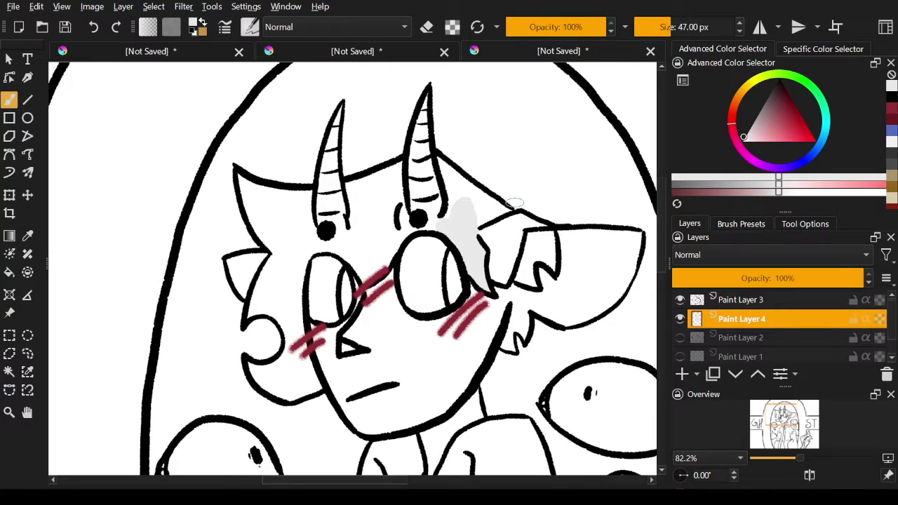
{"action": "mouse_move", "coordinate": [474, 223]}
{"action": "left_mouse_down"}
{"action": "mouse_move", "coordinate": [510, 203]}
{"action": "mouse_move", "coordinate": [552, 208]}
{"action": "mouse_move", "coordinate": [493, 237]}
{"action": "mouse_move", "coordinate": [484, 236]}
{"action": "mouse_move", "coordinate": [490, 222]}
{"action": "mouse_move", "coordinate": [484, 227]}
{"action": "mouse_move", "coordinate": [484, 235]}
{"action": "mouse_move", "coordinate": [495, 223]}
{"action": "mouse_move", "coordinate": [491, 250]}
{"action": "mouse_move", "coordinate": [495, 228]}
{"action": "mouse_move", "coordinate": [502, 245]}
{"action": "mouse_move", "coordinate": [492, 268]}
{"action": "mouse_move", "coordinate": [505, 249]}
{"action": "mouse_move", "coordinate": [501, 278]}
{"action": "mouse_move", "coordinate": [537, 223]}
{"action": "left_mouse_up"}
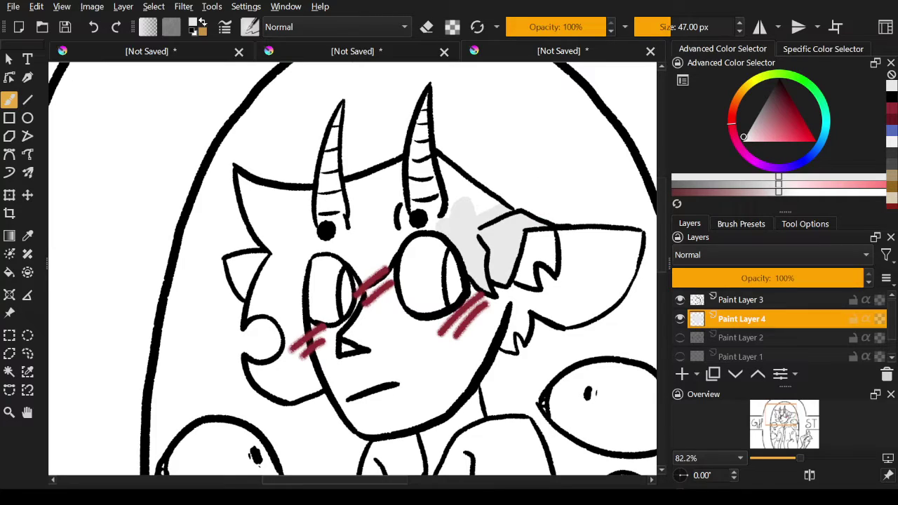
{"action": "mouse_move", "coordinate": [501, 215]}
{"action": "left_mouse_down"}
{"action": "mouse_move", "coordinate": [443, 164]}
{"action": "mouse_move", "coordinate": [458, 185]}
{"action": "mouse_move", "coordinate": [493, 172]}
{"action": "mouse_move", "coordinate": [453, 186]}
{"action": "mouse_move", "coordinate": [457, 197]}
{"action": "mouse_move", "coordinate": [451, 188]}
{"action": "mouse_move", "coordinate": [453, 222]}
{"action": "mouse_move", "coordinate": [479, 207]}
{"action": "mouse_move", "coordinate": [403, 227]}
{"action": "mouse_move", "coordinate": [399, 164]}
{"action": "mouse_move", "coordinate": [350, 186]}
{"action": "mouse_move", "coordinate": [350, 225]}
{"action": "mouse_move", "coordinate": [338, 228]}
{"action": "mouse_move", "coordinate": [360, 209]}
{"action": "mouse_move", "coordinate": [361, 189]}
{"action": "mouse_move", "coordinate": [401, 175]}
{"action": "mouse_move", "coordinate": [392, 190]}
{"action": "mouse_move", "coordinate": [398, 222]}
{"action": "mouse_move", "coordinate": [389, 195]}
{"action": "mouse_move", "coordinate": [408, 230]}
{"action": "mouse_move", "coordinate": [443, 220]}
{"action": "mouse_move", "coordinate": [427, 233]}
{"action": "mouse_move", "coordinate": [407, 227]}
{"action": "mouse_move", "coordinate": [364, 279]}
{"action": "mouse_move", "coordinate": [334, 246]}
{"action": "mouse_move", "coordinate": [350, 262]}
{"action": "mouse_move", "coordinate": [335, 247]}
{"action": "mouse_move", "coordinate": [350, 244]}
{"action": "mouse_move", "coordinate": [341, 241]}
{"action": "mouse_move", "coordinate": [382, 188]}
{"action": "mouse_move", "coordinate": [363, 240]}
{"action": "mouse_move", "coordinate": [392, 223]}
{"action": "left_mouse_up"}
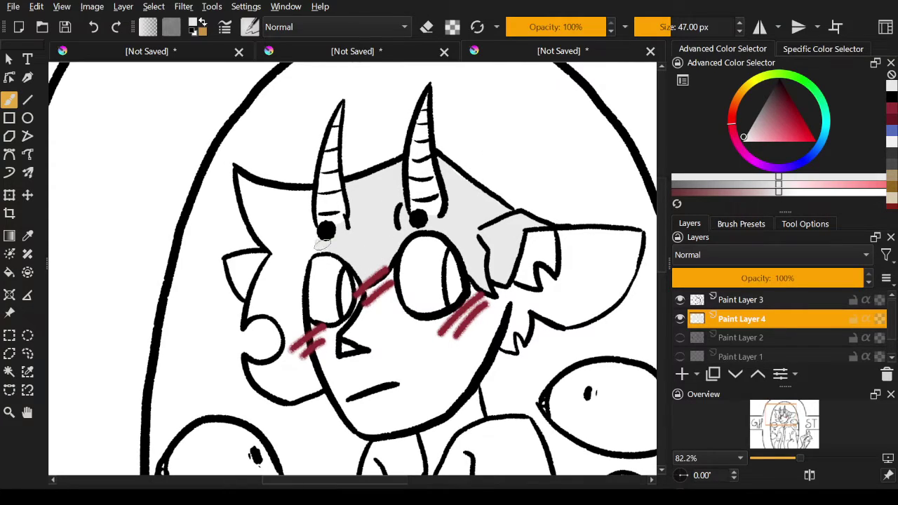
{"action": "mouse_move", "coordinate": [321, 242]}
{"action": "left_mouse_down"}
{"action": "mouse_move", "coordinate": [307, 231]}
{"action": "mouse_move", "coordinate": [304, 195]}
{"action": "mouse_move", "coordinate": [309, 204]}
{"action": "left_mouse_up"}
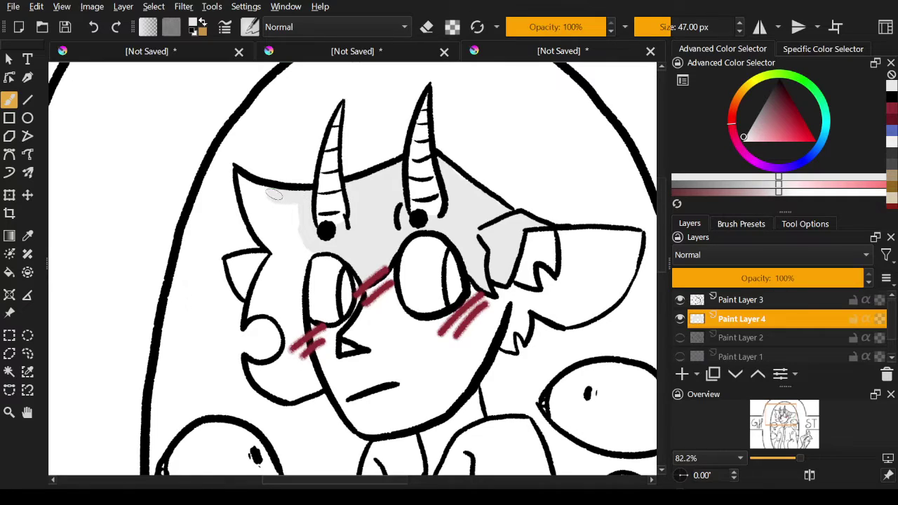
{"action": "mouse_move", "coordinate": [274, 195]}
{"action": "left_mouse_down"}
{"action": "mouse_move", "coordinate": [237, 175]}
{"action": "mouse_move", "coordinate": [279, 253]}
{"action": "mouse_move", "coordinate": [255, 205]}
{"action": "mouse_move", "coordinate": [276, 234]}
{"action": "mouse_move", "coordinate": [267, 196]}
{"action": "mouse_move", "coordinate": [319, 241]}
{"action": "mouse_move", "coordinate": [305, 249]}
{"action": "mouse_move", "coordinate": [298, 291]}
{"action": "mouse_move", "coordinate": [319, 390]}
{"action": "left_mouse_up"}
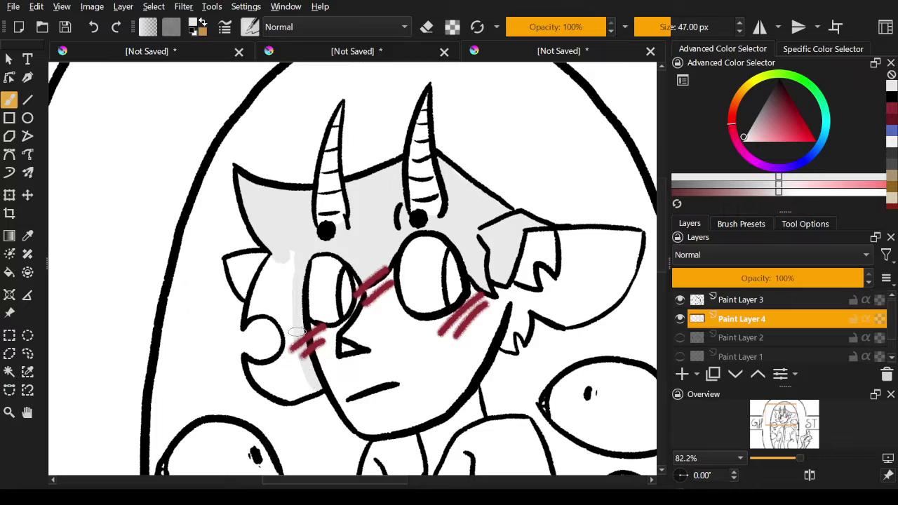
{"action": "mouse_move", "coordinate": [296, 332]}
{"action": "left_mouse_down"}
{"action": "mouse_move", "coordinate": [296, 361]}
{"action": "mouse_move", "coordinate": [294, 329]}
{"action": "mouse_move", "coordinate": [298, 369]}
{"action": "mouse_move", "coordinate": [291, 251]}
{"action": "mouse_move", "coordinate": [282, 273]}
{"action": "mouse_move", "coordinate": [269, 263]}
{"action": "mouse_move", "coordinate": [249, 318]}
{"action": "mouse_move", "coordinate": [270, 290]}
{"action": "mouse_move", "coordinate": [263, 308]}
{"action": "mouse_move", "coordinate": [290, 313]}
{"action": "mouse_move", "coordinate": [299, 366]}
{"action": "left_mouse_up"}
{"action": "mouse_move", "coordinate": [309, 380]}
{"action": "left_mouse_down"}
{"action": "mouse_move", "coordinate": [305, 393]}
{"action": "mouse_move", "coordinate": [284, 399]}
{"action": "mouse_move", "coordinate": [251, 365]}
{"action": "mouse_move", "coordinate": [278, 369]}
{"action": "mouse_move", "coordinate": [291, 347]}
{"action": "mouse_move", "coordinate": [270, 376]}
{"action": "mouse_move", "coordinate": [289, 379]}
{"action": "left_mouse_up"}
{"action": "key", "text": "e"}
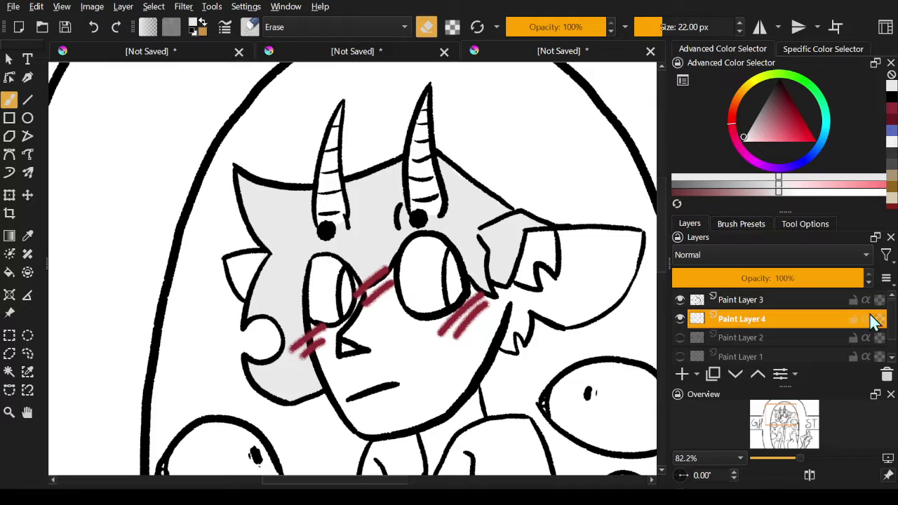
Step: Select the Background layer and choose a dark grey as the fill colour
{"action": "scroll", "coordinate": [885, 329], "scroll_direction": "down", "scroll_amount": 1}
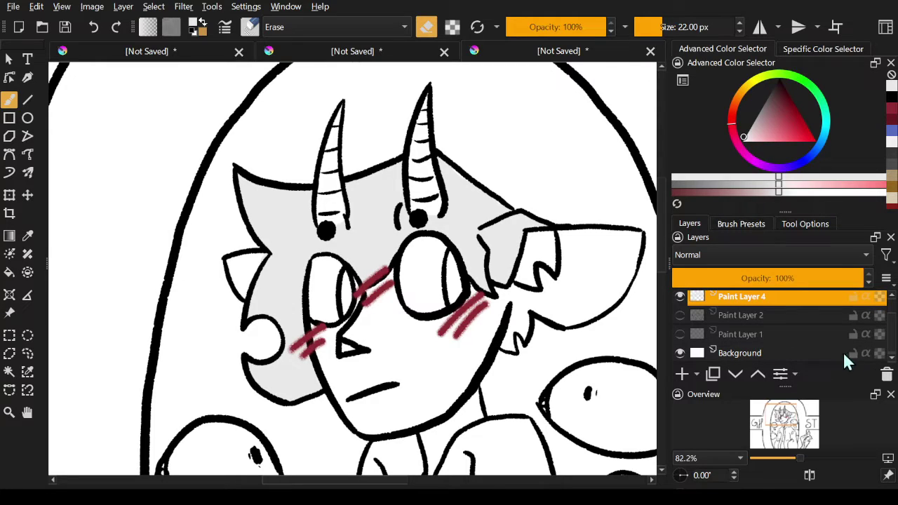
{"action": "left_click", "coordinate": [844, 353]}
{"action": "left_click_drag", "start_coordinate": [778, 91], "coordinate": [766, 96]}
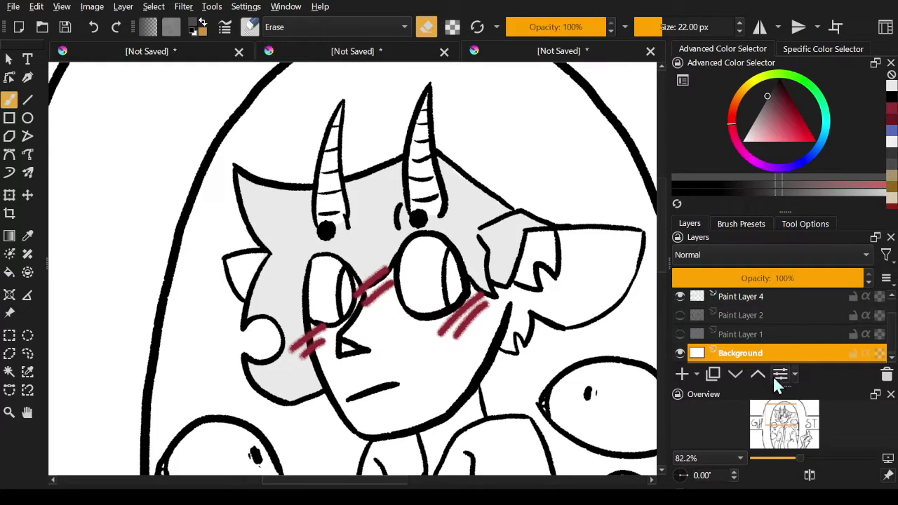
{"action": "left_click_drag", "start_coordinate": [800, 460], "coordinate": [775, 459]}
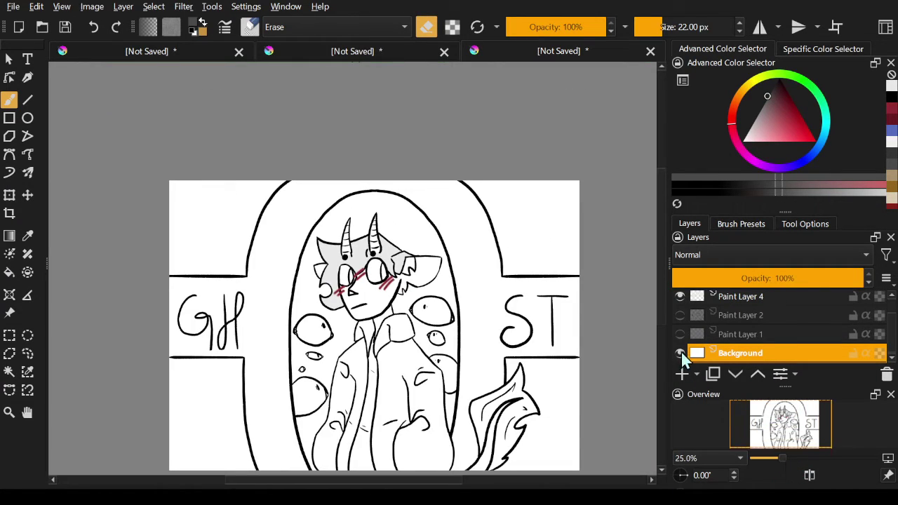
{"action": "scroll", "coordinate": [556, 344], "scroll_direction": "down", "scroll_amount": 1}
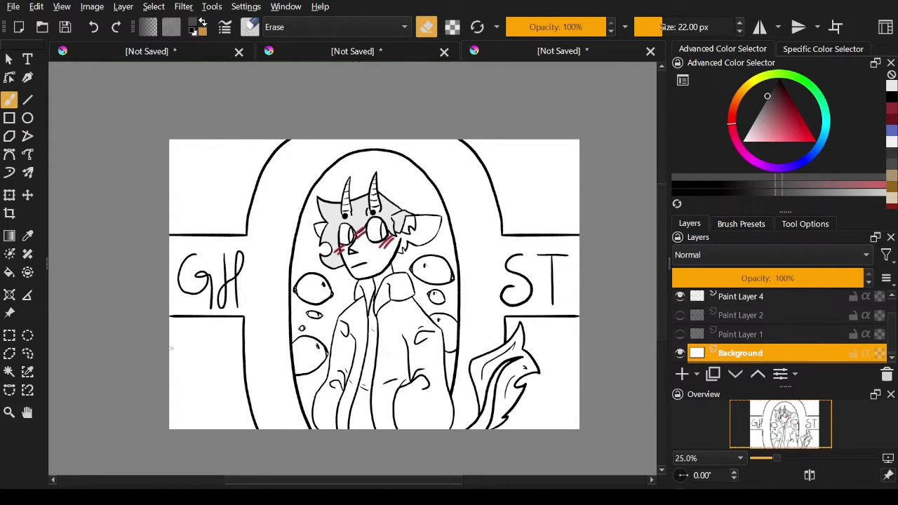
{"action": "left_click", "coordinate": [9, 272]}
{"action": "left_click", "coordinate": [277, 352]}
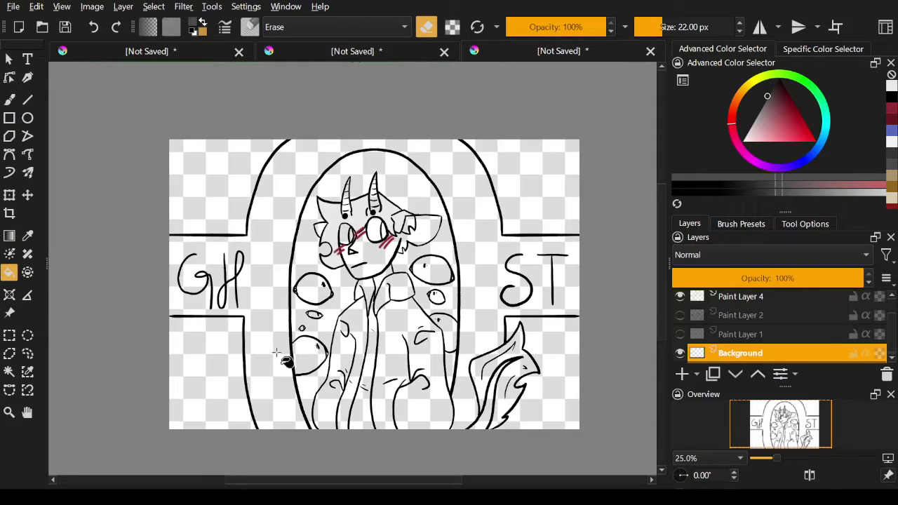
{"action": "left_click", "coordinate": [94, 26]}
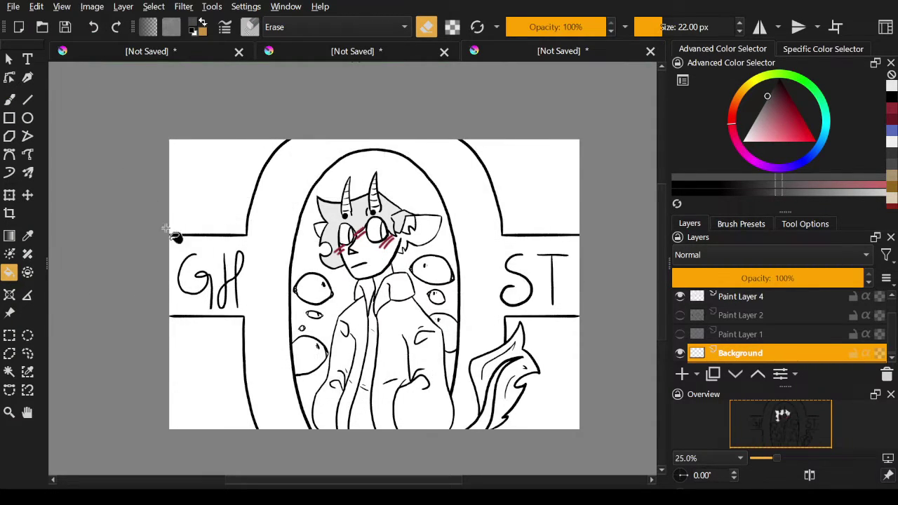
Step: Turn off erase mode and fill the whole Background layer with the dark grey
{"action": "key", "text": "b"}
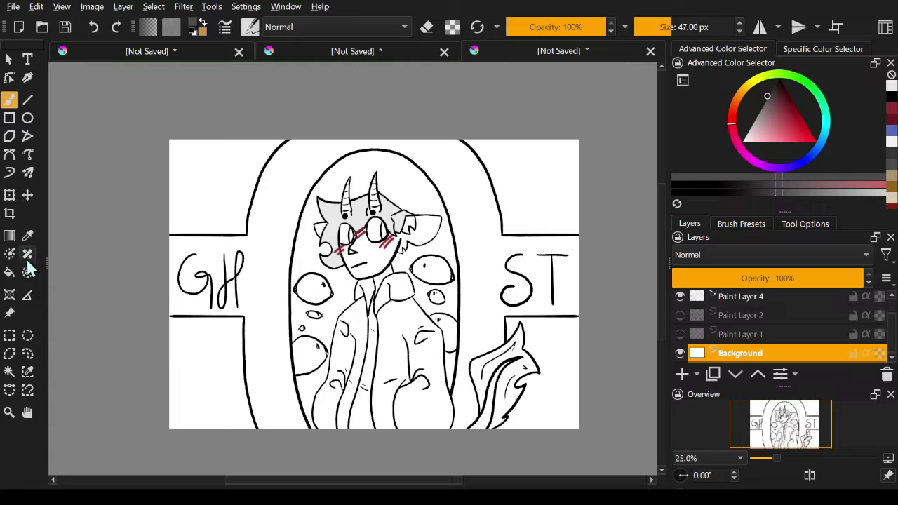
{"action": "left_click", "coordinate": [10, 272]}
{"action": "left_click", "coordinate": [343, 408]}
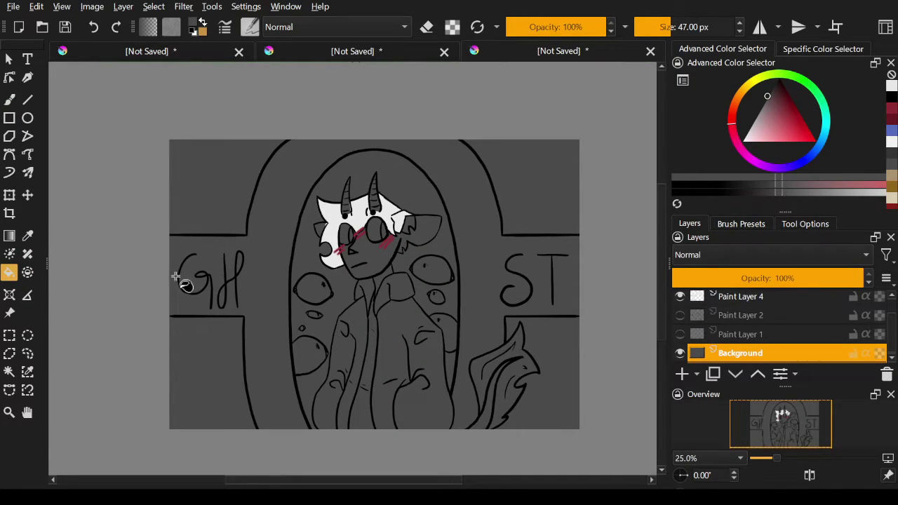
{"action": "key", "text": "e"}
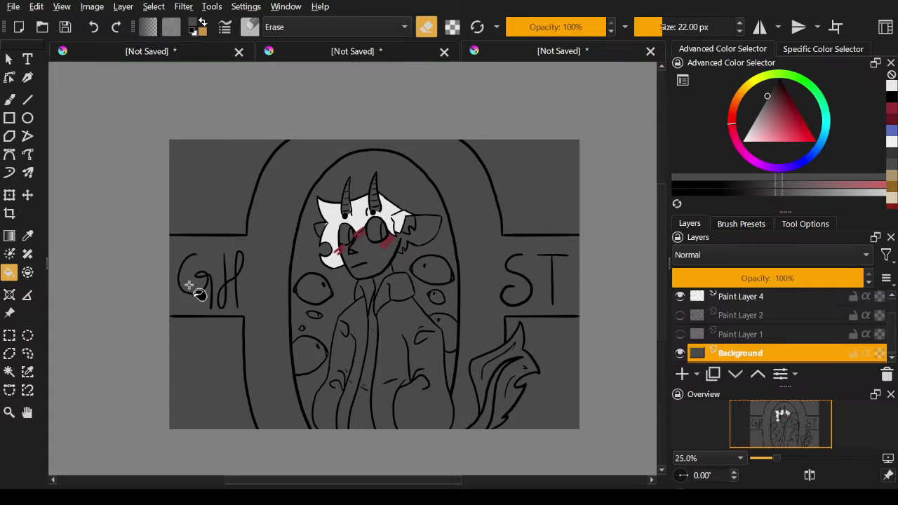
{"action": "key", "text": "e"}
{"action": "key", "text": "e"}
{"action": "key", "text": "e"}
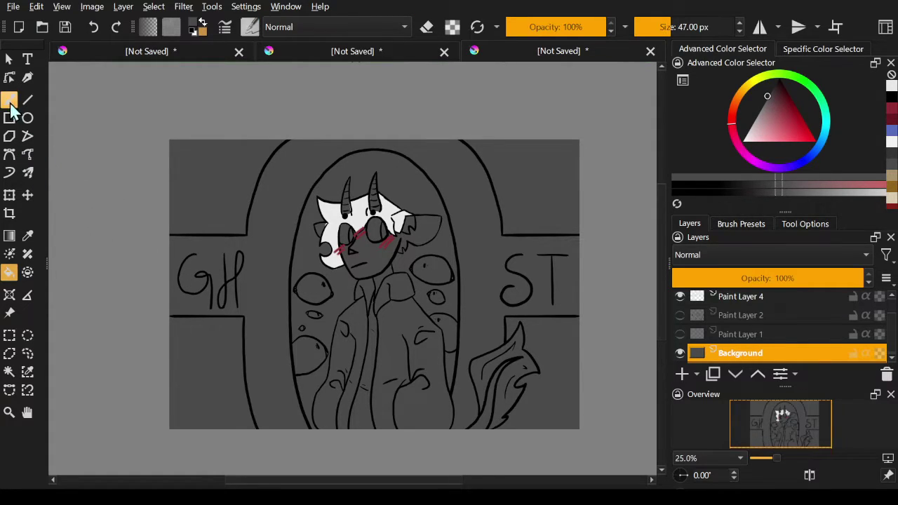
Step: Select Paint Layer 4 and sample the hair's light grey for the 47 px brush
{"action": "left_click", "coordinate": [9, 412]}
{"action": "left_click_drag", "start_coordinate": [244, 181], "coordinate": [468, 333]}
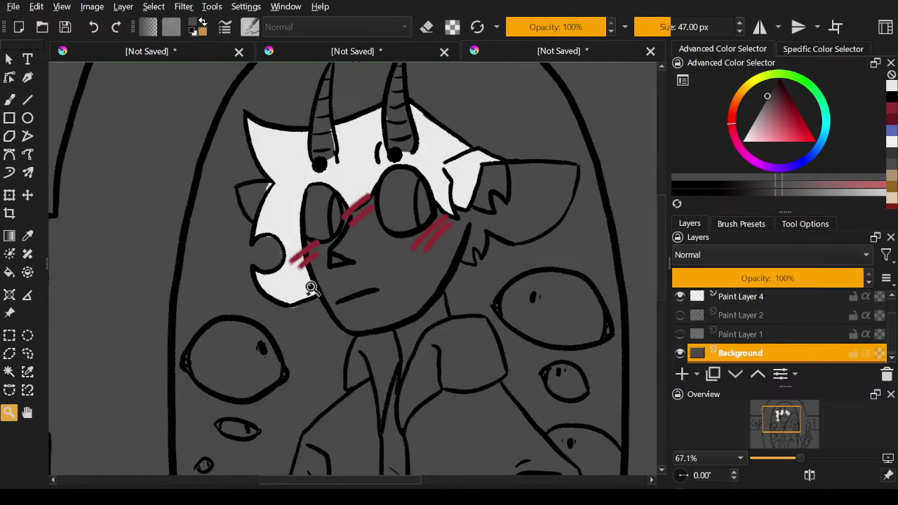
{"action": "key", "text": "b"}
{"action": "key", "text": "e"}
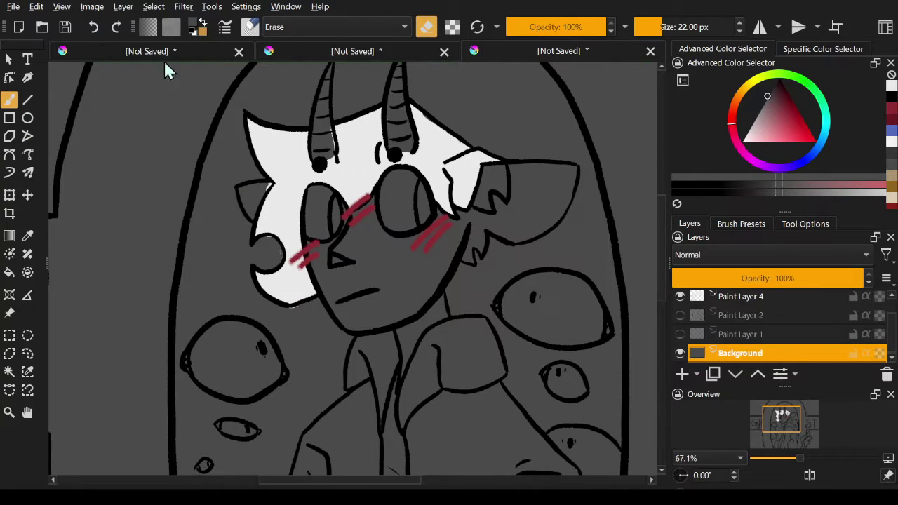
{"action": "left_click", "coordinate": [789, 304]}
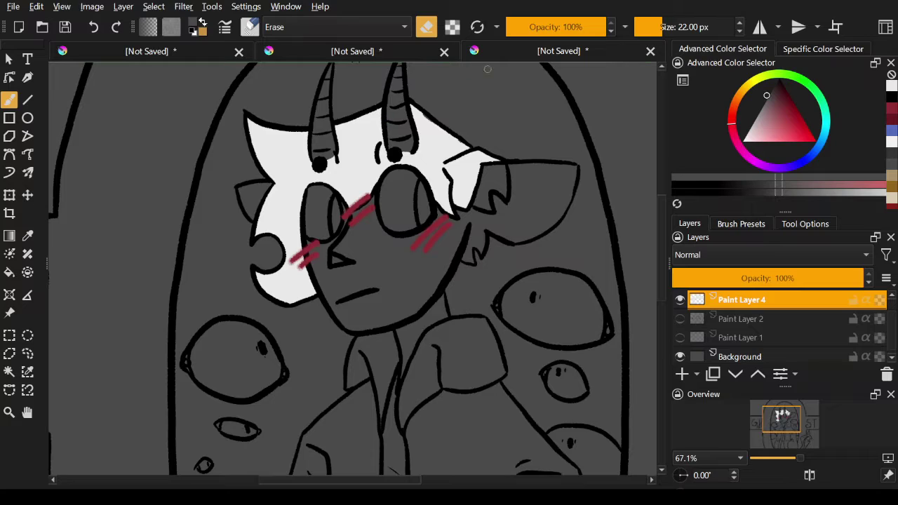
{"action": "key", "text": "e"}
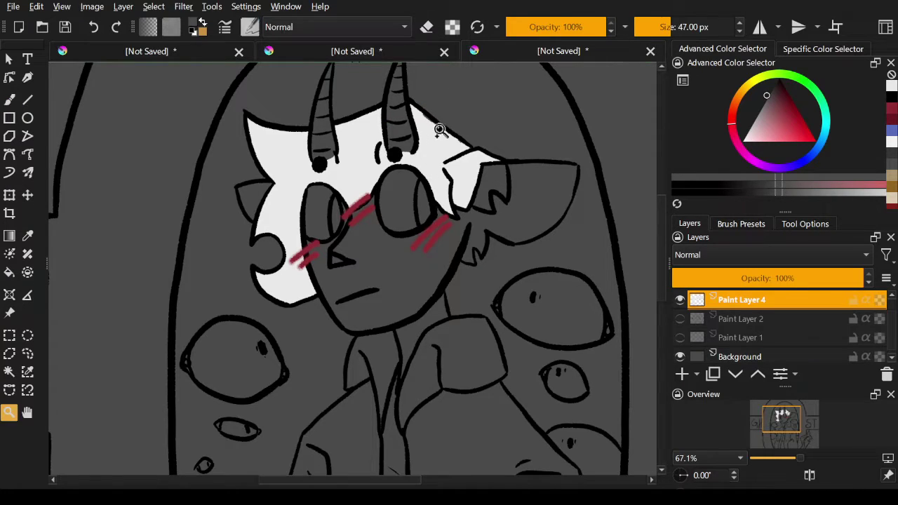
{"action": "left_click", "coordinate": [9, 99]}
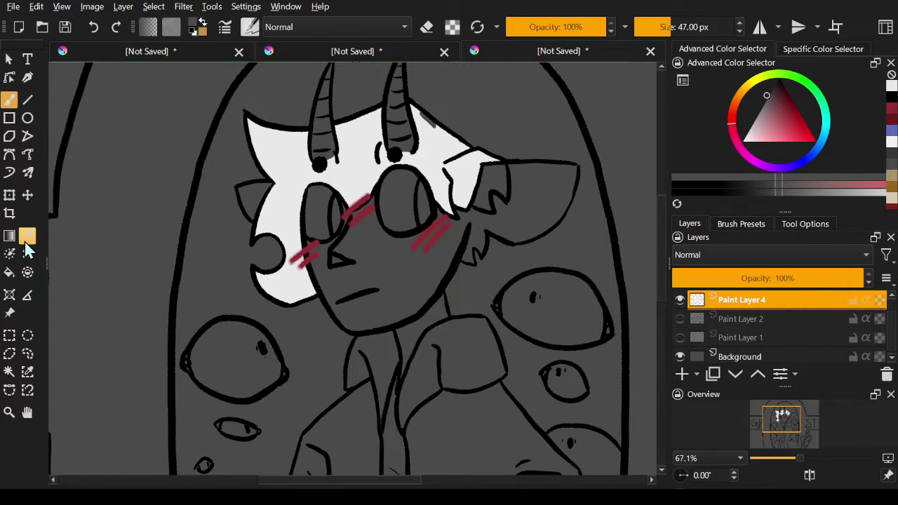
{"action": "left_click", "coordinate": [27, 236]}
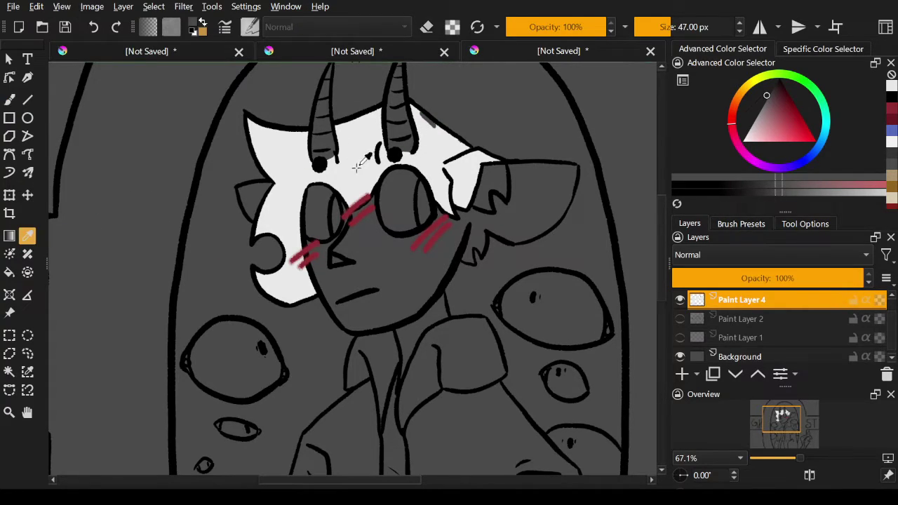
{"action": "left_click", "coordinate": [359, 162]}
{"action": "left_click", "coordinate": [10, 100]}
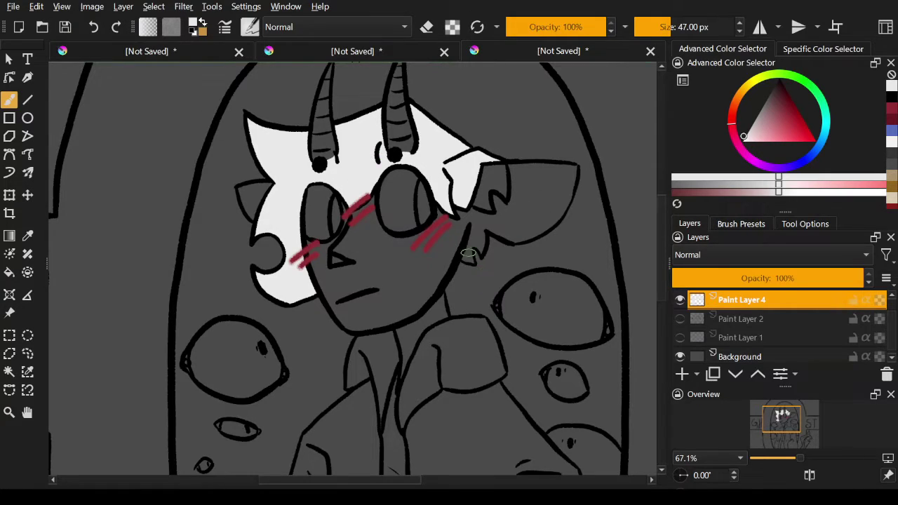
Step: Paint the hair tuft below the large ear light grey and clean its edges with the eraser
{"action": "left_click_drag", "start_coordinate": [489, 237], "coordinate": [476, 231]}
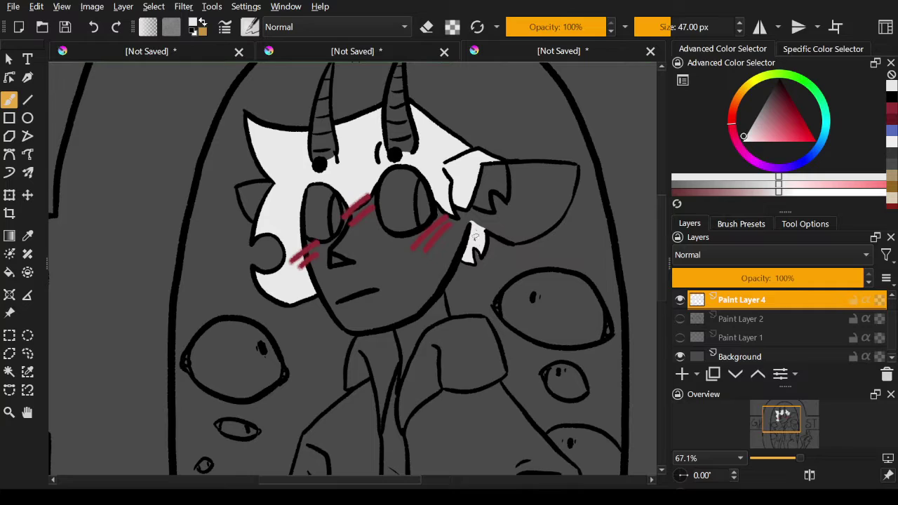
{"action": "key", "text": "e"}
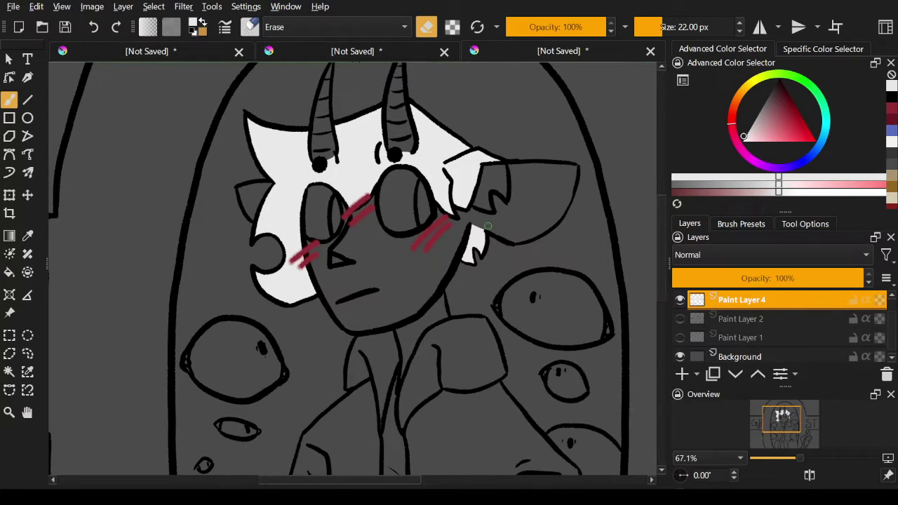
{"action": "key", "text": "e"}
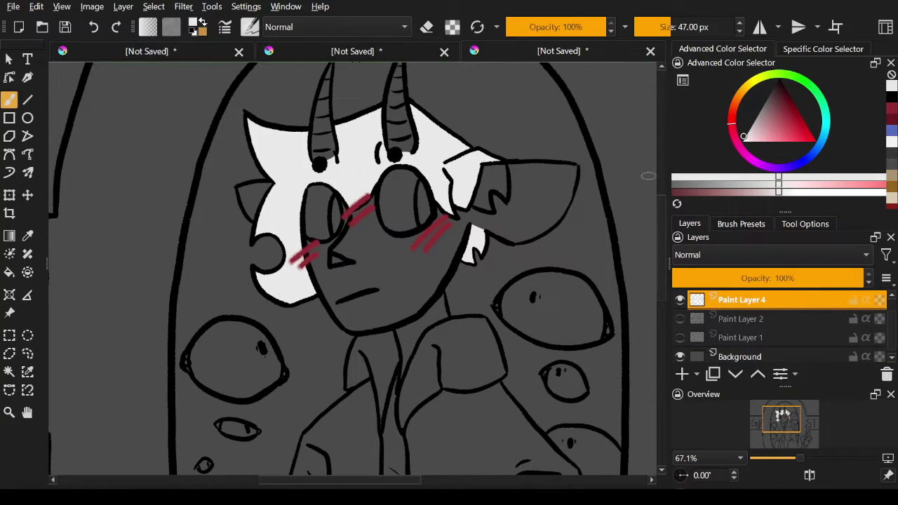
Step: Paint the tail's two fur sections light grey, leaving the stripe between them bare, and erase the spill along the outer outline
{"action": "mouse_move", "coordinate": [659, 207]}
{"action": "left_mouse_down"}
{"action": "mouse_move", "coordinate": [658, 196]}
{"action": "mouse_move", "coordinate": [654, 302]}
{"action": "mouse_move", "coordinate": [652, 240]}
{"action": "mouse_move", "coordinate": [666, 314]}
{"action": "left_mouse_up"}
{"action": "left_click_drag", "start_coordinate": [418, 480], "coordinate": [504, 484]}
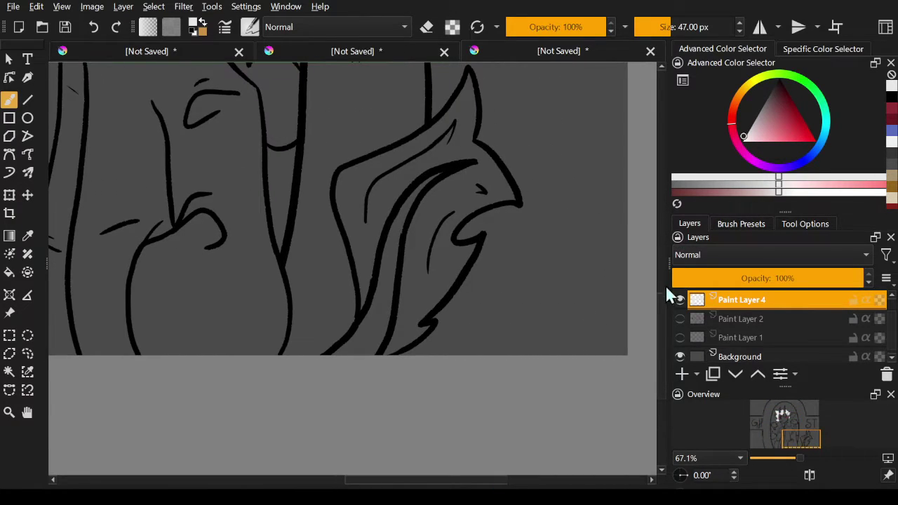
{"action": "scroll", "coordinate": [661, 302], "scroll_direction": "up", "scroll_amount": 2}
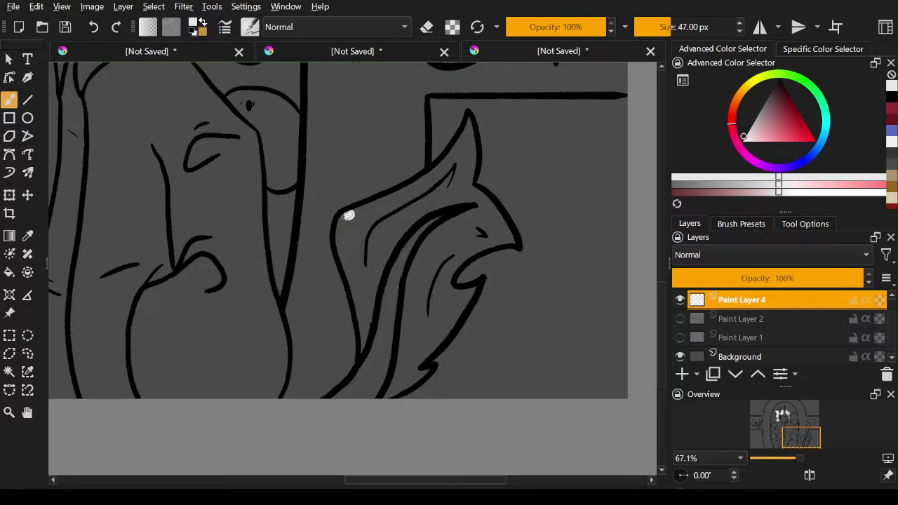
{"action": "mouse_move", "coordinate": [348, 215]}
{"action": "left_mouse_down"}
{"action": "mouse_move", "coordinate": [340, 245]}
{"action": "mouse_move", "coordinate": [363, 346]}
{"action": "mouse_move", "coordinate": [390, 246]}
{"action": "mouse_move", "coordinate": [406, 224]}
{"action": "left_mouse_up"}
{"action": "mouse_move", "coordinate": [372, 323]}
{"action": "left_mouse_down"}
{"action": "mouse_move", "coordinate": [386, 265]}
{"action": "mouse_move", "coordinate": [412, 219]}
{"action": "mouse_move", "coordinate": [438, 205]}
{"action": "mouse_move", "coordinate": [485, 204]}
{"action": "mouse_move", "coordinate": [433, 232]}
{"action": "mouse_move", "coordinate": [418, 257]}
{"action": "mouse_move", "coordinate": [404, 356]}
{"action": "mouse_move", "coordinate": [387, 394]}
{"action": "mouse_move", "coordinate": [404, 315]}
{"action": "left_mouse_up"}
{"action": "mouse_move", "coordinate": [394, 375]}
{"action": "left_mouse_down"}
{"action": "mouse_move", "coordinate": [390, 396]}
{"action": "mouse_move", "coordinate": [423, 371]}
{"action": "mouse_move", "coordinate": [404, 378]}
{"action": "mouse_move", "coordinate": [477, 286]}
{"action": "mouse_move", "coordinate": [449, 288]}
{"action": "mouse_move", "coordinate": [455, 264]}
{"action": "mouse_move", "coordinate": [481, 246]}
{"action": "mouse_move", "coordinate": [516, 245]}
{"action": "mouse_move", "coordinate": [466, 183]}
{"action": "mouse_move", "coordinate": [469, 118]}
{"action": "mouse_move", "coordinate": [443, 159]}
{"action": "mouse_move", "coordinate": [362, 204]}
{"action": "mouse_move", "coordinate": [347, 223]}
{"action": "mouse_move", "coordinate": [355, 288]}
{"action": "mouse_move", "coordinate": [350, 232]}
{"action": "mouse_move", "coordinate": [368, 293]}
{"action": "mouse_move", "coordinate": [354, 244]}
{"action": "mouse_move", "coordinate": [361, 212]}
{"action": "mouse_move", "coordinate": [380, 249]}
{"action": "mouse_move", "coordinate": [392, 211]}
{"action": "mouse_move", "coordinate": [422, 175]}
{"action": "mouse_move", "coordinate": [435, 172]}
{"action": "mouse_move", "coordinate": [437, 191]}
{"action": "mouse_move", "coordinate": [463, 156]}
{"action": "mouse_move", "coordinate": [467, 182]}
{"action": "mouse_move", "coordinate": [453, 163]}
{"action": "mouse_move", "coordinate": [431, 194]}
{"action": "mouse_move", "coordinate": [467, 172]}
{"action": "mouse_move", "coordinate": [499, 242]}
{"action": "mouse_move", "coordinate": [471, 231]}
{"action": "mouse_move", "coordinate": [453, 241]}
{"action": "mouse_move", "coordinate": [421, 330]}
{"action": "mouse_move", "coordinate": [428, 309]}
{"action": "mouse_move", "coordinate": [459, 302]}
{"action": "left_mouse_up"}
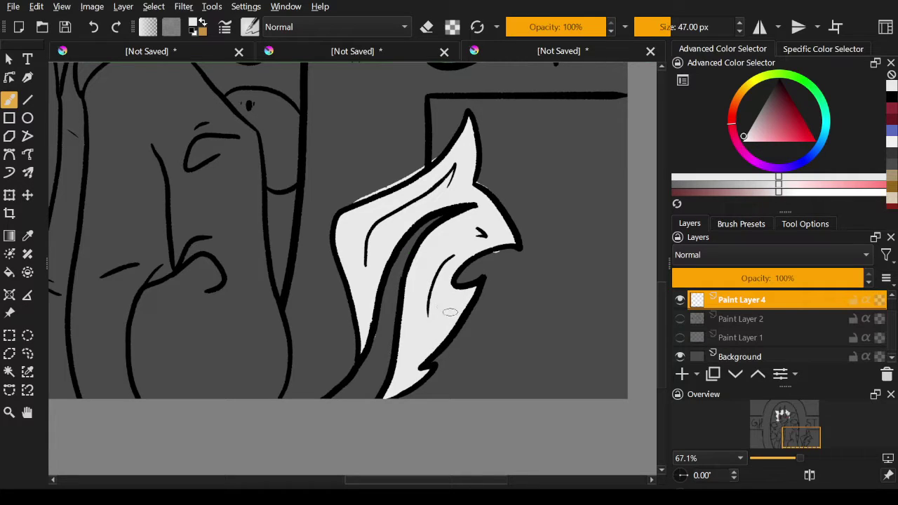
{"action": "key", "text": "e"}
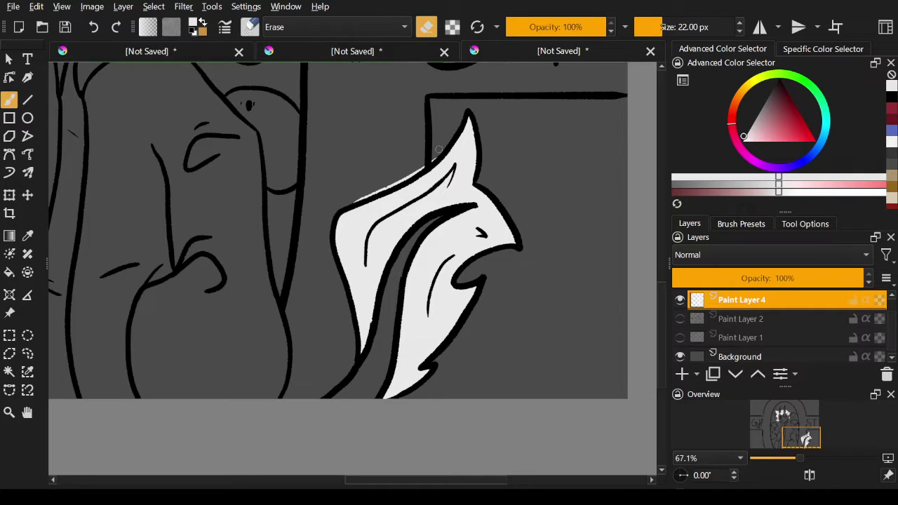
{"action": "left_click_drag", "start_coordinate": [423, 167], "coordinate": [348, 200]}
Step: Choose a pale pink for the 47 px brush and test it at the base of the large ear
{"action": "mouse_move", "coordinate": [406, 482]}
{"action": "left_mouse_down"}
{"action": "mouse_move", "coordinate": [231, 482]}
{"action": "mouse_move", "coordinate": [342, 485]}
{"action": "mouse_move", "coordinate": [332, 485]}
{"action": "left_mouse_up"}
{"action": "left_click_drag", "start_coordinate": [664, 301], "coordinate": [667, 161]}
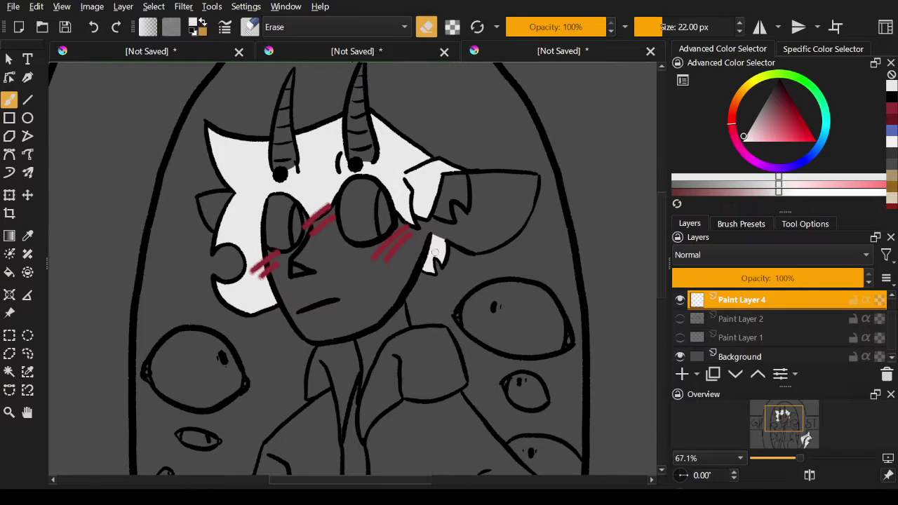
{"action": "key", "text": "e"}
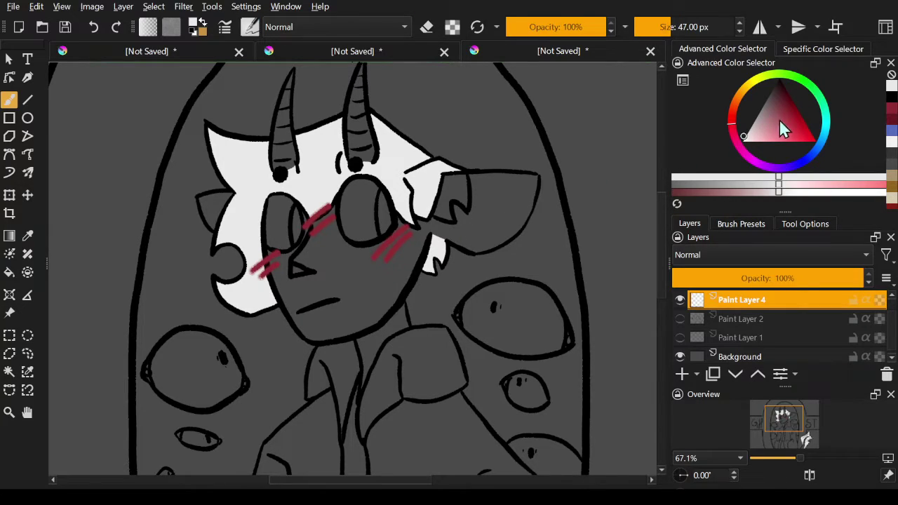
{"action": "left_click", "coordinate": [743, 100]}
{"action": "mouse_move", "coordinate": [735, 104]}
{"action": "left_mouse_down"}
{"action": "mouse_move", "coordinate": [744, 101]}
{"action": "mouse_move", "coordinate": [734, 111]}
{"action": "left_mouse_up"}
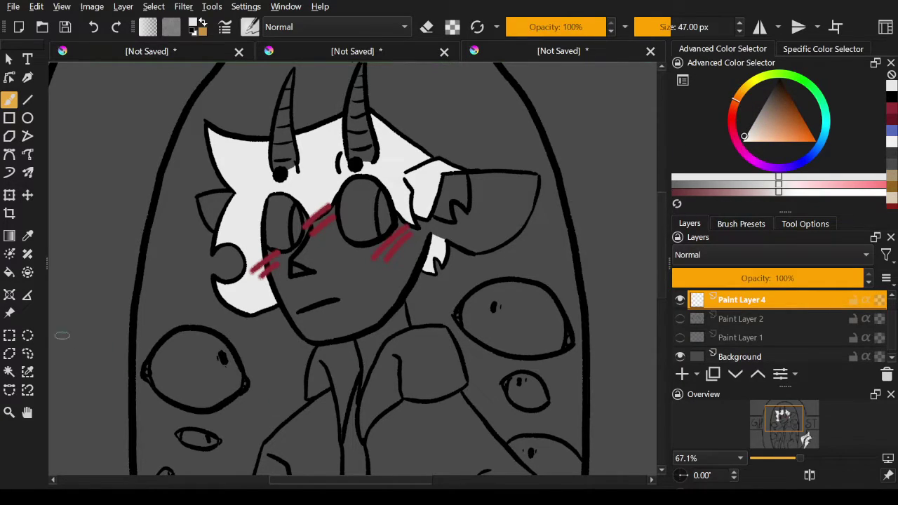
{"action": "left_click", "coordinate": [27, 235]}
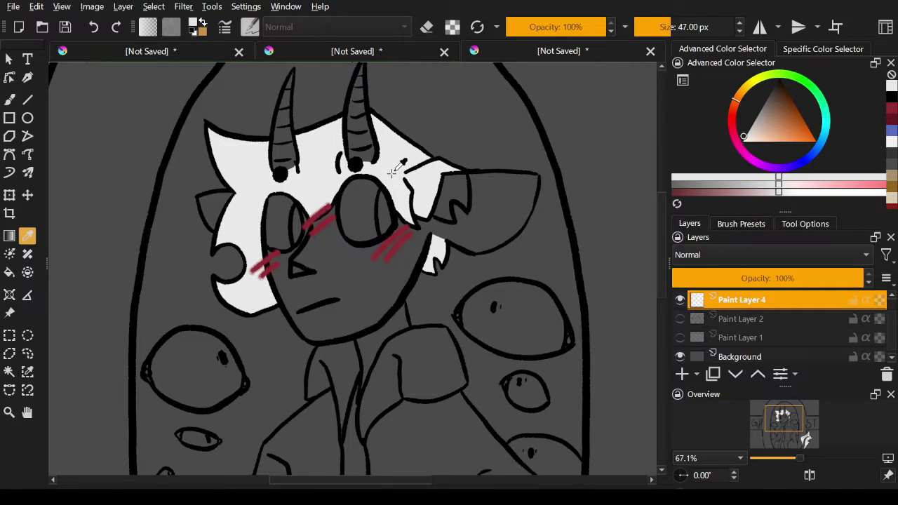
{"action": "left_click", "coordinate": [390, 172]}
{"action": "left_click", "coordinate": [10, 100]}
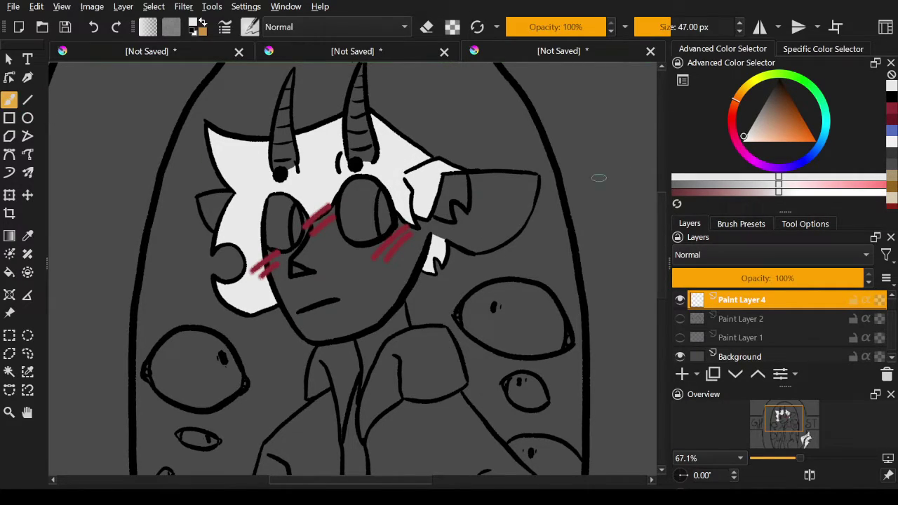
{"action": "left_click", "coordinate": [729, 132]}
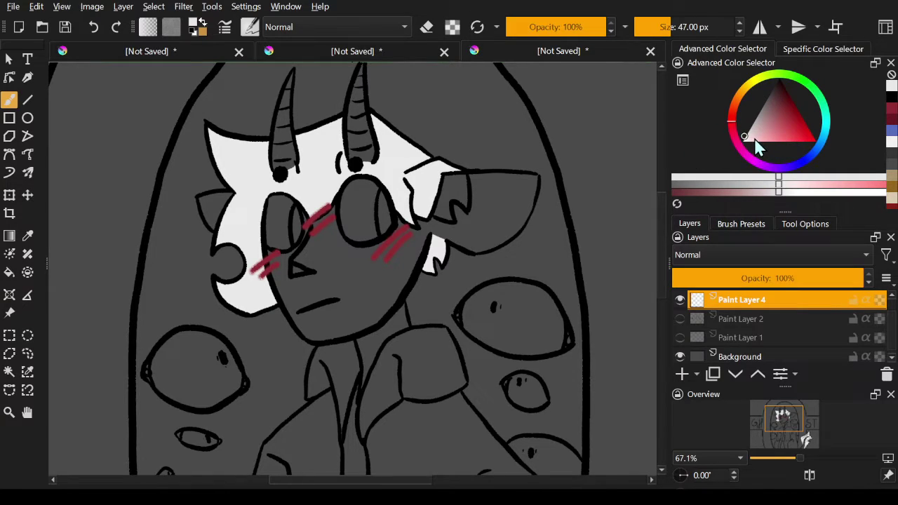
{"action": "left_click", "coordinate": [750, 135]}
{"action": "left_click_drag", "start_coordinate": [749, 136], "coordinate": [753, 137]}
{"action": "left_click_drag", "start_coordinate": [754, 134], "coordinate": [756, 132]}
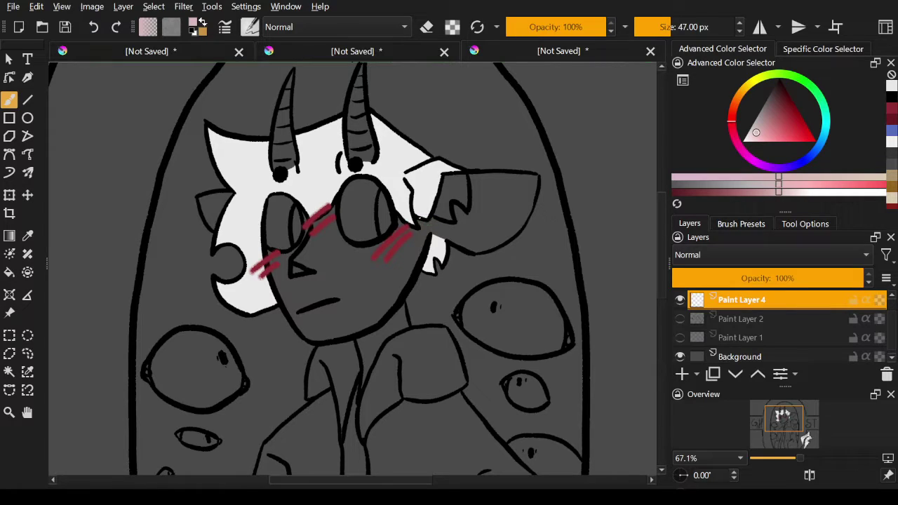
{"action": "left_click_drag", "start_coordinate": [424, 224], "coordinate": [431, 226]}
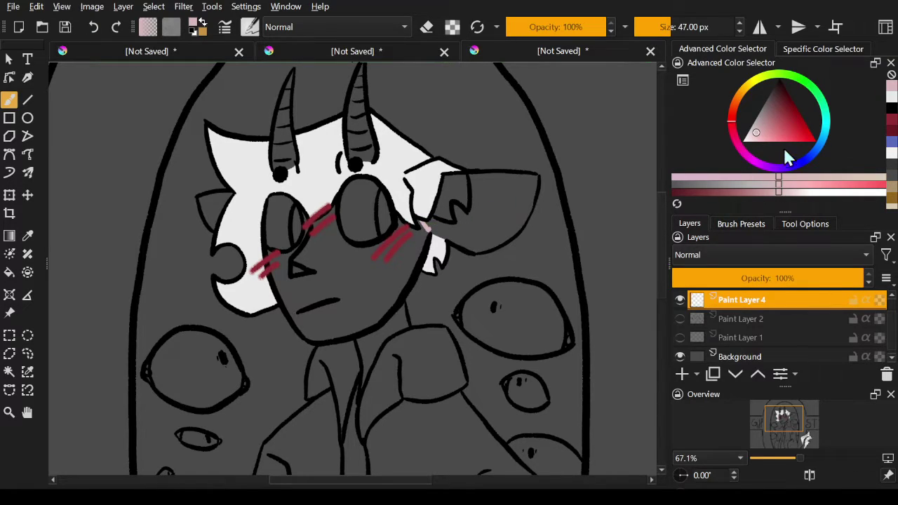
Step: Choose a darker dusty pink, paint the large ear except its inner patch beside the hair, and erase the spill outside the outline
{"action": "left_click", "coordinate": [761, 128]}
{"action": "left_click", "coordinate": [762, 127]}
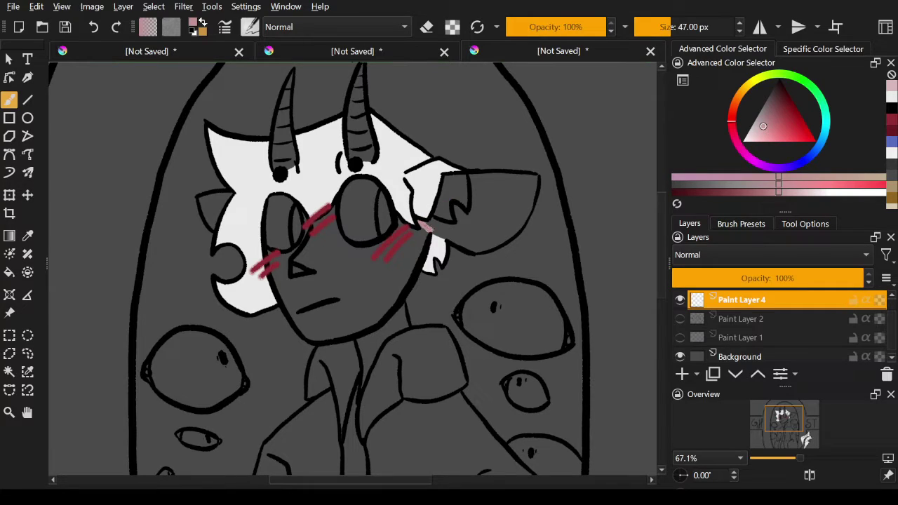
{"action": "left_click", "coordinate": [425, 224]}
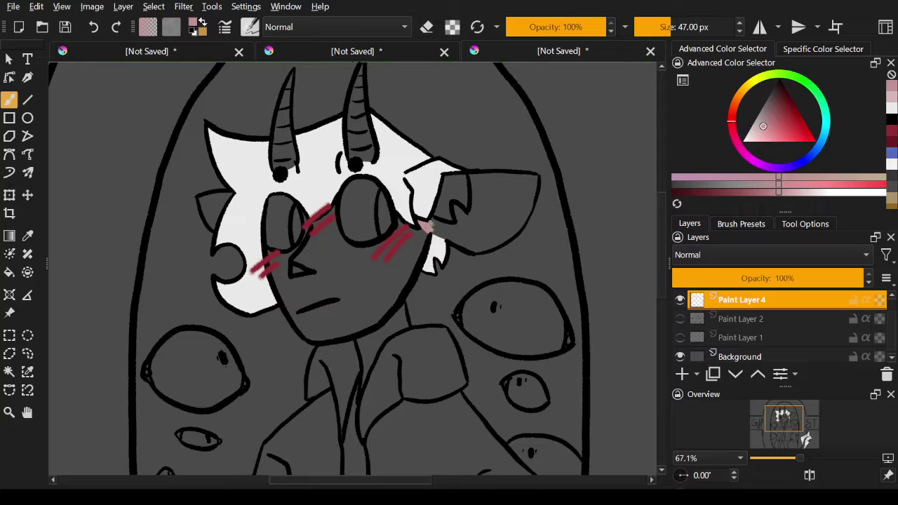
{"action": "mouse_move", "coordinate": [434, 220]}
{"action": "left_mouse_down"}
{"action": "mouse_move", "coordinate": [457, 221]}
{"action": "mouse_move", "coordinate": [454, 203]}
{"action": "mouse_move", "coordinate": [470, 211]}
{"action": "mouse_move", "coordinate": [472, 176]}
{"action": "mouse_move", "coordinate": [535, 176]}
{"action": "mouse_move", "coordinate": [529, 212]}
{"action": "mouse_move", "coordinate": [507, 236]}
{"action": "mouse_move", "coordinate": [479, 249]}
{"action": "mouse_move", "coordinate": [440, 234]}
{"action": "left_mouse_up"}
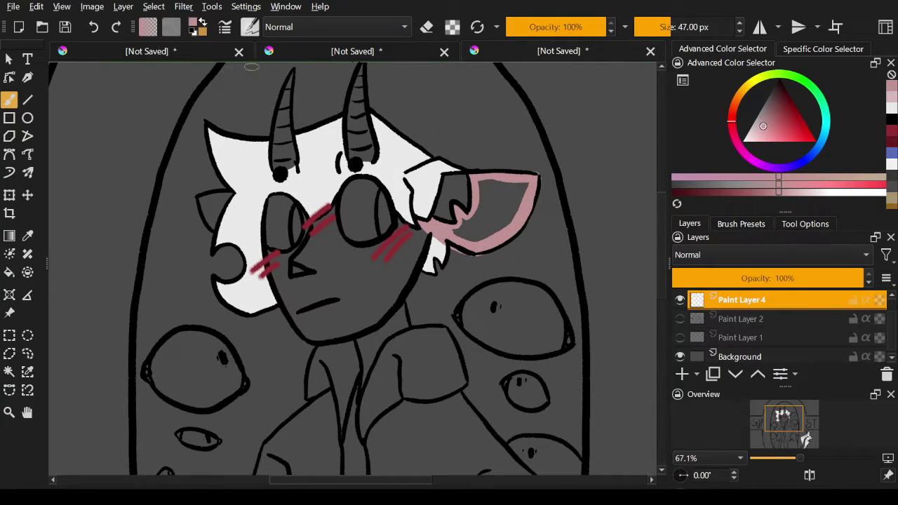
{"action": "left_click", "coordinate": [93, 27]}
{"action": "mouse_move", "coordinate": [428, 225]}
{"action": "left_mouse_down"}
{"action": "mouse_move", "coordinate": [441, 226]}
{"action": "mouse_move", "coordinate": [472, 183]}
{"action": "mouse_move", "coordinate": [538, 177]}
{"action": "mouse_move", "coordinate": [532, 207]}
{"action": "mouse_move", "coordinate": [481, 246]}
{"action": "mouse_move", "coordinate": [430, 230]}
{"action": "mouse_move", "coordinate": [469, 232]}
{"action": "mouse_move", "coordinate": [477, 209]}
{"action": "mouse_move", "coordinate": [520, 186]}
{"action": "mouse_move", "coordinate": [504, 223]}
{"action": "mouse_move", "coordinate": [508, 193]}
{"action": "left_mouse_up"}
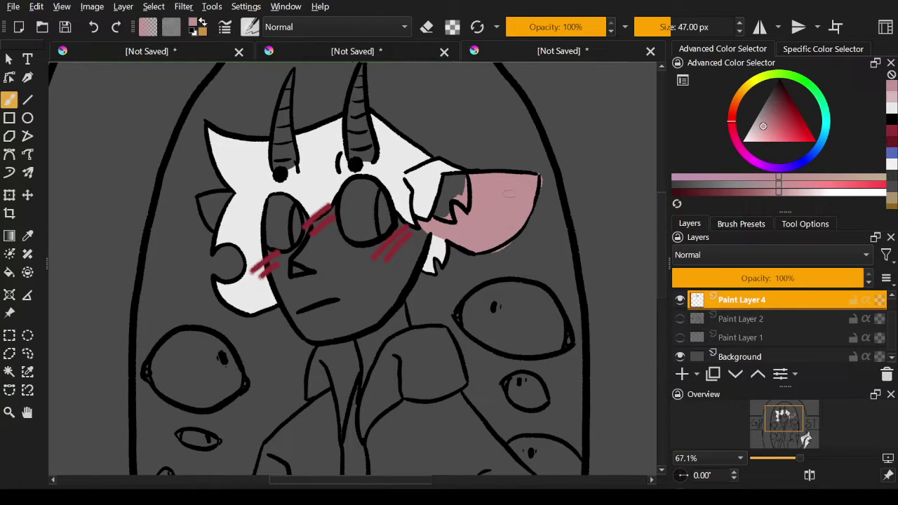
{"action": "key", "text": "e"}
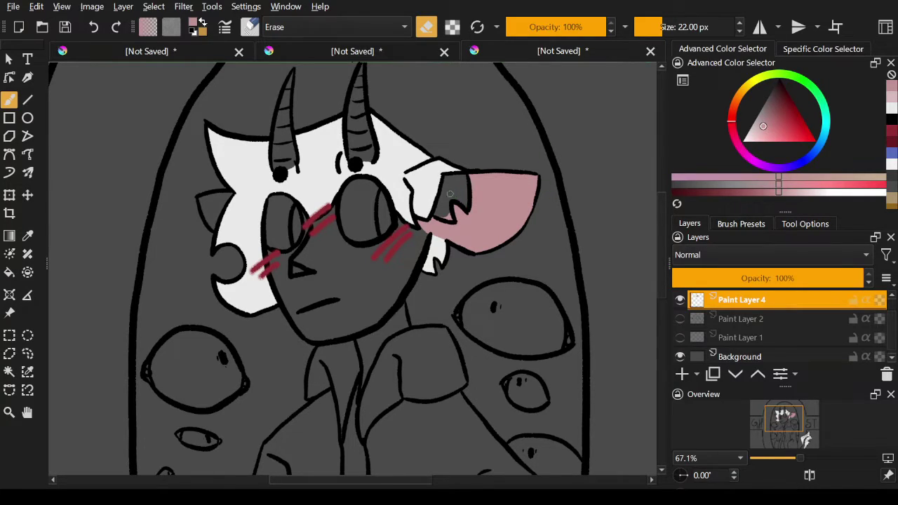
{"action": "left_click_drag", "start_coordinate": [450, 194], "coordinate": [450, 217]}
{"action": "left_click", "coordinate": [94, 27]}
Step: Fill the small ear on the other side of the head with the same dusty pink using the 47 px brush
{"action": "key", "text": "e"}
{"action": "left_click_drag", "start_coordinate": [214, 211], "coordinate": [202, 200]}
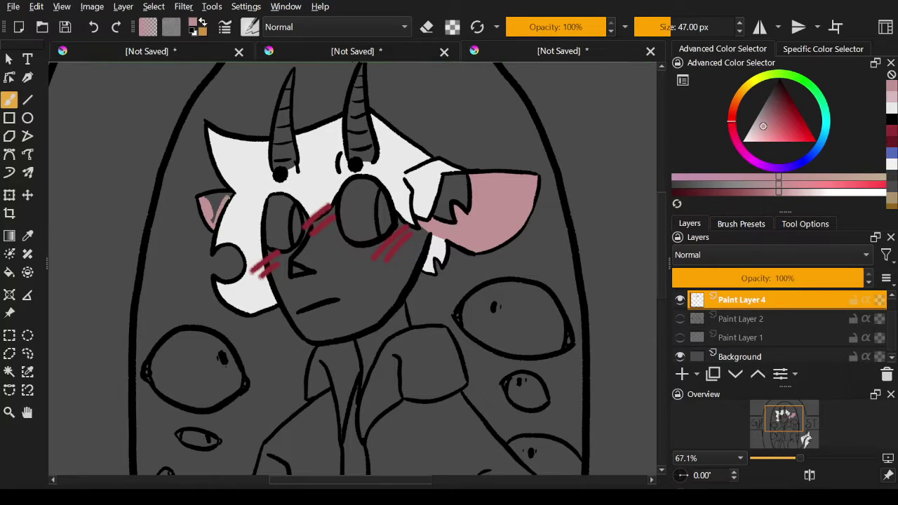
{"action": "left_click_drag", "start_coordinate": [223, 195], "coordinate": [207, 199]}
Step: Sample the hair's light grey, darken it slightly, and paint the bare patch between the hair and the large ear's pink area
{"action": "left_click", "coordinate": [9, 412]}
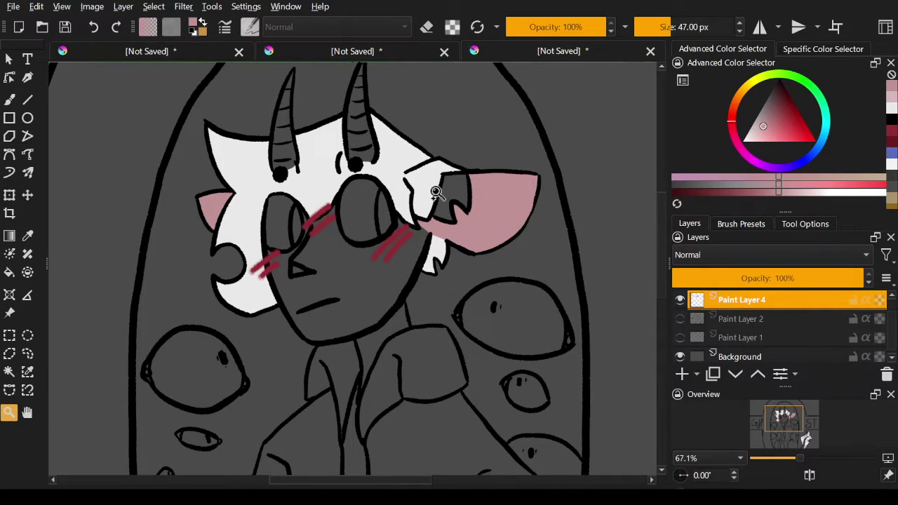
{"action": "left_click", "coordinate": [28, 235]}
{"action": "left_click", "coordinate": [425, 196]}
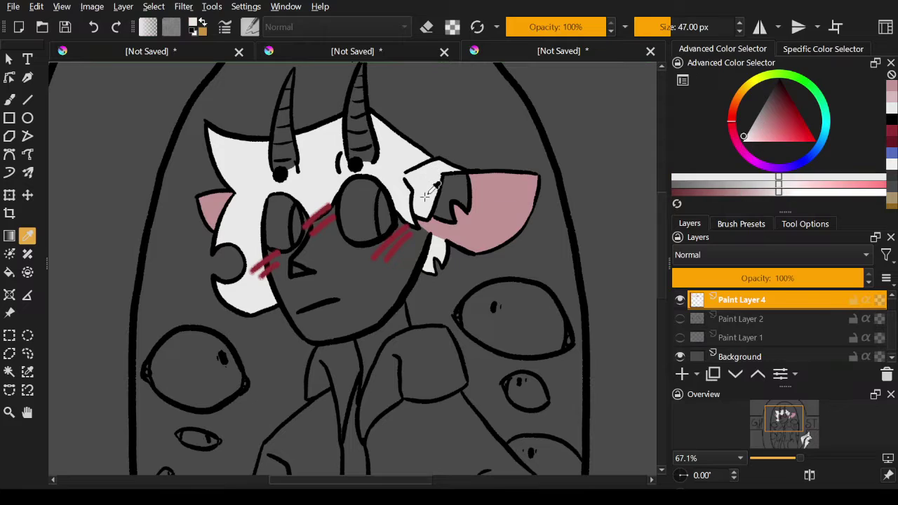
{"action": "left_click", "coordinate": [9, 98]}
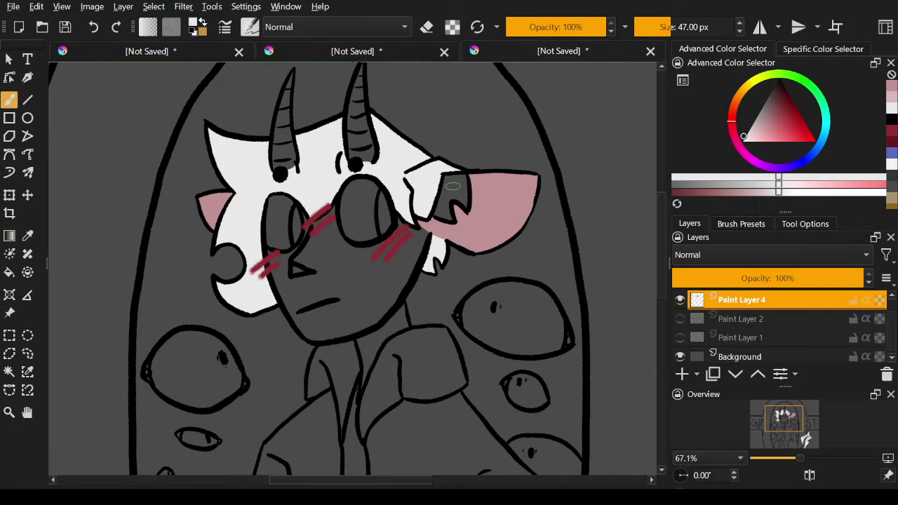
{"action": "left_click", "coordinate": [745, 137]}
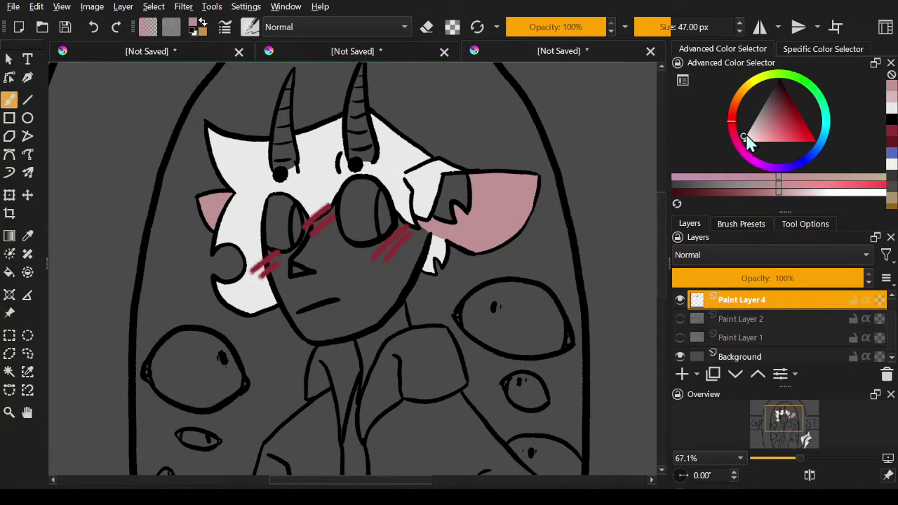
{"action": "left_click", "coordinate": [747, 131]}
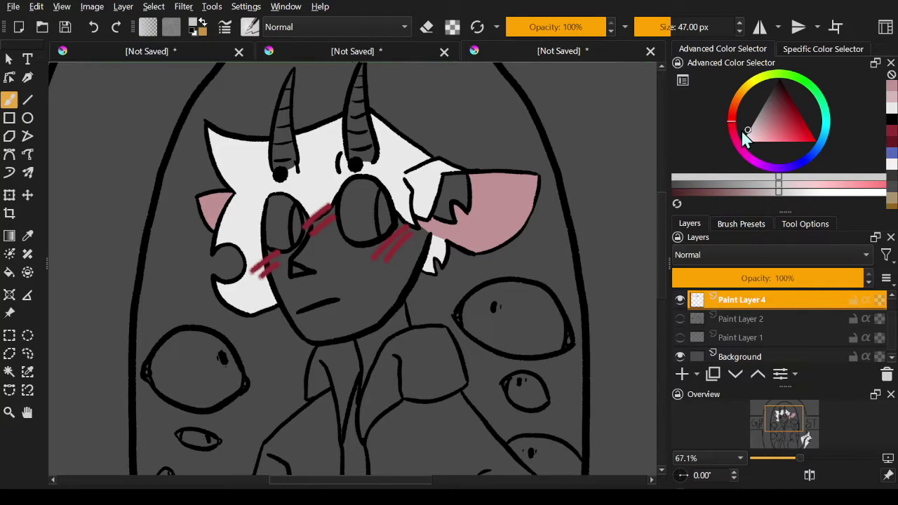
{"action": "mouse_move", "coordinate": [442, 192]}
{"action": "left_mouse_down"}
{"action": "mouse_move", "coordinate": [438, 209]}
{"action": "mouse_move", "coordinate": [442, 192]}
{"action": "mouse_move", "coordinate": [449, 219]}
{"action": "mouse_move", "coordinate": [445, 202]}
{"action": "mouse_move", "coordinate": [463, 188]}
{"action": "mouse_move", "coordinate": [462, 179]}
{"action": "mouse_move", "coordinate": [449, 177]}
{"action": "mouse_move", "coordinate": [447, 187]}
{"action": "mouse_move", "coordinate": [453, 183]}
{"action": "left_mouse_up"}
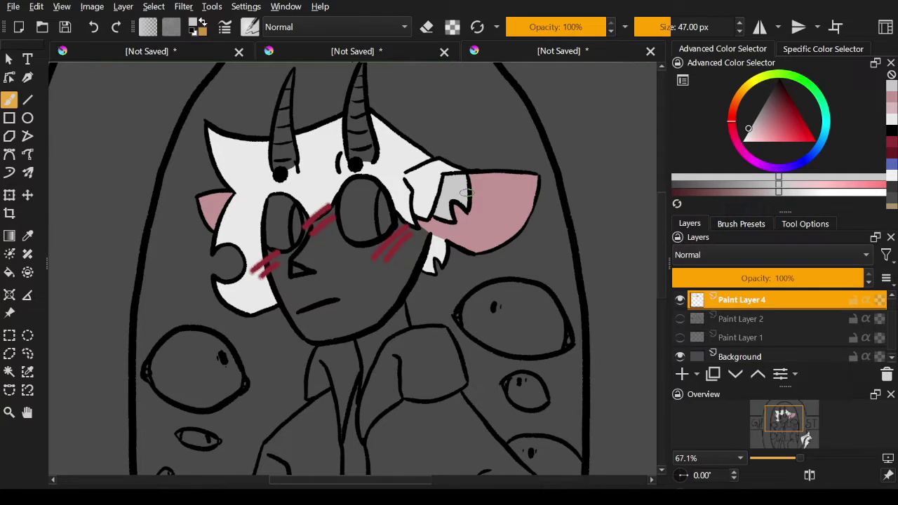
Step: Paint both horns with the slightly darker light grey and clean up their edges with the eraser
{"action": "mouse_move", "coordinate": [356, 106]}
{"action": "left_mouse_down"}
{"action": "mouse_move", "coordinate": [355, 118]}
{"action": "mouse_move", "coordinate": [360, 70]}
{"action": "left_mouse_up"}
{"action": "mouse_move", "coordinate": [361, 113]}
{"action": "left_mouse_down"}
{"action": "mouse_move", "coordinate": [368, 163]}
{"action": "mouse_move", "coordinate": [357, 148]}
{"action": "mouse_move", "coordinate": [355, 159]}
{"action": "mouse_move", "coordinate": [360, 126]}
{"action": "mouse_move", "coordinate": [364, 142]}
{"action": "left_mouse_up"}
{"action": "mouse_move", "coordinate": [292, 73]}
{"action": "left_mouse_down"}
{"action": "mouse_move", "coordinate": [277, 163]}
{"action": "mouse_move", "coordinate": [290, 160]}
{"action": "mouse_move", "coordinate": [291, 129]}
{"action": "mouse_move", "coordinate": [294, 164]}
{"action": "mouse_move", "coordinate": [286, 167]}
{"action": "mouse_move", "coordinate": [284, 138]}
{"action": "left_mouse_up"}
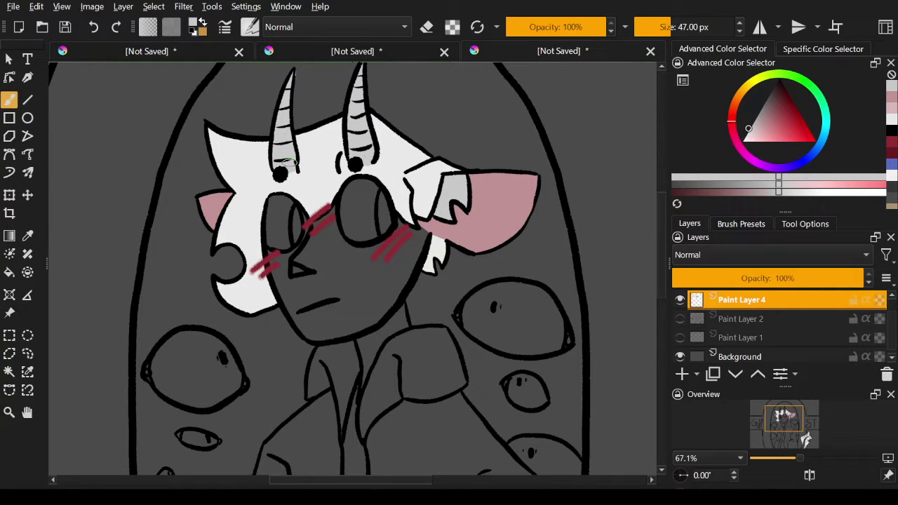
{"action": "scroll", "coordinate": [642, 214], "scroll_direction": "up", "scroll_amount": 1}
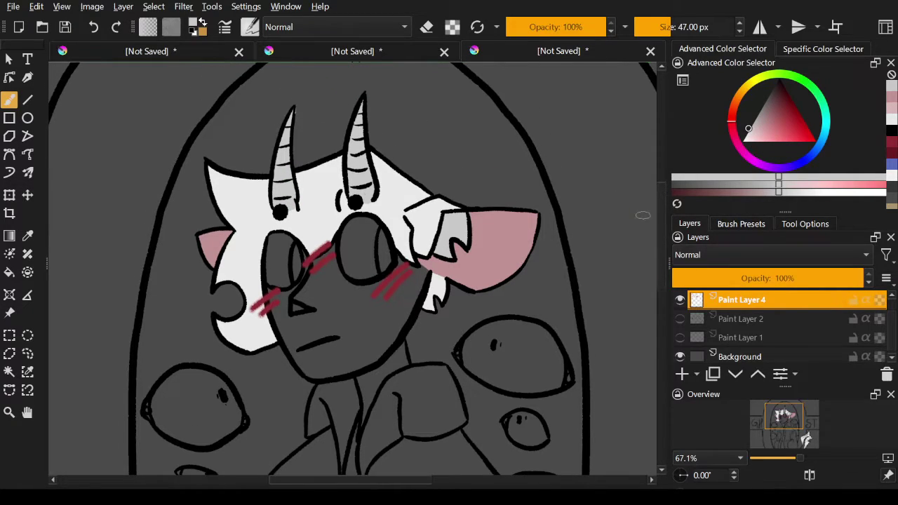
{"action": "key", "text": "e"}
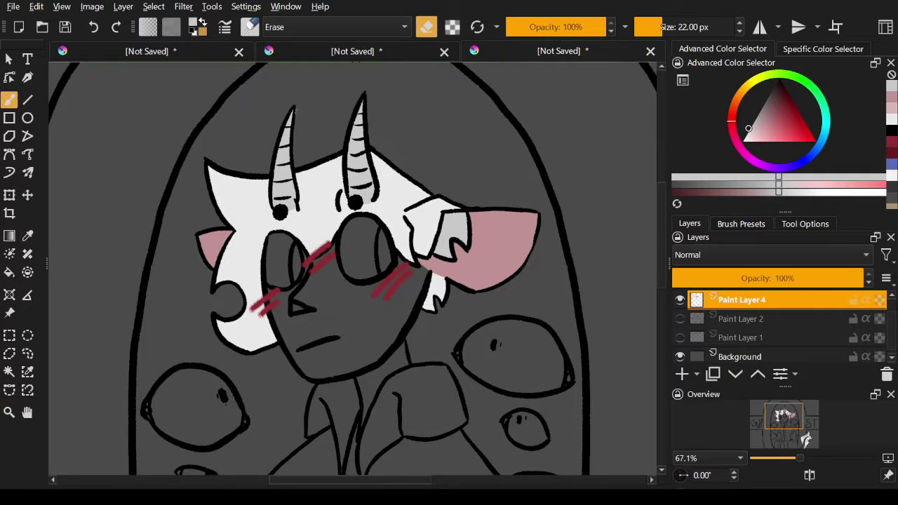
{"action": "key", "text": "e"}
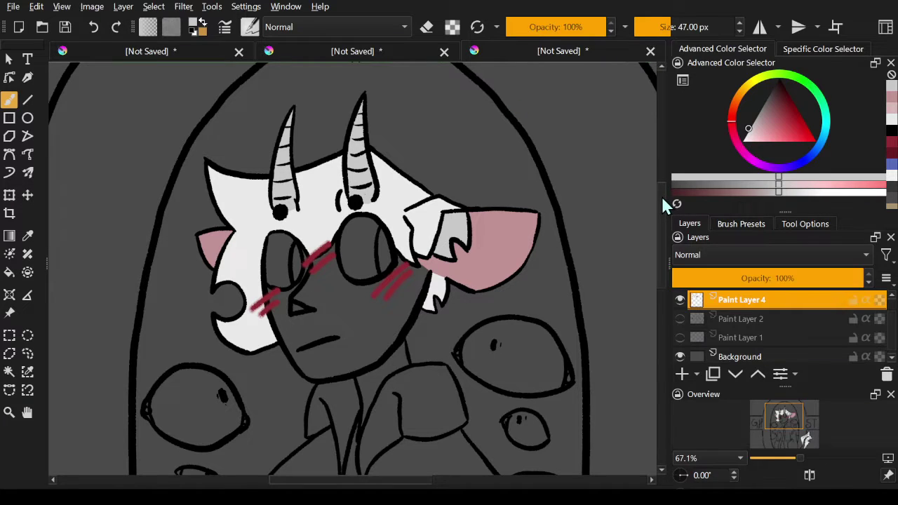
Step: Sample the hair's light grey and fill both of the face's eyes with it, undoing the last stray stroke
{"action": "scroll", "coordinate": [661, 196], "scroll_direction": "down", "scroll_amount": 1}
{"action": "scroll", "coordinate": [659, 200], "scroll_direction": "up", "scroll_amount": 1}
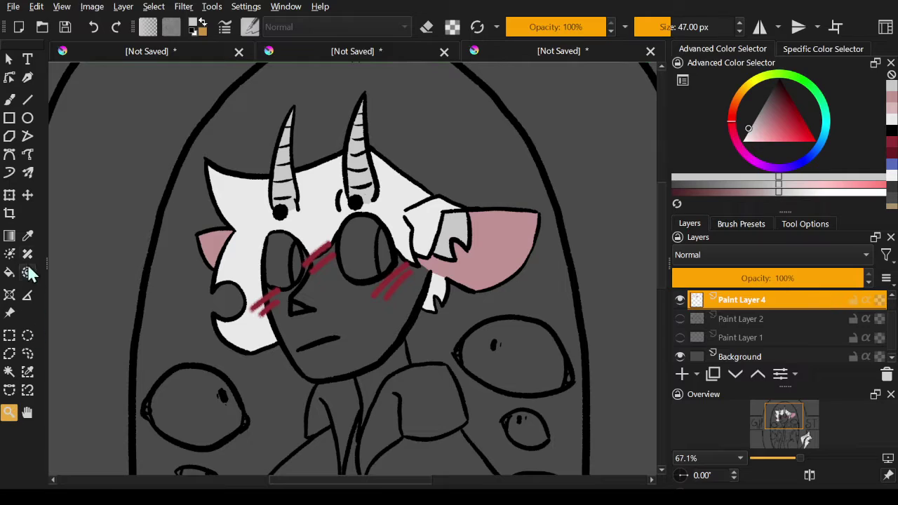
{"action": "left_click", "coordinate": [27, 235]}
{"action": "left_click", "coordinate": [323, 216]}
{"action": "left_click", "coordinate": [9, 99]}
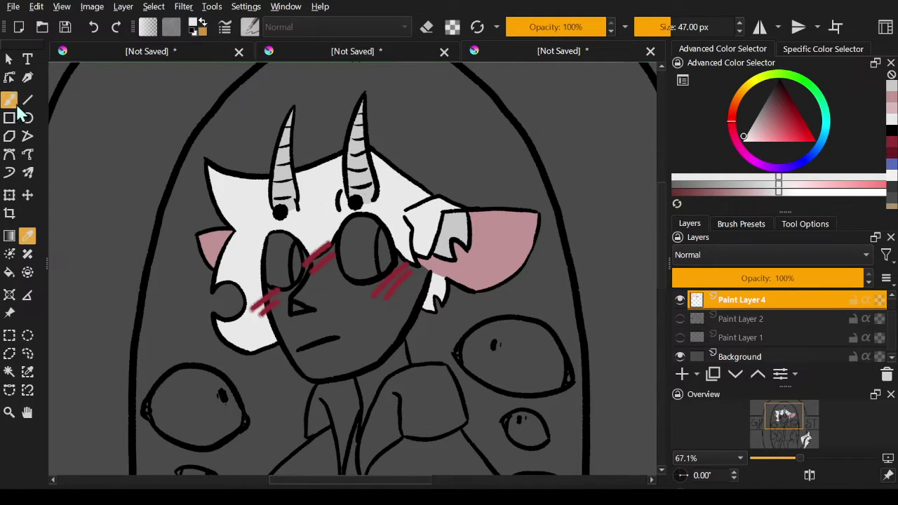
{"action": "mouse_move", "coordinate": [345, 230]}
{"action": "left_mouse_down"}
{"action": "mouse_move", "coordinate": [350, 272]}
{"action": "mouse_move", "coordinate": [374, 273]}
{"action": "mouse_move", "coordinate": [385, 256]}
{"action": "mouse_move", "coordinate": [368, 219]}
{"action": "mouse_move", "coordinate": [350, 233]}
{"action": "mouse_move", "coordinate": [356, 226]}
{"action": "mouse_move", "coordinate": [360, 263]}
{"action": "mouse_move", "coordinate": [354, 242]}
{"action": "mouse_move", "coordinate": [369, 246]}
{"action": "mouse_move", "coordinate": [369, 267]}
{"action": "mouse_move", "coordinate": [361, 244]}
{"action": "left_mouse_up"}
{"action": "mouse_move", "coordinate": [289, 245]}
{"action": "left_mouse_down"}
{"action": "mouse_move", "coordinate": [295, 274]}
{"action": "mouse_move", "coordinate": [273, 281]}
{"action": "mouse_move", "coordinate": [273, 232]}
{"action": "mouse_move", "coordinate": [287, 270]}
{"action": "mouse_move", "coordinate": [289, 250]}
{"action": "left_mouse_up"}
{"action": "key", "text": "ctrl+z"}
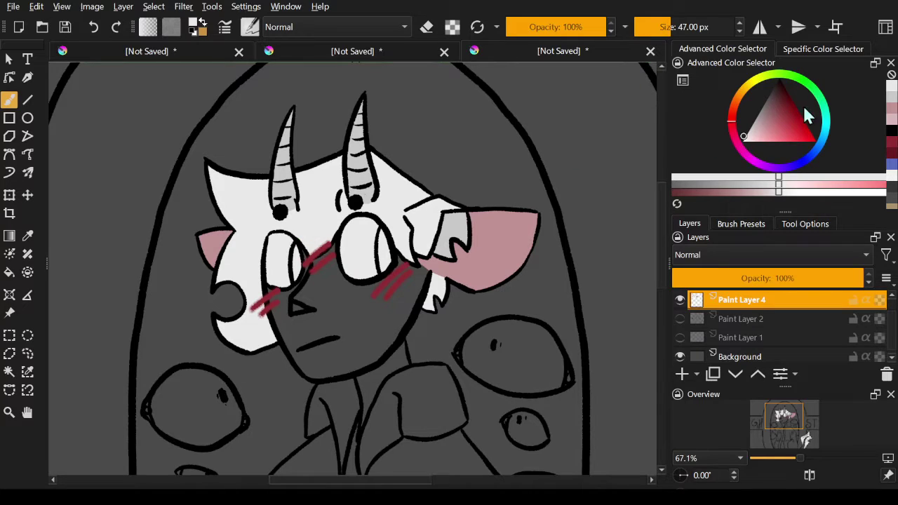
Step: Choose a saturated deep blue and paint the irises of both eyes on the face
{"action": "left_click", "coordinate": [802, 170]}
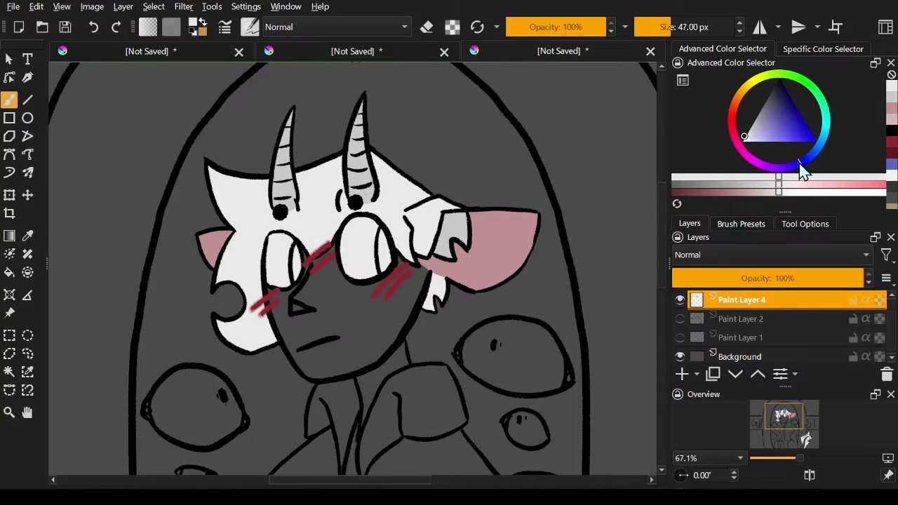
{"action": "left_click", "coordinate": [766, 129]}
{"action": "mouse_move", "coordinate": [768, 130]}
{"action": "left_mouse_down"}
{"action": "mouse_move", "coordinate": [802, 140]}
{"action": "mouse_move", "coordinate": [797, 129]}
{"action": "left_mouse_up"}
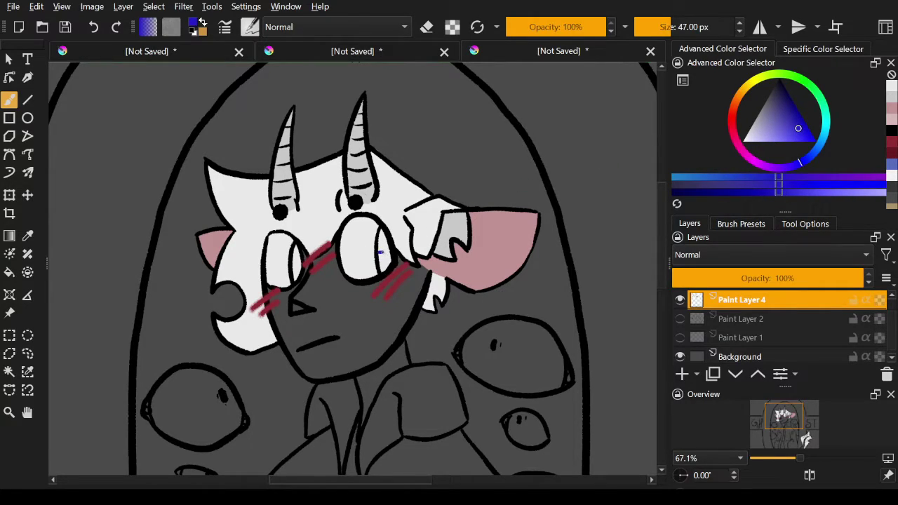
{"action": "left_click_drag", "start_coordinate": [384, 254], "coordinate": [390, 257]}
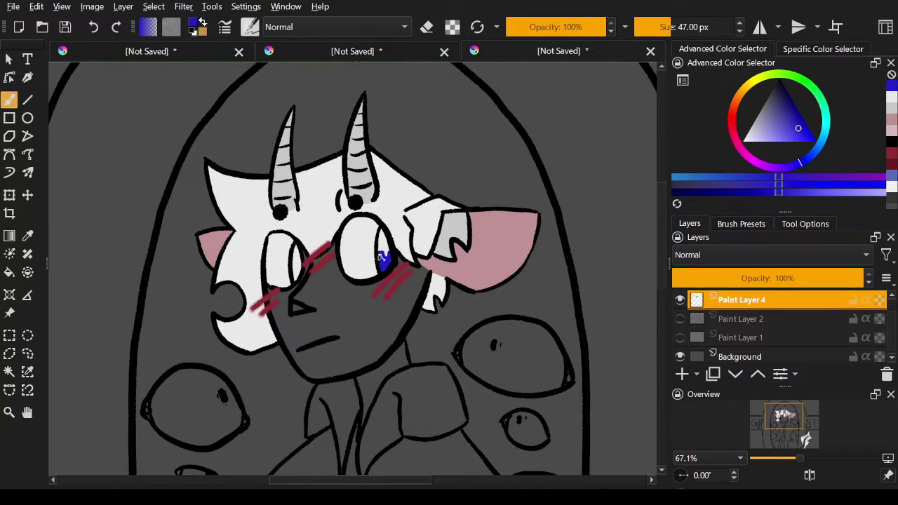
{"action": "left_click_drag", "start_coordinate": [385, 258], "coordinate": [387, 264]}
{"action": "left_click", "coordinate": [293, 264]}
Step: Try lighter violet-blue shading in both irises and add white highlight spots
{"action": "left_click_drag", "start_coordinate": [796, 136], "coordinate": [777, 125]}
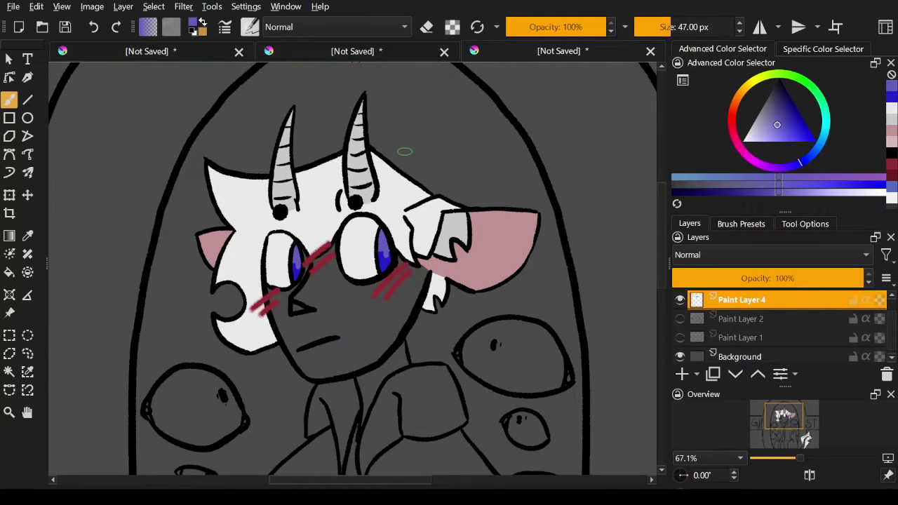
{"action": "left_click", "coordinate": [769, 126]}
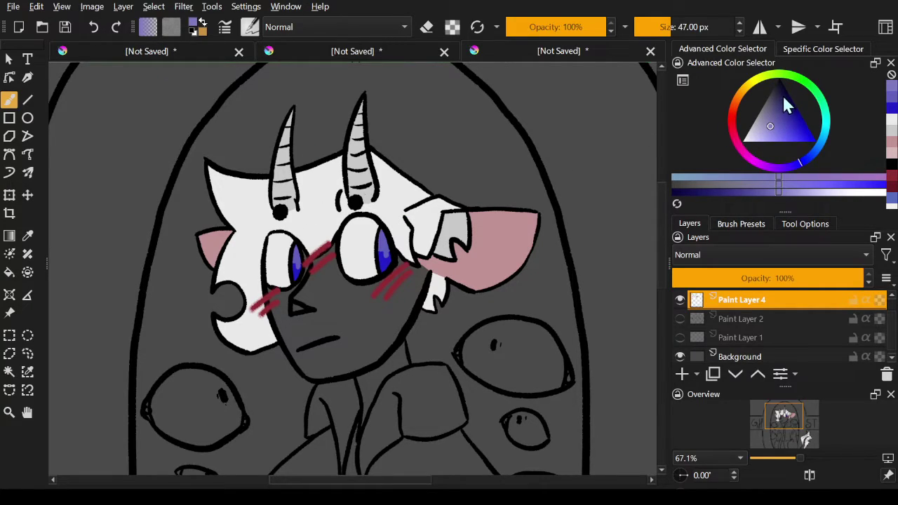
{"action": "left_click_drag", "start_coordinate": [782, 94], "coordinate": [774, 87]}
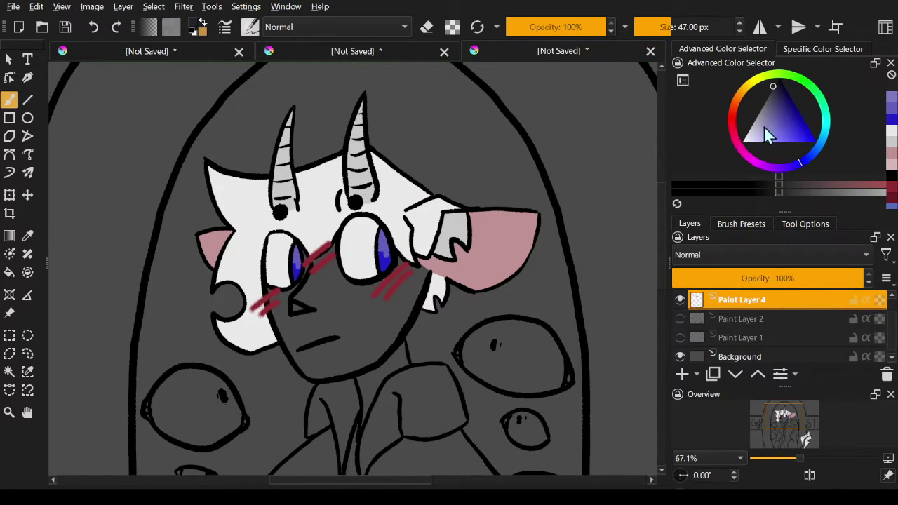
{"action": "left_click", "coordinate": [741, 143]}
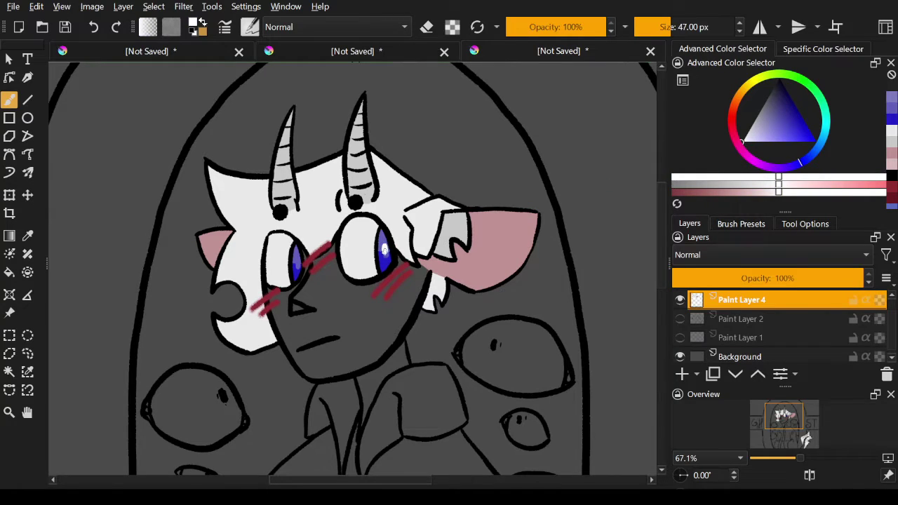
{"action": "left_click", "coordinate": [384, 250]}
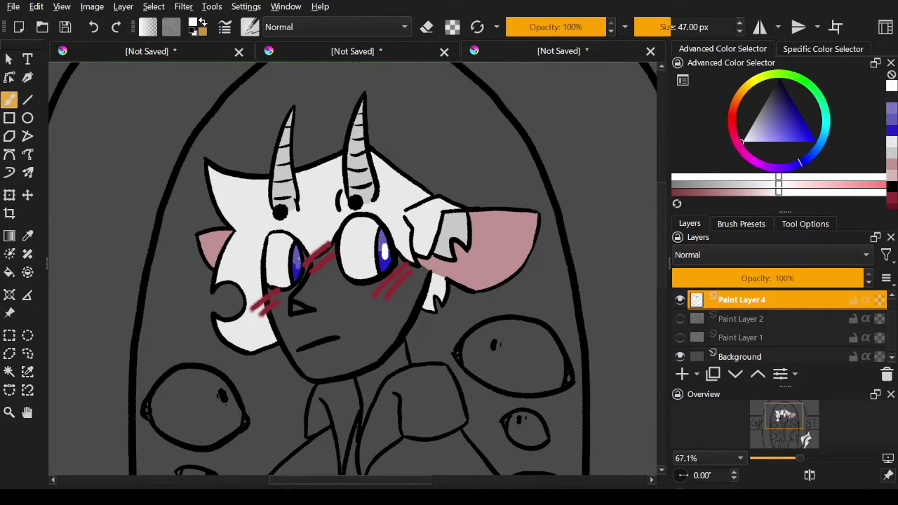
{"action": "left_click", "coordinate": [297, 263]}
Step: Undo the white highlights and the recent violet-blue shading strokes in the irises
{"action": "left_click", "coordinate": [96, 28]}
{"action": "left_click", "coordinate": [96, 29]}
{"action": "left_click", "coordinate": [96, 28]}
{"action": "left_click", "coordinate": [98, 28]}
{"action": "left_click", "coordinate": [94, 30]}
{"action": "left_click", "coordinate": [106, 26]}
{"action": "left_click", "coordinate": [109, 28]}
Step: Sample the violet-blue from the iris, fill both irises with it, and shade their upper parts with a deeper blue
{"action": "left_click", "coordinate": [28, 235]}
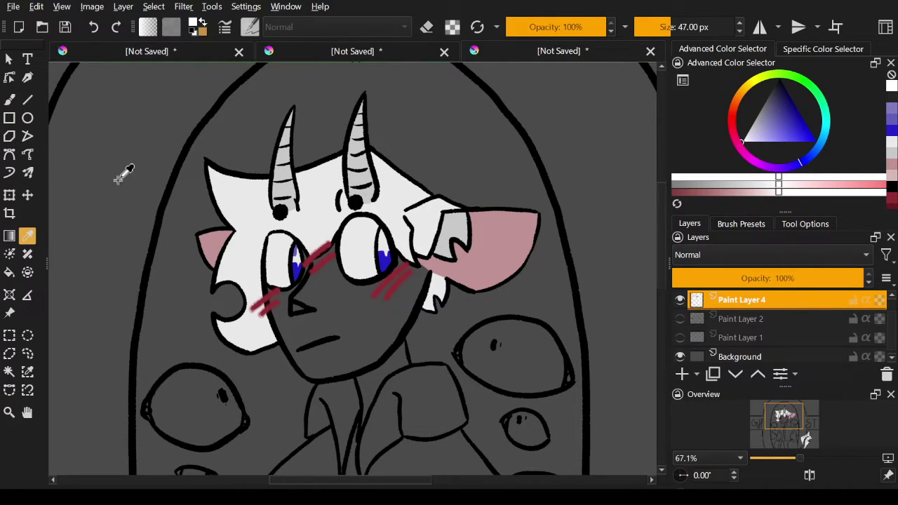
{"action": "left_click", "coordinate": [298, 251]}
{"action": "left_click", "coordinate": [293, 242]}
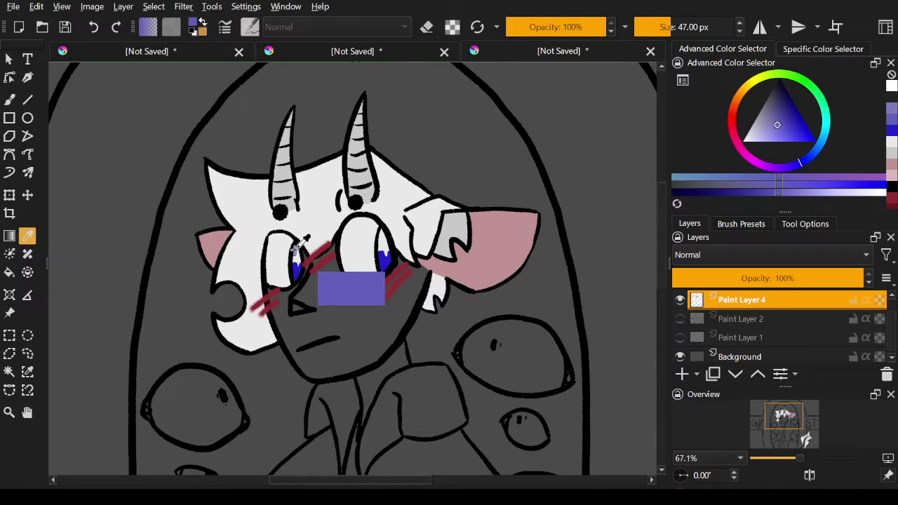
{"action": "left_click", "coordinate": [9, 99]}
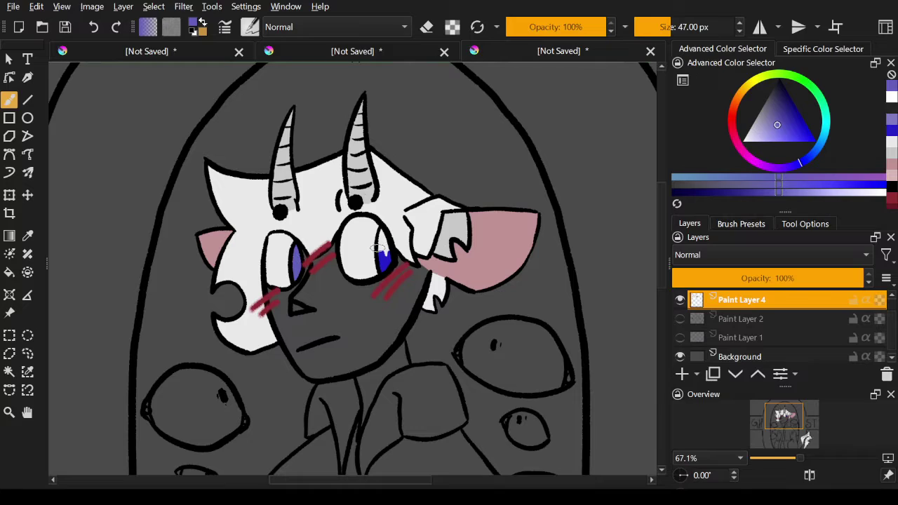
{"action": "mouse_move", "coordinate": [380, 251]}
{"action": "left_mouse_down"}
{"action": "mouse_move", "coordinate": [382, 234]}
{"action": "mouse_move", "coordinate": [383, 261]}
{"action": "mouse_move", "coordinate": [390, 254]}
{"action": "left_mouse_up"}
{"action": "left_click_drag", "start_coordinate": [779, 128], "coordinate": [789, 131]}
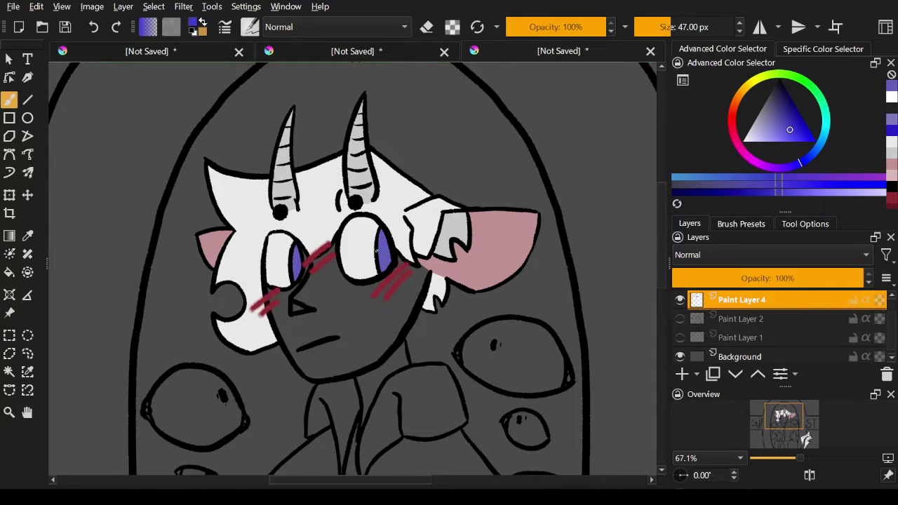
{"action": "left_click", "coordinate": [388, 250]}
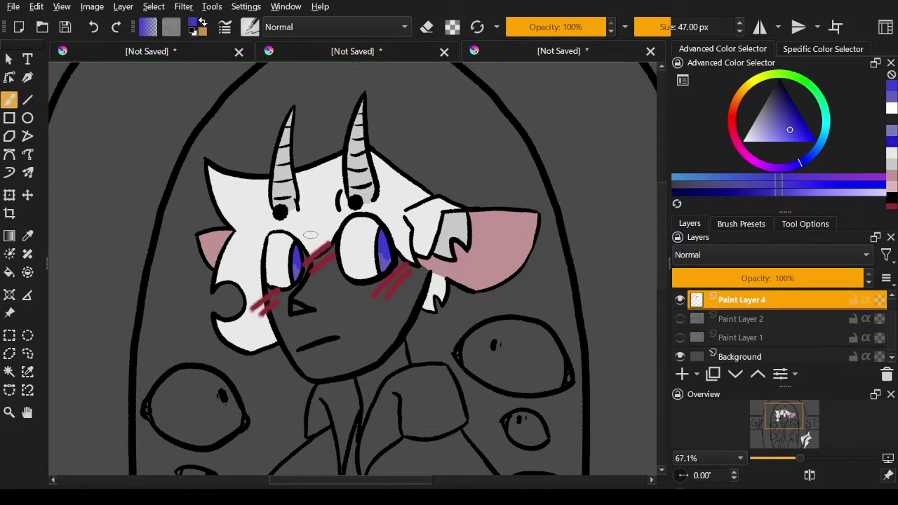
Step: Choose a dark navy blue and paint the pupils inside the irises of both eyes
{"action": "left_click", "coordinate": [791, 120]}
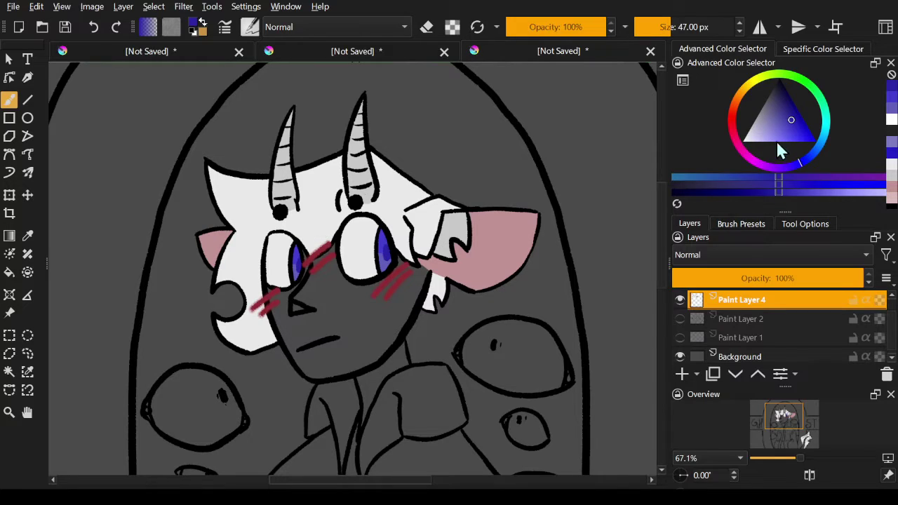
{"action": "left_click_drag", "start_coordinate": [792, 121], "coordinate": [784, 96]}
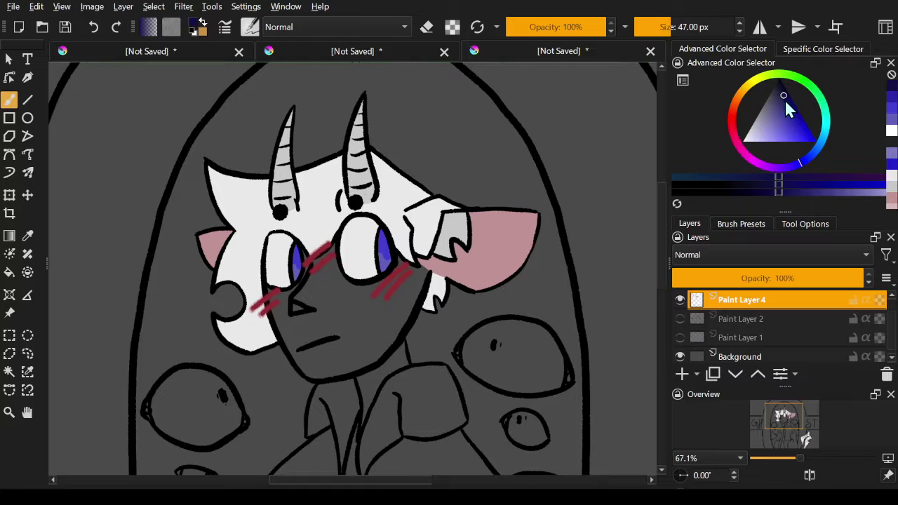
{"action": "left_click", "coordinate": [785, 100]}
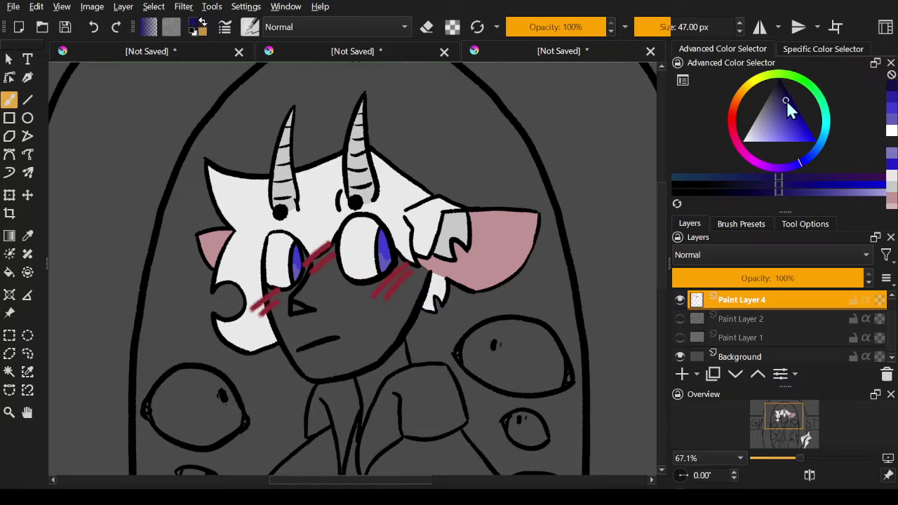
{"action": "left_click", "coordinate": [386, 249]}
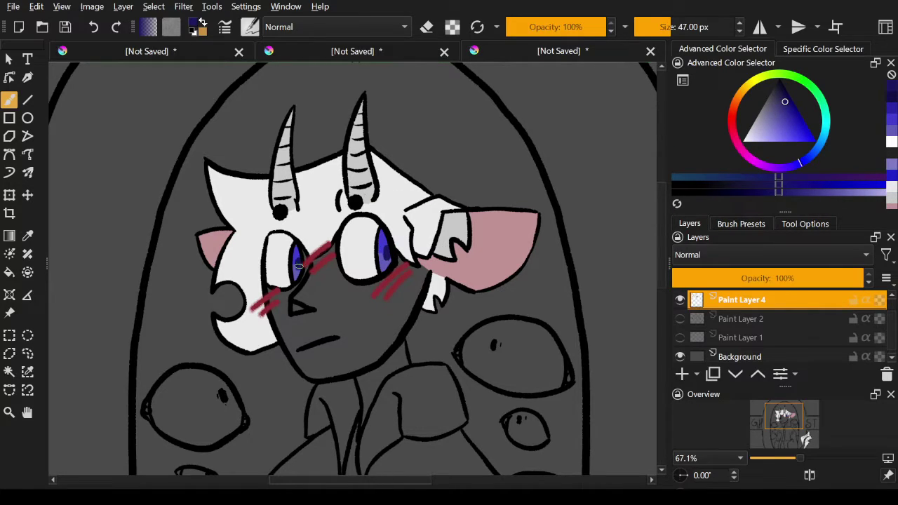
{"action": "left_click", "coordinate": [92, 28]}
{"action": "left_click", "coordinate": [299, 265]}
Step: Choose a pale lavender and add small highlight spots to the irises of both eyes
{"action": "left_click", "coordinate": [765, 119]}
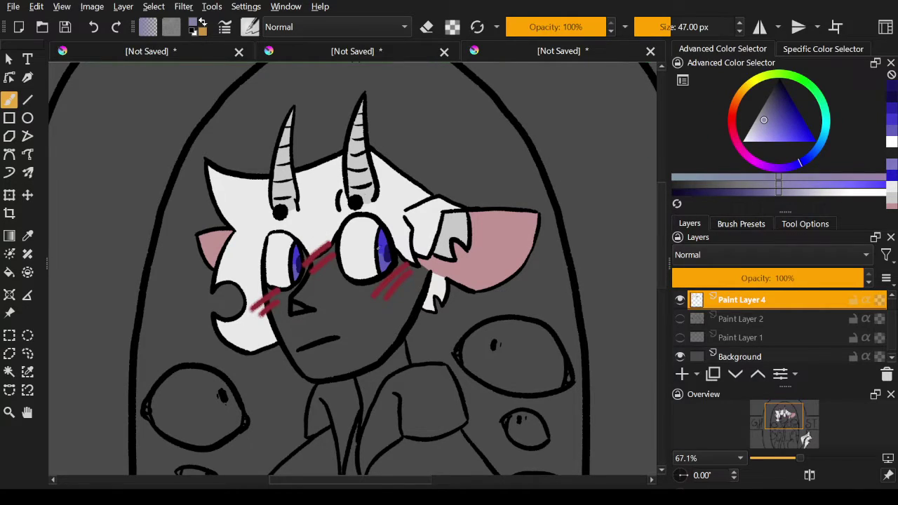
{"action": "left_click", "coordinate": [380, 250]}
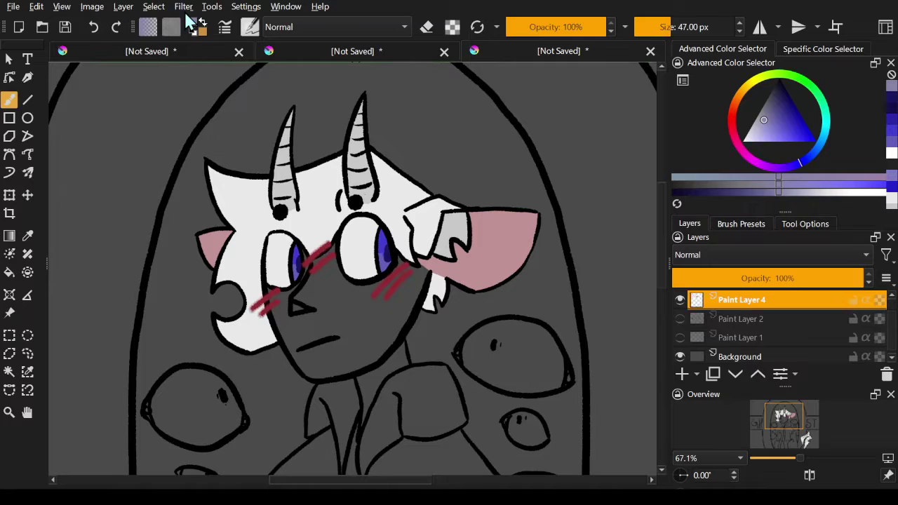
{"action": "left_click_drag", "start_coordinate": [768, 118], "coordinate": [761, 134]}
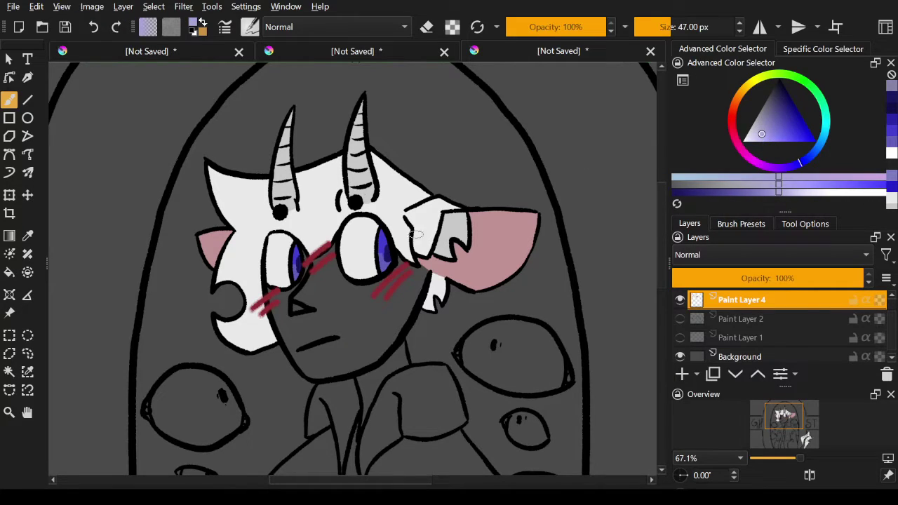
{"action": "left_click", "coordinate": [382, 249]}
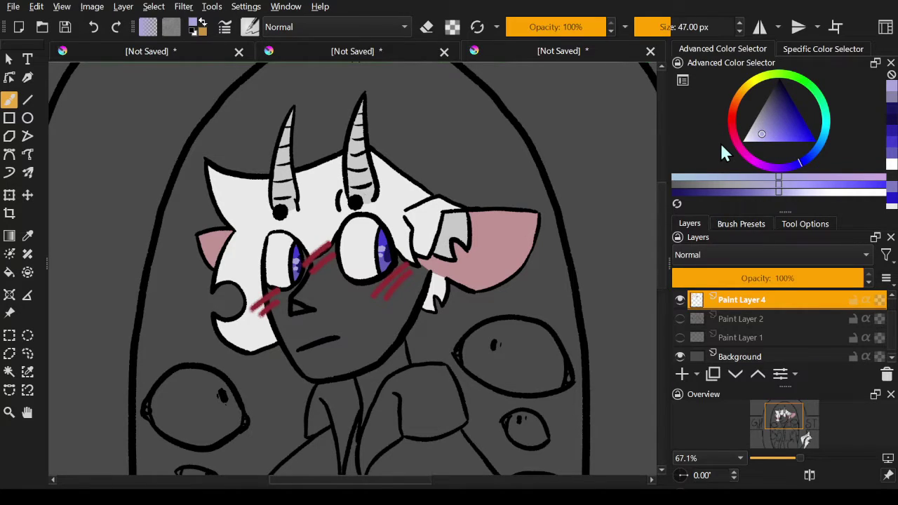
Step: Mix a muted reddish-brown skin tone, testing a lighter peachy tan with a stroke on the cheek
{"action": "mouse_move", "coordinate": [661, 257]}
{"action": "left_mouse_down"}
{"action": "mouse_move", "coordinate": [659, 277]}
{"action": "mouse_move", "coordinate": [659, 263]}
{"action": "left_mouse_up"}
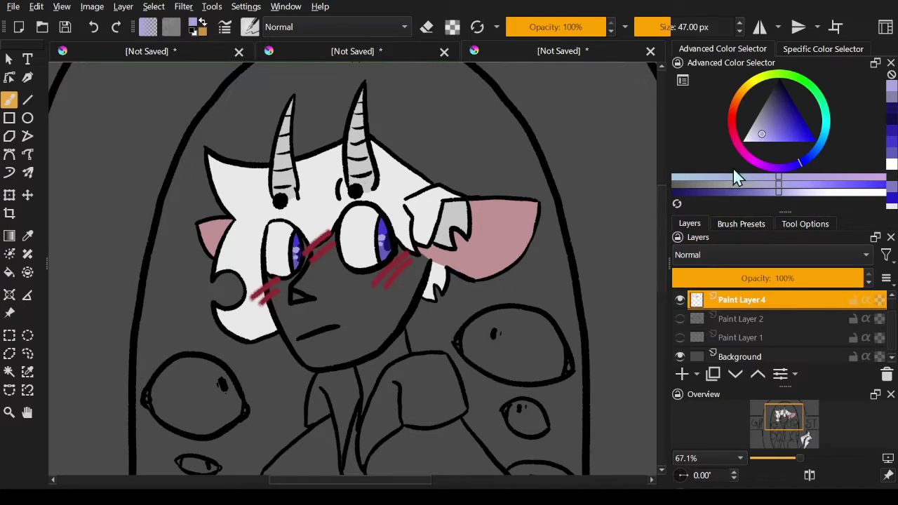
{"action": "left_click", "coordinate": [742, 96]}
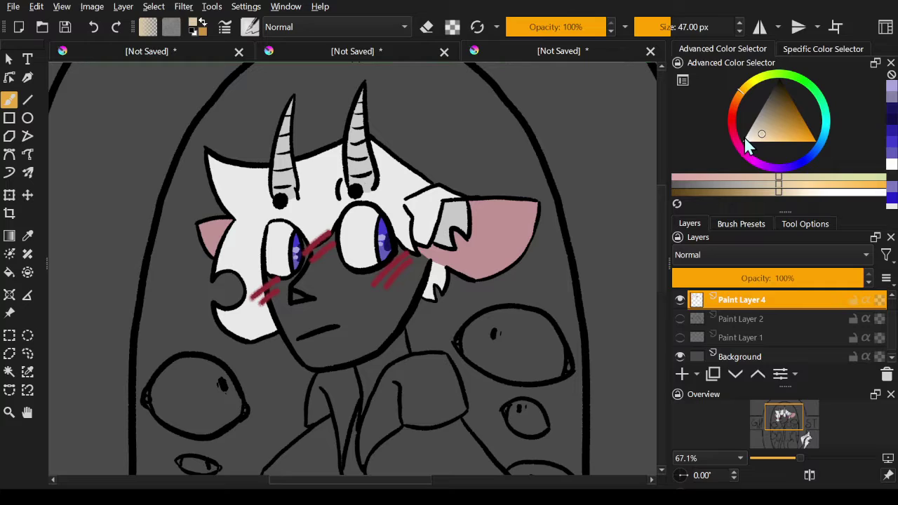
{"action": "left_click", "coordinate": [776, 126]}
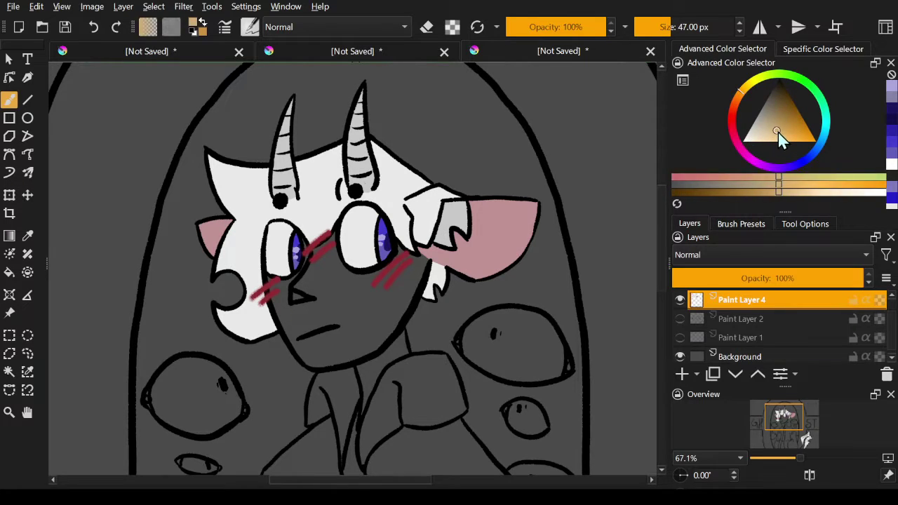
{"action": "left_click_drag", "start_coordinate": [740, 94], "coordinate": [737, 103]}
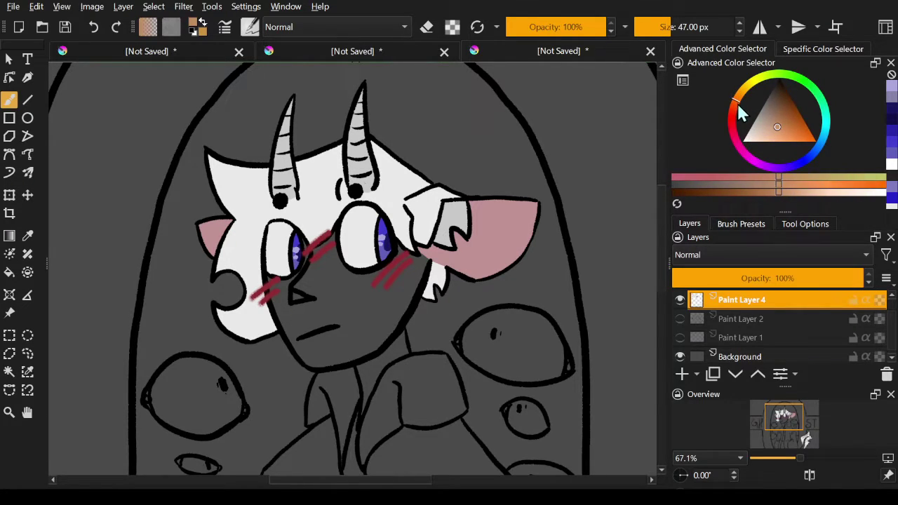
{"action": "left_click", "coordinate": [788, 136]}
{"action": "left_click", "coordinate": [771, 130]}
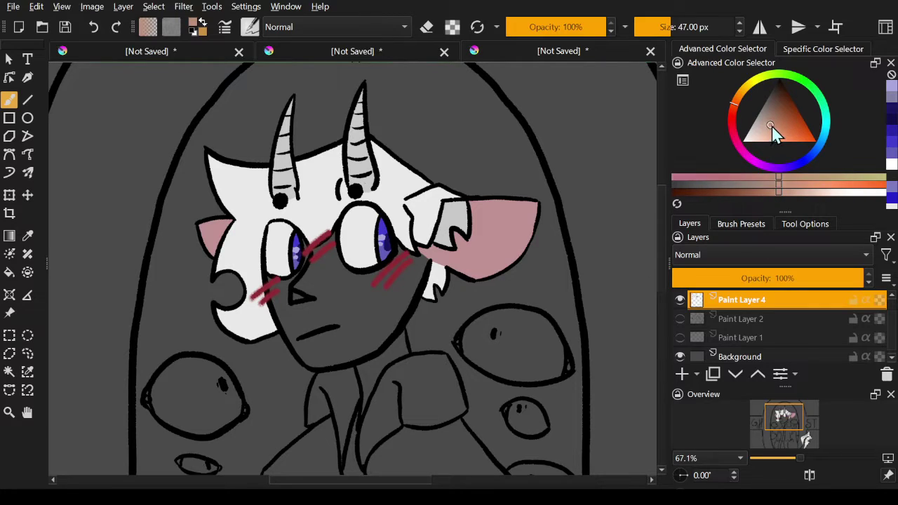
{"action": "left_click_drag", "start_coordinate": [351, 291], "coordinate": [355, 331]}
{"action": "left_click", "coordinate": [772, 122]}
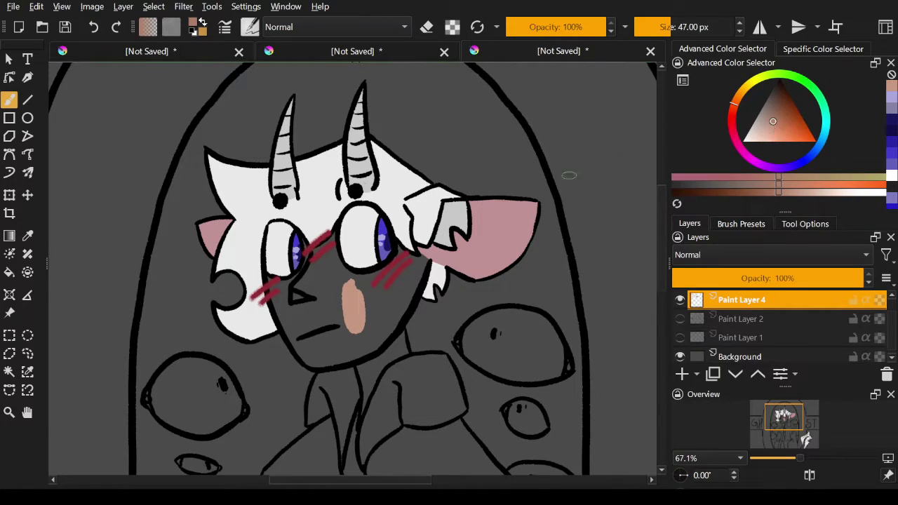
Step: Fill the whole face and the neck above the collar with the reddish-brown skin tone
{"action": "mouse_move", "coordinate": [351, 285]}
{"action": "left_mouse_down"}
{"action": "mouse_move", "coordinate": [361, 309]}
{"action": "mouse_move", "coordinate": [333, 274]}
{"action": "mouse_move", "coordinate": [329, 281]}
{"action": "mouse_move", "coordinate": [327, 253]}
{"action": "left_mouse_up"}
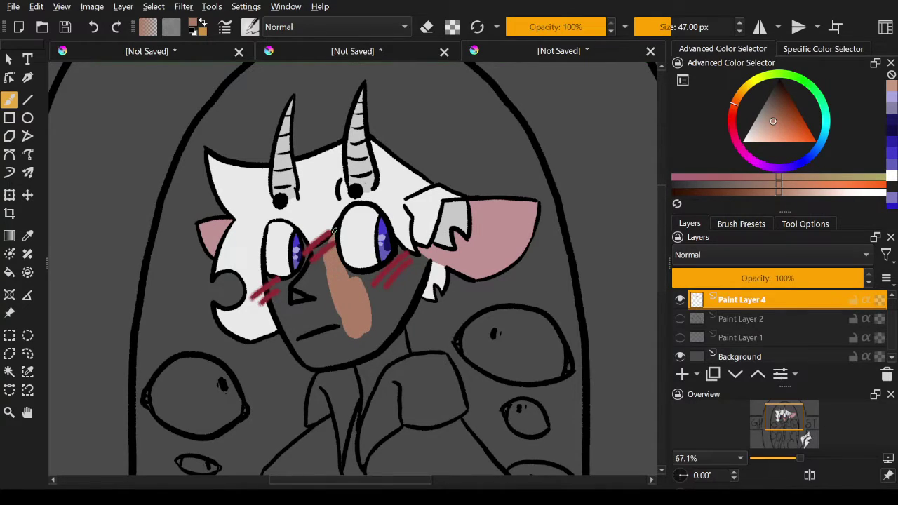
{"action": "mouse_move", "coordinate": [312, 257]}
{"action": "left_mouse_down"}
{"action": "mouse_move", "coordinate": [321, 280]}
{"action": "mouse_move", "coordinate": [314, 294]}
{"action": "mouse_move", "coordinate": [306, 256]}
{"action": "left_mouse_up"}
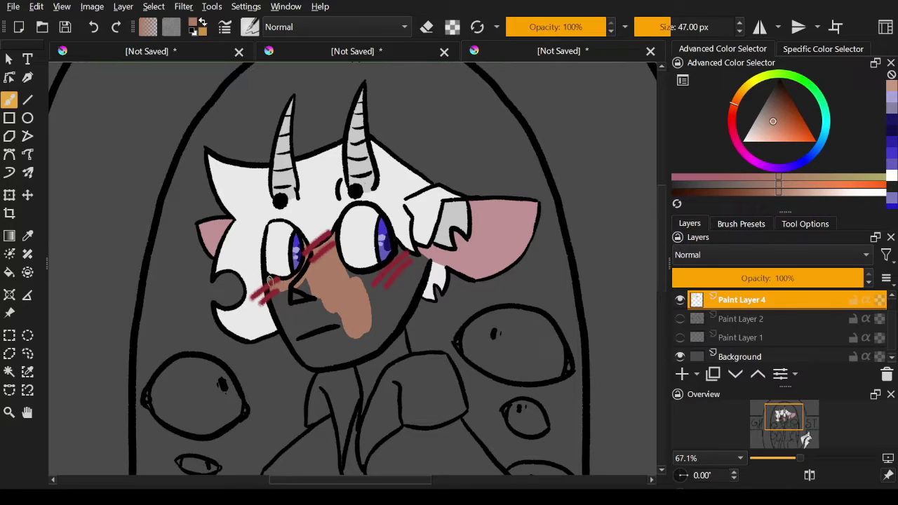
{"action": "mouse_move", "coordinate": [272, 284]}
{"action": "left_mouse_down"}
{"action": "mouse_move", "coordinate": [307, 361]}
{"action": "mouse_move", "coordinate": [295, 312]}
{"action": "mouse_move", "coordinate": [302, 319]}
{"action": "mouse_move", "coordinate": [312, 294]}
{"action": "mouse_move", "coordinate": [328, 309]}
{"action": "left_mouse_up"}
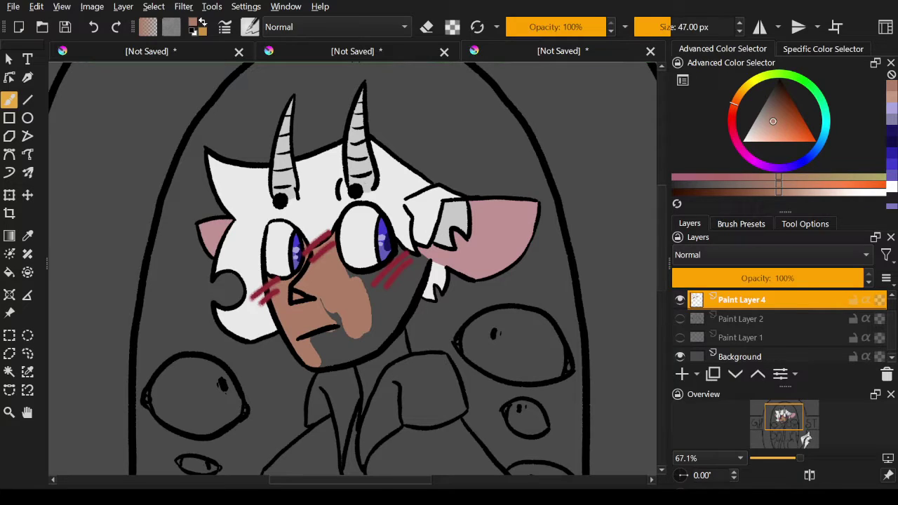
{"action": "mouse_move", "coordinate": [332, 309]}
{"action": "left_mouse_down"}
{"action": "mouse_move", "coordinate": [341, 334]}
{"action": "mouse_move", "coordinate": [320, 351]}
{"action": "mouse_move", "coordinate": [324, 364]}
{"action": "mouse_move", "coordinate": [372, 344]}
{"action": "mouse_move", "coordinate": [419, 260]}
{"action": "left_mouse_up"}
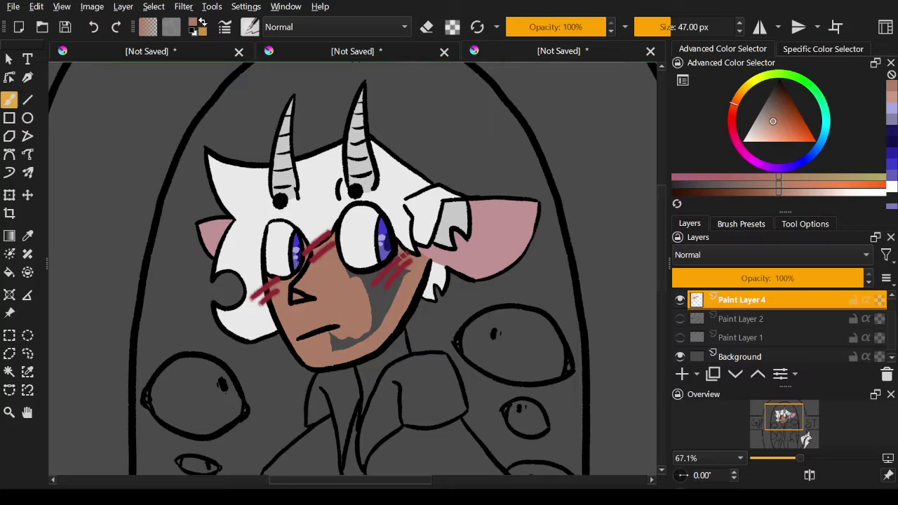
{"action": "mouse_move", "coordinate": [408, 263]}
{"action": "left_mouse_down"}
{"action": "mouse_move", "coordinate": [355, 273]}
{"action": "mouse_move", "coordinate": [390, 277]}
{"action": "mouse_move", "coordinate": [372, 296]}
{"action": "mouse_move", "coordinate": [378, 324]}
{"action": "mouse_move", "coordinate": [346, 344]}
{"action": "mouse_move", "coordinate": [332, 335]}
{"action": "mouse_move", "coordinate": [346, 327]}
{"action": "mouse_move", "coordinate": [332, 331]}
{"action": "left_mouse_up"}
{"action": "key", "text": "e"}
{"action": "key", "text": "e"}
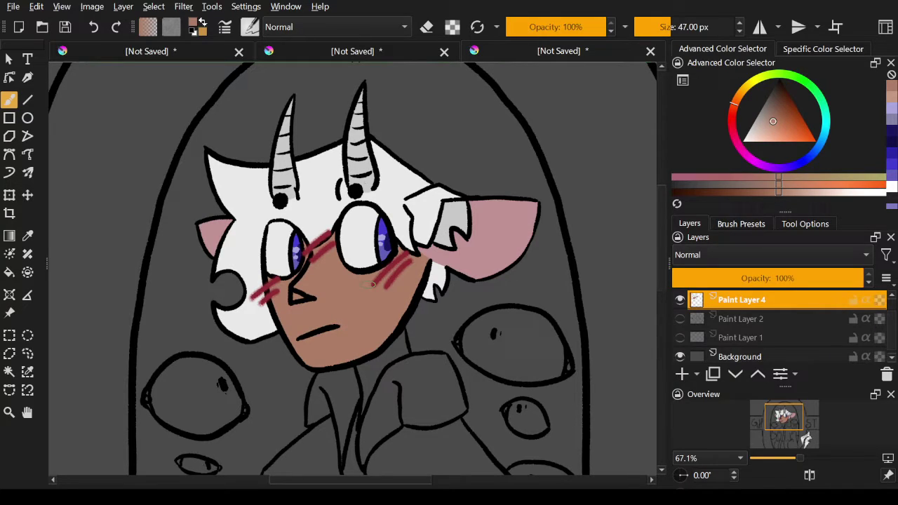
{"action": "scroll", "coordinate": [662, 223], "scroll_direction": "down", "scroll_amount": 3}
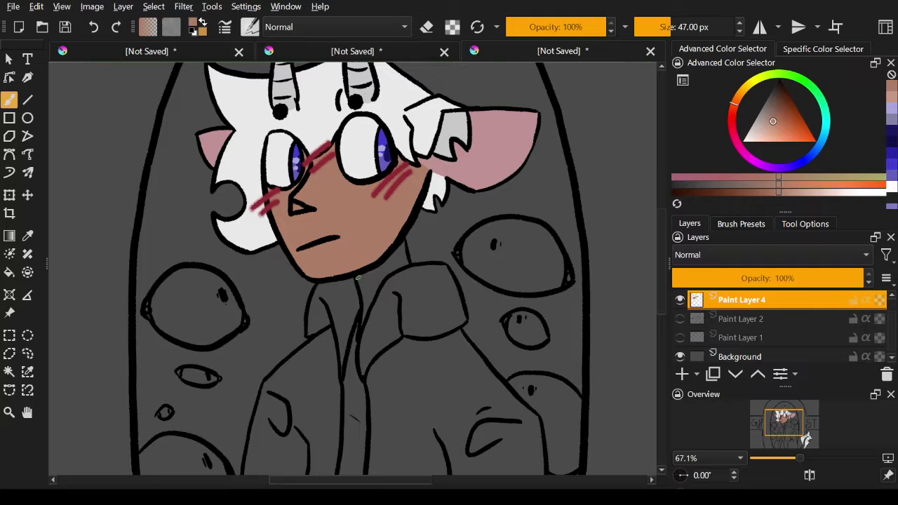
{"action": "mouse_move", "coordinate": [361, 286]}
{"action": "left_mouse_down"}
{"action": "mouse_move", "coordinate": [366, 307]}
{"action": "mouse_move", "coordinate": [403, 253]}
{"action": "mouse_move", "coordinate": [365, 281]}
{"action": "left_mouse_up"}
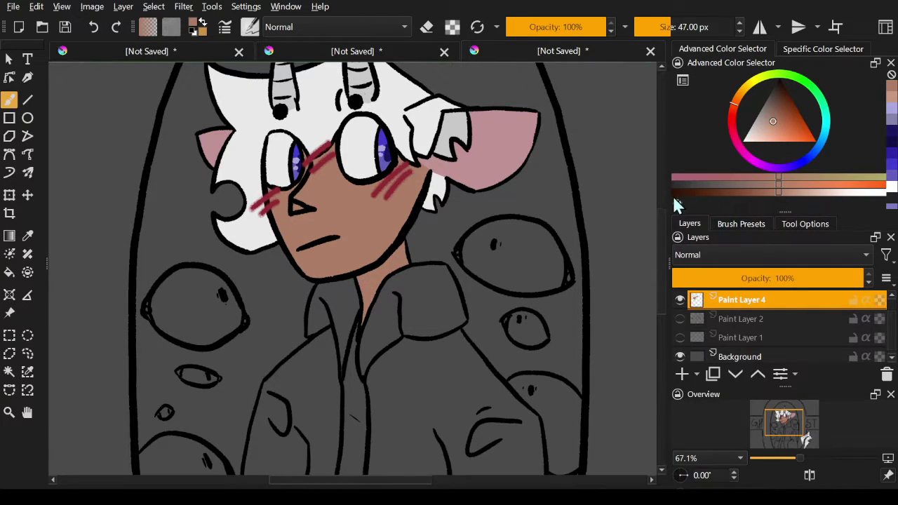
Step: Try the reddish-brown skin tone on the lower end of the tail stem
{"action": "scroll", "coordinate": [663, 249], "scroll_direction": "down", "scroll_amount": 10}
{"action": "scroll", "coordinate": [351, 189], "scroll_direction": "right", "scroll_amount": 5}
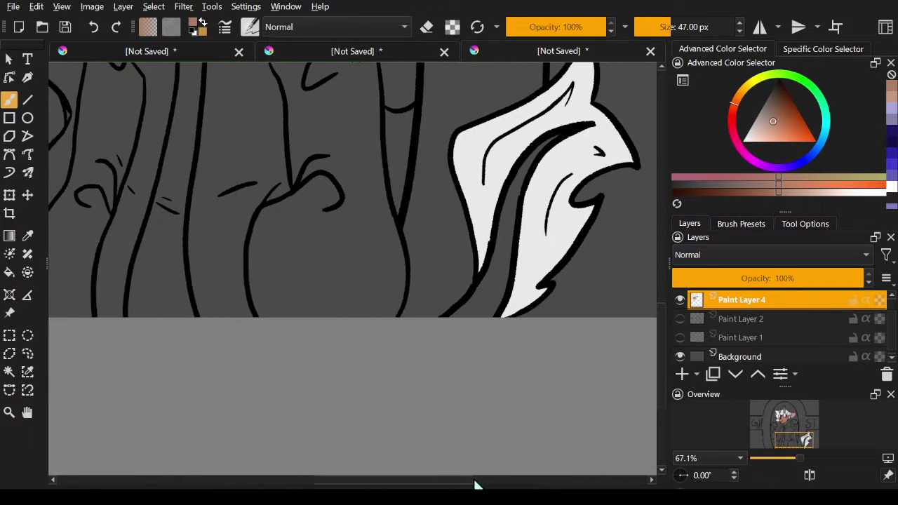
{"action": "mouse_move", "coordinate": [468, 295]}
{"action": "left_mouse_down"}
{"action": "mouse_move", "coordinate": [437, 314]}
{"action": "mouse_move", "coordinate": [478, 276]}
{"action": "left_mouse_up"}
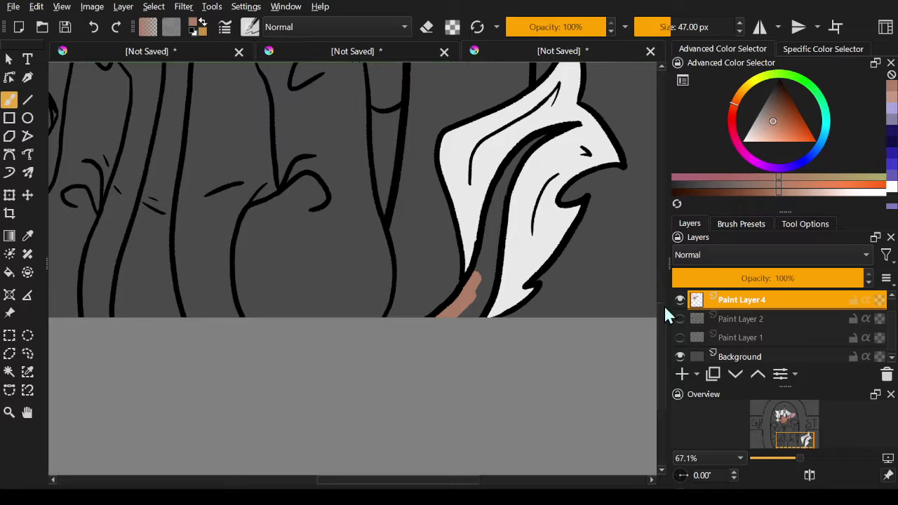
Step: Sample the light grey from the character's head area and fill the tail stem with it
{"action": "scroll", "coordinate": [663, 280], "scroll_direction": "up", "scroll_amount": 10}
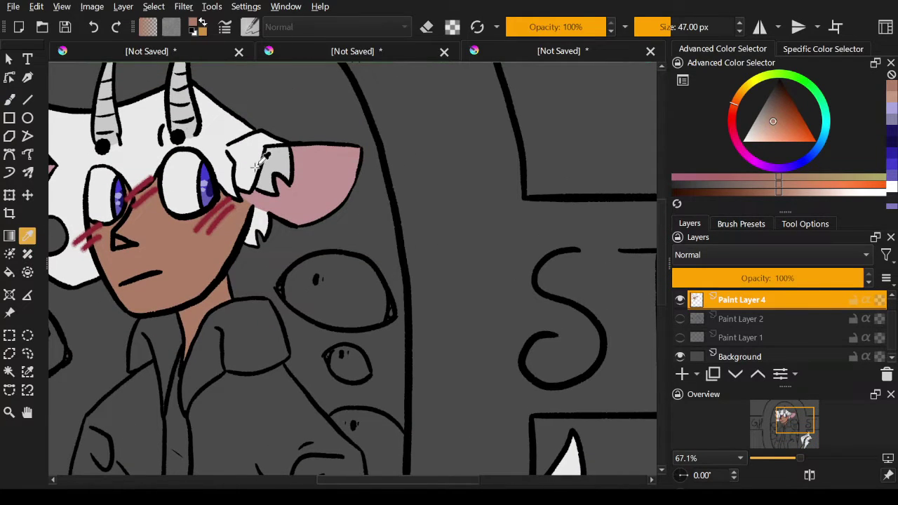
{"action": "left_click", "coordinate": [79, 87], "text": "ctrl"}
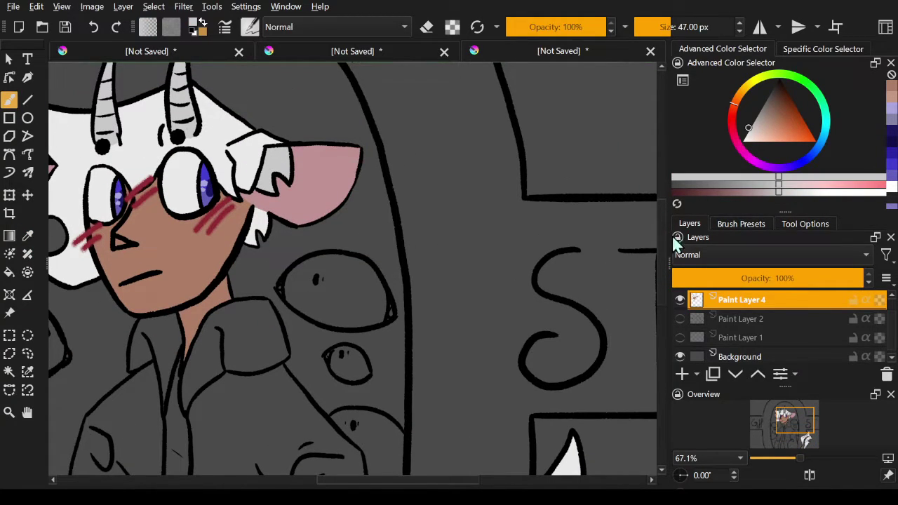
{"action": "scroll", "coordinate": [663, 292], "scroll_direction": "down", "scroll_amount": 10}
{"action": "mouse_move", "coordinate": [470, 404]}
{"action": "left_mouse_down"}
{"action": "mouse_move", "coordinate": [444, 422]}
{"action": "mouse_move", "coordinate": [475, 382]}
{"action": "mouse_move", "coordinate": [502, 286]}
{"action": "mouse_move", "coordinate": [550, 242]}
{"action": "mouse_move", "coordinate": [509, 292]}
{"action": "mouse_move", "coordinate": [475, 419]}
{"action": "mouse_move", "coordinate": [491, 370]}
{"action": "left_mouse_up"}
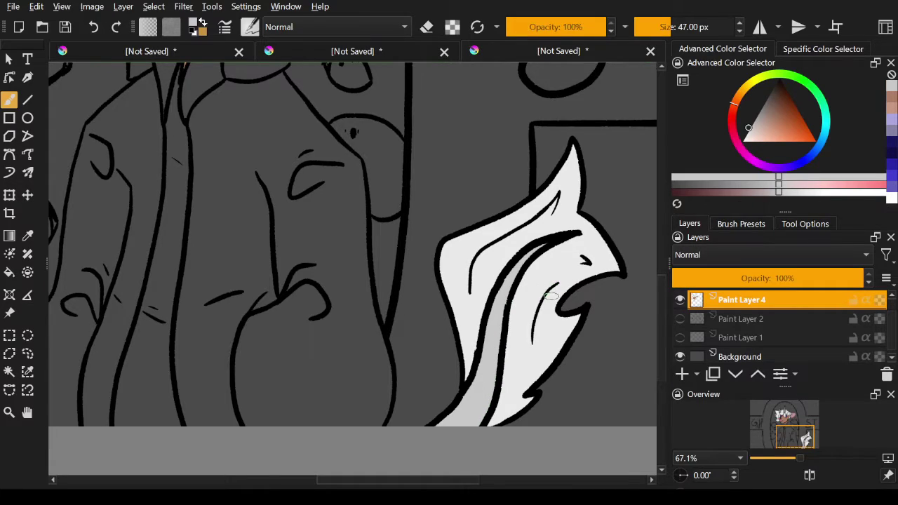
Step: Try light grey shading strokes along the inner edge of the white tail tuft, and undo them
{"action": "mouse_move", "coordinate": [483, 362]}
{"action": "left_mouse_down"}
{"action": "mouse_move", "coordinate": [466, 364]}
{"action": "mouse_move", "coordinate": [488, 304]}
{"action": "left_mouse_up"}
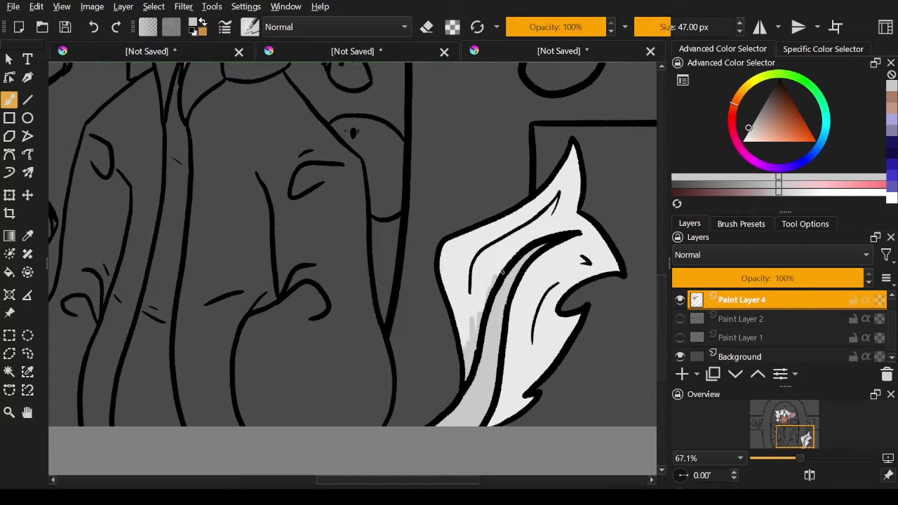
{"action": "left_click", "coordinate": [93, 28]}
{"action": "left_click", "coordinate": [94, 28]}
{"action": "left_click", "coordinate": [94, 28]}
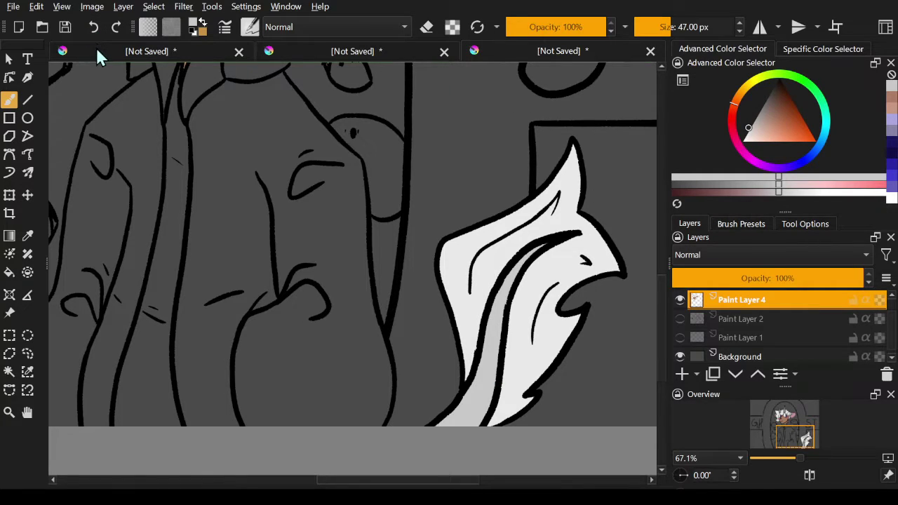
Step: Paint light grey strokes on the inner side of the jacket collar beside the neck
{"action": "scroll", "coordinate": [419, 482], "scroll_direction": "left", "scroll_amount": 3}
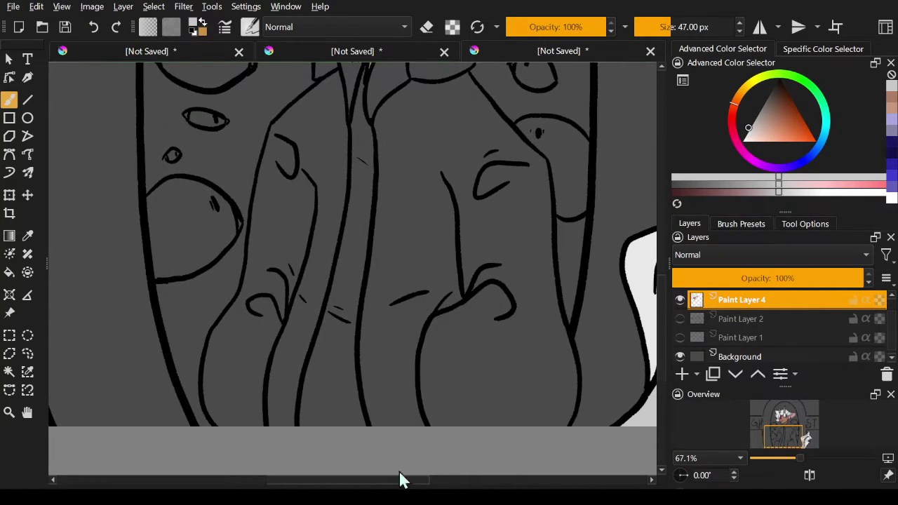
{"action": "left_click_drag", "start_coordinate": [666, 326], "coordinate": [667, 231]}
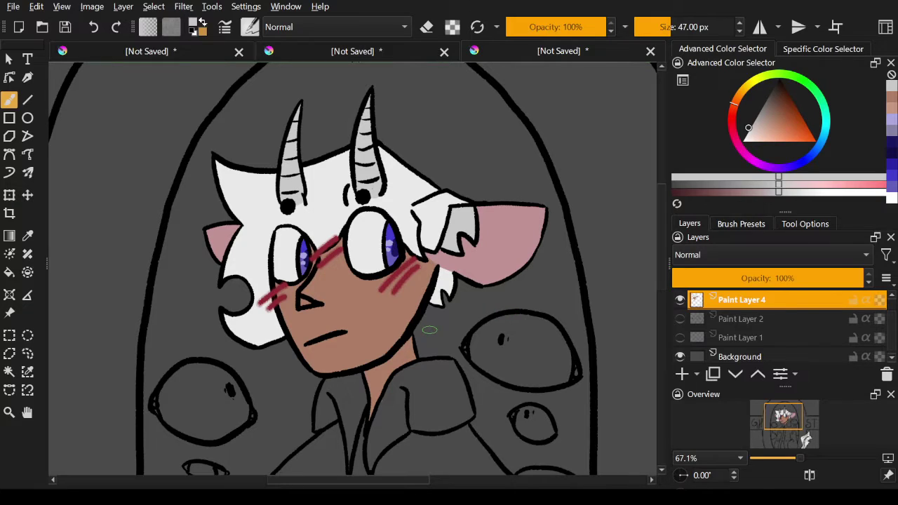
{"action": "left_click_drag", "start_coordinate": [662, 217], "coordinate": [639, 235]}
{"action": "left_click_drag", "start_coordinate": [411, 317], "coordinate": [397, 344]}
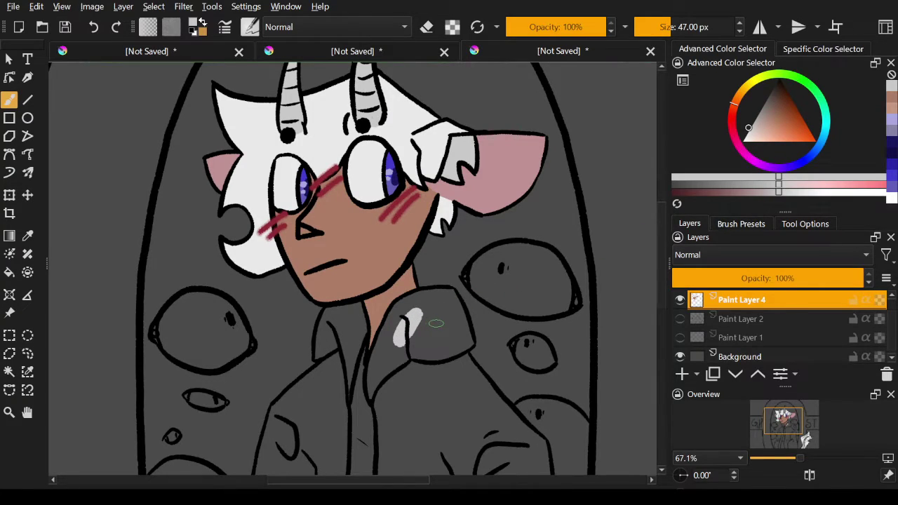
{"action": "mouse_move", "coordinate": [431, 320]}
{"action": "left_mouse_down"}
{"action": "mouse_move", "coordinate": [427, 307]}
{"action": "mouse_move", "coordinate": [391, 320]}
{"action": "mouse_move", "coordinate": [376, 355]}
{"action": "left_mouse_up"}
Step: Try a pinkish off-white and a neutral light grey on the inner side of the jacket collar
{"action": "left_click_drag", "start_coordinate": [750, 128], "coordinate": [756, 132]}
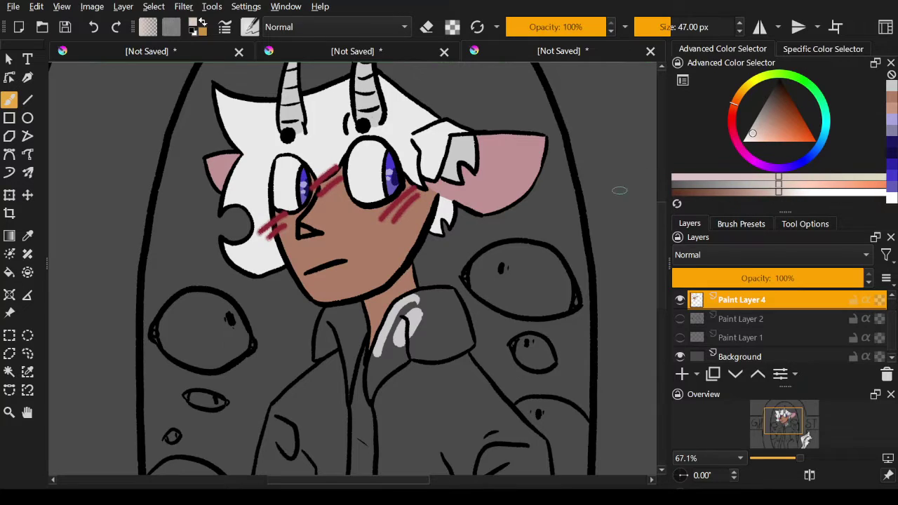
{"action": "left_click_drag", "start_coordinate": [418, 300], "coordinate": [415, 302]}
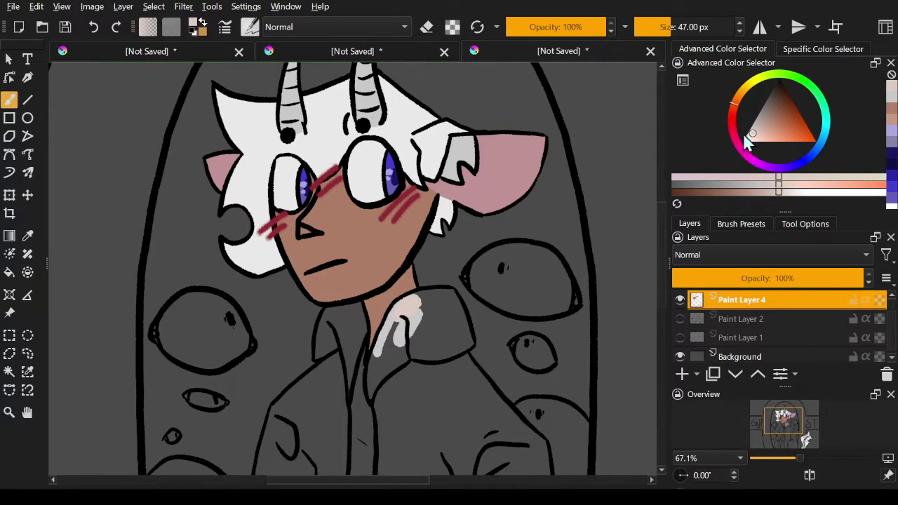
{"action": "left_click_drag", "start_coordinate": [745, 144], "coordinate": [744, 132]}
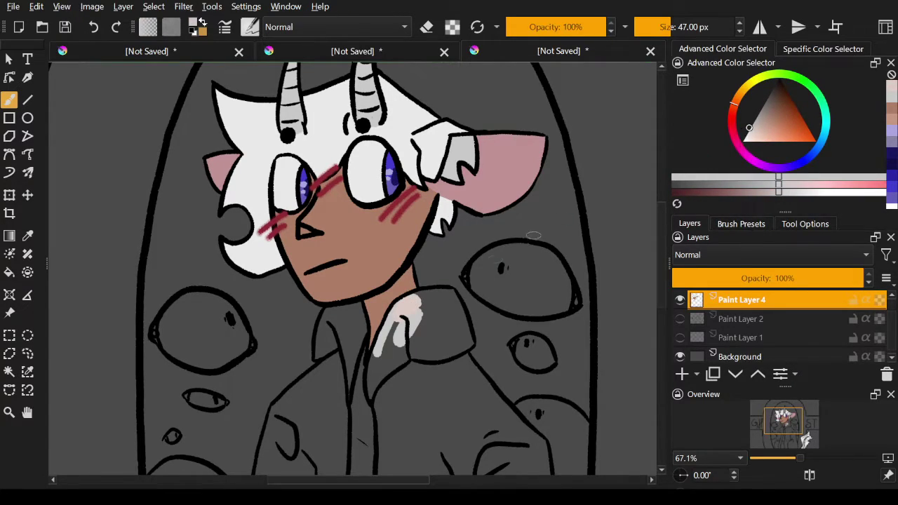
{"action": "mouse_move", "coordinate": [424, 303]}
{"action": "left_mouse_down"}
{"action": "mouse_move", "coordinate": [402, 320]}
{"action": "mouse_move", "coordinate": [422, 301]}
{"action": "mouse_move", "coordinate": [394, 342]}
{"action": "left_mouse_up"}
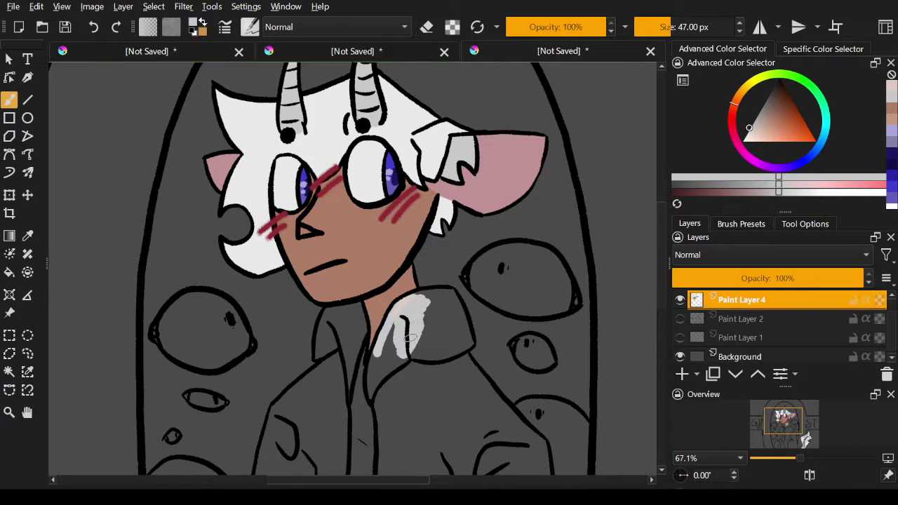
Step: Sample the light grey from the hair tuft by the ear, fill both jacket collar flaps with it and erase the overspill
{"action": "left_click", "coordinate": [28, 236]}
{"action": "left_click", "coordinate": [463, 144]}
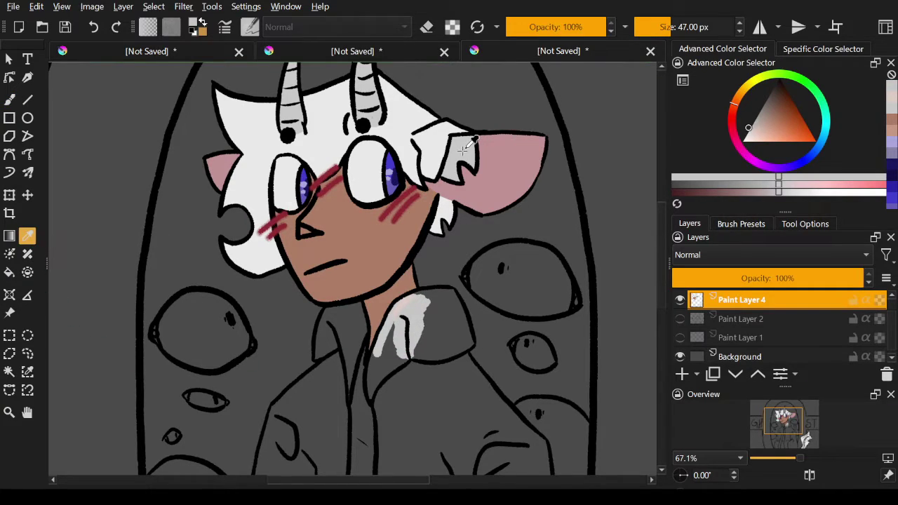
{"action": "key", "text": "b"}
{"action": "left_click_drag", "start_coordinate": [418, 318], "coordinate": [410, 316]}
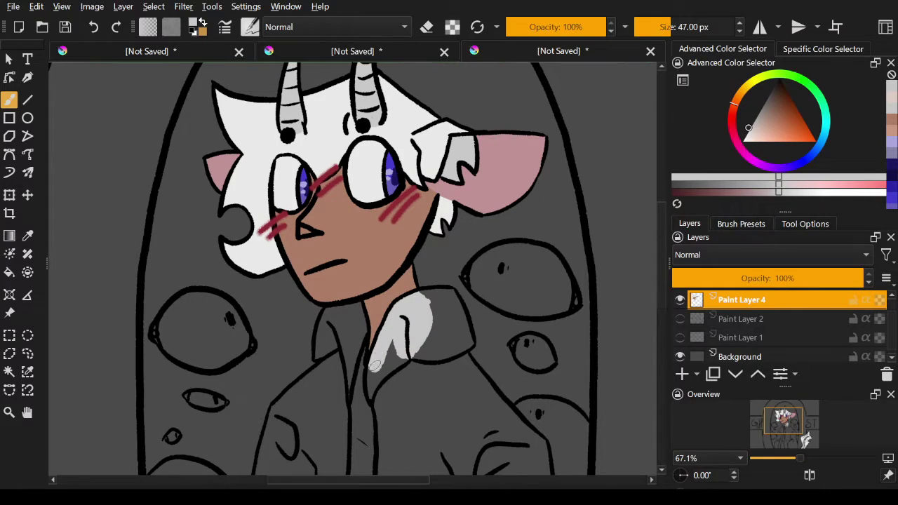
{"action": "mouse_move", "coordinate": [375, 365]}
{"action": "left_mouse_down"}
{"action": "mouse_move", "coordinate": [370, 398]}
{"action": "mouse_move", "coordinate": [386, 368]}
{"action": "mouse_move", "coordinate": [425, 342]}
{"action": "mouse_move", "coordinate": [427, 304]}
{"action": "mouse_move", "coordinate": [416, 343]}
{"action": "mouse_move", "coordinate": [416, 310]}
{"action": "mouse_move", "coordinate": [381, 362]}
{"action": "mouse_move", "coordinate": [431, 342]}
{"action": "mouse_move", "coordinate": [389, 368]}
{"action": "mouse_move", "coordinate": [467, 344]}
{"action": "mouse_move", "coordinate": [451, 295]}
{"action": "mouse_move", "coordinate": [425, 296]}
{"action": "mouse_move", "coordinate": [449, 326]}
{"action": "mouse_move", "coordinate": [434, 317]}
{"action": "mouse_move", "coordinate": [455, 338]}
{"action": "left_mouse_up"}
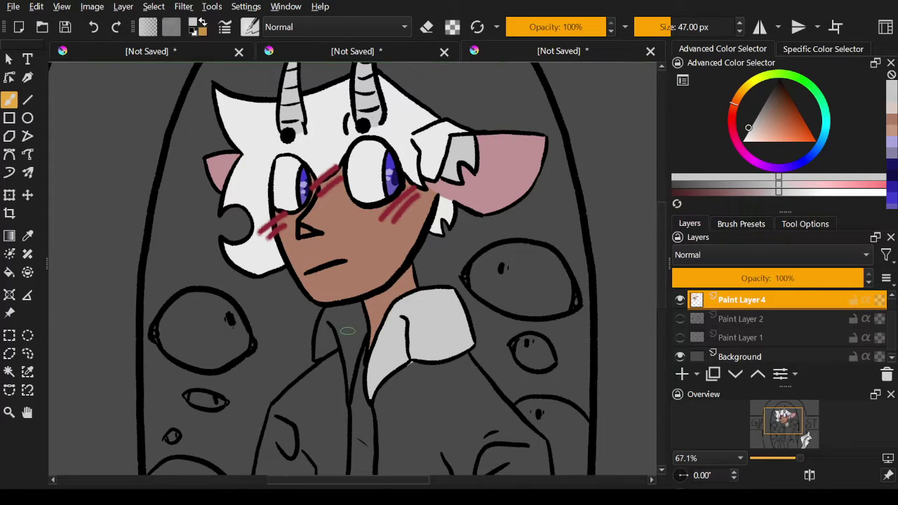
{"action": "mouse_move", "coordinate": [327, 322]}
{"action": "left_mouse_down"}
{"action": "mouse_move", "coordinate": [317, 354]}
{"action": "mouse_move", "coordinate": [339, 343]}
{"action": "mouse_move", "coordinate": [328, 310]}
{"action": "mouse_move", "coordinate": [351, 307]}
{"action": "mouse_move", "coordinate": [360, 318]}
{"action": "mouse_move", "coordinate": [347, 395]}
{"action": "mouse_move", "coordinate": [346, 323]}
{"action": "mouse_move", "coordinate": [341, 330]}
{"action": "left_mouse_up"}
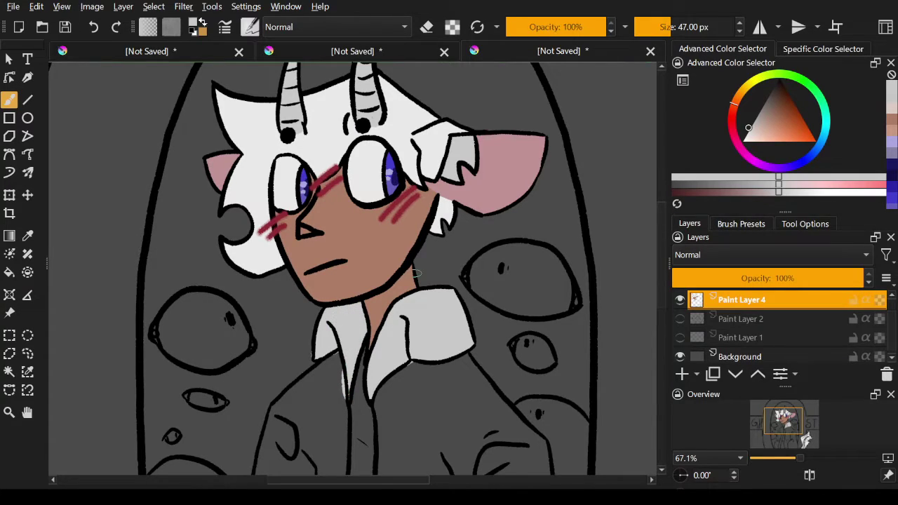
{"action": "key", "text": "e"}
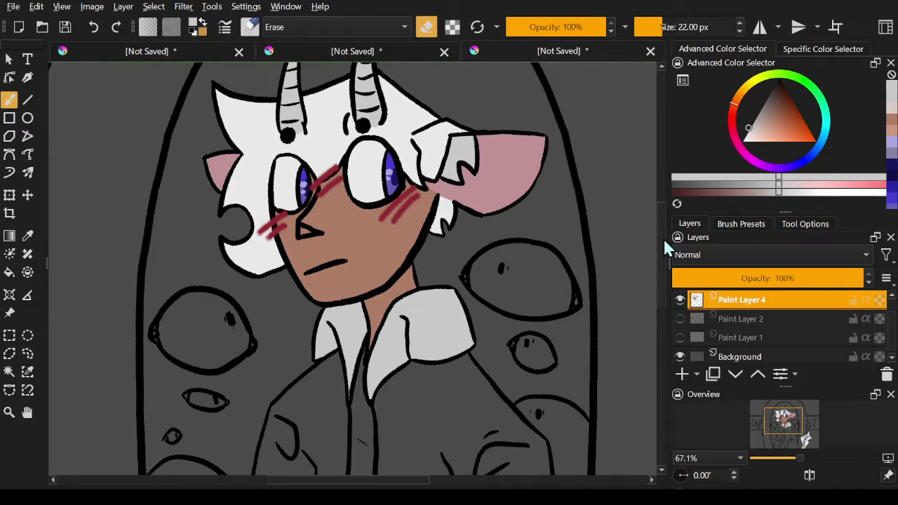
{"action": "mouse_move", "coordinate": [663, 238]}
{"action": "left_mouse_down"}
{"action": "mouse_move", "coordinate": [655, 325]}
{"action": "mouse_move", "coordinate": [655, 211]}
{"action": "mouse_move", "coordinate": [655, 258]}
{"action": "mouse_move", "coordinate": [656, 230]}
{"action": "left_mouse_up"}
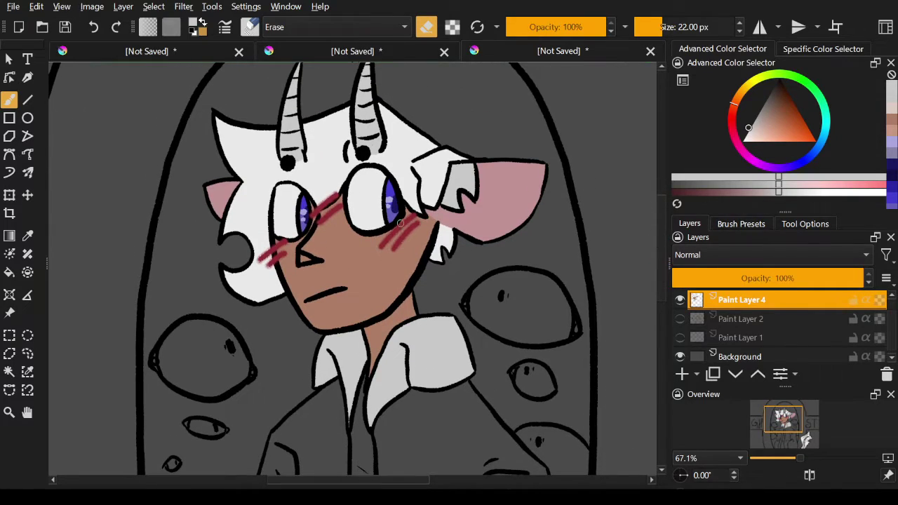
{"action": "left_click_drag", "start_coordinate": [316, 324], "coordinate": [431, 210]}
{"action": "key", "text": "ctrl+z"}
{"action": "key", "text": "e"}
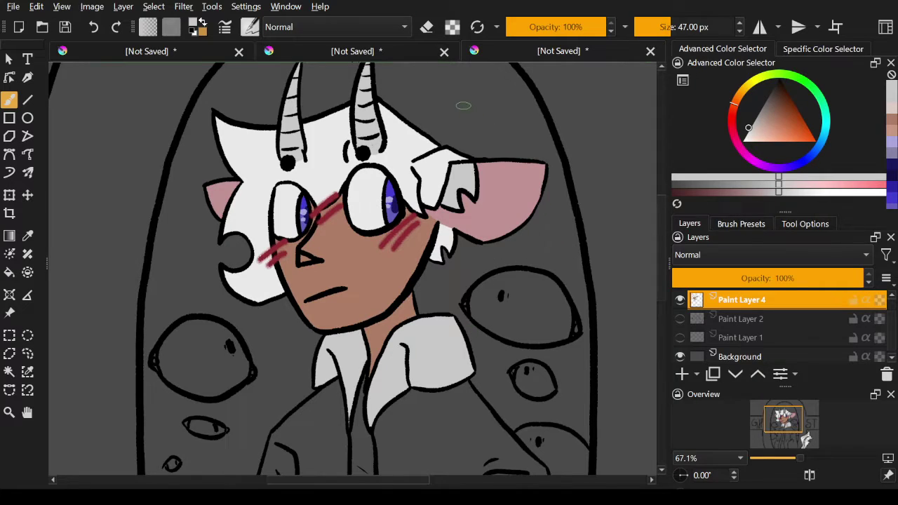
Step: Write "so good" in light grey above the character's large pink ear and underline it
{"action": "mouse_move", "coordinate": [474, 99]}
{"action": "left_mouse_down"}
{"action": "mouse_move", "coordinate": [453, 129]}
{"action": "mouse_move", "coordinate": [517, 101]}
{"action": "mouse_move", "coordinate": [509, 148]}
{"action": "left_mouse_up"}
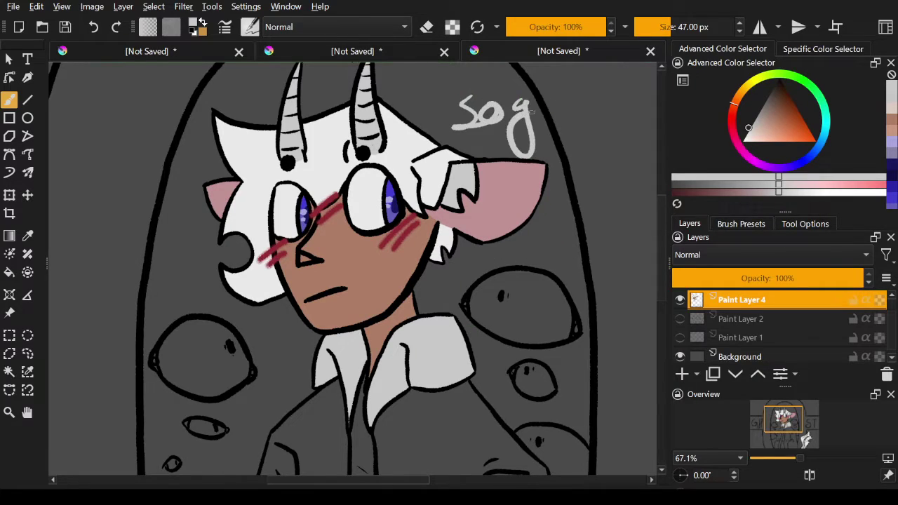
{"action": "mouse_move", "coordinate": [557, 106]}
{"action": "left_mouse_down"}
{"action": "mouse_move", "coordinate": [582, 120]}
{"action": "mouse_move", "coordinate": [611, 126]}
{"action": "left_mouse_up"}
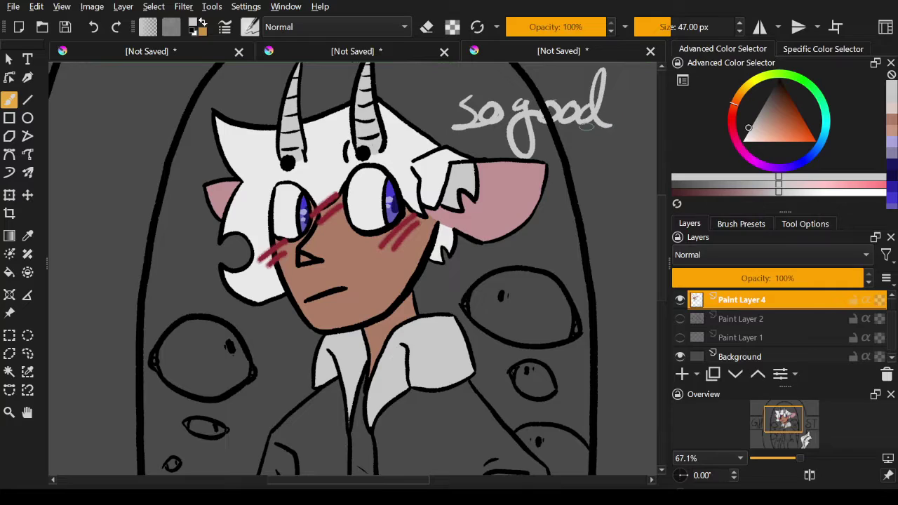
{"action": "mouse_move", "coordinate": [443, 128]}
{"action": "left_mouse_down"}
{"action": "mouse_move", "coordinate": [628, 131]}
{"action": "mouse_move", "coordinate": [529, 130]}
{"action": "mouse_move", "coordinate": [580, 129]}
{"action": "left_mouse_up"}
{"action": "left_click_drag", "start_coordinate": [495, 149], "coordinate": [544, 145]}
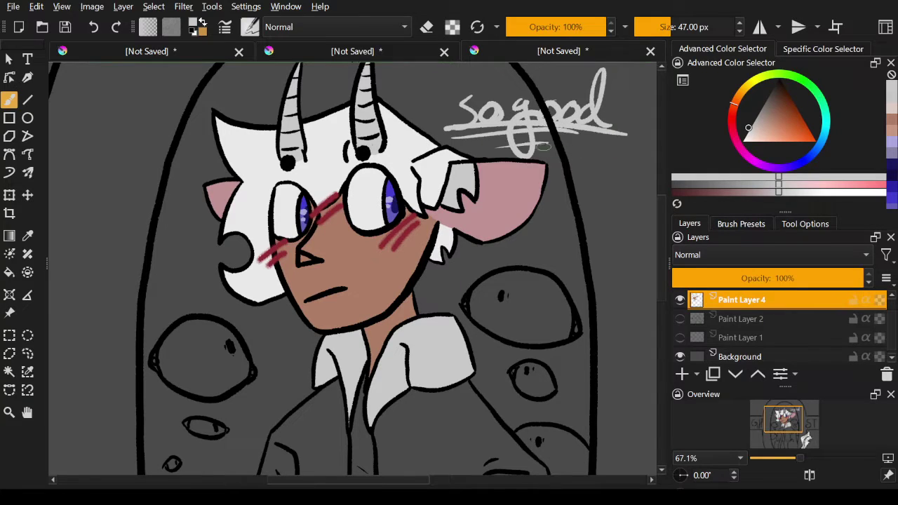
Step: Erase the "so good" lettering and its underlines, using a larger eraser
{"action": "key", "text": "e"}
{"action": "left_click_drag", "start_coordinate": [626, 132], "coordinate": [598, 119]}
{"action": "mouse_move", "coordinate": [603, 69]}
{"action": "left_mouse_down"}
{"action": "mouse_move", "coordinate": [605, 105]}
{"action": "mouse_move", "coordinate": [569, 123]}
{"action": "mouse_move", "coordinate": [554, 93]}
{"action": "mouse_move", "coordinate": [550, 141]}
{"action": "mouse_move", "coordinate": [521, 145]}
{"action": "mouse_move", "coordinate": [533, 116]}
{"action": "mouse_move", "coordinate": [457, 133]}
{"action": "mouse_move", "coordinate": [481, 124]}
{"action": "mouse_move", "coordinate": [477, 105]}
{"action": "mouse_move", "coordinate": [446, 129]}
{"action": "left_mouse_up"}
{"action": "key", "text": "bracketright"}
{"action": "key", "text": "bracketright"}
{"action": "key", "text": "bracketright"}
{"action": "key", "text": "bracketright"}
{"action": "key", "text": "bracketright"}
{"action": "key", "text": "bracketright"}
{"action": "key", "text": "bracketright"}
{"action": "key", "text": "bracketright"}
{"action": "key", "text": "e"}
{"action": "left_click_drag", "start_coordinate": [460, 80], "coordinate": [469, 129]}
{"action": "mouse_move", "coordinate": [448, 108]}
{"action": "left_mouse_down"}
{"action": "mouse_move", "coordinate": [463, 105]}
{"action": "mouse_move", "coordinate": [478, 131]}
{"action": "mouse_move", "coordinate": [493, 105]}
{"action": "left_mouse_up"}
{"action": "left_click_drag", "start_coordinate": [491, 78], "coordinate": [494, 127]}
{"action": "mouse_move", "coordinate": [498, 104]}
{"action": "left_mouse_down"}
{"action": "mouse_move", "coordinate": [512, 104]}
{"action": "mouse_move", "coordinate": [502, 106]}
{"action": "mouse_move", "coordinate": [500, 83]}
{"action": "mouse_move", "coordinate": [477, 112]}
{"action": "mouse_move", "coordinate": [448, 114]}
{"action": "mouse_move", "coordinate": [452, 133]}
{"action": "left_mouse_up"}
{"action": "key", "text": "e"}
{"action": "key", "text": "e"}
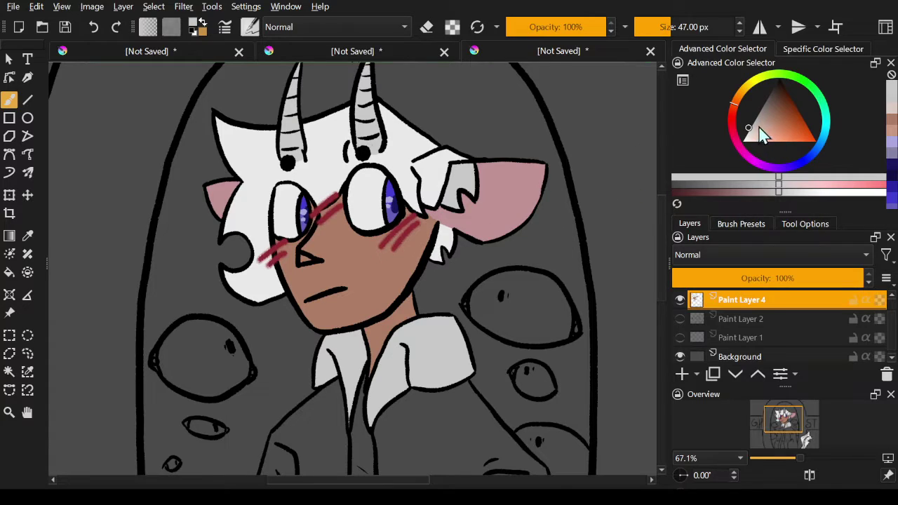
Step: Sample the brown skin tone from the face, darken it and paint the inside of the nose outline
{"action": "left_click", "coordinate": [28, 235]}
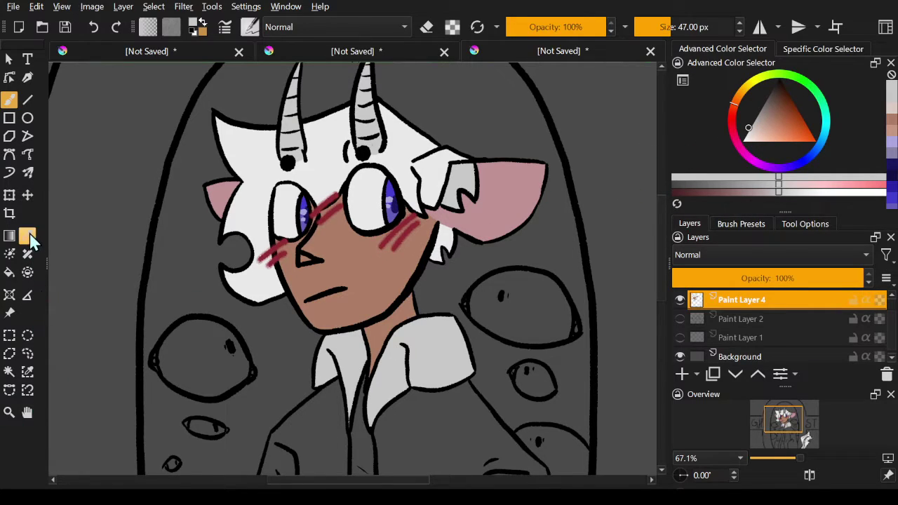
{"action": "left_click", "coordinate": [377, 262]}
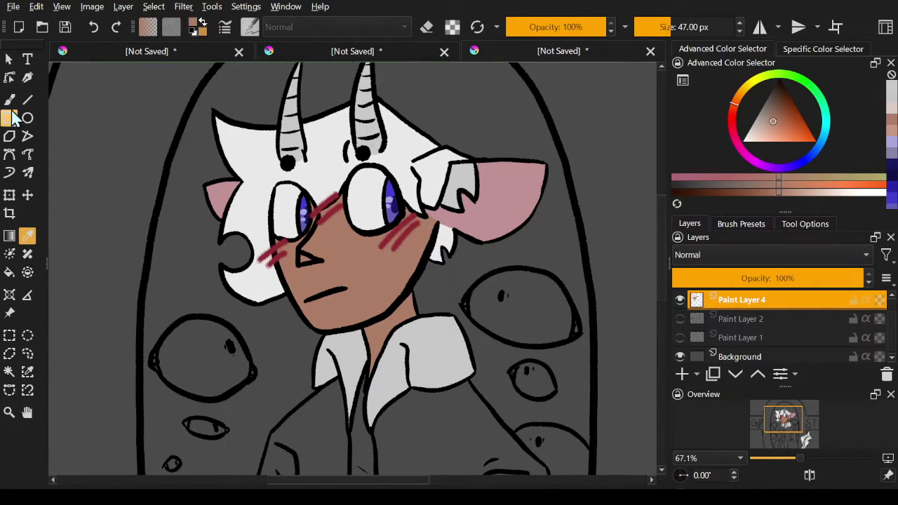
{"action": "left_click", "coordinate": [9, 99]}
{"action": "left_click_drag", "start_coordinate": [772, 119], "coordinate": [779, 112]}
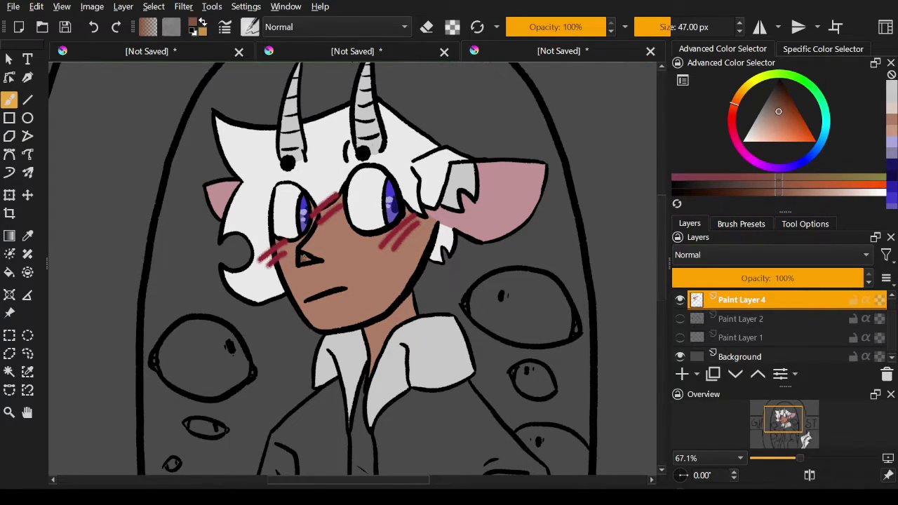
{"action": "left_click_drag", "start_coordinate": [303, 257], "coordinate": [362, 234]}
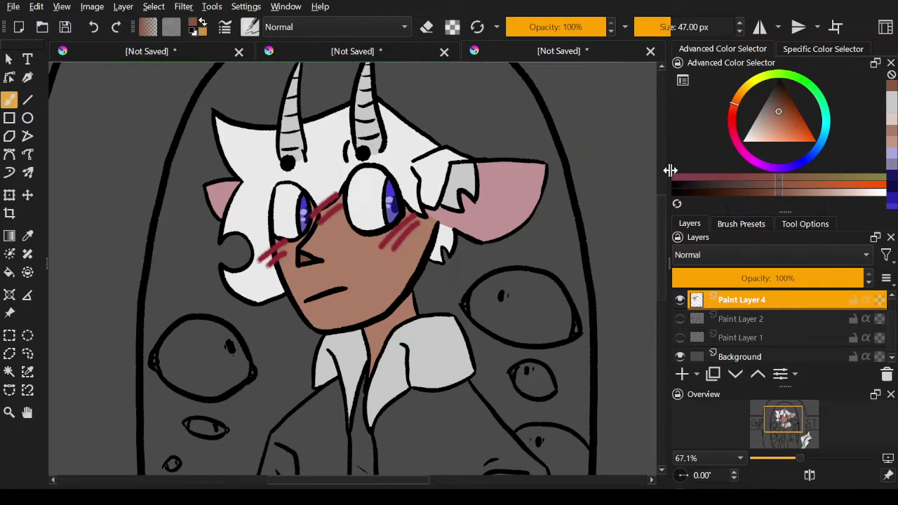
Step: Try brown, deeper reddish-brown and mid-grey swatches on the chest of the jacket below the larger collar flap
{"action": "mouse_move", "coordinate": [661, 208]}
{"action": "left_mouse_down"}
{"action": "mouse_move", "coordinate": [657, 254]}
{"action": "mouse_move", "coordinate": [659, 234]}
{"action": "left_mouse_up"}
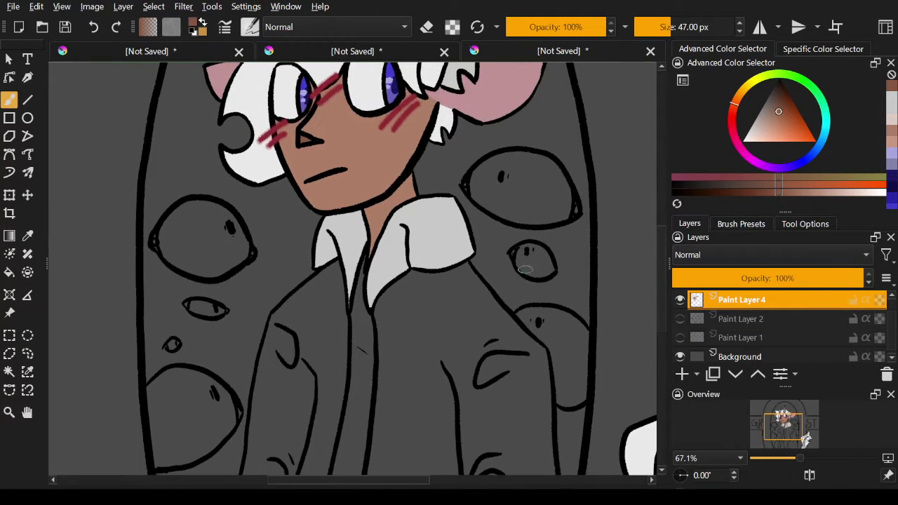
{"action": "mouse_move", "coordinate": [417, 306]}
{"action": "left_mouse_down"}
{"action": "mouse_move", "coordinate": [405, 342]}
{"action": "mouse_move", "coordinate": [434, 359]}
{"action": "left_mouse_up"}
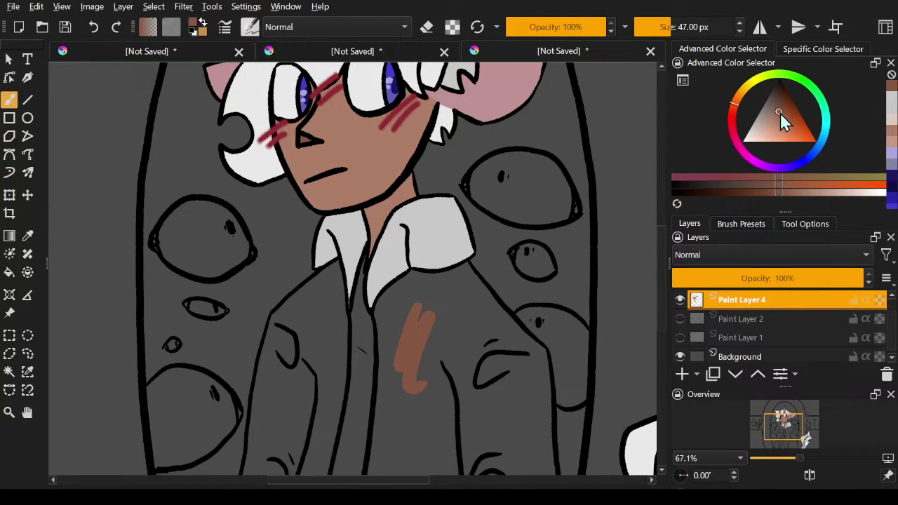
{"action": "mouse_move", "coordinate": [780, 113]}
{"action": "left_mouse_down"}
{"action": "mouse_move", "coordinate": [774, 126]}
{"action": "mouse_move", "coordinate": [791, 112]}
{"action": "left_mouse_up"}
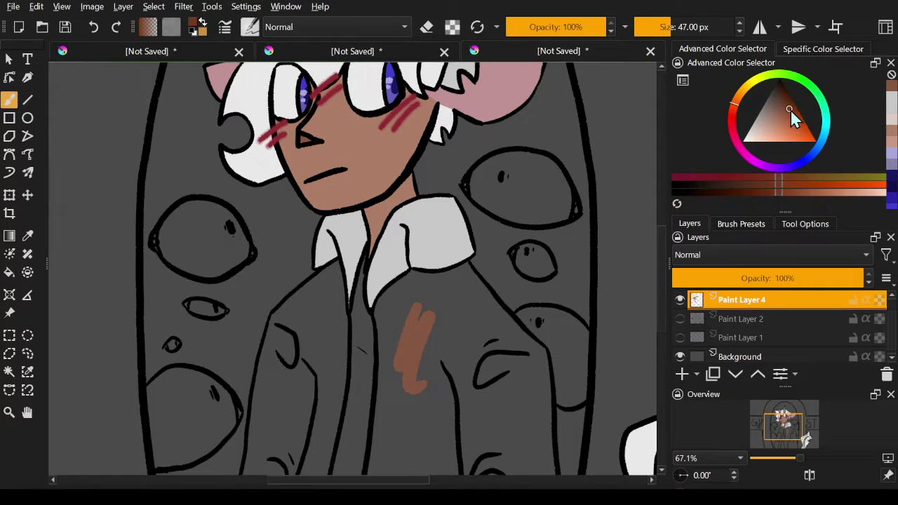
{"action": "mouse_move", "coordinate": [424, 356]}
{"action": "left_mouse_down"}
{"action": "mouse_move", "coordinate": [438, 310]}
{"action": "mouse_move", "coordinate": [430, 304]}
{"action": "mouse_move", "coordinate": [410, 338]}
{"action": "left_mouse_up"}
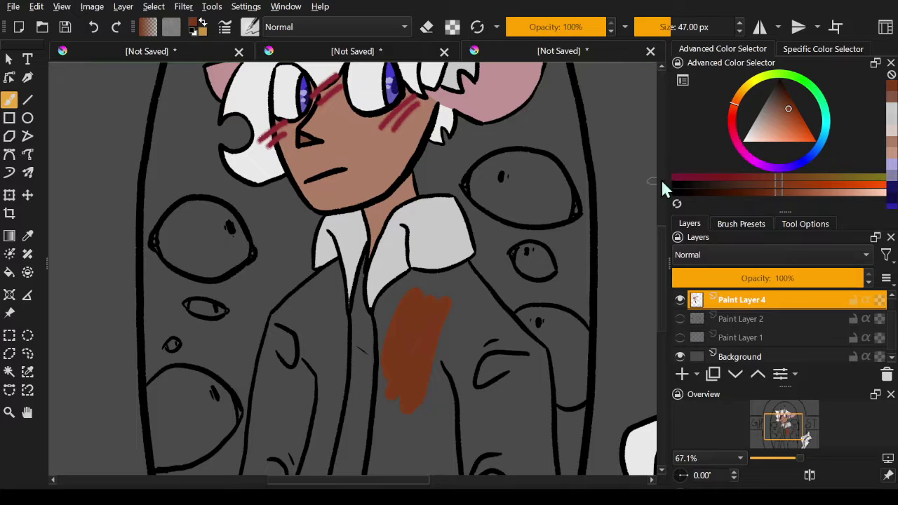
{"action": "left_click_drag", "start_coordinate": [771, 117], "coordinate": [757, 112]}
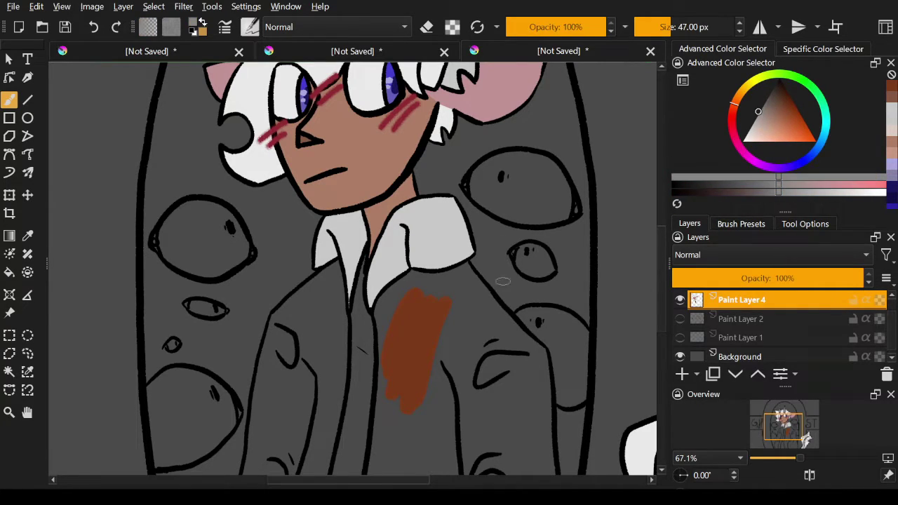
{"action": "mouse_move", "coordinate": [431, 299]}
{"action": "left_mouse_down"}
{"action": "mouse_move", "coordinate": [404, 400]}
{"action": "mouse_move", "coordinate": [452, 300]}
{"action": "left_mouse_up"}
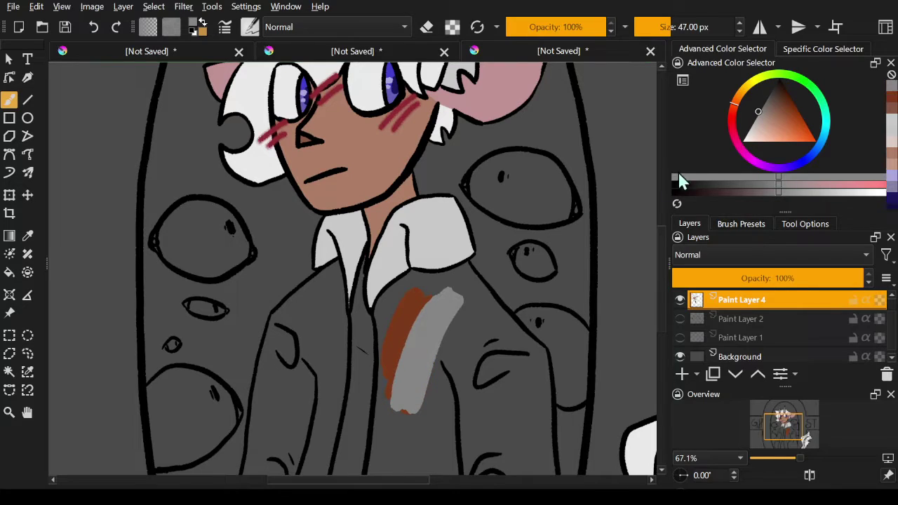
Step: Choose a dark red and paint it over the test swatches on the jacket's chest, extending towards the shoulder
{"action": "left_click", "coordinate": [731, 121]}
{"action": "mouse_move", "coordinate": [777, 126]}
{"action": "left_mouse_down"}
{"action": "mouse_move", "coordinate": [786, 133]}
{"action": "mouse_move", "coordinate": [787, 108]}
{"action": "left_mouse_up"}
{"action": "mouse_move", "coordinate": [419, 342]}
{"action": "left_mouse_down"}
{"action": "mouse_move", "coordinate": [427, 344]}
{"action": "mouse_move", "coordinate": [449, 294]}
{"action": "mouse_move", "coordinate": [406, 361]}
{"action": "mouse_move", "coordinate": [388, 367]}
{"action": "left_mouse_up"}
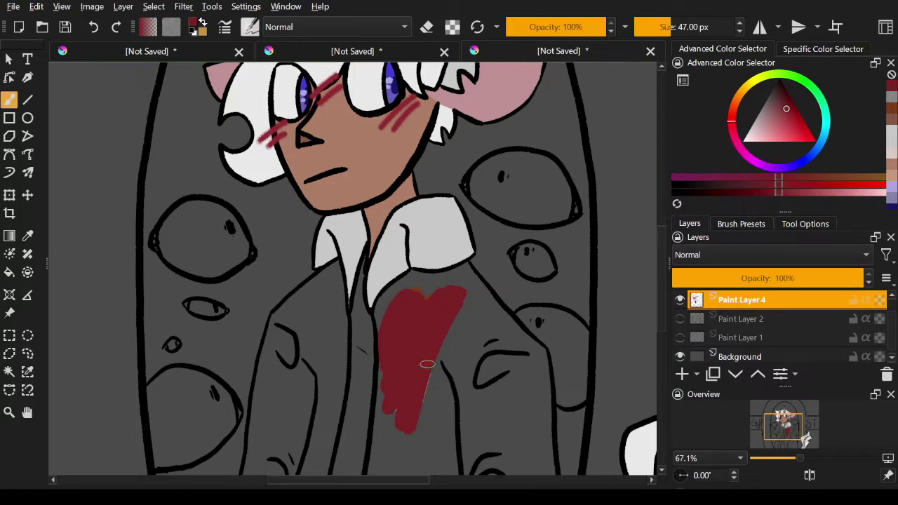
{"action": "left_click_drag", "start_coordinate": [427, 364], "coordinate": [421, 397]}
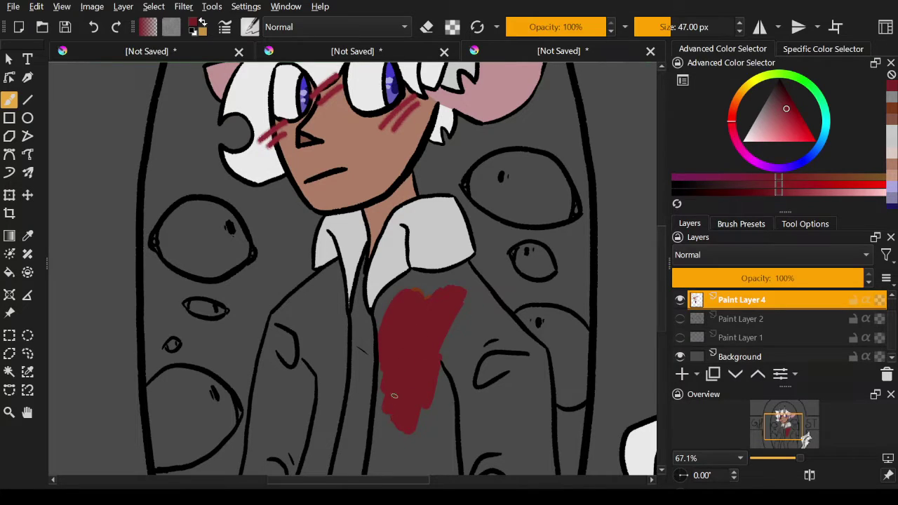
{"action": "mouse_move", "coordinate": [398, 300]}
{"action": "left_mouse_down"}
{"action": "mouse_move", "coordinate": [423, 296]}
{"action": "mouse_move", "coordinate": [446, 288]}
{"action": "mouse_move", "coordinate": [471, 324]}
{"action": "mouse_move", "coordinate": [462, 285]}
{"action": "mouse_move", "coordinate": [468, 352]}
{"action": "left_mouse_up"}
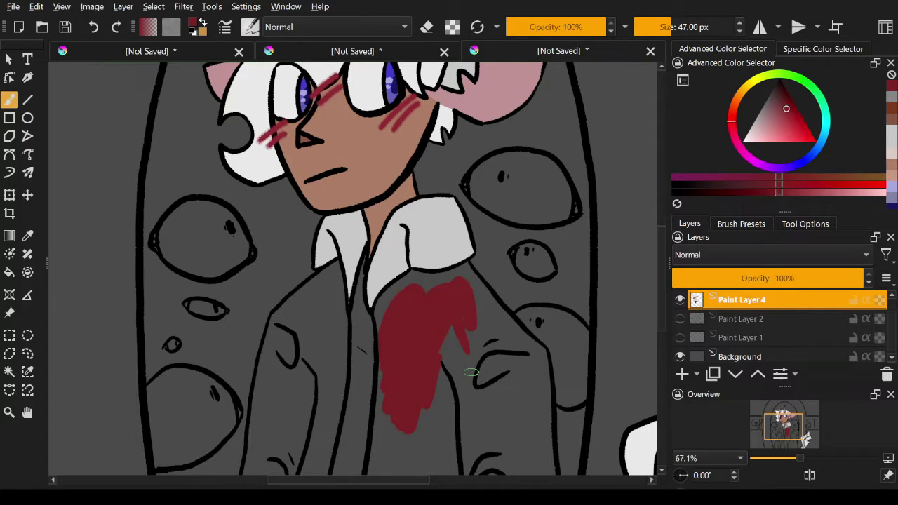
Step: Paint mid-grey strokes beside the dark red patch near the jacket's shoulder and choose a darker grey
{"action": "left_click", "coordinate": [761, 119]}
{"action": "left_click_drag", "start_coordinate": [763, 122], "coordinate": [756, 114]}
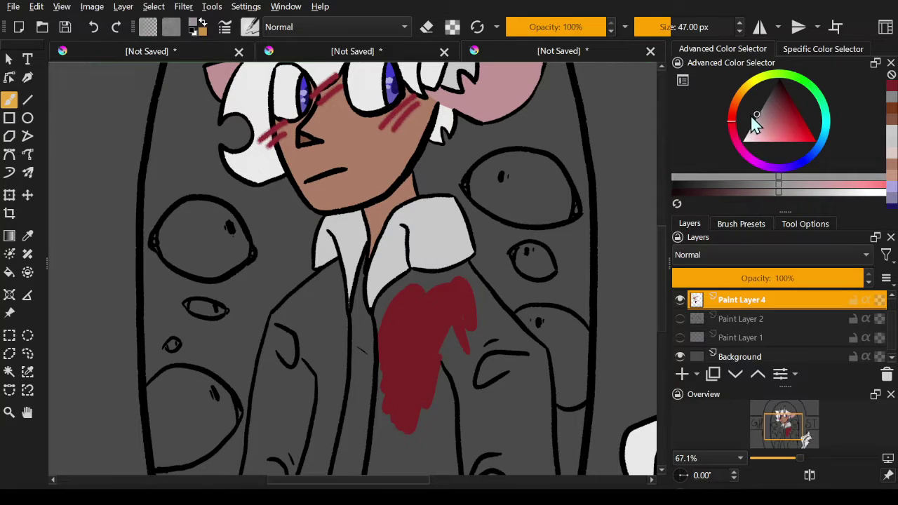
{"action": "left_click_drag", "start_coordinate": [488, 287], "coordinate": [468, 364]}
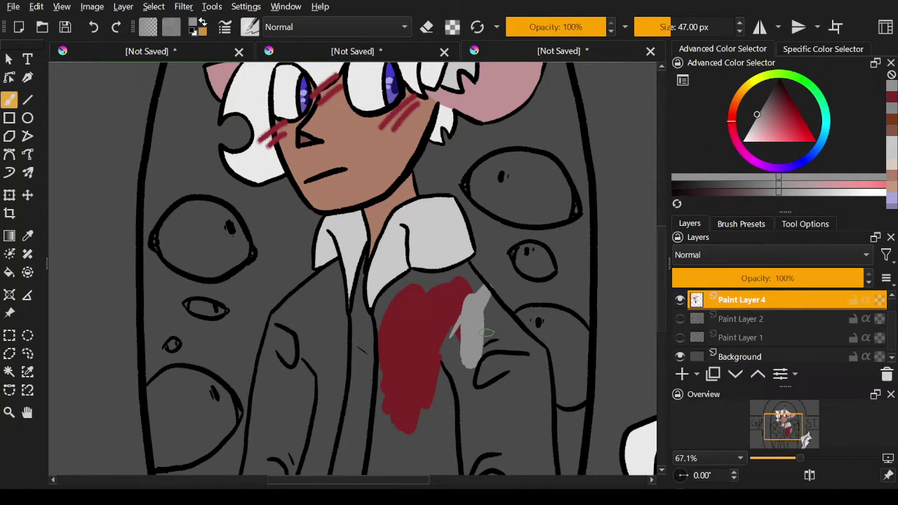
{"action": "left_click_drag", "start_coordinate": [763, 114], "coordinate": [763, 104]}
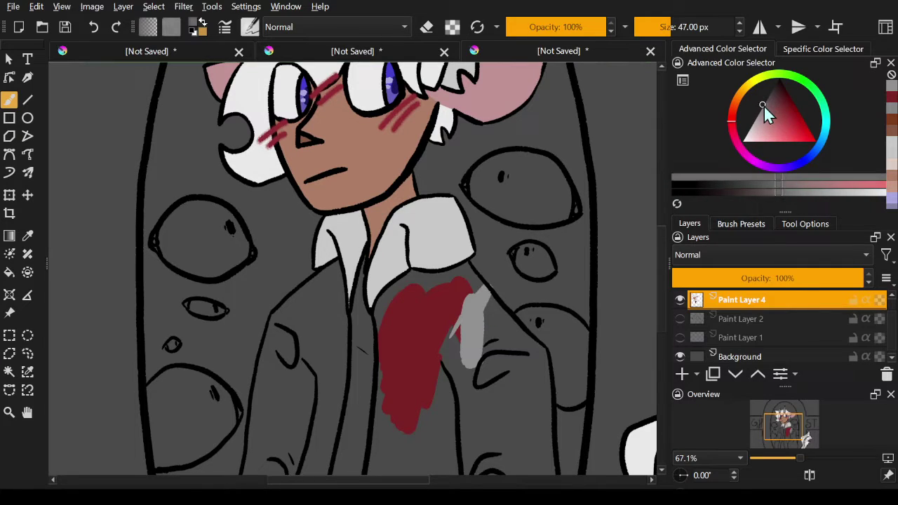
Step: Paint over the dark red patch on the jacket's chest with light grey and extend it towards the shoulder
{"action": "mouse_move", "coordinate": [468, 294]}
{"action": "left_mouse_down"}
{"action": "mouse_move", "coordinate": [454, 365]}
{"action": "mouse_move", "coordinate": [484, 350]}
{"action": "mouse_move", "coordinate": [493, 362]}
{"action": "left_mouse_up"}
{"action": "left_click_drag", "start_coordinate": [766, 116], "coordinate": [754, 118]}
{"action": "mouse_move", "coordinate": [467, 300]}
{"action": "left_mouse_down"}
{"action": "mouse_move", "coordinate": [505, 339]}
{"action": "mouse_move", "coordinate": [507, 325]}
{"action": "mouse_move", "coordinate": [465, 267]}
{"action": "mouse_move", "coordinate": [447, 276]}
{"action": "mouse_move", "coordinate": [413, 275]}
{"action": "mouse_move", "coordinate": [425, 268]}
{"action": "mouse_move", "coordinate": [406, 275]}
{"action": "mouse_move", "coordinate": [379, 305]}
{"action": "mouse_move", "coordinate": [376, 317]}
{"action": "mouse_move", "coordinate": [393, 289]}
{"action": "mouse_move", "coordinate": [378, 338]}
{"action": "mouse_move", "coordinate": [396, 293]}
{"action": "mouse_move", "coordinate": [382, 415]}
{"action": "mouse_move", "coordinate": [398, 444]}
{"action": "mouse_move", "coordinate": [400, 308]}
{"action": "mouse_move", "coordinate": [421, 437]}
{"action": "mouse_move", "coordinate": [421, 303]}
{"action": "mouse_move", "coordinate": [440, 381]}
{"action": "mouse_move", "coordinate": [466, 279]}
{"action": "mouse_move", "coordinate": [433, 310]}
{"action": "mouse_move", "coordinate": [410, 291]}
{"action": "left_mouse_up"}
{"action": "mouse_move", "coordinate": [452, 344]}
{"action": "left_mouse_down"}
{"action": "mouse_move", "coordinate": [461, 371]}
{"action": "mouse_move", "coordinate": [467, 329]}
{"action": "left_mouse_up"}
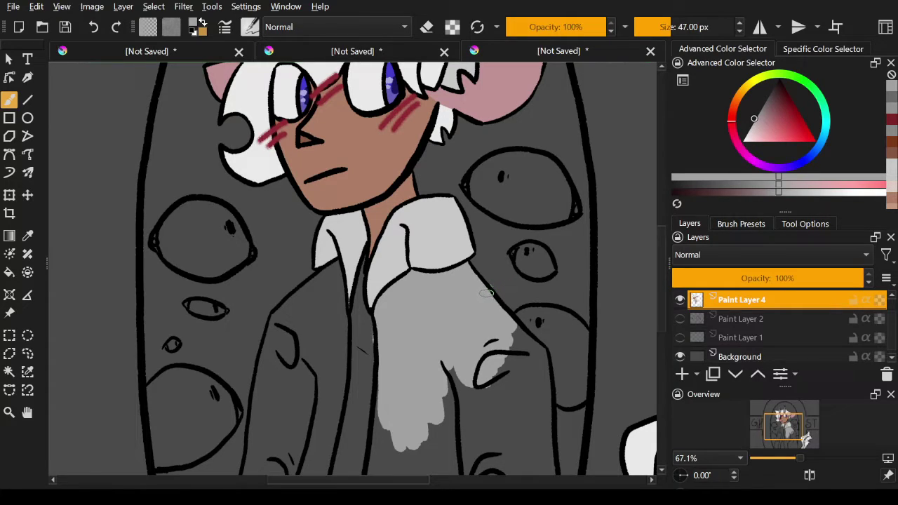
Step: Recolour the painted jacket area with a medium grey fill
{"action": "left_click", "coordinate": [758, 110]}
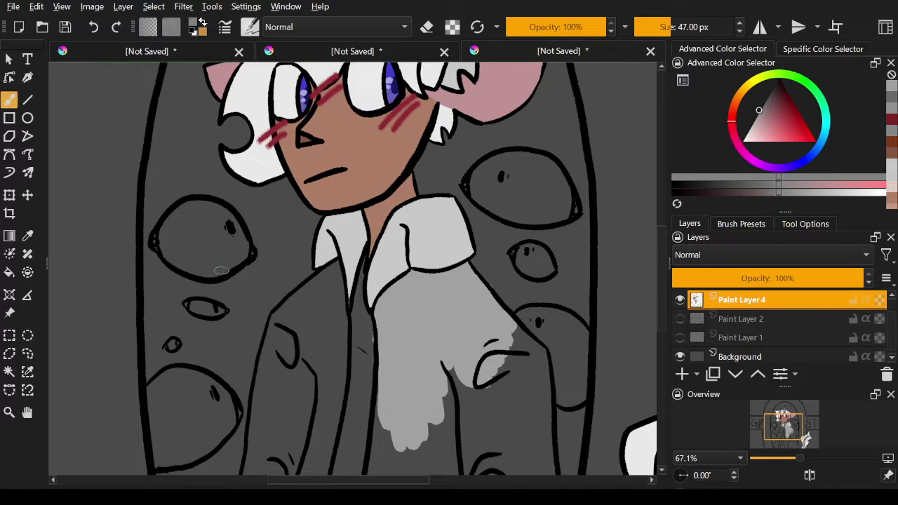
{"action": "left_click", "coordinate": [9, 271]}
{"action": "left_click", "coordinate": [448, 320]}
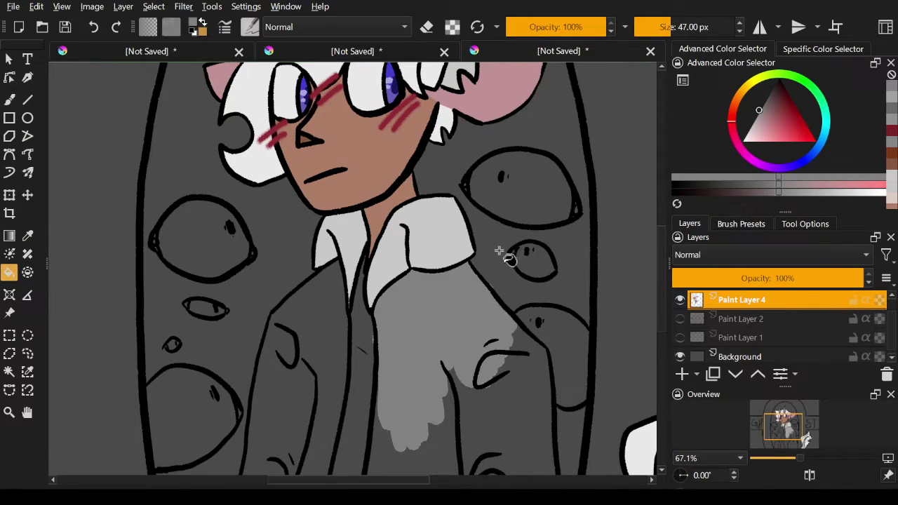
Step: Try a darker grey fill on the painted jacket area and return it to medium grey
{"action": "left_click", "coordinate": [762, 104]}
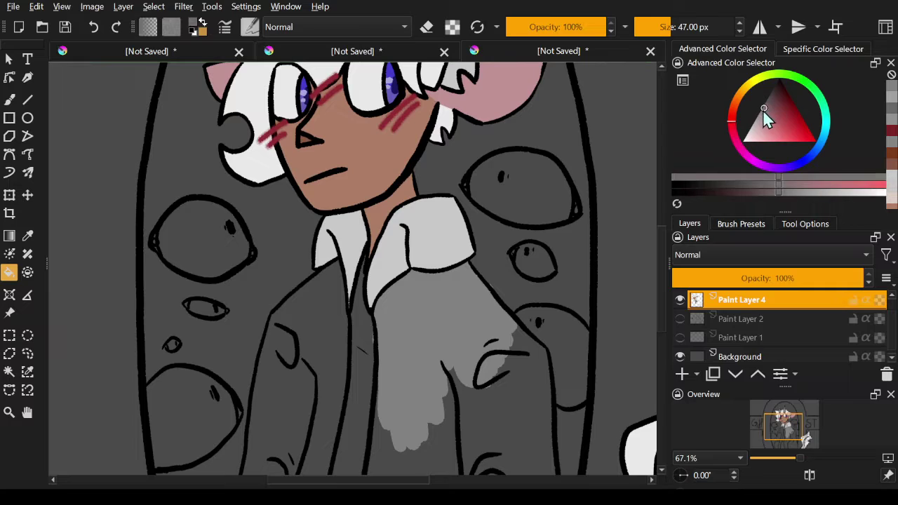
{"action": "left_click", "coordinate": [461, 338]}
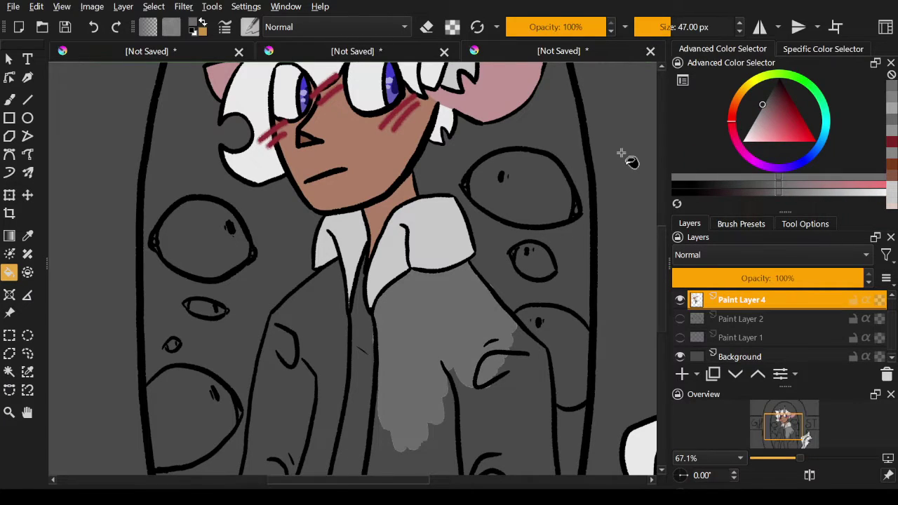
{"action": "left_click", "coordinate": [761, 110]}
{"action": "left_click", "coordinate": [759, 111]}
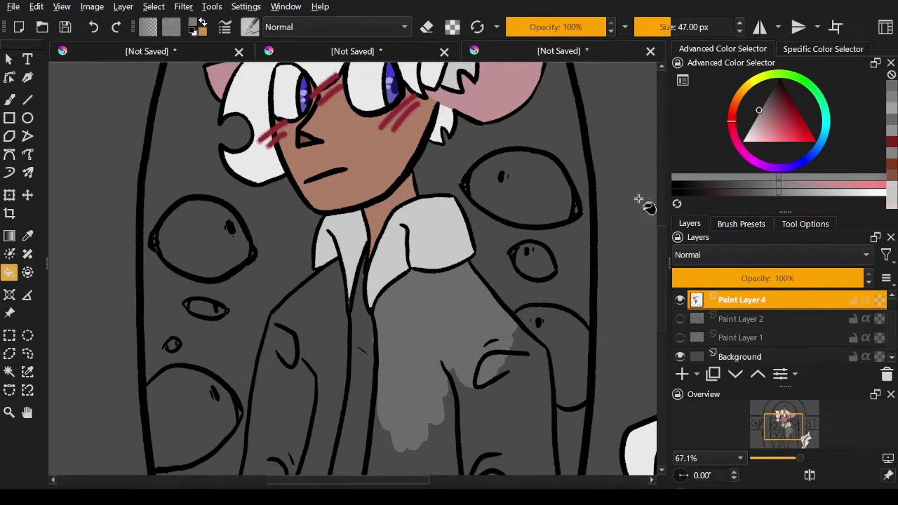
{"action": "left_click", "coordinate": [459, 342]}
Step: Brush the medium grey over the jacket's chest and upper sleeve down to the elbow folds
{"action": "key", "text": "b"}
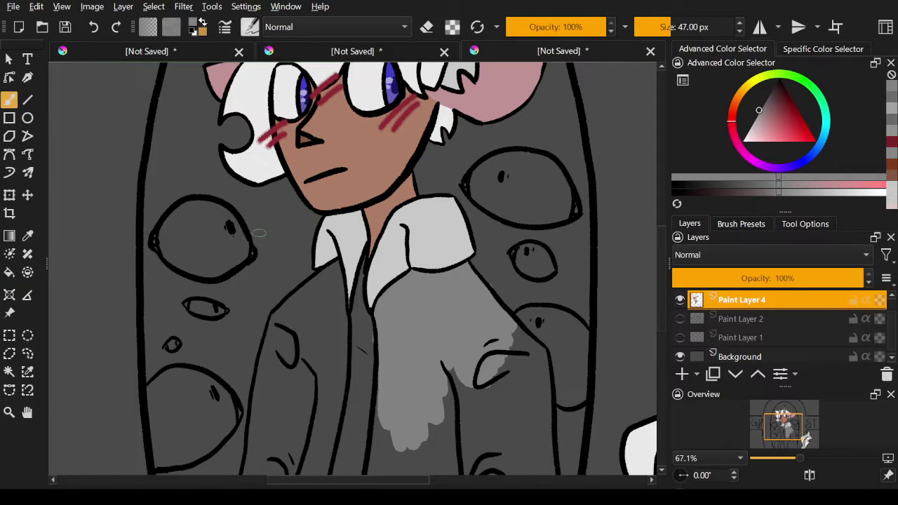
{"action": "mouse_move", "coordinate": [449, 379]}
{"action": "left_mouse_down"}
{"action": "mouse_move", "coordinate": [455, 415]}
{"action": "mouse_move", "coordinate": [514, 410]}
{"action": "mouse_move", "coordinate": [531, 365]}
{"action": "mouse_move", "coordinate": [523, 344]}
{"action": "mouse_move", "coordinate": [534, 347]}
{"action": "left_mouse_up"}
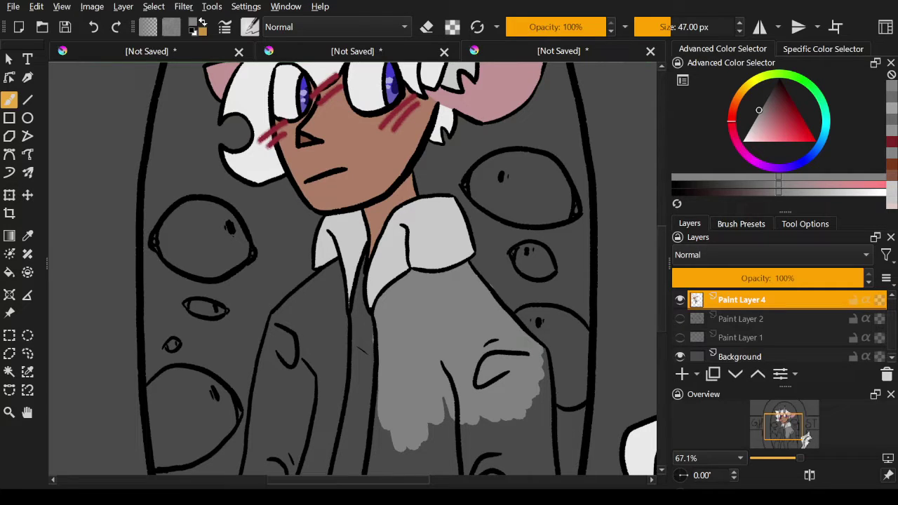
{"action": "mouse_move", "coordinate": [545, 372]}
{"action": "left_mouse_down"}
{"action": "mouse_move", "coordinate": [554, 448]}
{"action": "mouse_move", "coordinate": [537, 410]}
{"action": "left_mouse_up"}
{"action": "scroll", "coordinate": [657, 286], "scroll_direction": "down", "scroll_amount": 5}
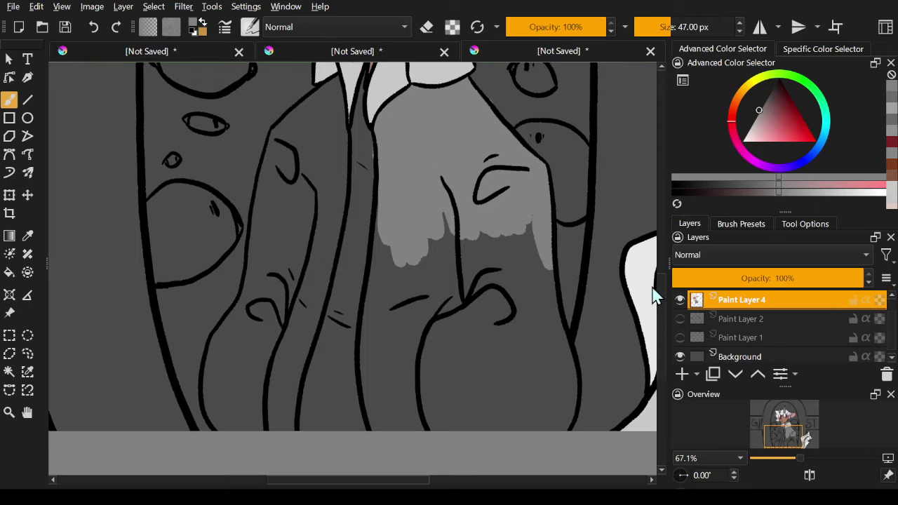
{"action": "left_click_drag", "start_coordinate": [552, 290], "coordinate": [372, 301]}
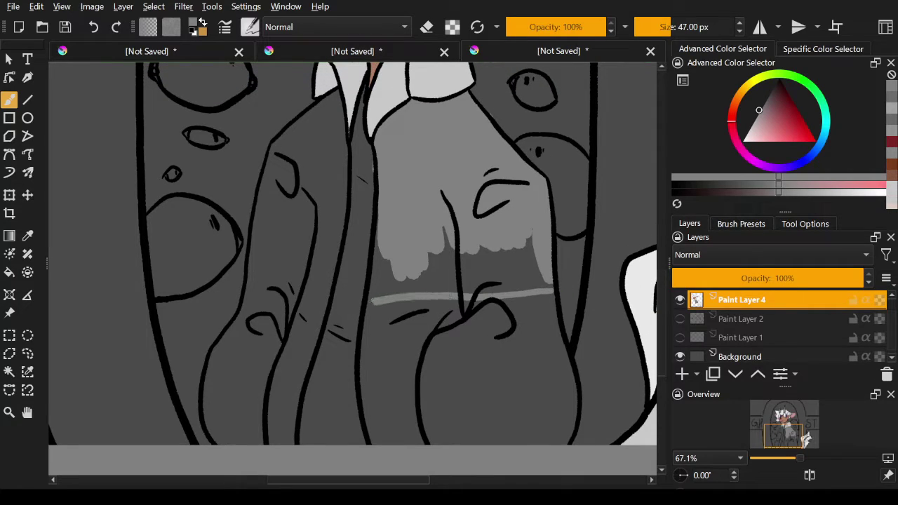
{"action": "mouse_move", "coordinate": [377, 230]}
{"action": "left_mouse_down"}
{"action": "mouse_move", "coordinate": [373, 272]}
{"action": "mouse_move", "coordinate": [376, 188]}
{"action": "mouse_move", "coordinate": [369, 302]}
{"action": "mouse_move", "coordinate": [408, 274]}
{"action": "mouse_move", "coordinate": [457, 262]}
{"action": "mouse_move", "coordinate": [478, 271]}
{"action": "mouse_move", "coordinate": [484, 301]}
{"action": "mouse_move", "coordinate": [497, 263]}
{"action": "mouse_move", "coordinate": [550, 285]}
{"action": "mouse_move", "coordinate": [551, 340]}
{"action": "left_mouse_up"}
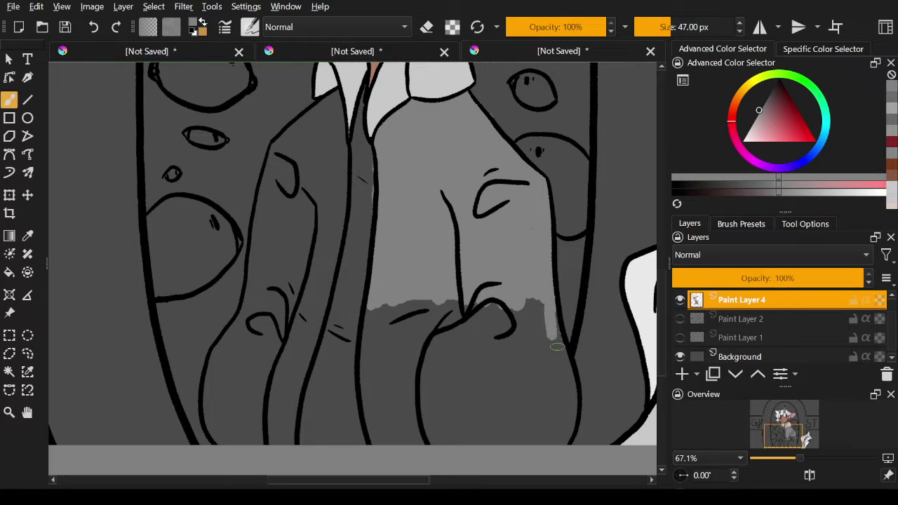
Step: Extend the medium grey over the lower sleeve and jacket front down to the canvas edge
{"action": "left_click_drag", "start_coordinate": [575, 385], "coordinate": [354, 391]}
{"action": "mouse_move", "coordinate": [391, 353]}
{"action": "left_mouse_down"}
{"action": "mouse_move", "coordinate": [370, 316]}
{"action": "mouse_move", "coordinate": [368, 379]}
{"action": "mouse_move", "coordinate": [378, 309]}
{"action": "mouse_move", "coordinate": [393, 383]}
{"action": "mouse_move", "coordinate": [406, 386]}
{"action": "mouse_move", "coordinate": [414, 308]}
{"action": "mouse_move", "coordinate": [431, 382]}
{"action": "mouse_move", "coordinate": [444, 305]}
{"action": "mouse_move", "coordinate": [459, 386]}
{"action": "mouse_move", "coordinate": [467, 322]}
{"action": "mouse_move", "coordinate": [471, 401]}
{"action": "mouse_move", "coordinate": [491, 393]}
{"action": "mouse_move", "coordinate": [540, 309]}
{"action": "mouse_move", "coordinate": [557, 382]}
{"action": "mouse_move", "coordinate": [570, 396]}
{"action": "mouse_move", "coordinate": [561, 315]}
{"action": "mouse_move", "coordinate": [571, 386]}
{"action": "left_mouse_up"}
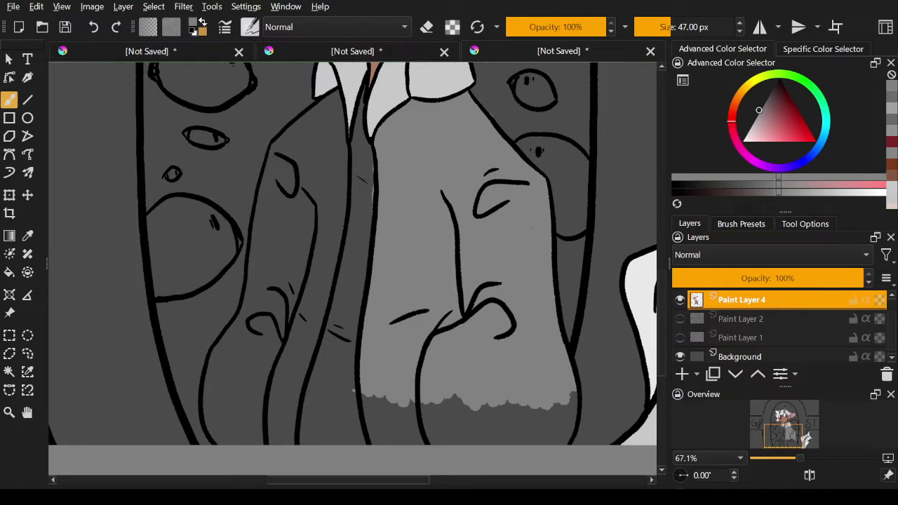
{"action": "mouse_move", "coordinate": [567, 350]}
{"action": "left_mouse_down"}
{"action": "mouse_move", "coordinate": [573, 407]}
{"action": "mouse_move", "coordinate": [561, 438]}
{"action": "mouse_move", "coordinate": [569, 442]}
{"action": "mouse_move", "coordinate": [540, 428]}
{"action": "mouse_move", "coordinate": [366, 422]}
{"action": "left_mouse_up"}
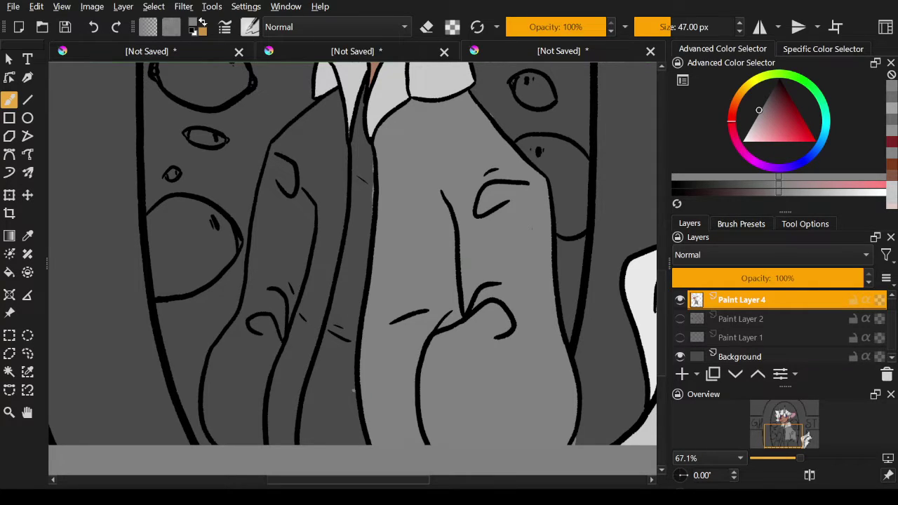
Step: Erase the stray grey paint outside the jacket's outline along the front opening
{"action": "key", "text": "e"}
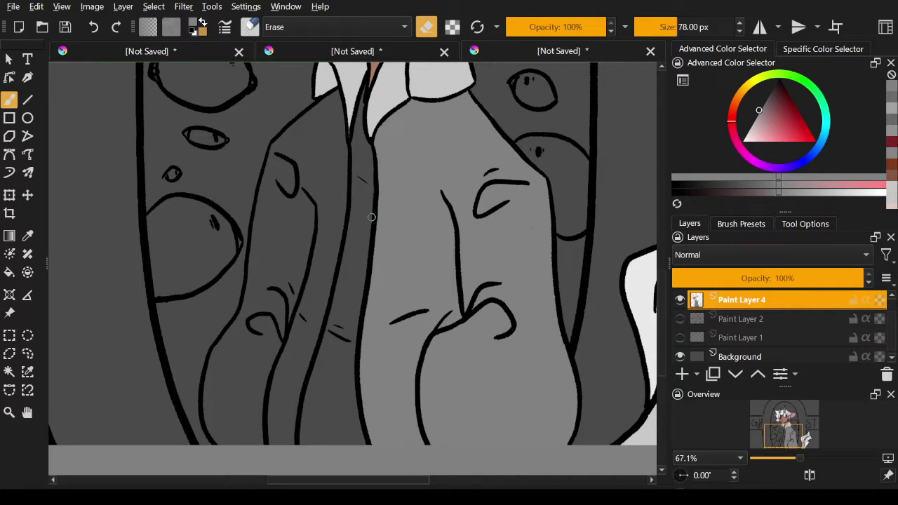
{"action": "key", "text": "e"}
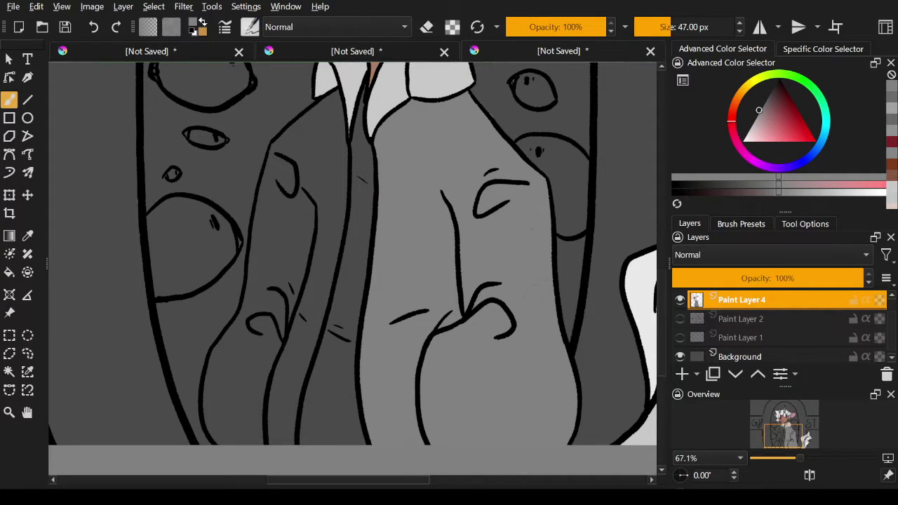
{"action": "key", "text": "e"}
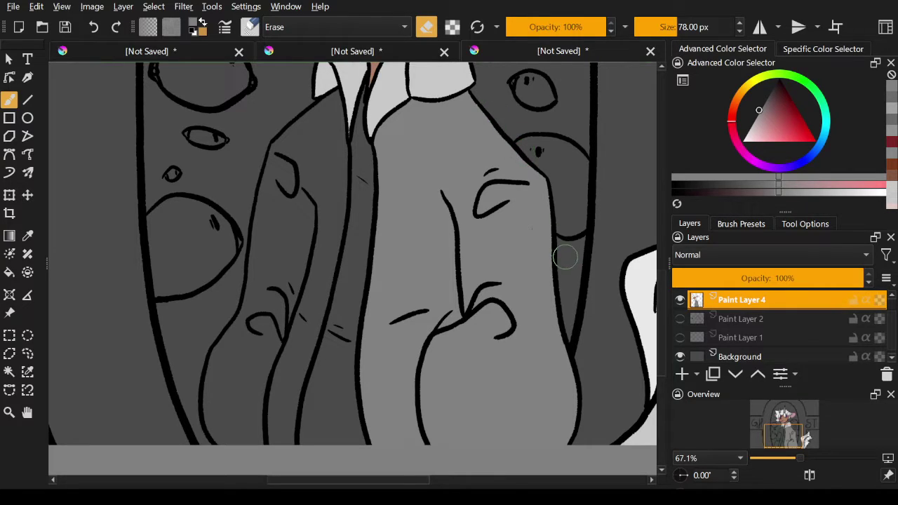
{"action": "scroll", "coordinate": [659, 276], "scroll_direction": "up", "scroll_amount": 2}
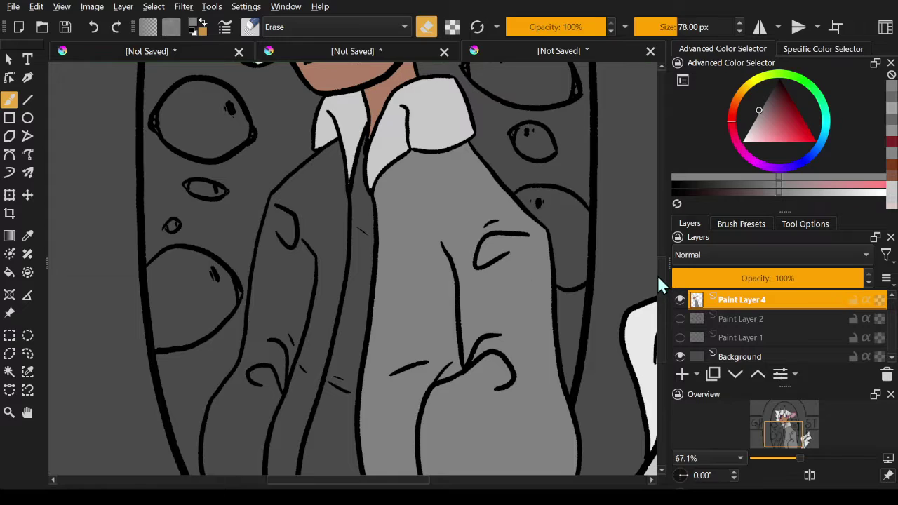
{"action": "scroll", "coordinate": [658, 282], "scroll_direction": "down", "scroll_amount": 2}
{"action": "scroll", "coordinate": [657, 290], "scroll_direction": "up", "scroll_amount": 1}
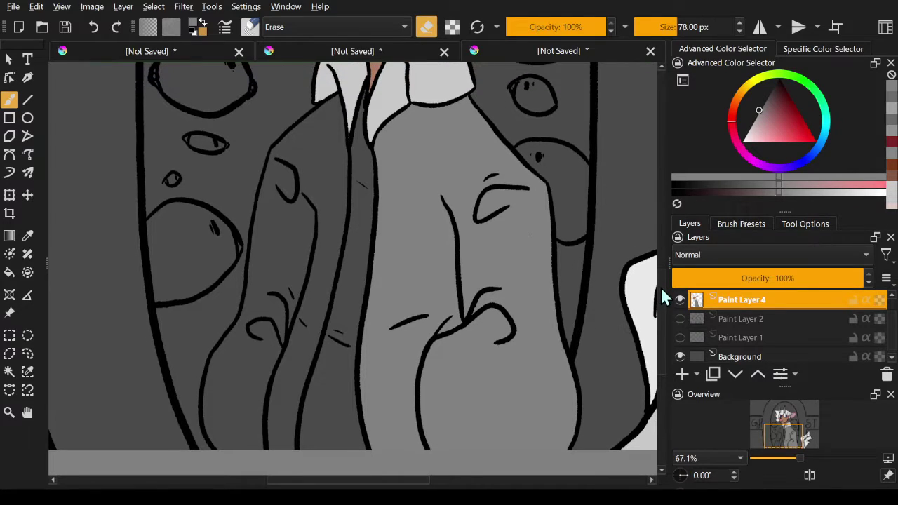
{"action": "scroll", "coordinate": [640, 260], "scroll_direction": "up", "scroll_amount": 1}
Step: Paint the shoulder and sleeve on the jacket's other side with the same medium grey
{"action": "key", "text": "e"}
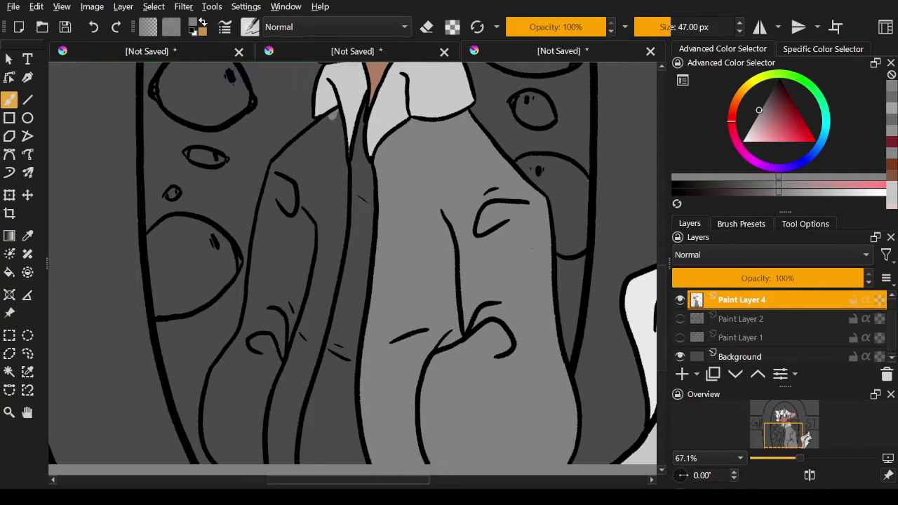
{"action": "left_click_drag", "start_coordinate": [321, 124], "coordinate": [279, 157]}
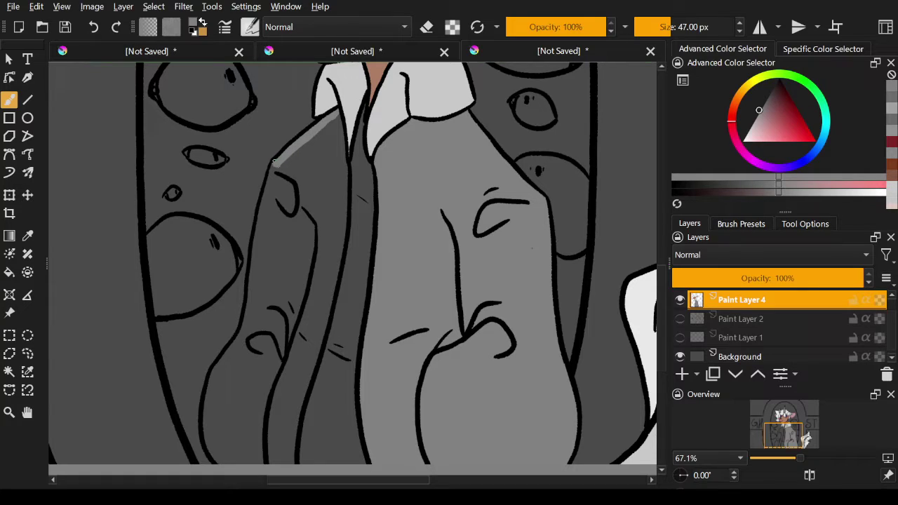
{"action": "mouse_move", "coordinate": [268, 192]}
{"action": "left_mouse_down"}
{"action": "mouse_move", "coordinate": [244, 322]}
{"action": "mouse_move", "coordinate": [206, 392]}
{"action": "mouse_move", "coordinate": [221, 463]}
{"action": "mouse_move", "coordinate": [231, 460]}
{"action": "mouse_move", "coordinate": [228, 410]}
{"action": "mouse_move", "coordinate": [244, 449]}
{"action": "mouse_move", "coordinate": [243, 403]}
{"action": "mouse_move", "coordinate": [263, 461]}
{"action": "mouse_move", "coordinate": [275, 362]}
{"action": "mouse_move", "coordinate": [311, 245]}
{"action": "mouse_move", "coordinate": [308, 145]}
{"action": "left_mouse_up"}
{"action": "mouse_move", "coordinate": [338, 117]}
{"action": "left_mouse_down"}
{"action": "mouse_move", "coordinate": [314, 211]}
{"action": "mouse_move", "coordinate": [308, 158]}
{"action": "mouse_move", "coordinate": [273, 217]}
{"action": "mouse_move", "coordinate": [288, 284]}
{"action": "mouse_move", "coordinate": [293, 231]}
{"action": "mouse_move", "coordinate": [298, 277]}
{"action": "left_mouse_up"}
{"action": "mouse_move", "coordinate": [300, 238]}
{"action": "left_mouse_down"}
{"action": "mouse_move", "coordinate": [286, 312]}
{"action": "mouse_move", "coordinate": [265, 358]}
{"action": "mouse_move", "coordinate": [261, 281]}
{"action": "left_mouse_up"}
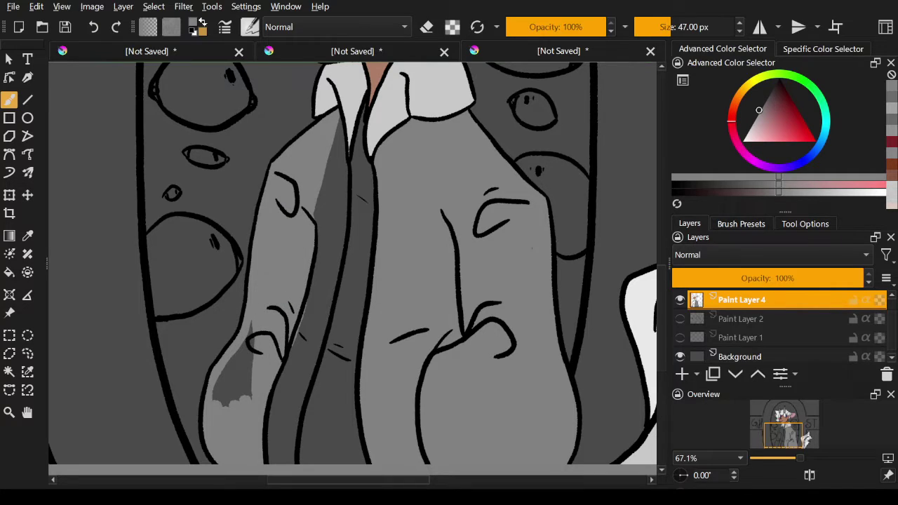
{"action": "mouse_move", "coordinate": [253, 339]}
{"action": "left_mouse_down"}
{"action": "mouse_move", "coordinate": [247, 386]}
{"action": "mouse_move", "coordinate": [238, 343]}
{"action": "mouse_move", "coordinate": [224, 403]}
{"action": "mouse_move", "coordinate": [215, 379]}
{"action": "left_mouse_up"}
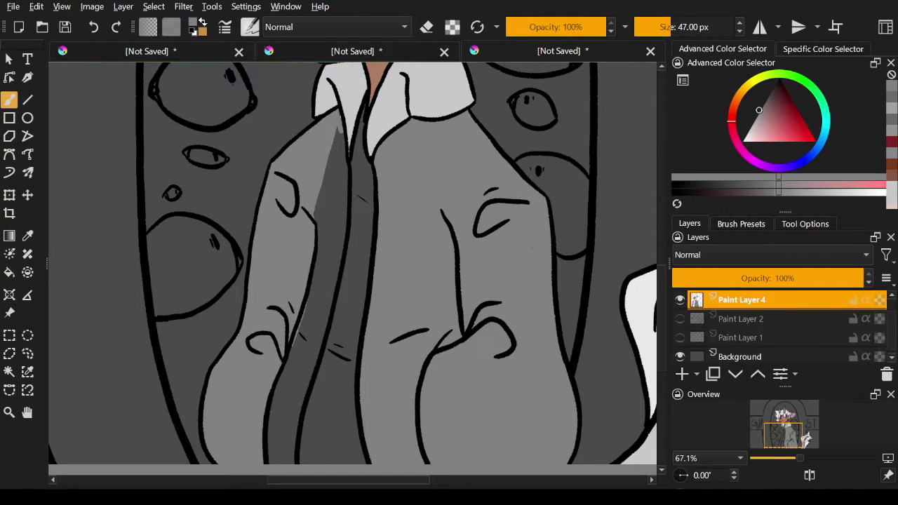
Step: Fill the jacket's remaining front panel with medium grey and erase the paint spilled into the shirt opening
{"action": "mouse_move", "coordinate": [341, 128]}
{"action": "left_mouse_down"}
{"action": "mouse_move", "coordinate": [348, 196]}
{"action": "mouse_move", "coordinate": [338, 253]}
{"action": "mouse_move", "coordinate": [281, 441]}
{"action": "mouse_move", "coordinate": [302, 397]}
{"action": "mouse_move", "coordinate": [300, 363]}
{"action": "mouse_move", "coordinate": [275, 385]}
{"action": "mouse_move", "coordinate": [339, 133]}
{"action": "left_mouse_up"}
{"action": "left_click_drag", "start_coordinate": [347, 197], "coordinate": [330, 280]}
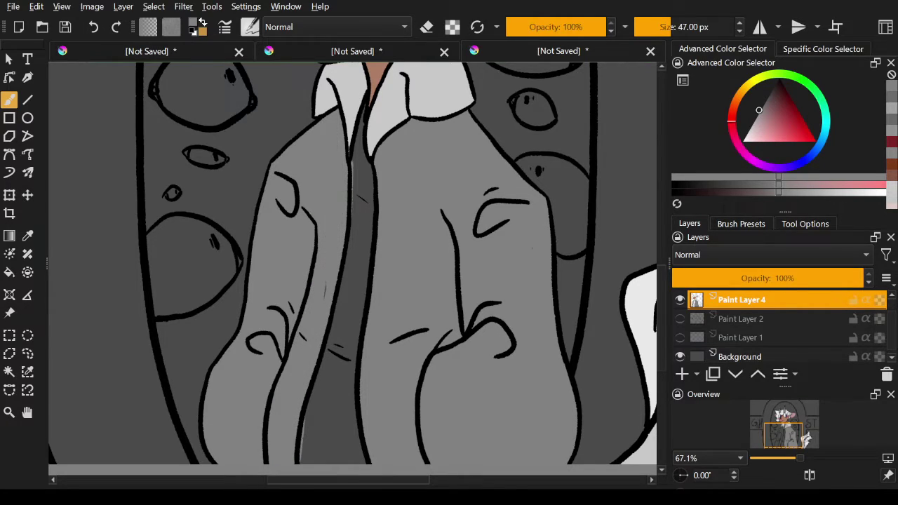
{"action": "key", "text": "e"}
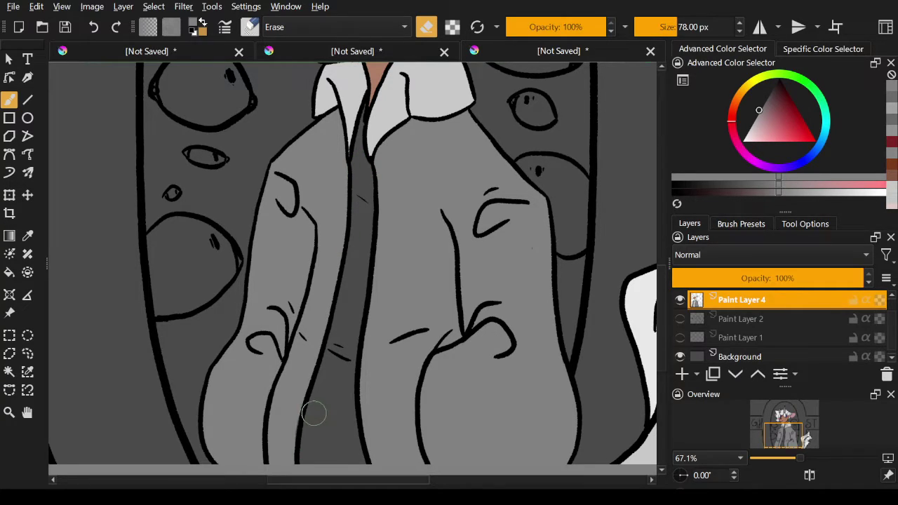
{"action": "key", "text": "e"}
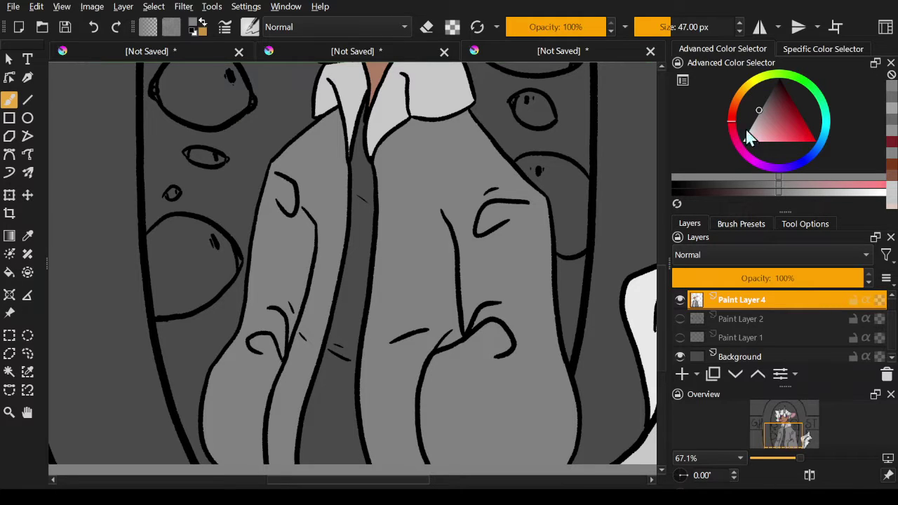
Step: Try a lighter grey on the top of the shirt between the jacket fronts
{"action": "mouse_move", "coordinate": [661, 281]}
{"action": "left_mouse_down"}
{"action": "mouse_move", "coordinate": [663, 225]}
{"action": "mouse_move", "coordinate": [660, 281]}
{"action": "left_mouse_up"}
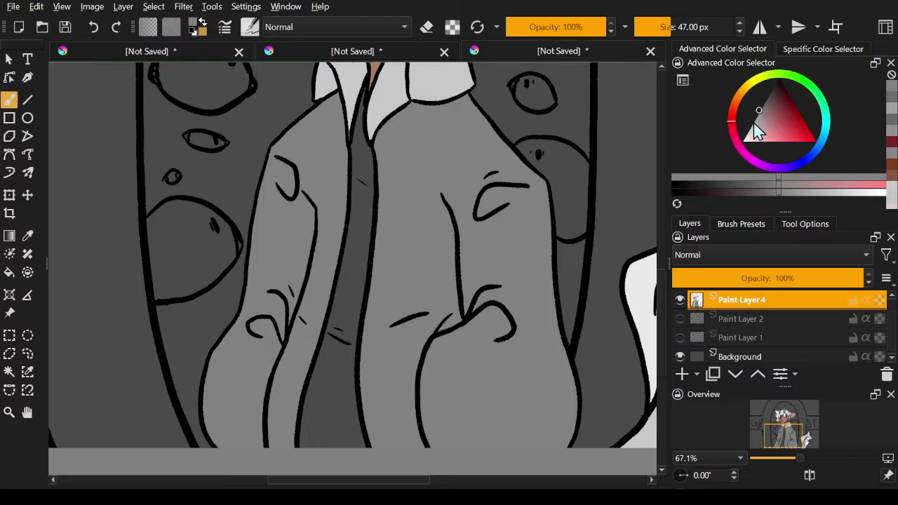
{"action": "left_click_drag", "start_coordinate": [756, 120], "coordinate": [754, 119]}
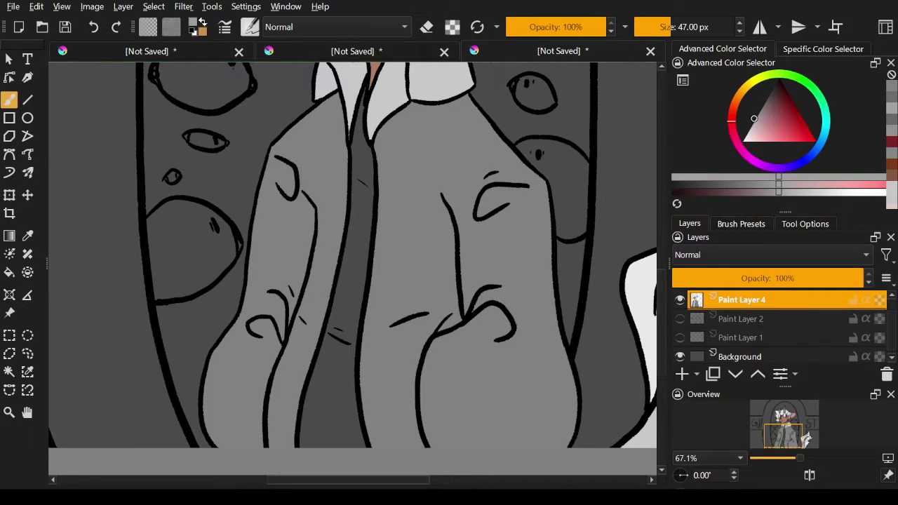
{"action": "mouse_move", "coordinate": [359, 110]}
{"action": "left_mouse_down"}
{"action": "mouse_move", "coordinate": [354, 147]}
{"action": "mouse_move", "coordinate": [362, 111]}
{"action": "mouse_move", "coordinate": [363, 150]}
{"action": "mouse_move", "coordinate": [364, 93]}
{"action": "mouse_move", "coordinate": [370, 164]}
{"action": "left_mouse_up"}
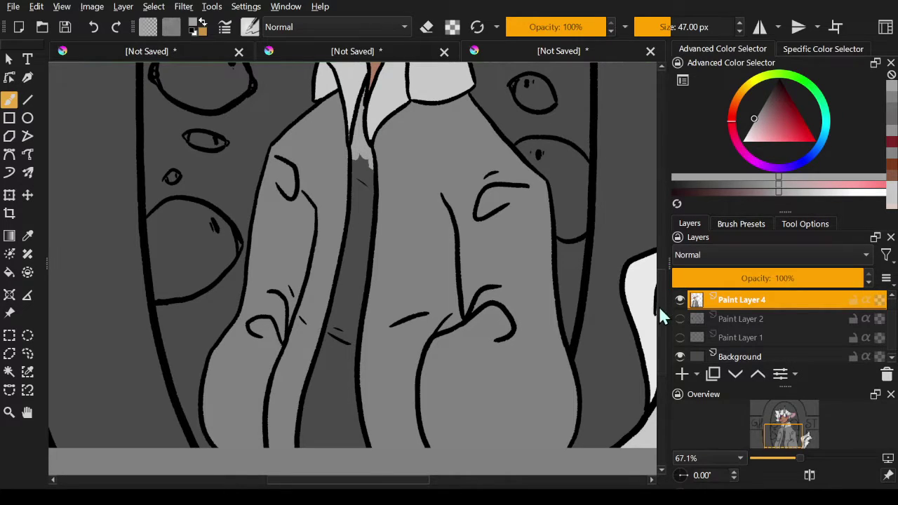
Step: Sample the pale grey of the hair tuft by the ear and try it on the shirt's top
{"action": "left_click_drag", "start_coordinate": [660, 316], "coordinate": [655, 246]}
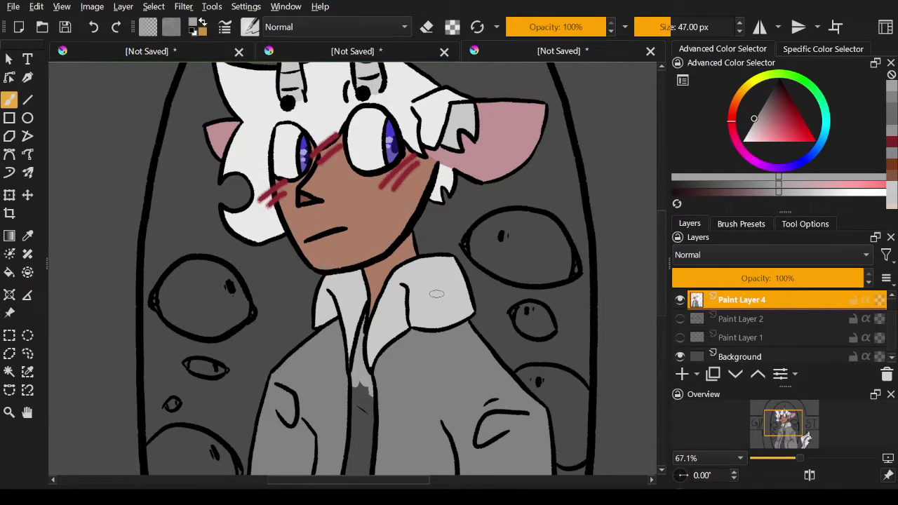
{"action": "left_click", "coordinate": [27, 235]}
{"action": "left_click", "coordinate": [466, 122]}
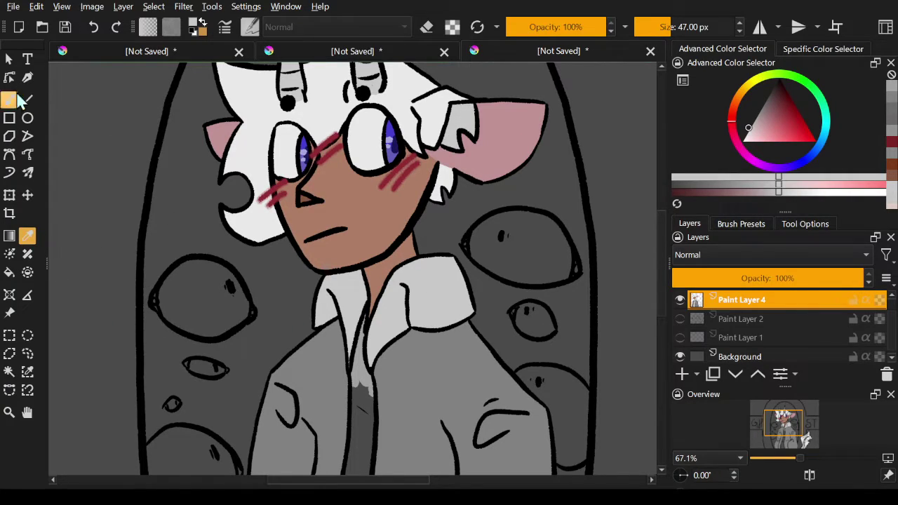
{"action": "left_click", "coordinate": [10, 99]}
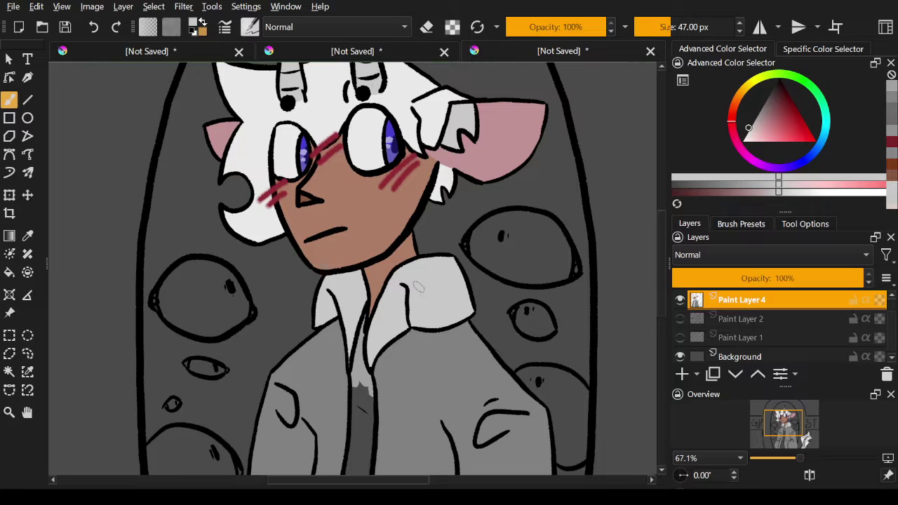
{"action": "left_click_drag", "start_coordinate": [359, 358], "coordinate": [356, 384]}
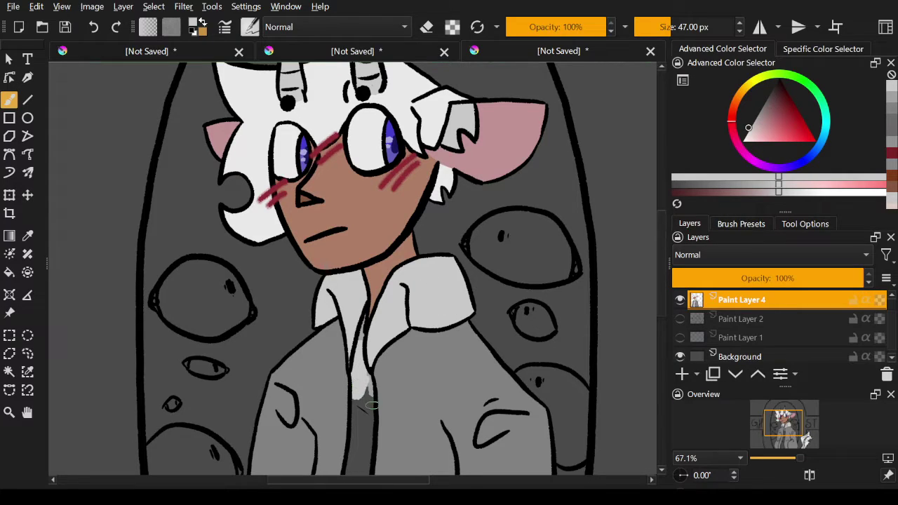
Step: Choose a slightly darker light grey and paint the whole shirt strip between the jacket fronts down to the hem
{"action": "left_click", "coordinate": [751, 130]}
{"action": "left_click", "coordinate": [752, 122]}
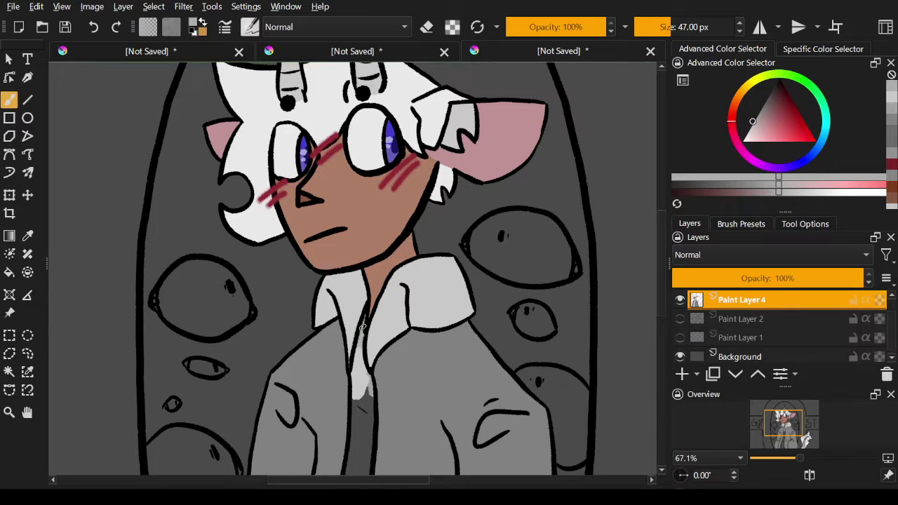
{"action": "left_click_drag", "start_coordinate": [359, 345], "coordinate": [359, 384]}
{"action": "left_click_drag", "start_coordinate": [361, 341], "coordinate": [362, 437]}
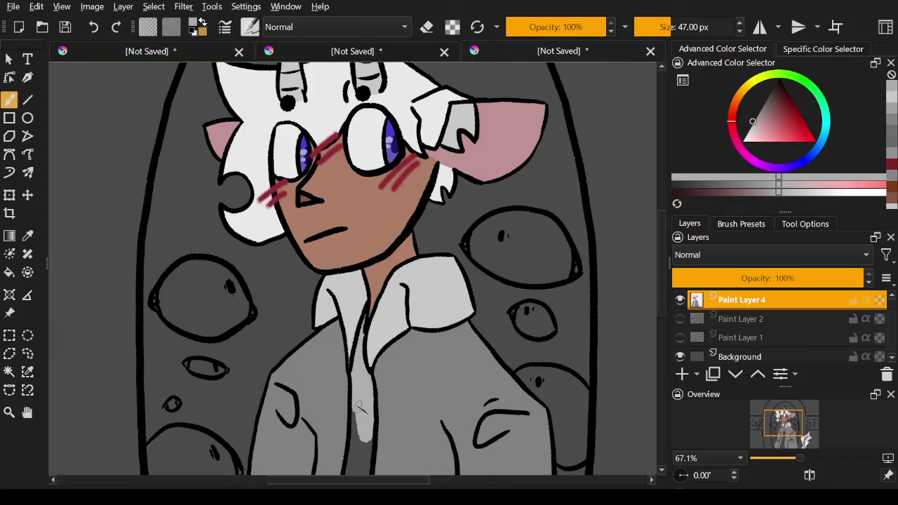
{"action": "scroll", "coordinate": [653, 281], "scroll_direction": "down", "scroll_amount": 5}
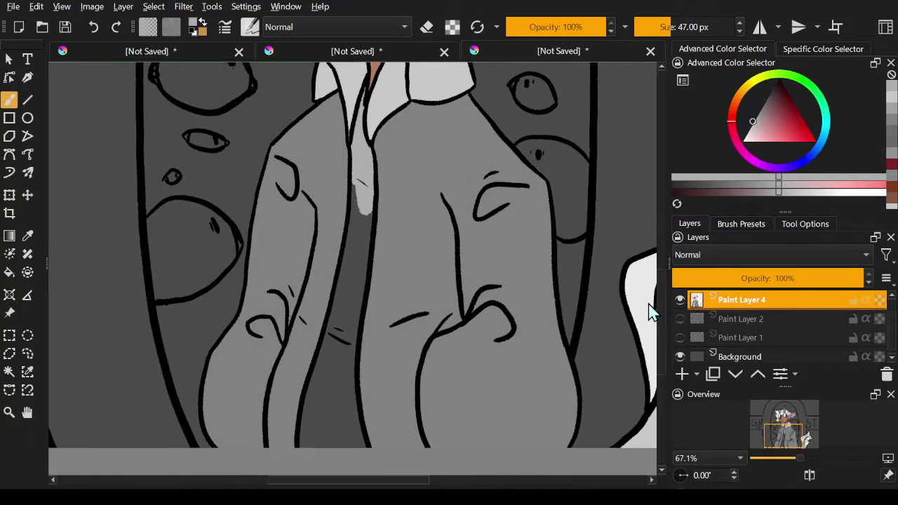
{"action": "mouse_move", "coordinate": [352, 197]}
{"action": "left_mouse_down"}
{"action": "mouse_move", "coordinate": [347, 264]}
{"action": "mouse_move", "coordinate": [304, 442]}
{"action": "mouse_move", "coordinate": [362, 445]}
{"action": "mouse_move", "coordinate": [348, 384]}
{"action": "mouse_move", "coordinate": [369, 455]}
{"action": "mouse_move", "coordinate": [350, 366]}
{"action": "mouse_move", "coordinate": [368, 184]}
{"action": "mouse_move", "coordinate": [320, 436]}
{"action": "mouse_move", "coordinate": [315, 417]}
{"action": "mouse_move", "coordinate": [331, 447]}
{"action": "mouse_move", "coordinate": [345, 444]}
{"action": "mouse_move", "coordinate": [334, 444]}
{"action": "mouse_move", "coordinate": [335, 384]}
{"action": "mouse_move", "coordinate": [354, 294]}
{"action": "mouse_move", "coordinate": [342, 354]}
{"action": "mouse_move", "coordinate": [344, 443]}
{"action": "left_mouse_up"}
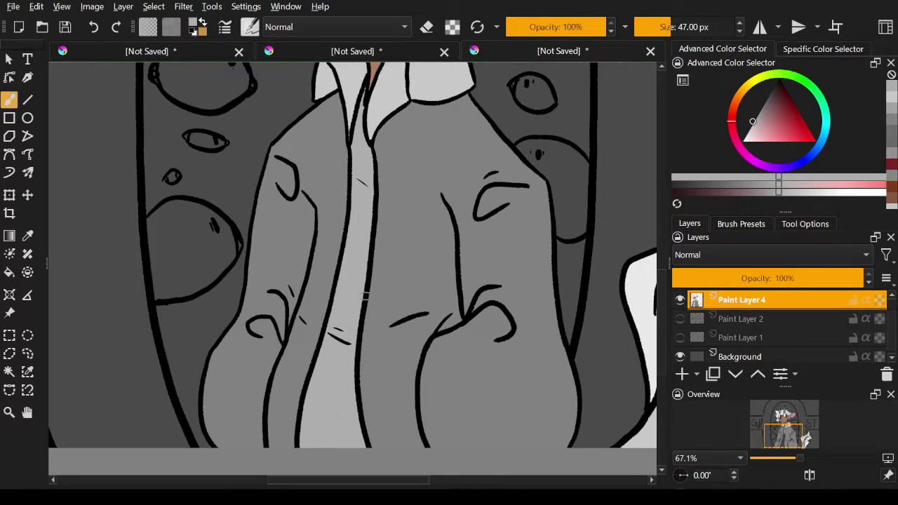
{"action": "left_click_drag", "start_coordinate": [662, 281], "coordinate": [510, 484]}
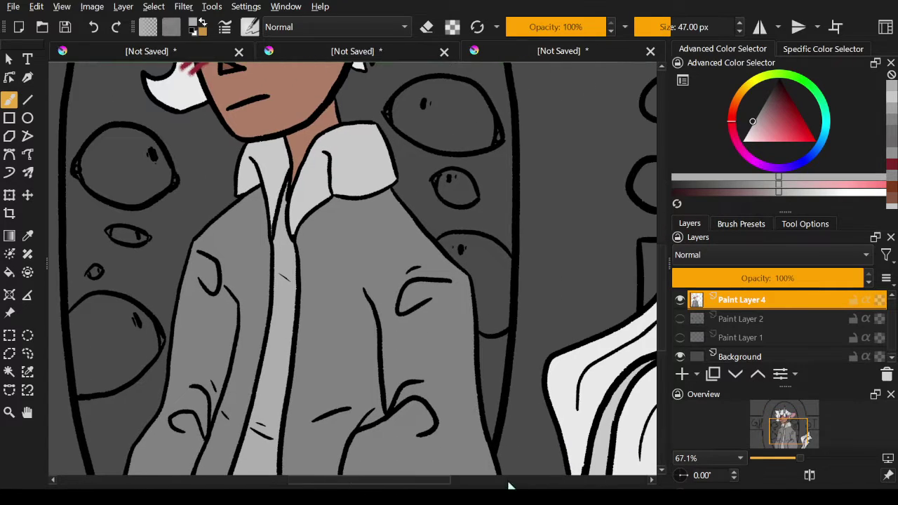
{"action": "scroll", "coordinate": [549, 333], "scroll_direction": "down", "scroll_amount": 2}
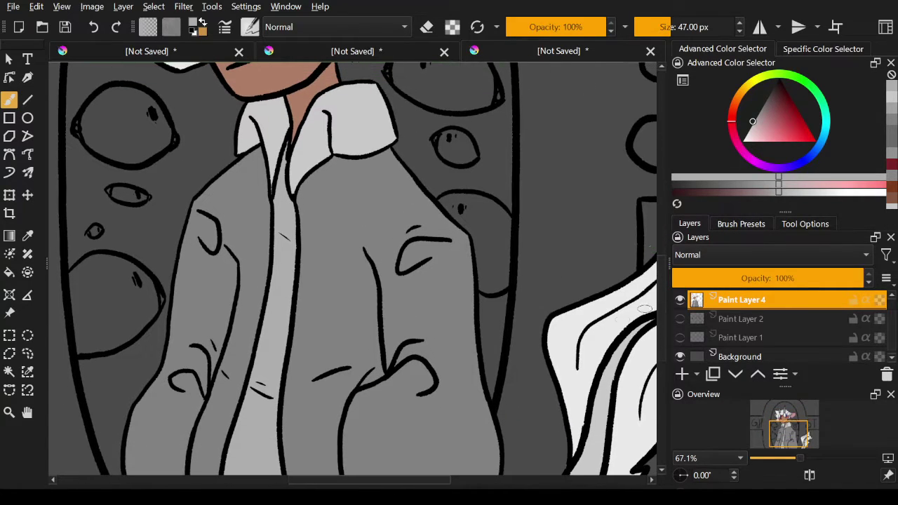
{"action": "left_click_drag", "start_coordinate": [433, 485], "coordinate": [411, 483]}
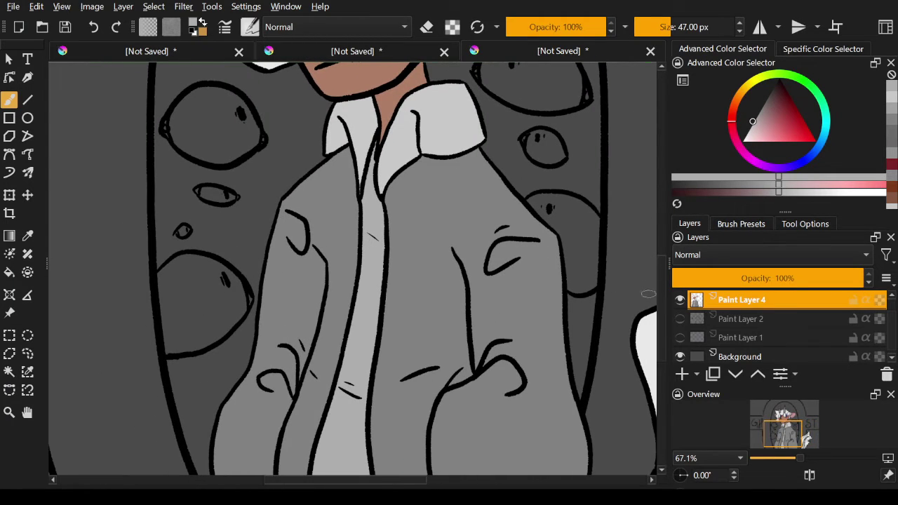
{"action": "left_click_drag", "start_coordinate": [661, 322], "coordinate": [659, 239]}
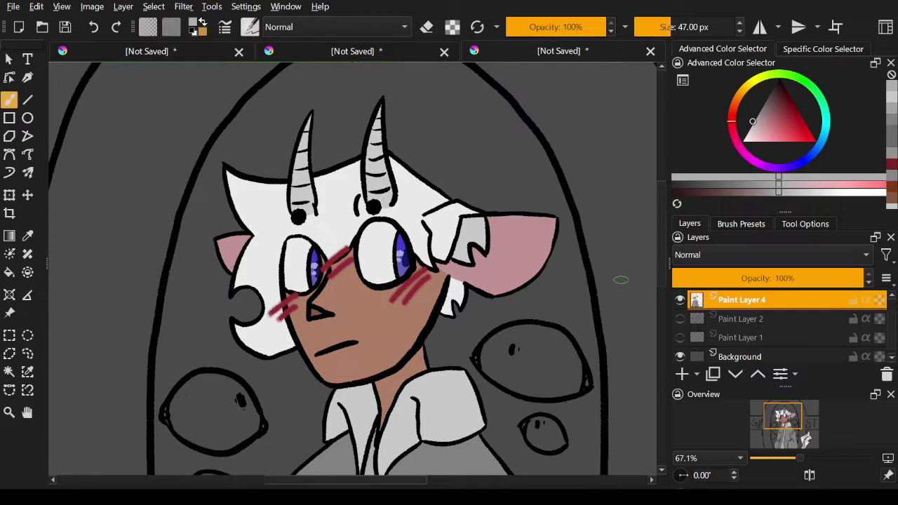
{"action": "mouse_move", "coordinate": [664, 279]}
{"action": "left_mouse_down"}
{"action": "mouse_move", "coordinate": [661, 290]}
{"action": "mouse_move", "coordinate": [707, 311]}
{"action": "mouse_move", "coordinate": [707, 366]}
{"action": "mouse_move", "coordinate": [702, 354]}
{"action": "mouse_move", "coordinate": [743, 329]}
{"action": "left_mouse_up"}
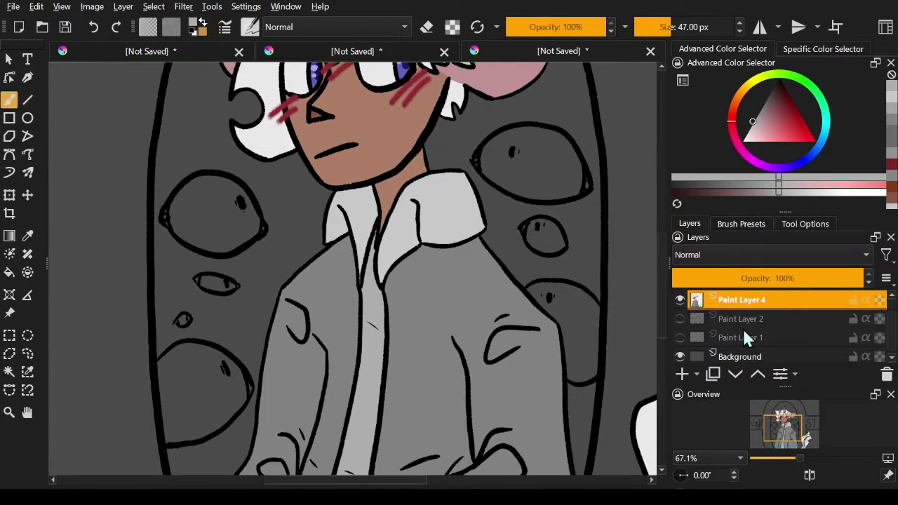
Step: Sample an off-white and fill the three background eyes on the tail side of the character, covering gaps in the lowest one
{"action": "left_click_drag", "start_coordinate": [800, 458], "coordinate": [785, 458]}
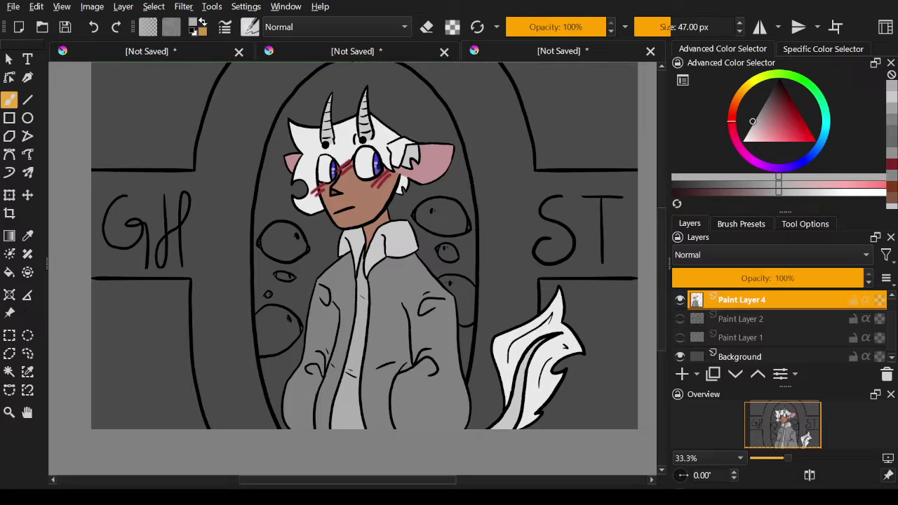
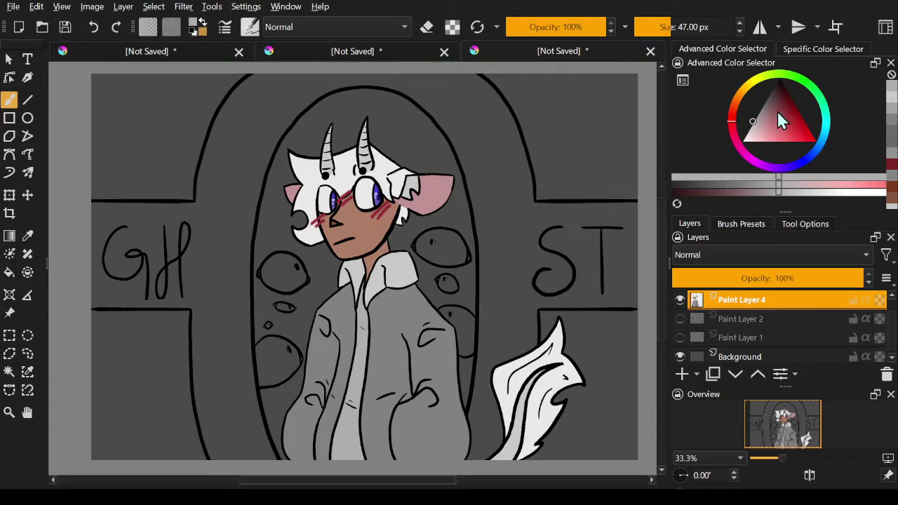
{"action": "left_click_drag", "start_coordinate": [782, 120], "coordinate": [701, 156]}
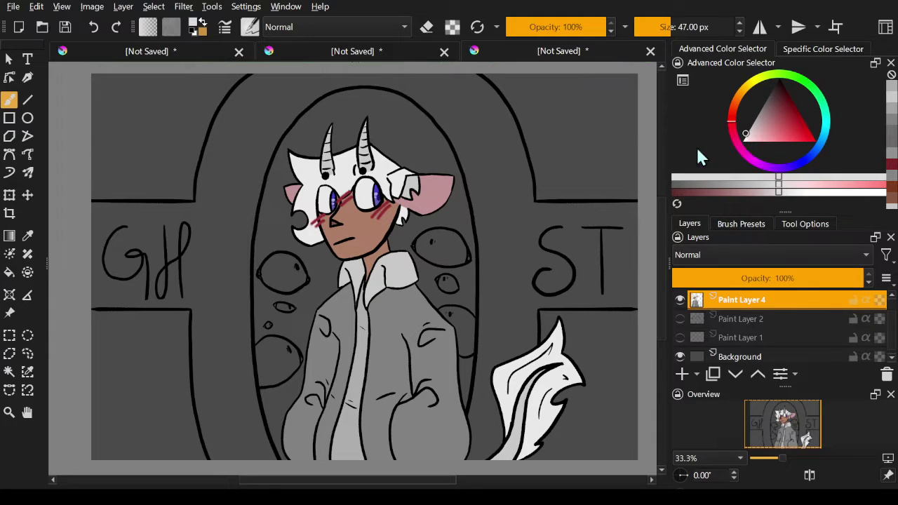
{"action": "left_click", "coordinate": [27, 236]}
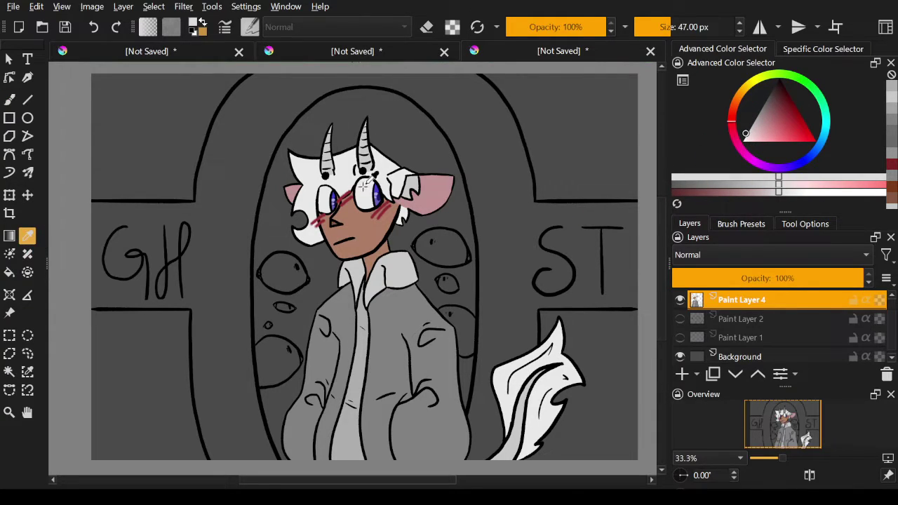
{"action": "left_click", "coordinate": [227, 134]}
{"action": "left_click", "coordinate": [10, 99]}
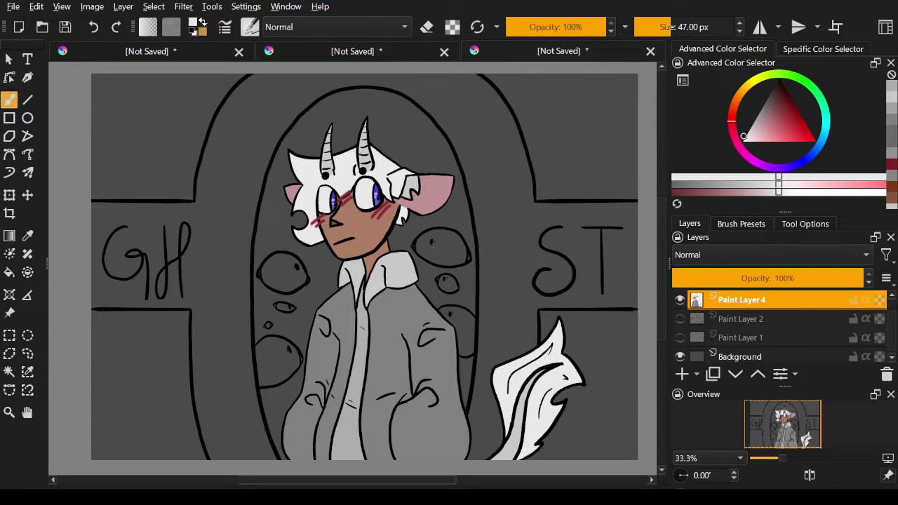
{"action": "mouse_move", "coordinate": [433, 250]}
{"action": "left_mouse_down"}
{"action": "mouse_move", "coordinate": [422, 236]}
{"action": "mouse_move", "coordinate": [430, 260]}
{"action": "mouse_move", "coordinate": [462, 261]}
{"action": "mouse_move", "coordinate": [463, 248]}
{"action": "mouse_move", "coordinate": [436, 230]}
{"action": "mouse_move", "coordinate": [422, 246]}
{"action": "mouse_move", "coordinate": [457, 253]}
{"action": "mouse_move", "coordinate": [452, 289]}
{"action": "mouse_move", "coordinate": [447, 282]}
{"action": "mouse_move", "coordinate": [473, 323]}
{"action": "mouse_move", "coordinate": [469, 353]}
{"action": "mouse_move", "coordinate": [461, 324]}
{"action": "mouse_move", "coordinate": [458, 340]}
{"action": "mouse_move", "coordinate": [467, 346]}
{"action": "mouse_move", "coordinate": [463, 320]}
{"action": "left_mouse_up"}
{"action": "key", "text": "e"}
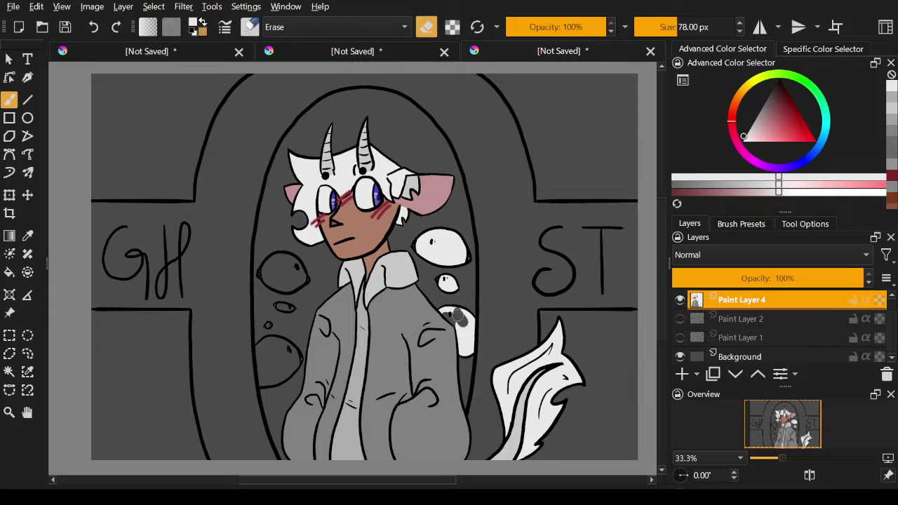
{"action": "key", "text": "e"}
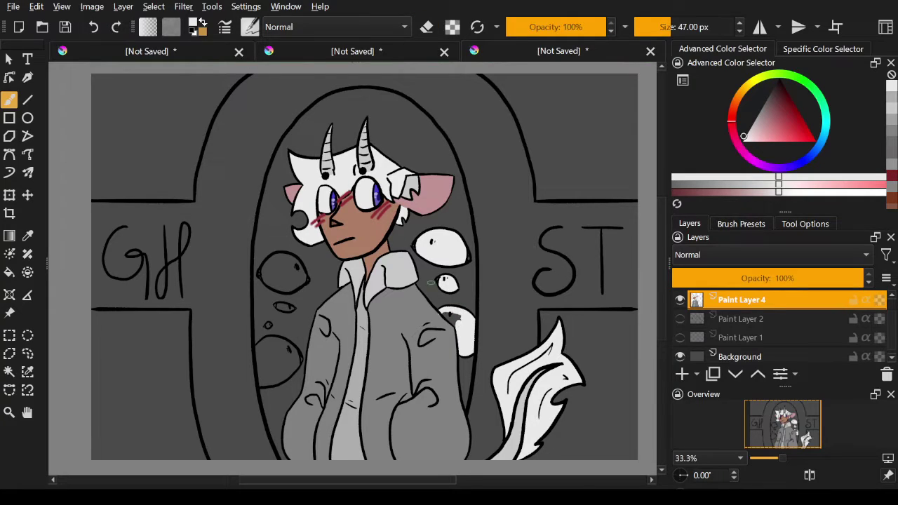
{"action": "left_click_drag", "start_coordinate": [451, 314], "coordinate": [457, 318]}
Step: Paint the background eyes on the character's other side off-white and erase the paint spilled past the arch outline
{"action": "mouse_move", "coordinate": [273, 257]}
{"action": "left_mouse_down"}
{"action": "mouse_move", "coordinate": [295, 261]}
{"action": "mouse_move", "coordinate": [306, 281]}
{"action": "mouse_move", "coordinate": [271, 275]}
{"action": "mouse_move", "coordinate": [275, 262]}
{"action": "mouse_move", "coordinate": [281, 284]}
{"action": "mouse_move", "coordinate": [284, 260]}
{"action": "mouse_move", "coordinate": [288, 284]}
{"action": "mouse_move", "coordinate": [295, 267]}
{"action": "mouse_move", "coordinate": [300, 279]}
{"action": "left_mouse_up"}
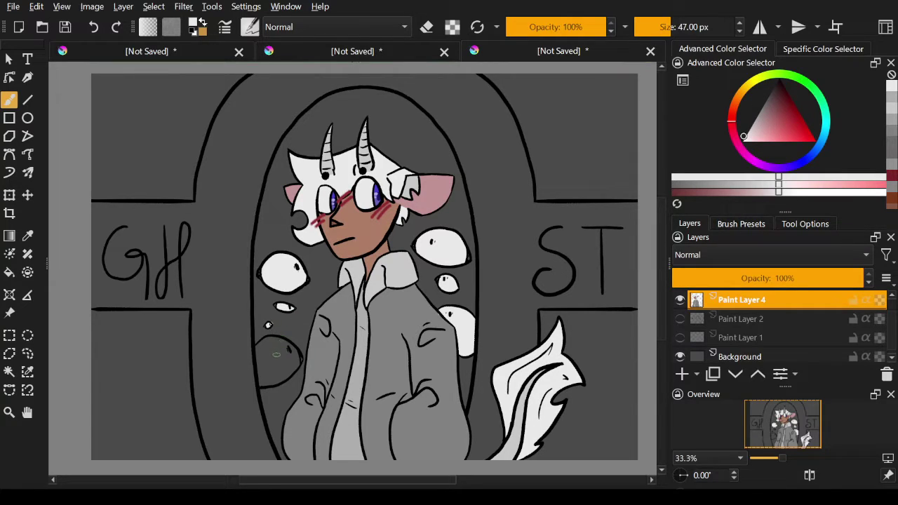
{"action": "mouse_move", "coordinate": [257, 346]}
{"action": "left_mouse_down"}
{"action": "mouse_move", "coordinate": [275, 338]}
{"action": "mouse_move", "coordinate": [299, 358]}
{"action": "mouse_move", "coordinate": [290, 374]}
{"action": "mouse_move", "coordinate": [263, 387]}
{"action": "mouse_move", "coordinate": [256, 359]}
{"action": "mouse_move", "coordinate": [264, 364]}
{"action": "mouse_move", "coordinate": [273, 341]}
{"action": "mouse_move", "coordinate": [261, 354]}
{"action": "mouse_move", "coordinate": [285, 368]}
{"action": "mouse_move", "coordinate": [291, 350]}
{"action": "left_mouse_up"}
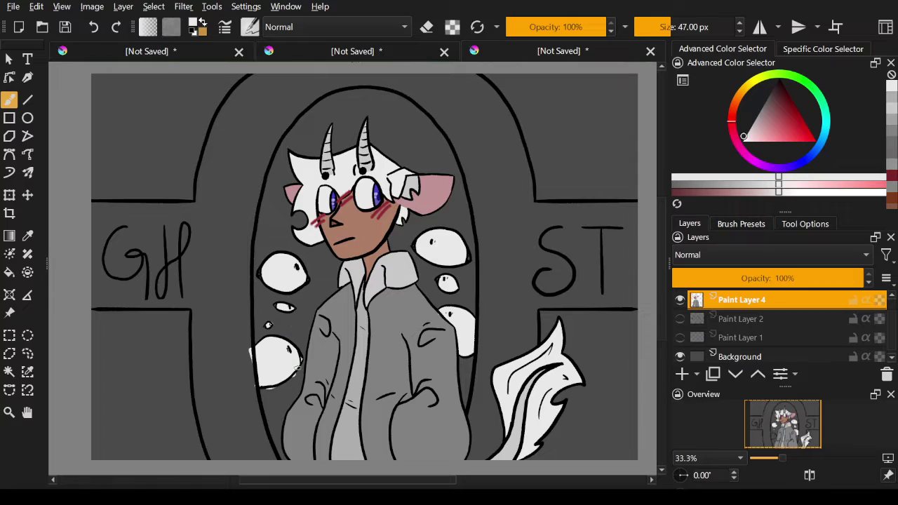
{"action": "key", "text": "e"}
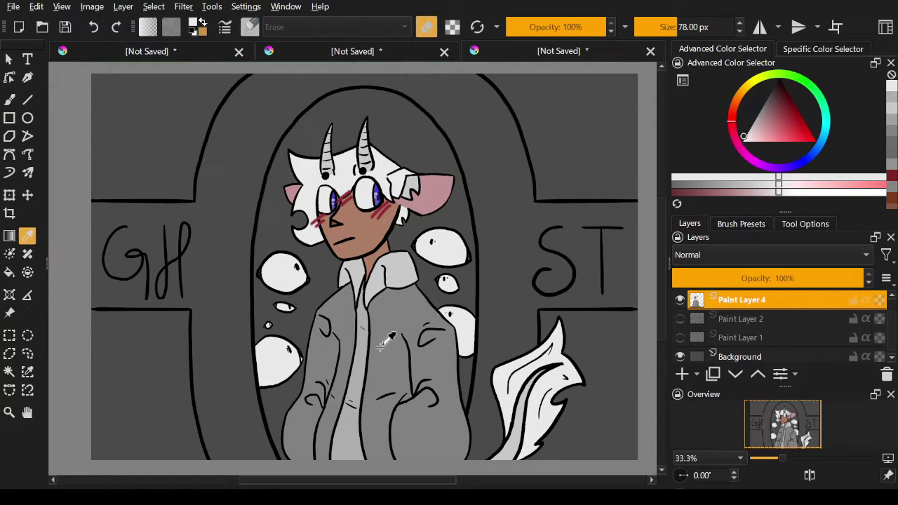
Step: Choose a dusty rose and paint the corners of the large and small background eyes below the big ear
{"action": "left_click", "coordinate": [441, 386], "text": "ctrl"}
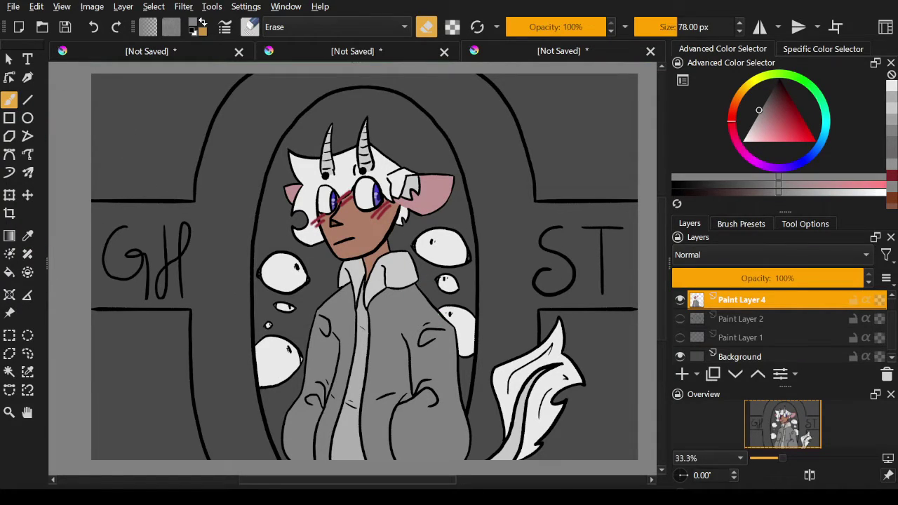
{"action": "key", "text": "e"}
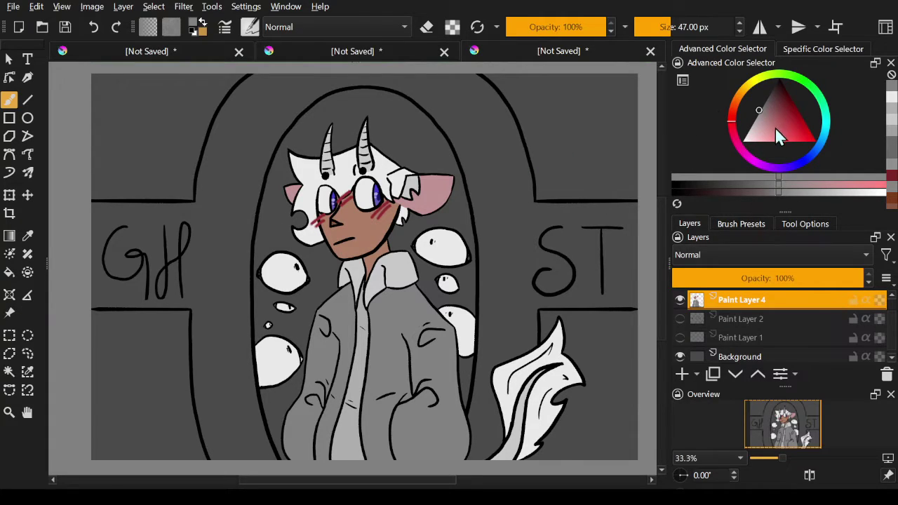
{"action": "left_click_drag", "start_coordinate": [774, 128], "coordinate": [774, 118]}
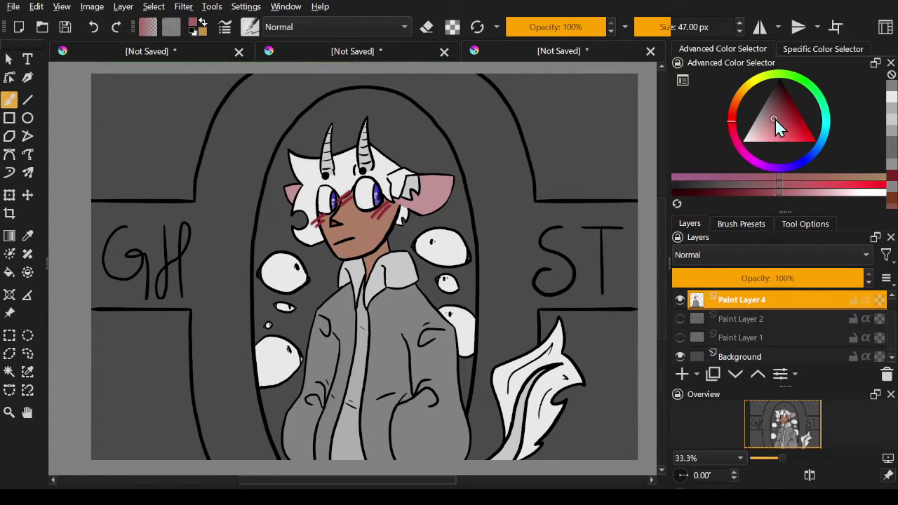
{"action": "left_click", "coordinate": [9, 413]}
{"action": "left_click_drag", "start_coordinate": [391, 216], "coordinate": [479, 303]}
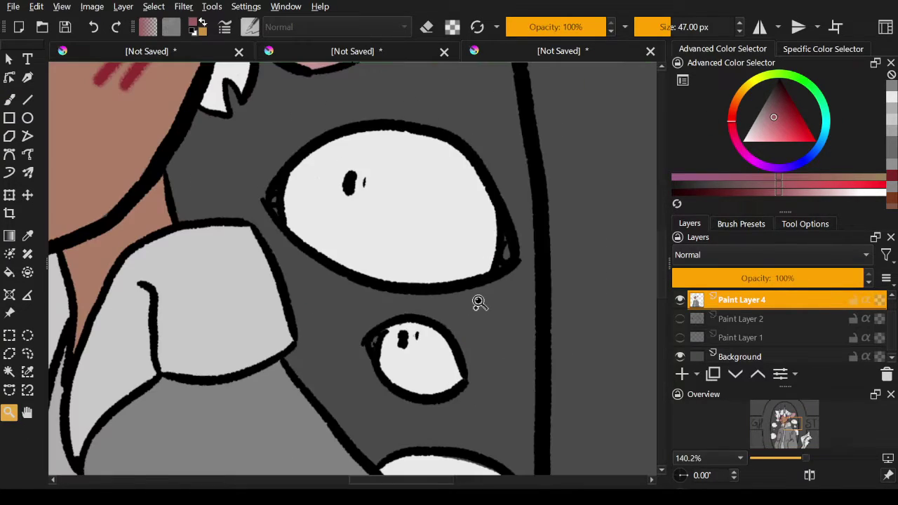
{"action": "left_click", "coordinate": [10, 98]}
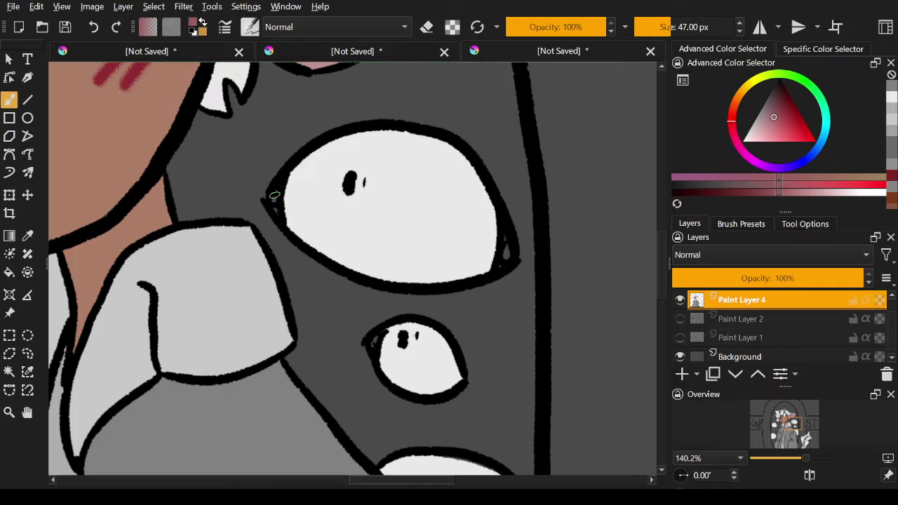
{"action": "left_click_drag", "start_coordinate": [275, 196], "coordinate": [273, 204]}
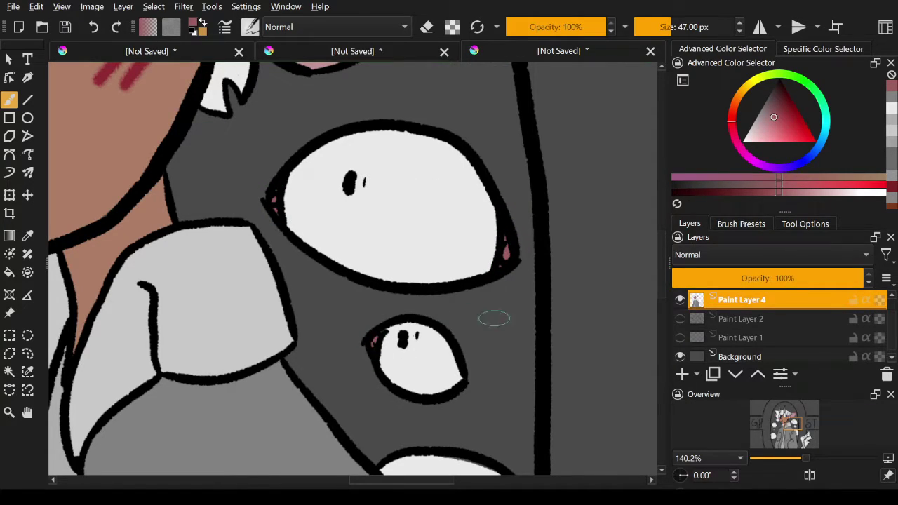
Step: Paint the corner of the large lower eye beside the opposite sleeve dusty rose
{"action": "scroll", "coordinate": [665, 326], "scroll_direction": "down", "scroll_amount": 5}
{"action": "scroll", "coordinate": [665, 337], "scroll_direction": "left", "scroll_amount": 8}
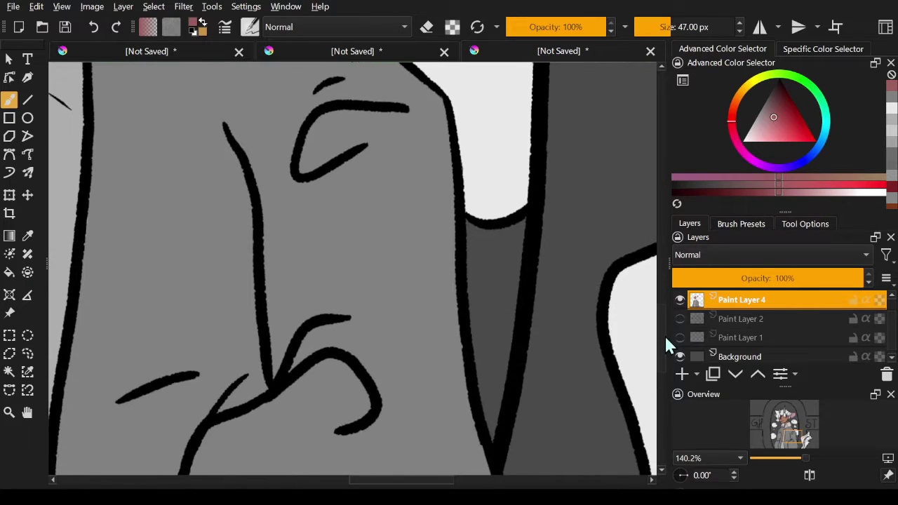
{"action": "scroll", "coordinate": [665, 337], "scroll_direction": "right", "scroll_amount": 3}
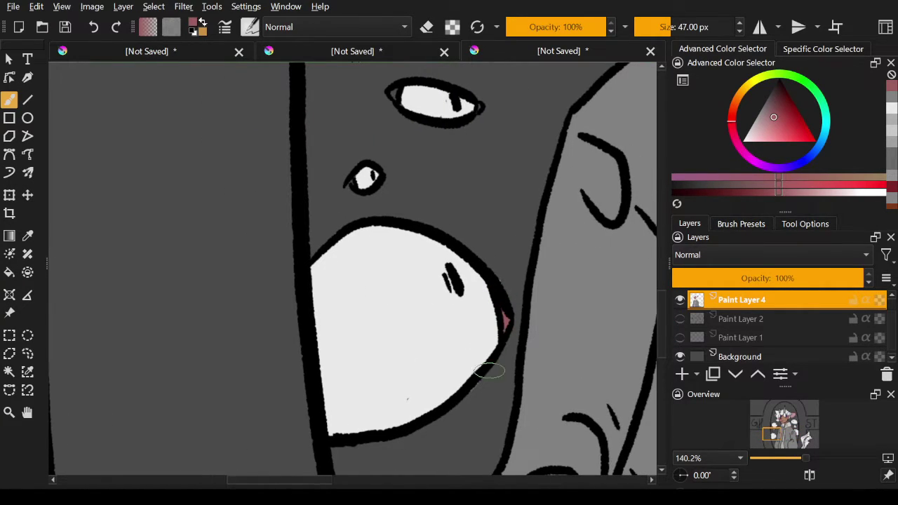
Step: Sample the eye's off-white and paint over the stray speck inside the large lower eye
{"action": "key", "text": "e"}
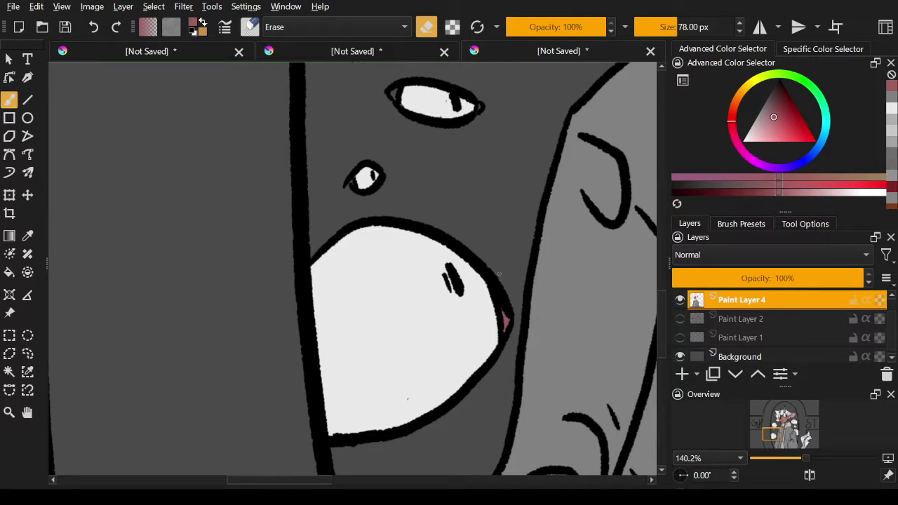
{"action": "scroll", "coordinate": [663, 310], "scroll_direction": "up", "scroll_amount": 1}
{"action": "scroll", "coordinate": [401, 300], "scroll_direction": "down", "scroll_amount": 3}
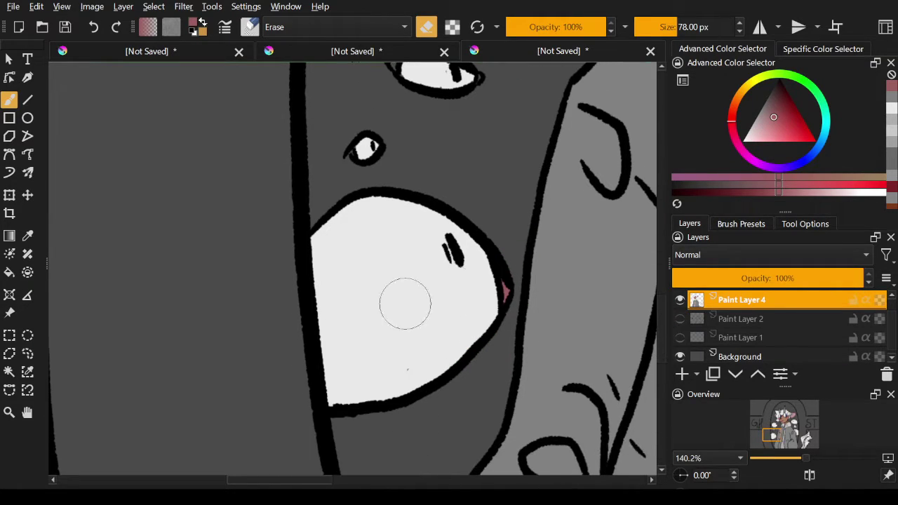
{"action": "left_click", "coordinate": [28, 235]}
{"action": "left_click", "coordinate": [394, 276]}
{"action": "left_click", "coordinate": [9, 99]}
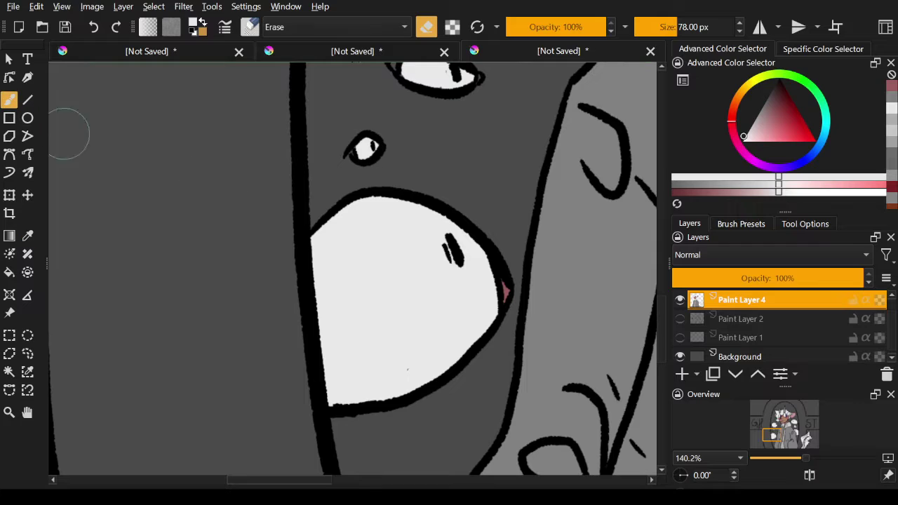
{"action": "key", "text": "e"}
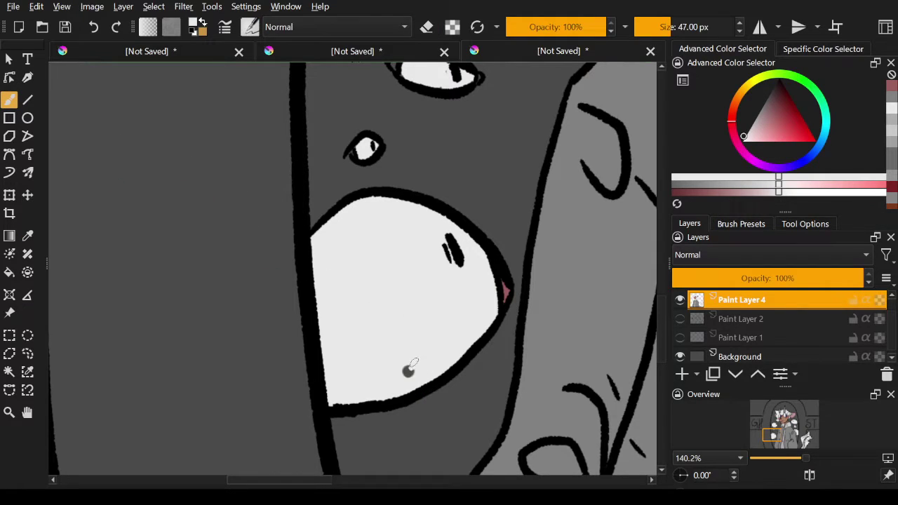
{"action": "key", "text": "e"}
Step: Sample a dark rose from the large lower eye's corner and paint the corners of the two small eyes above it
{"action": "left_click", "coordinate": [28, 235]}
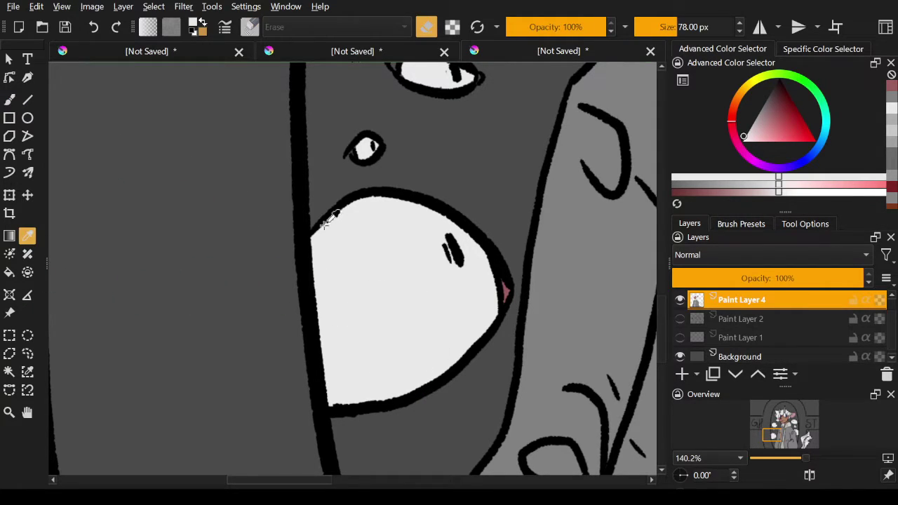
{"action": "left_click", "coordinate": [512, 288]}
{"action": "key", "text": "b"}
{"action": "key", "text": "e"}
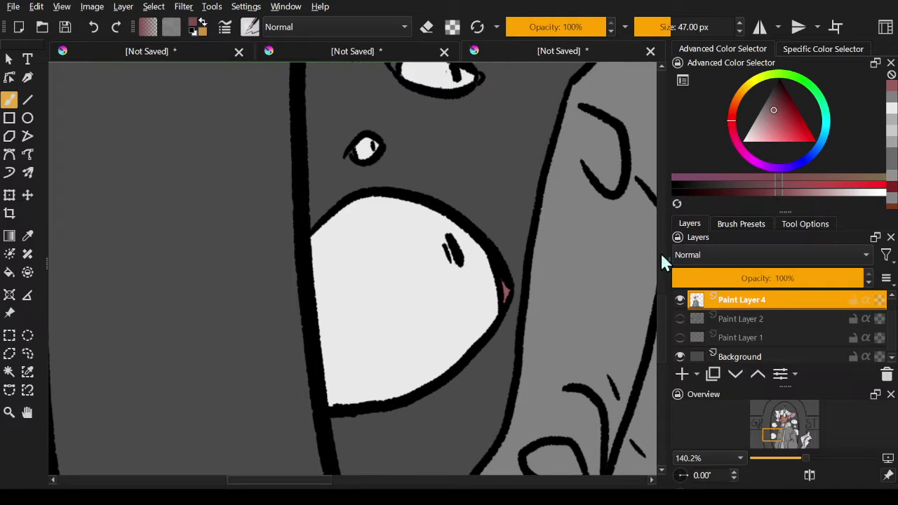
{"action": "scroll", "coordinate": [542, 263], "scroll_direction": "up", "scroll_amount": 5}
{"action": "scroll", "coordinate": [665, 287], "scroll_direction": "down", "scroll_amount": 2}
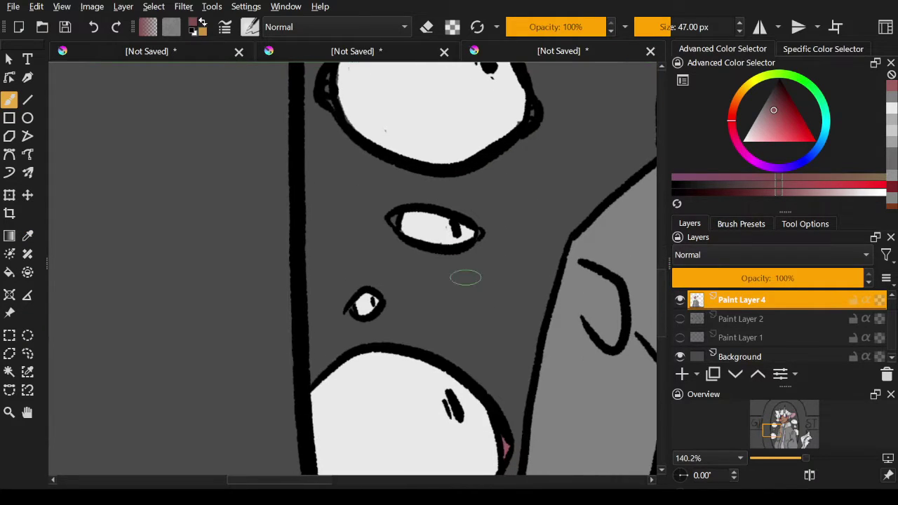
{"action": "left_click", "coordinate": [349, 310]}
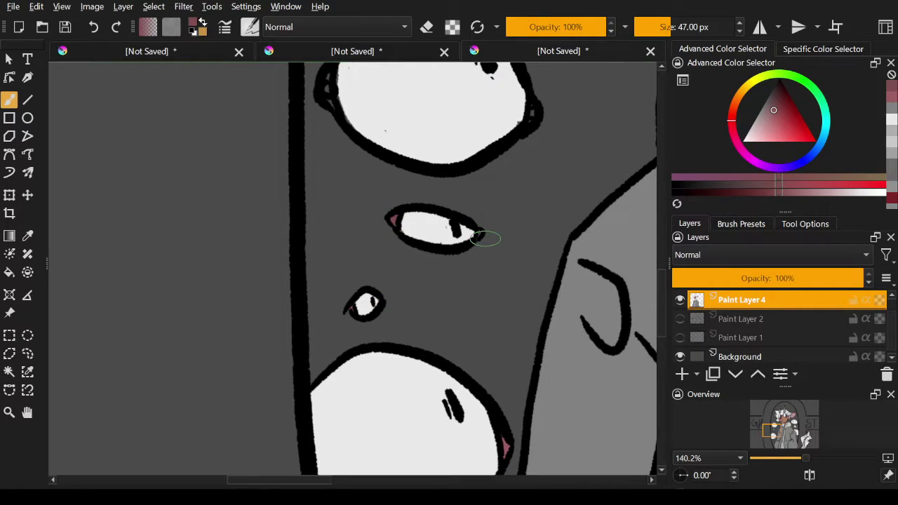
Step: Add a new paint layer directly beneath Paint Layer 4 and choose black as the painting colour
{"action": "left_click_drag", "start_coordinate": [664, 293], "coordinate": [661, 264]}
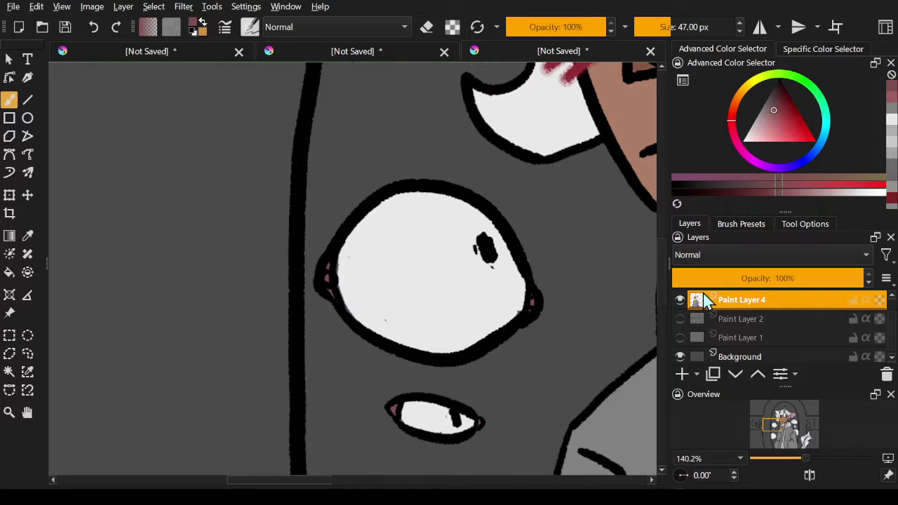
{"action": "key", "text": "2"}
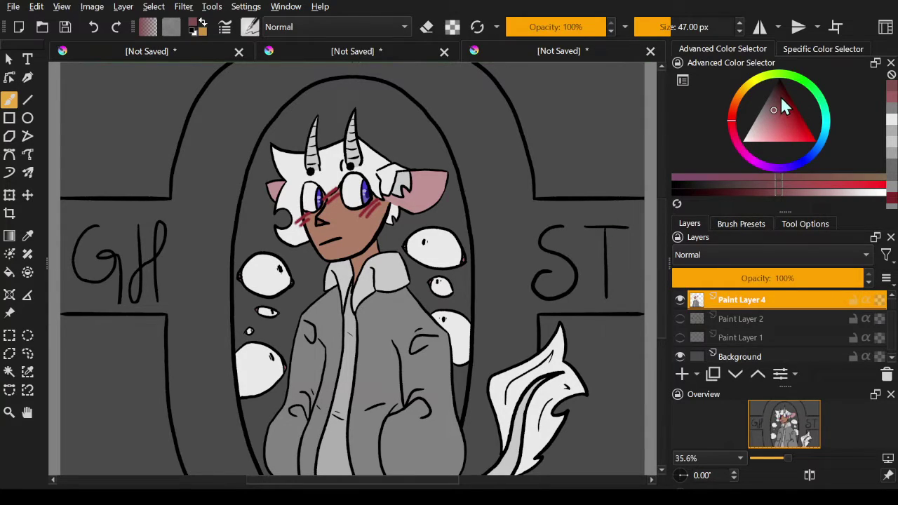
{"action": "mouse_move", "coordinate": [780, 96]}
{"action": "left_mouse_down"}
{"action": "mouse_move", "coordinate": [781, 76]}
{"action": "mouse_move", "coordinate": [780, 94]}
{"action": "left_mouse_up"}
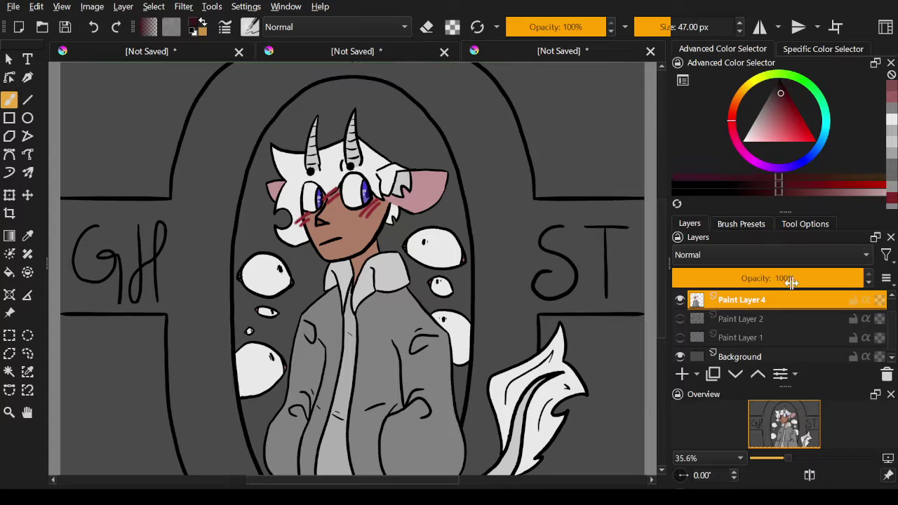
{"action": "left_click", "coordinate": [745, 319]}
{"action": "left_click", "coordinate": [682, 375]}
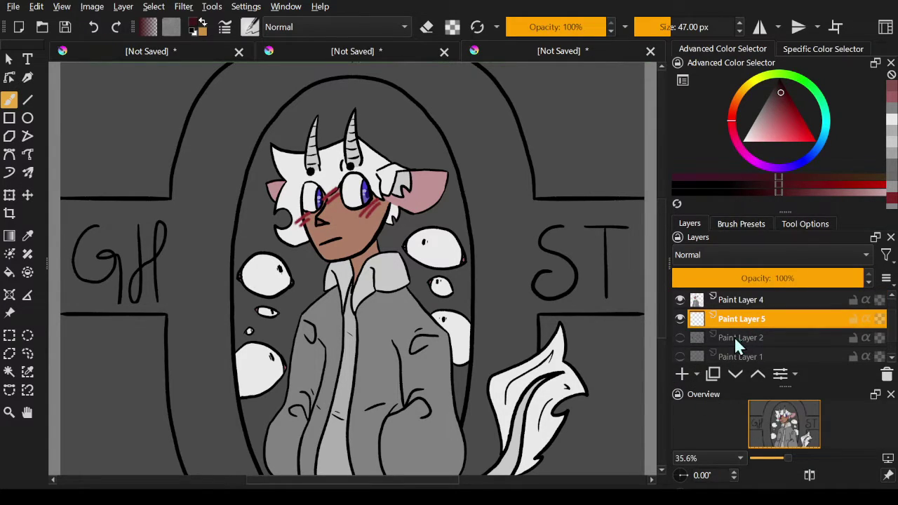
{"action": "left_click", "coordinate": [781, 82]}
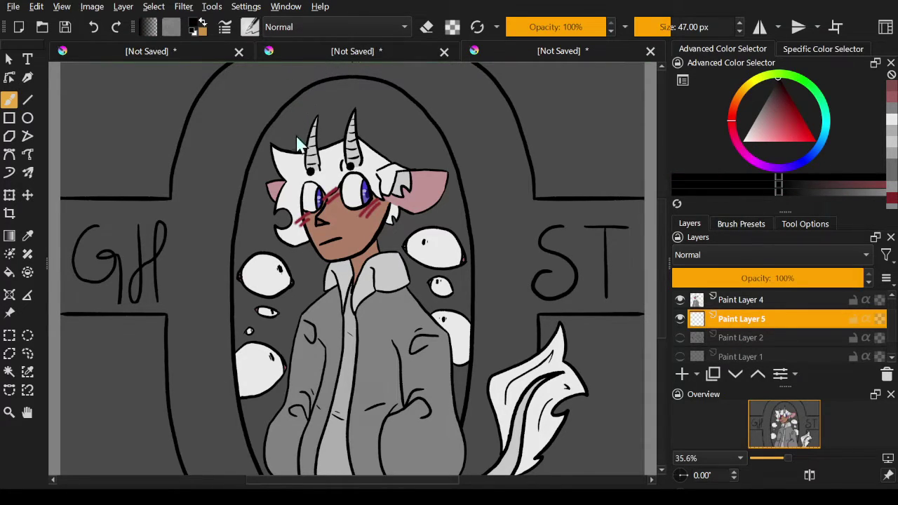
Step: Switch back to the previously used rough-edged brush and enlarge it to about 390 px
{"action": "key", "text": "slash"}
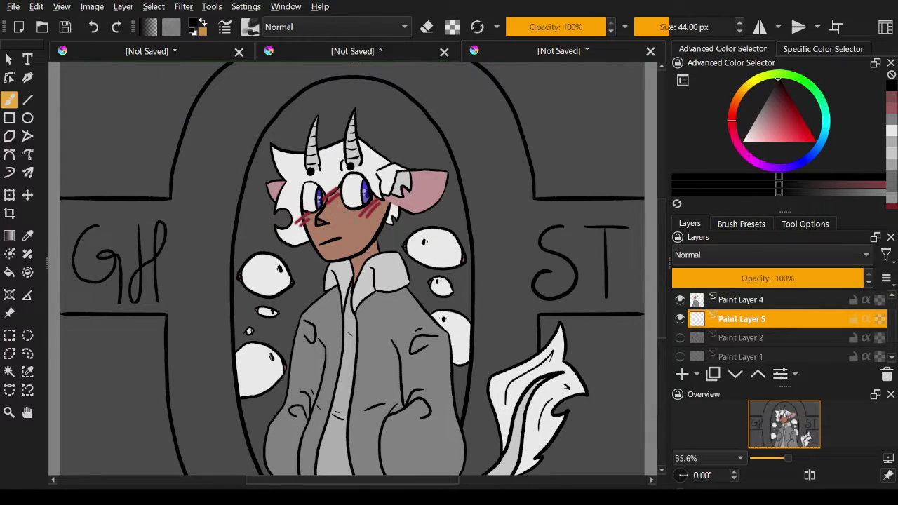
{"action": "key", "text": "bracketright"}
{"action": "key", "text": "bracketright"}
{"action": "key", "text": "bracketright"}
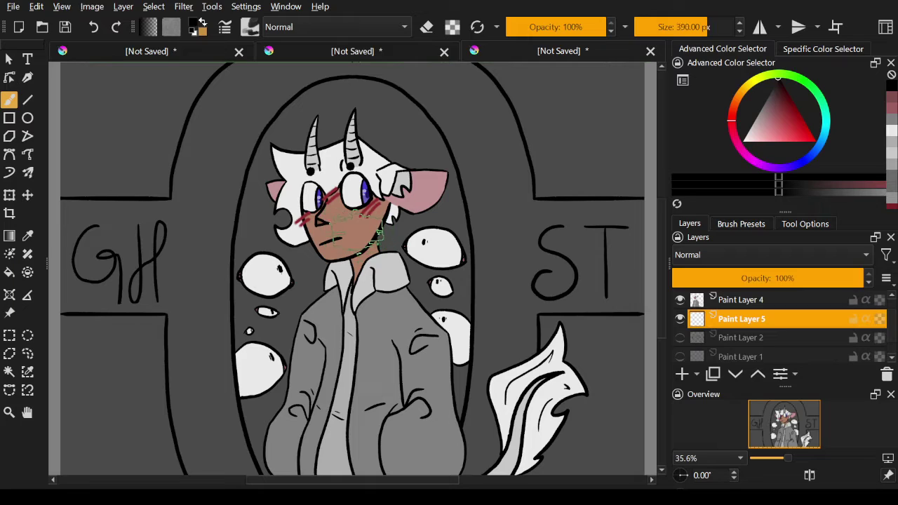
{"action": "mouse_move", "coordinate": [345, 265]}
{"action": "left_mouse_down"}
{"action": "mouse_move", "coordinate": [348, 308]}
{"action": "mouse_move", "coordinate": [331, 270]}
{"action": "mouse_move", "coordinate": [370, 249]}
{"action": "mouse_move", "coordinate": [348, 327]}
{"action": "mouse_move", "coordinate": [327, 259]}
{"action": "mouse_move", "coordinate": [391, 289]}
{"action": "mouse_move", "coordinate": [303, 309]}
{"action": "mouse_move", "coordinate": [377, 221]}
{"action": "mouse_move", "coordinate": [349, 368]}
{"action": "mouse_move", "coordinate": [352, 197]}
{"action": "mouse_move", "coordinate": [345, 364]}
{"action": "mouse_move", "coordinate": [367, 168]}
{"action": "mouse_move", "coordinate": [282, 354]}
{"action": "mouse_move", "coordinate": [397, 239]}
{"action": "mouse_move", "coordinate": [266, 300]}
{"action": "mouse_move", "coordinate": [439, 280]}
{"action": "mouse_move", "coordinate": [280, 270]}
{"action": "mouse_move", "coordinate": [454, 270]}
{"action": "mouse_move", "coordinate": [252, 289]}
{"action": "mouse_move", "coordinate": [425, 274]}
{"action": "mouse_move", "coordinate": [250, 275]}
{"action": "mouse_move", "coordinate": [452, 354]}
{"action": "mouse_move", "coordinate": [286, 137]}
{"action": "mouse_move", "coordinate": [413, 133]}
{"action": "mouse_move", "coordinate": [259, 354]}
{"action": "mouse_move", "coordinate": [423, 345]}
{"action": "mouse_move", "coordinate": [296, 302]}
{"action": "mouse_move", "coordinate": [284, 326]}
{"action": "mouse_move", "coordinate": [250, 345]}
{"action": "mouse_move", "coordinate": [291, 449]}
{"action": "left_mouse_up"}
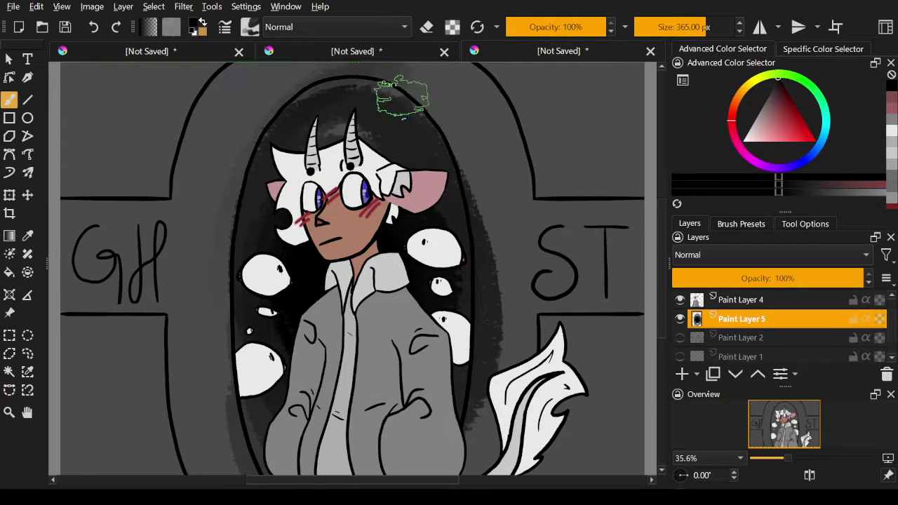
{"action": "mouse_move", "coordinate": [381, 93]}
{"action": "left_mouse_down"}
{"action": "mouse_move", "coordinate": [281, 96]}
{"action": "mouse_move", "coordinate": [371, 91]}
{"action": "mouse_move", "coordinate": [333, 120]}
{"action": "left_mouse_up"}
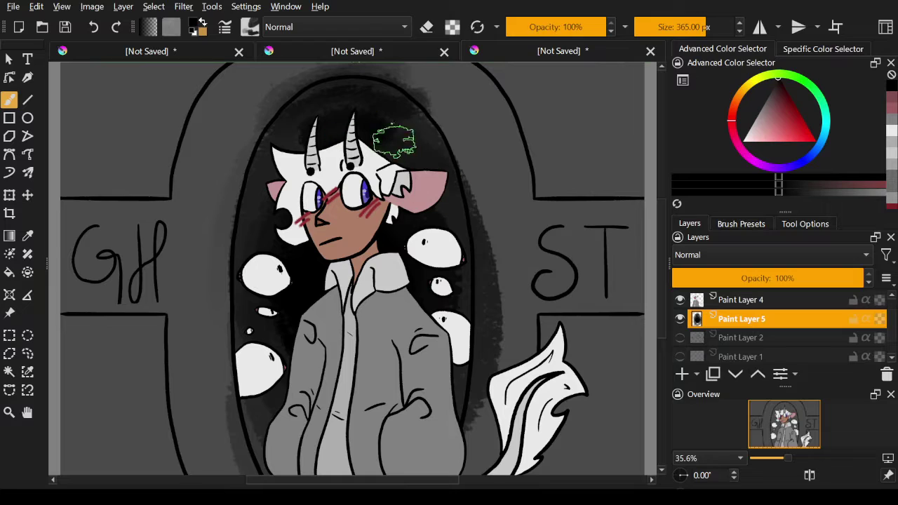
{"action": "left_click", "coordinate": [94, 29]}
{"action": "left_click", "coordinate": [95, 29]}
{"action": "left_click", "coordinate": [96, 31]}
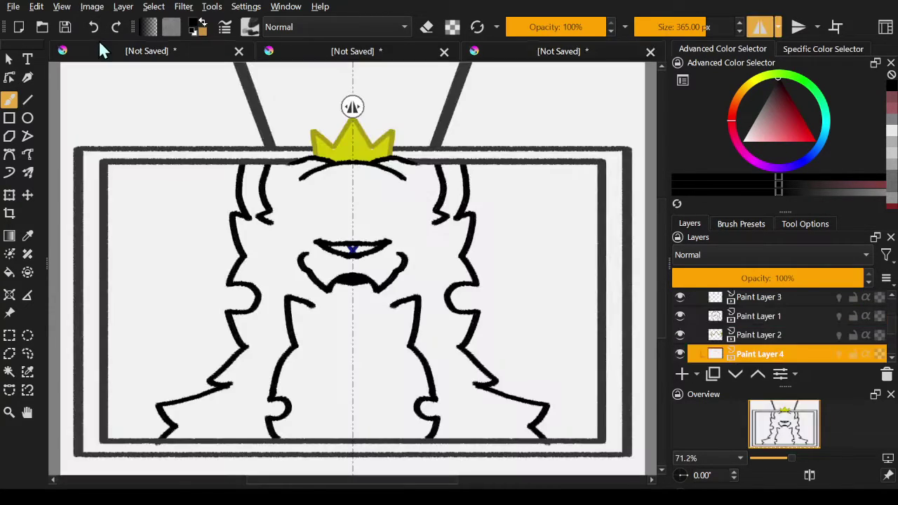
{"action": "left_click", "coordinate": [547, 56]}
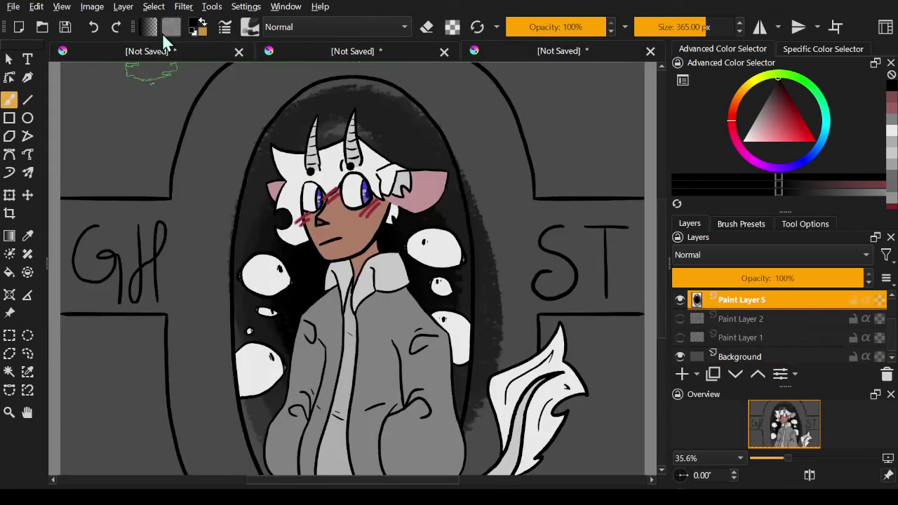
{"action": "left_click", "coordinate": [94, 28]}
{"action": "left_click", "coordinate": [95, 29]}
{"action": "key", "text": "Insert"}
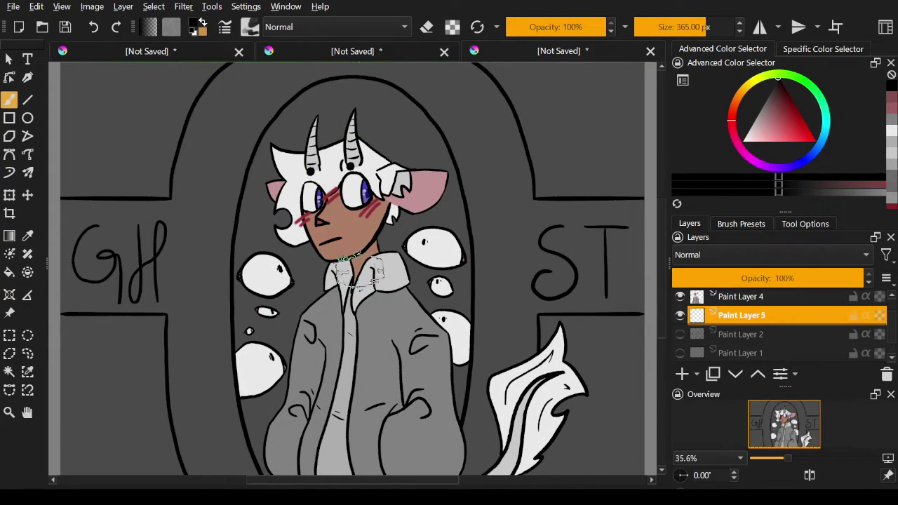
{"action": "mouse_move", "coordinate": [351, 274]}
{"action": "left_mouse_down"}
{"action": "mouse_move", "coordinate": [337, 312]}
{"action": "mouse_move", "coordinate": [393, 267]}
{"action": "mouse_move", "coordinate": [411, 296]}
{"action": "mouse_move", "coordinate": [301, 297]}
{"action": "mouse_move", "coordinate": [393, 242]}
{"action": "mouse_move", "coordinate": [287, 323]}
{"action": "mouse_move", "coordinate": [416, 221]}
{"action": "left_mouse_up"}
{"action": "mouse_move", "coordinate": [347, 336]}
{"action": "left_mouse_down"}
{"action": "mouse_move", "coordinate": [326, 201]}
{"action": "mouse_move", "coordinate": [257, 319]}
{"action": "mouse_move", "coordinate": [437, 286]}
{"action": "mouse_move", "coordinate": [375, 168]}
{"action": "mouse_move", "coordinate": [261, 260]}
{"action": "mouse_move", "coordinate": [449, 211]}
{"action": "mouse_move", "coordinate": [250, 330]}
{"action": "mouse_move", "coordinate": [260, 140]}
{"action": "mouse_move", "coordinate": [321, 70]}
{"action": "mouse_move", "coordinate": [470, 180]}
{"action": "mouse_move", "coordinate": [362, 92]}
{"action": "mouse_move", "coordinate": [371, 113]}
{"action": "mouse_move", "coordinate": [325, 140]}
{"action": "mouse_move", "coordinate": [377, 129]}
{"action": "mouse_move", "coordinate": [308, 182]}
{"action": "mouse_move", "coordinate": [414, 104]}
{"action": "mouse_move", "coordinate": [289, 256]}
{"action": "mouse_move", "coordinate": [383, 161]}
{"action": "mouse_move", "coordinate": [438, 319]}
{"action": "left_mouse_up"}
{"action": "left_click", "coordinate": [95, 27]}
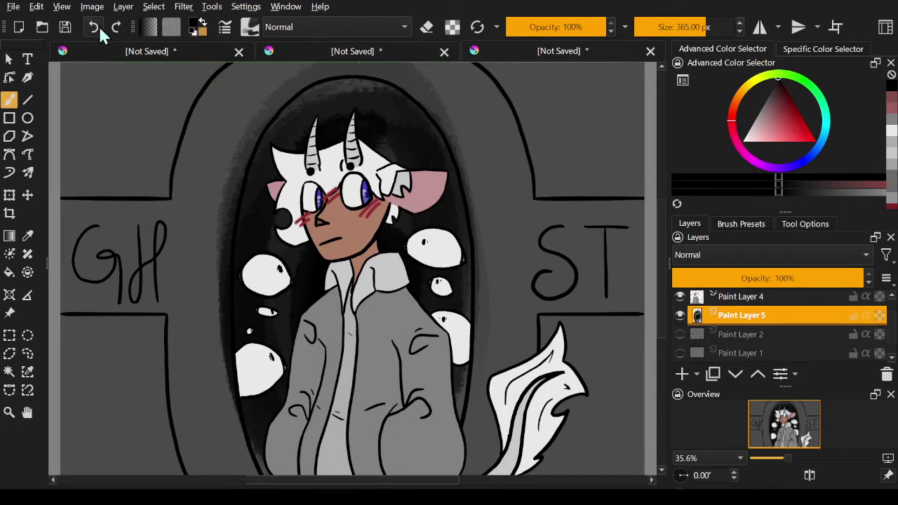
{"action": "left_click", "coordinate": [95, 28]}
{"action": "left_click", "coordinate": [95, 28]}
{"action": "left_click", "coordinate": [96, 33]}
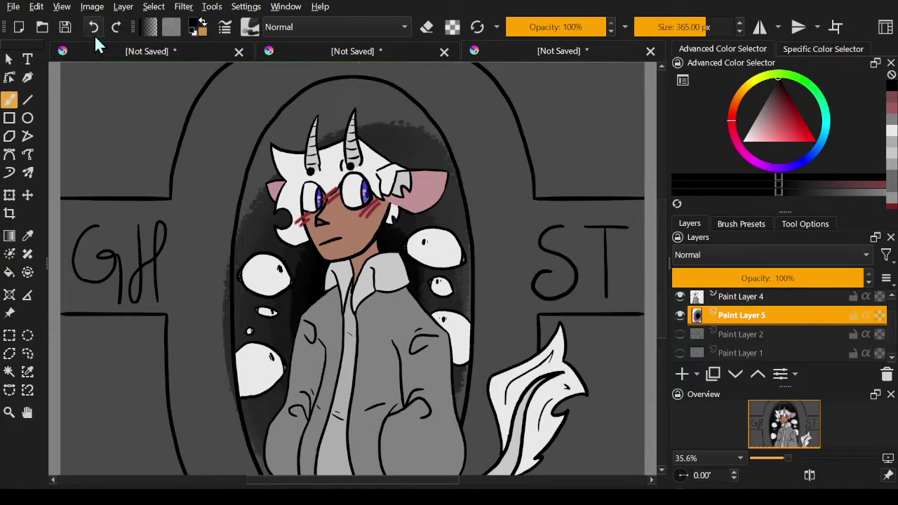
{"action": "left_click", "coordinate": [95, 28]}
{"action": "left_click", "coordinate": [96, 28]}
{"action": "left_click", "coordinate": [97, 28]}
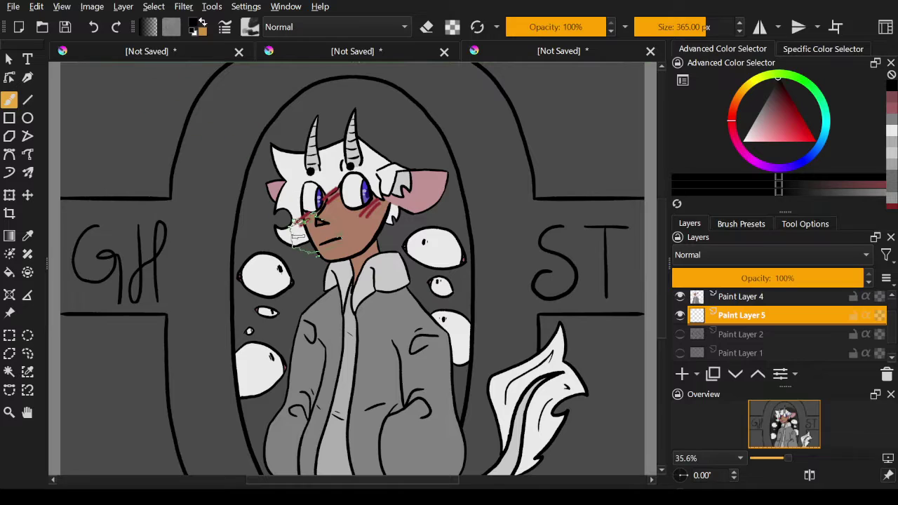
{"action": "mouse_move", "coordinate": [311, 90]}
{"action": "left_mouse_down"}
{"action": "mouse_move", "coordinate": [264, 151]}
{"action": "mouse_move", "coordinate": [242, 249]}
{"action": "mouse_move", "coordinate": [259, 463]}
{"action": "left_mouse_up"}
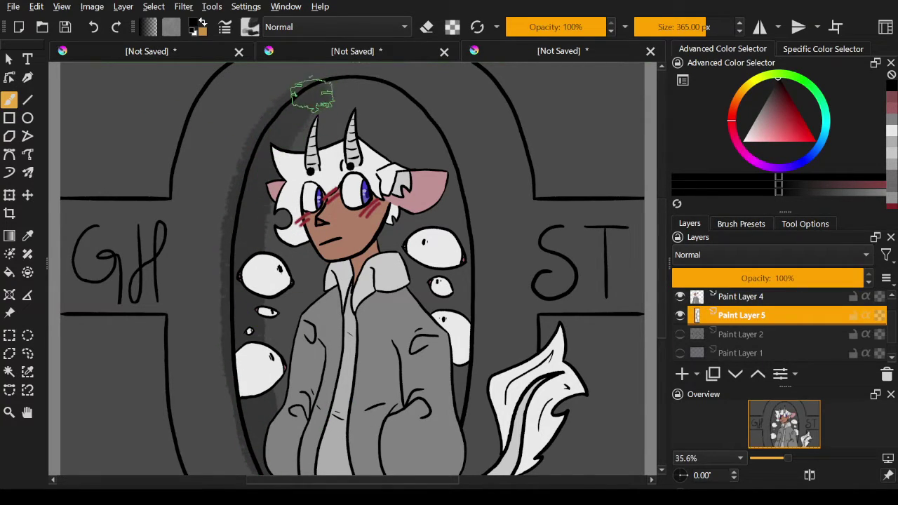
{"action": "mouse_move", "coordinate": [312, 91]}
{"action": "left_mouse_down"}
{"action": "mouse_move", "coordinate": [364, 88]}
{"action": "mouse_move", "coordinate": [465, 200]}
{"action": "mouse_move", "coordinate": [462, 453]}
{"action": "left_mouse_up"}
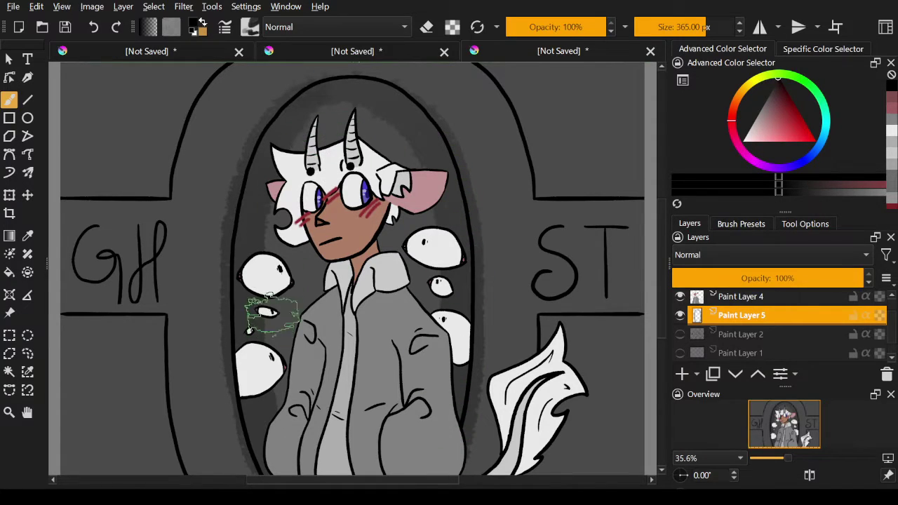
{"action": "mouse_move", "coordinate": [272, 309]}
{"action": "left_mouse_down"}
{"action": "mouse_move", "coordinate": [280, 186]}
{"action": "mouse_move", "coordinate": [301, 139]}
{"action": "mouse_move", "coordinate": [327, 116]}
{"action": "mouse_move", "coordinate": [362, 111]}
{"action": "mouse_move", "coordinate": [396, 131]}
{"action": "left_mouse_up"}
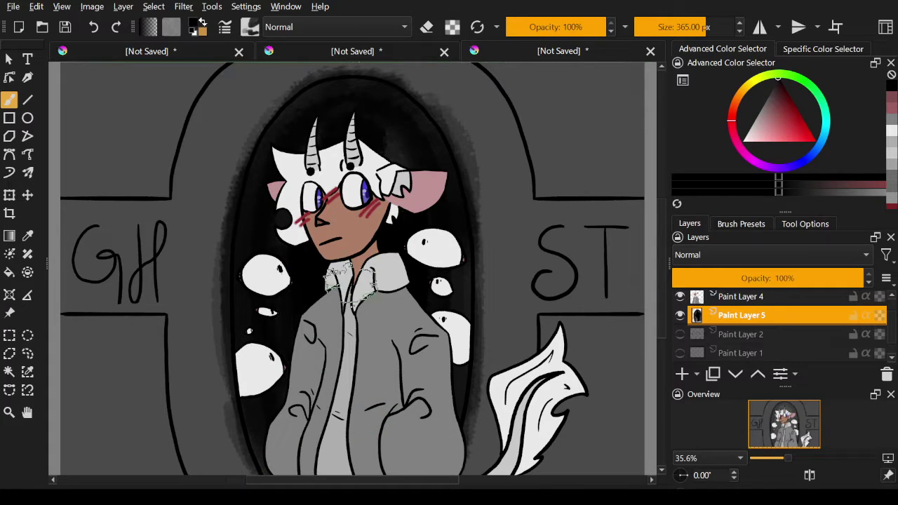
{"action": "left_click", "coordinate": [94, 27]}
{"action": "left_click", "coordinate": [93, 26]}
{"action": "left_click", "coordinate": [93, 29]}
{"action": "left_click", "coordinate": [93, 28]}
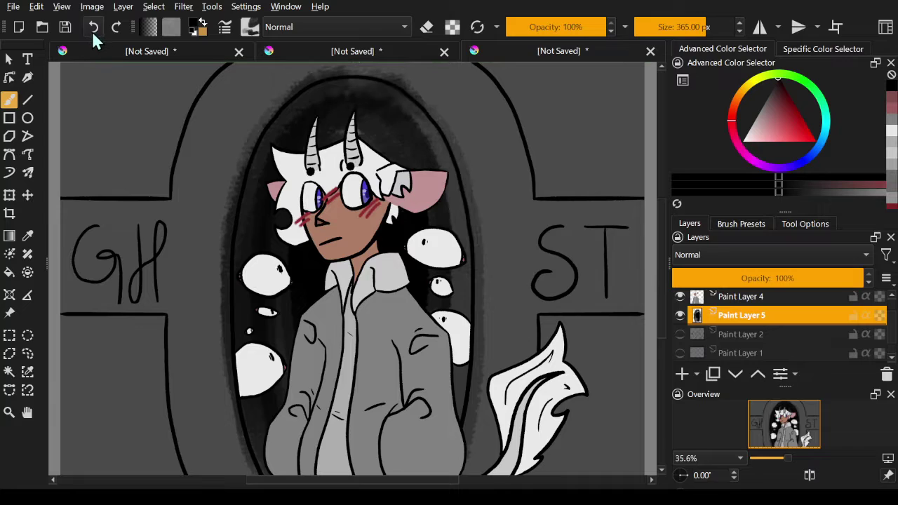
{"action": "left_click", "coordinate": [90, 26]}
{"action": "left_click", "coordinate": [89, 29]}
{"action": "left_click", "coordinate": [87, 30]}
{"action": "left_click", "coordinate": [89, 29]}
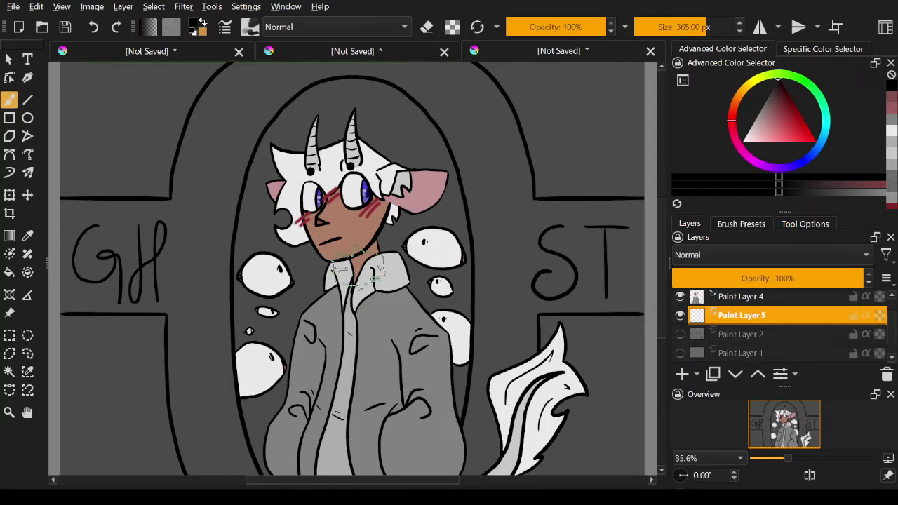
Step: Paint the background inside the oval black on Paint Layer 5, working outward from behind the character to the frame line
{"action": "mouse_move", "coordinate": [354, 270]}
{"action": "left_mouse_down"}
{"action": "mouse_move", "coordinate": [343, 277]}
{"action": "mouse_move", "coordinate": [337, 267]}
{"action": "mouse_move", "coordinate": [391, 240]}
{"action": "mouse_move", "coordinate": [308, 247]}
{"action": "mouse_move", "coordinate": [296, 285]}
{"action": "mouse_move", "coordinate": [395, 239]}
{"action": "mouse_move", "coordinate": [293, 298]}
{"action": "left_mouse_up"}
{"action": "left_click_drag", "start_coordinate": [335, 228], "coordinate": [353, 328]}
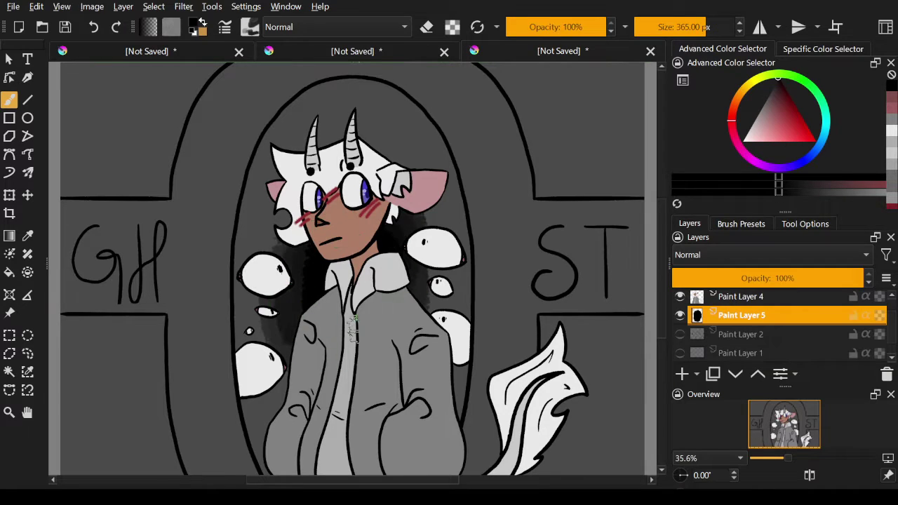
{"action": "mouse_move", "coordinate": [396, 235]}
{"action": "left_mouse_down"}
{"action": "mouse_move", "coordinate": [351, 368]}
{"action": "mouse_move", "coordinate": [299, 216]}
{"action": "mouse_move", "coordinate": [427, 240]}
{"action": "mouse_move", "coordinate": [333, 389]}
{"action": "mouse_move", "coordinate": [338, 181]}
{"action": "mouse_move", "coordinate": [433, 302]}
{"action": "mouse_move", "coordinate": [278, 361]}
{"action": "mouse_move", "coordinate": [366, 175]}
{"action": "mouse_move", "coordinate": [418, 338]}
{"action": "mouse_move", "coordinate": [272, 265]}
{"action": "mouse_move", "coordinate": [419, 191]}
{"action": "mouse_move", "coordinate": [325, 424]}
{"action": "mouse_move", "coordinate": [324, 129]}
{"action": "mouse_move", "coordinate": [264, 209]}
{"action": "mouse_move", "coordinate": [445, 290]}
{"action": "mouse_move", "coordinate": [265, 351]}
{"action": "mouse_move", "coordinate": [445, 221]}
{"action": "mouse_move", "coordinate": [246, 279]}
{"action": "mouse_move", "coordinate": [432, 235]}
{"action": "mouse_move", "coordinate": [327, 92]}
{"action": "mouse_move", "coordinate": [303, 98]}
{"action": "mouse_move", "coordinate": [270, 230]}
{"action": "mouse_move", "coordinate": [277, 168]}
{"action": "mouse_move", "coordinate": [291, 485]}
{"action": "left_mouse_up"}
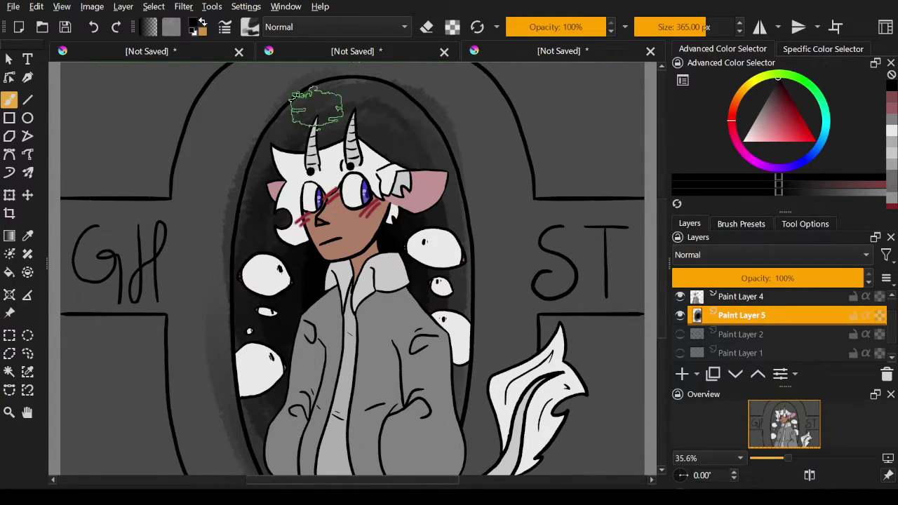
{"action": "mouse_move", "coordinate": [311, 100]}
{"action": "left_mouse_down"}
{"action": "mouse_move", "coordinate": [400, 107]}
{"action": "mouse_move", "coordinate": [447, 190]}
{"action": "mouse_move", "coordinate": [456, 308]}
{"action": "mouse_move", "coordinate": [460, 288]}
{"action": "mouse_move", "coordinate": [445, 456]}
{"action": "left_mouse_up"}
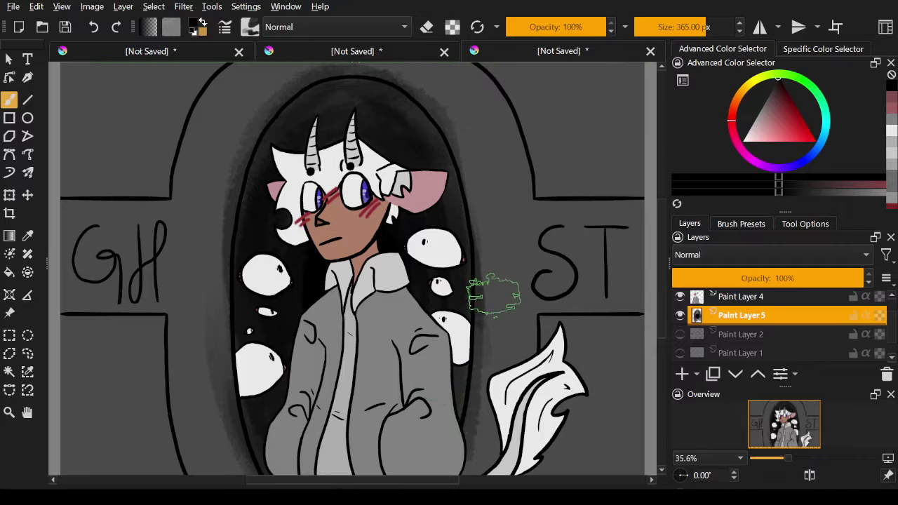
Step: Erase the black overspill outside the oval along the side facing the ST lettering with a 78 px eraser
{"action": "key", "text": "e"}
{"action": "key", "text": "p"}
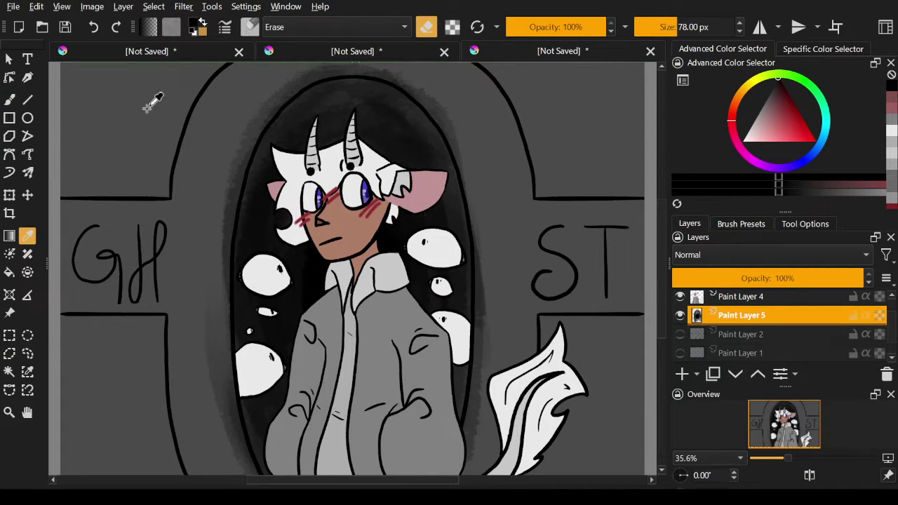
{"action": "left_click", "coordinate": [10, 100]}
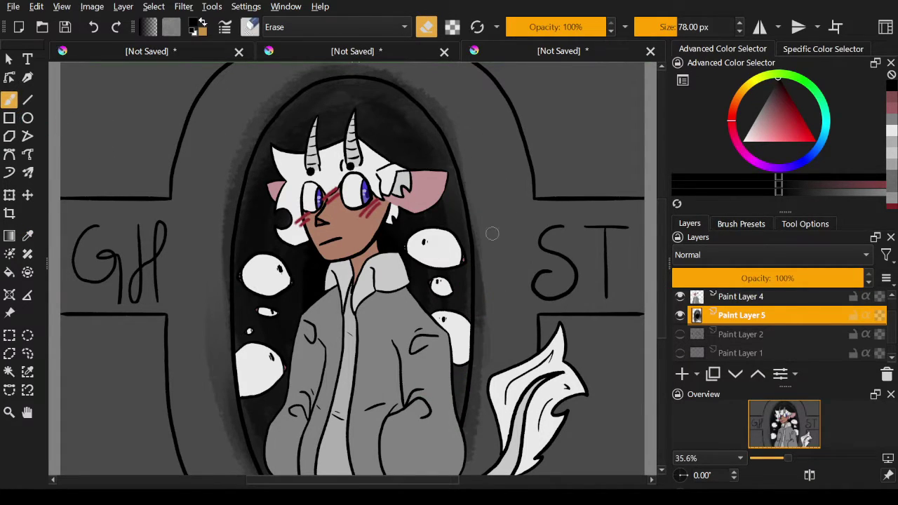
{"action": "left_click_drag", "start_coordinate": [477, 246], "coordinate": [470, 463]}
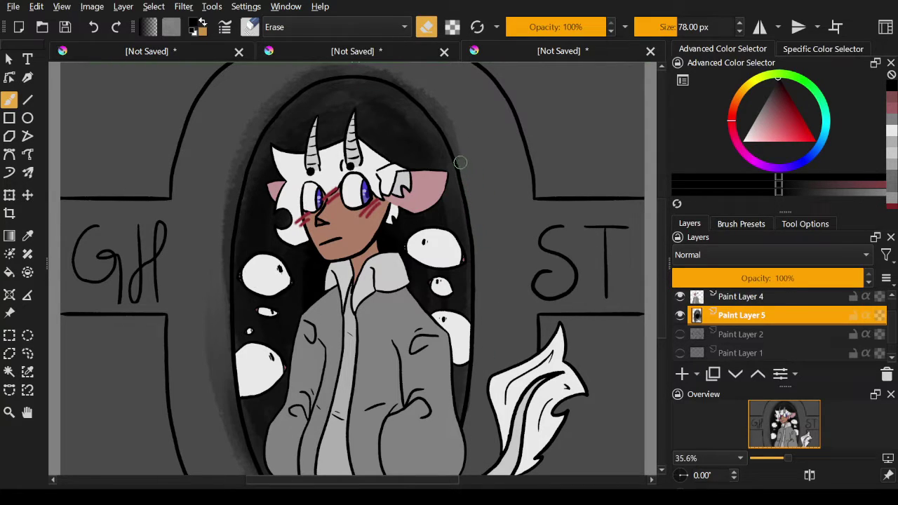
{"action": "mouse_move", "coordinate": [461, 162]}
{"action": "left_mouse_down"}
{"action": "mouse_move", "coordinate": [436, 111]}
{"action": "mouse_move", "coordinate": [382, 73]}
{"action": "mouse_move", "coordinate": [449, 118]}
{"action": "left_mouse_up"}
Step: Erase the black overspill outside the oval across its top and down the side facing the GH lettering
{"action": "scroll", "coordinate": [530, 218], "scroll_direction": "up", "scroll_amount": 3}
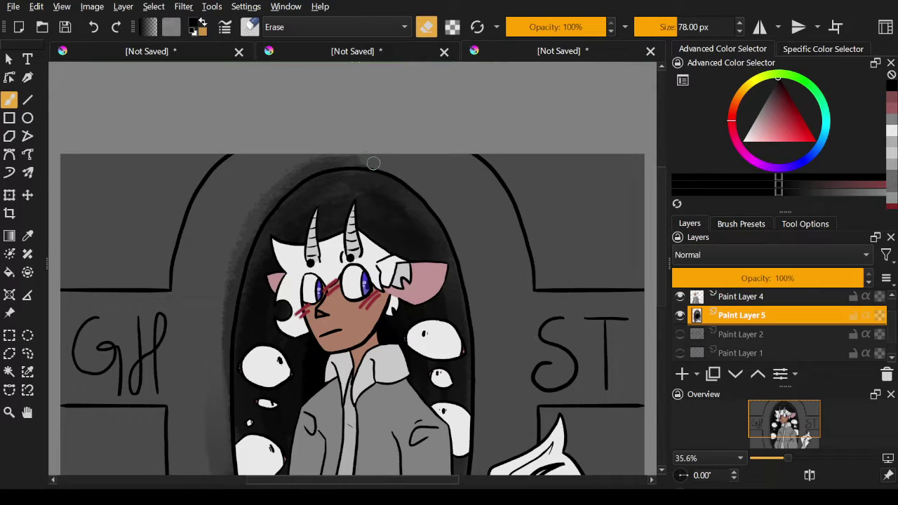
{"action": "mouse_move", "coordinate": [373, 163]}
{"action": "left_mouse_down"}
{"action": "mouse_move", "coordinate": [302, 171]}
{"action": "mouse_move", "coordinate": [362, 155]}
{"action": "mouse_move", "coordinate": [289, 170]}
{"action": "mouse_move", "coordinate": [320, 154]}
{"action": "mouse_move", "coordinate": [292, 172]}
{"action": "mouse_move", "coordinate": [313, 167]}
{"action": "mouse_move", "coordinate": [277, 197]}
{"action": "mouse_move", "coordinate": [251, 237]}
{"action": "mouse_move", "coordinate": [225, 329]}
{"action": "mouse_move", "coordinate": [222, 427]}
{"action": "left_mouse_up"}
{"action": "left_click_drag", "start_coordinate": [226, 282], "coordinate": [282, 176]}
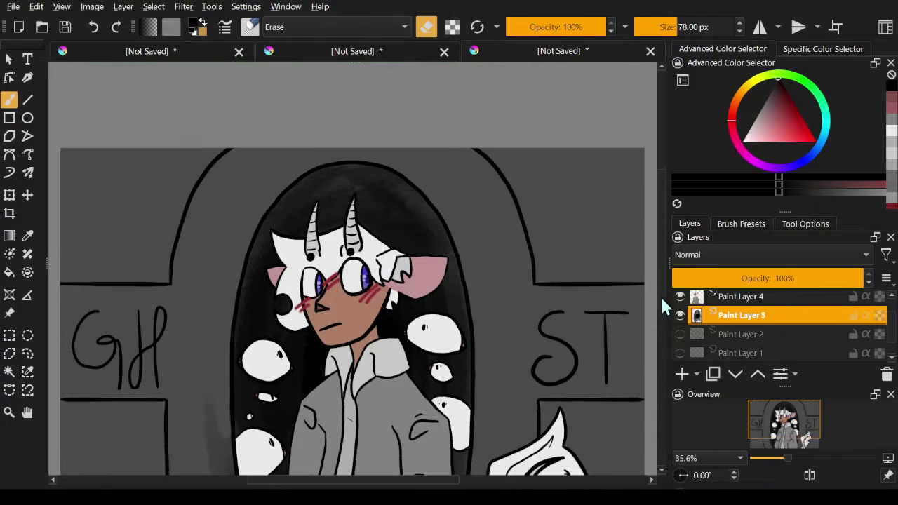
{"action": "scroll", "coordinate": [660, 296], "scroll_direction": "down", "scroll_amount": 3}
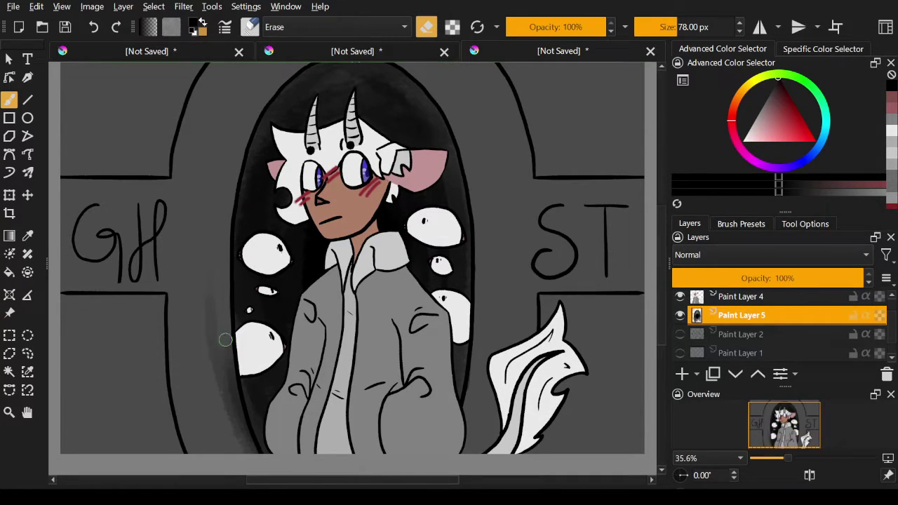
{"action": "mouse_move", "coordinate": [225, 340]}
{"action": "left_mouse_down"}
{"action": "mouse_move", "coordinate": [244, 438]}
{"action": "mouse_move", "coordinate": [229, 368]}
{"action": "left_mouse_up"}
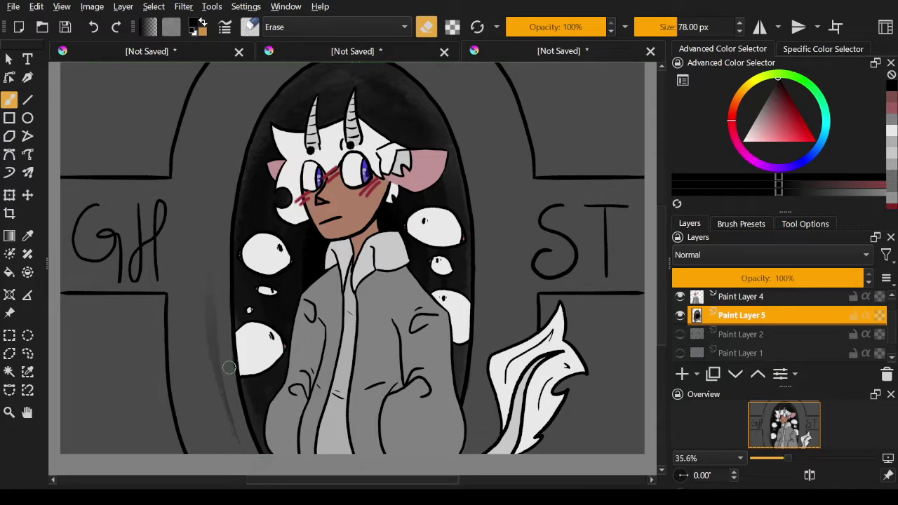
{"action": "mouse_move", "coordinate": [226, 322]}
{"action": "left_mouse_down"}
{"action": "mouse_move", "coordinate": [216, 290]}
{"action": "mouse_move", "coordinate": [206, 327]}
{"action": "mouse_move", "coordinate": [209, 265]}
{"action": "left_mouse_up"}
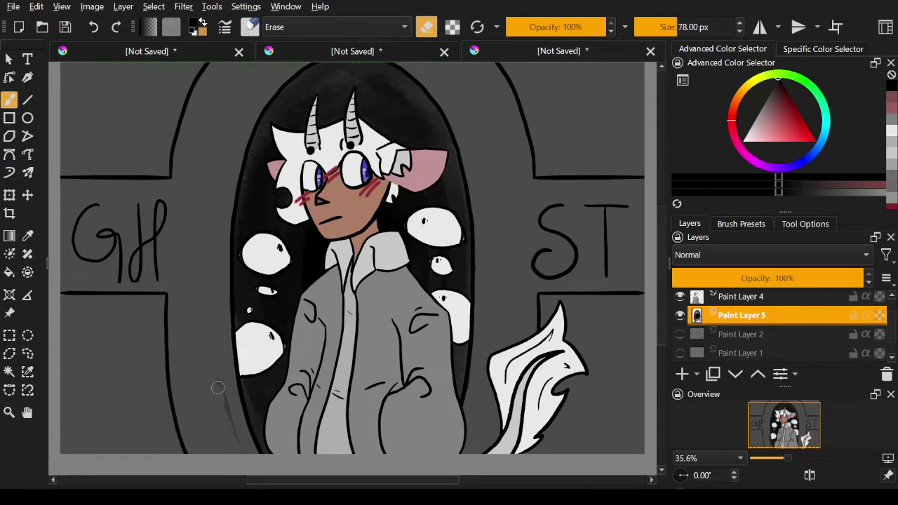
{"action": "left_click_drag", "start_coordinate": [218, 388], "coordinate": [236, 450]}
Step: Darken the lower part of the oval background with more black and erase the new overspill outside both side lines
{"action": "key", "text": "e"}
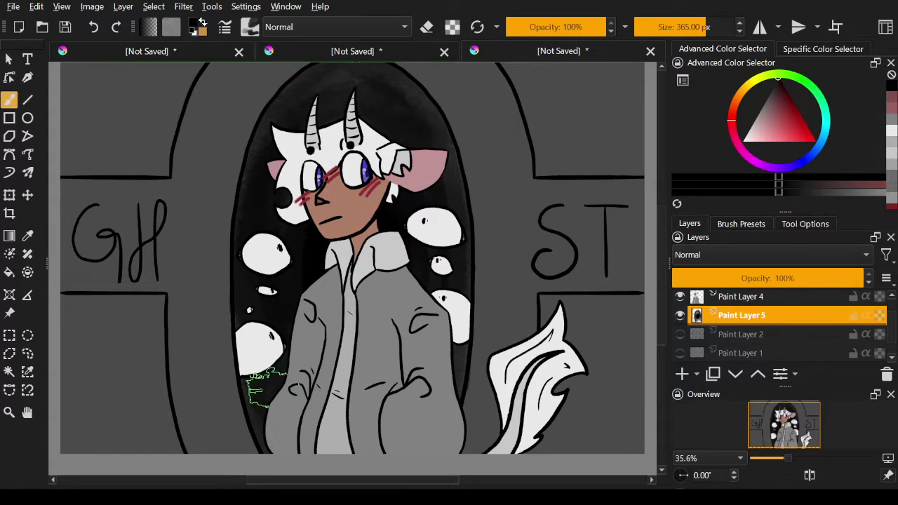
{"action": "mouse_move", "coordinate": [263, 389]}
{"action": "left_mouse_down"}
{"action": "mouse_move", "coordinate": [240, 421]}
{"action": "mouse_move", "coordinate": [260, 421]}
{"action": "left_mouse_up"}
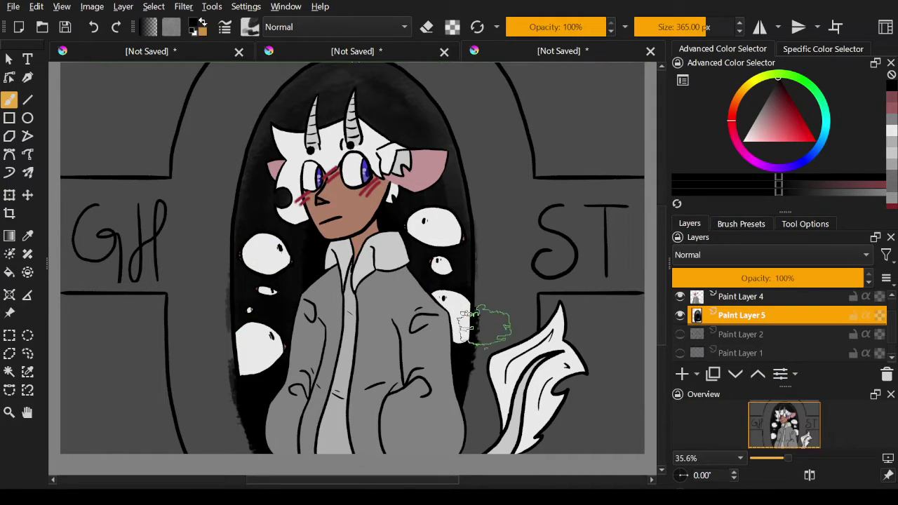
{"action": "key", "text": "e"}
{"action": "left_click_drag", "start_coordinate": [478, 318], "coordinate": [476, 349]}
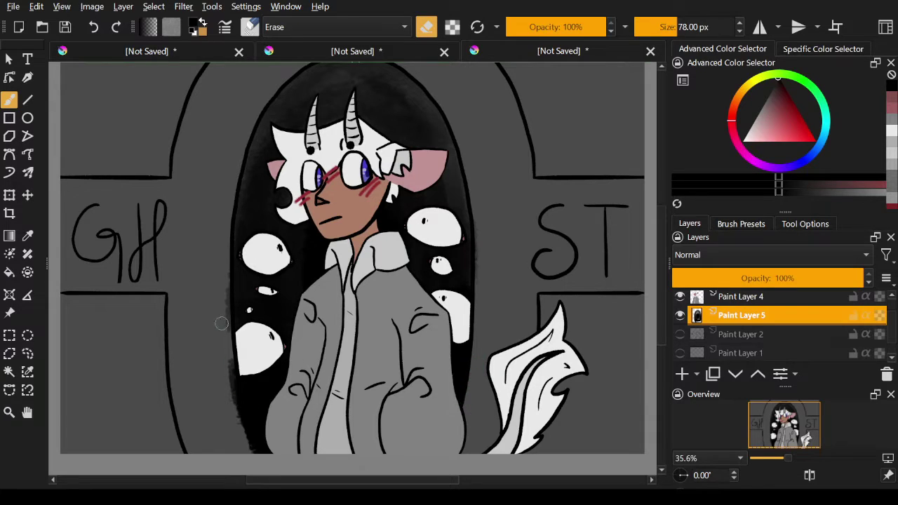
{"action": "mouse_move", "coordinate": [225, 271]}
{"action": "left_mouse_down"}
{"action": "mouse_move", "coordinate": [232, 378]}
{"action": "mouse_move", "coordinate": [253, 449]}
{"action": "left_mouse_up"}
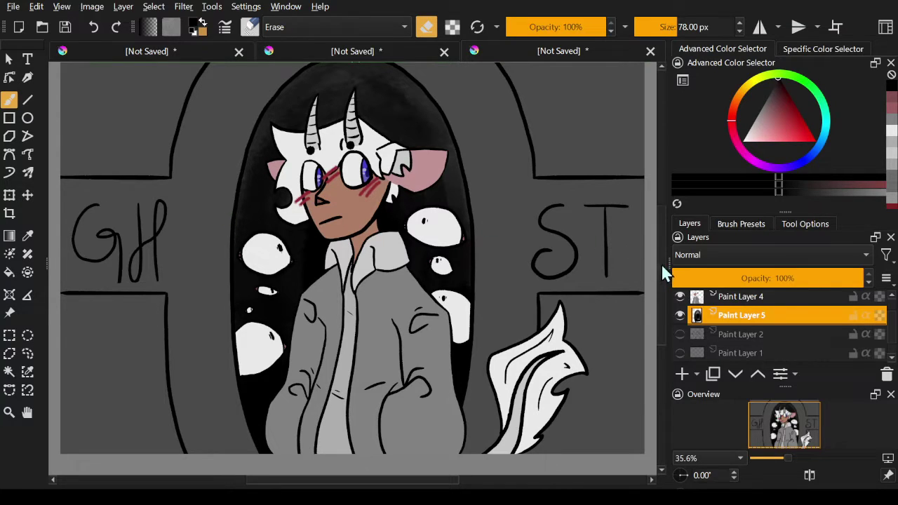
Step: Pick a near-white painting colour and switch from the eraser back to a paint brush
{"action": "mouse_move", "coordinate": [660, 263]}
{"action": "left_mouse_down"}
{"action": "mouse_move", "coordinate": [663, 241]}
{"action": "mouse_move", "coordinate": [654, 300]}
{"action": "left_mouse_up"}
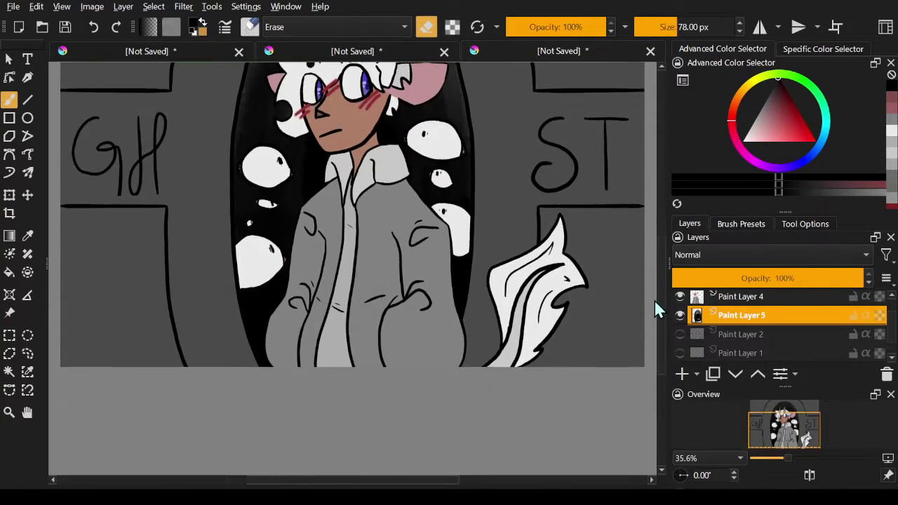
{"action": "scroll", "coordinate": [638, 222], "scroll_direction": "up", "scroll_amount": 5}
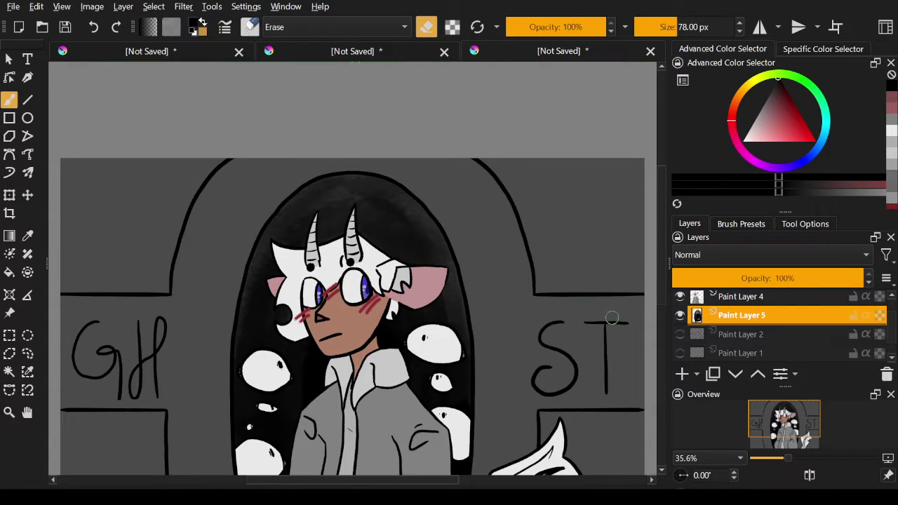
{"action": "mouse_move", "coordinate": [661, 306]}
{"action": "left_mouse_down"}
{"action": "mouse_move", "coordinate": [658, 344]}
{"action": "mouse_move", "coordinate": [659, 327]}
{"action": "left_mouse_up"}
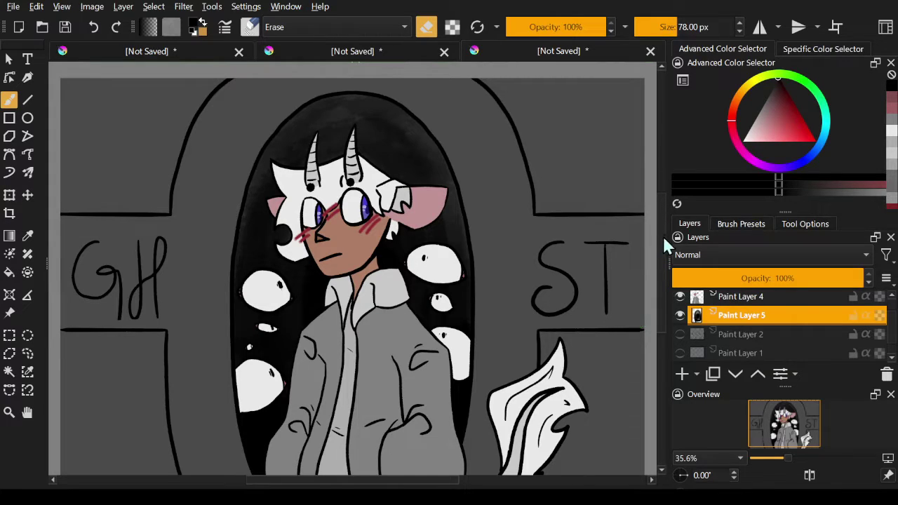
{"action": "left_click", "coordinate": [757, 129]}
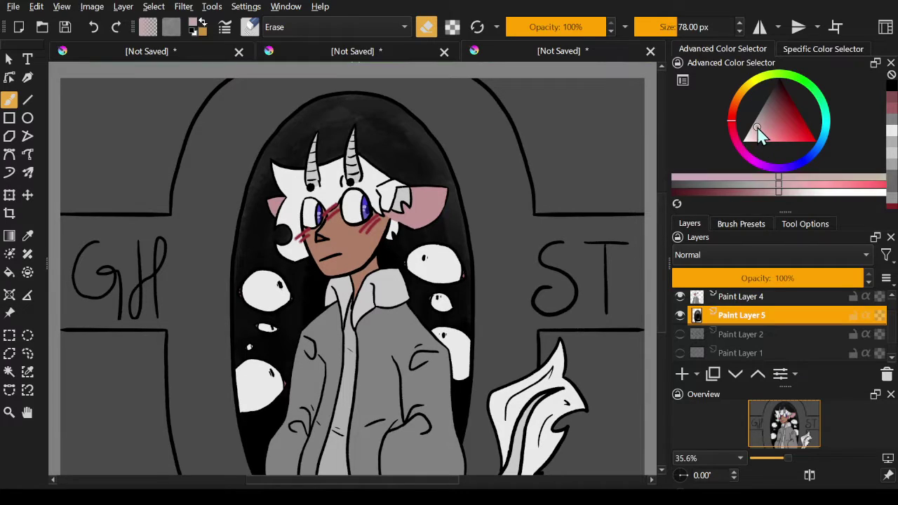
{"action": "mouse_move", "coordinate": [757, 129]}
{"action": "left_mouse_down"}
{"action": "mouse_move", "coordinate": [741, 132]}
{"action": "mouse_move", "coordinate": [747, 137]}
{"action": "left_mouse_up"}
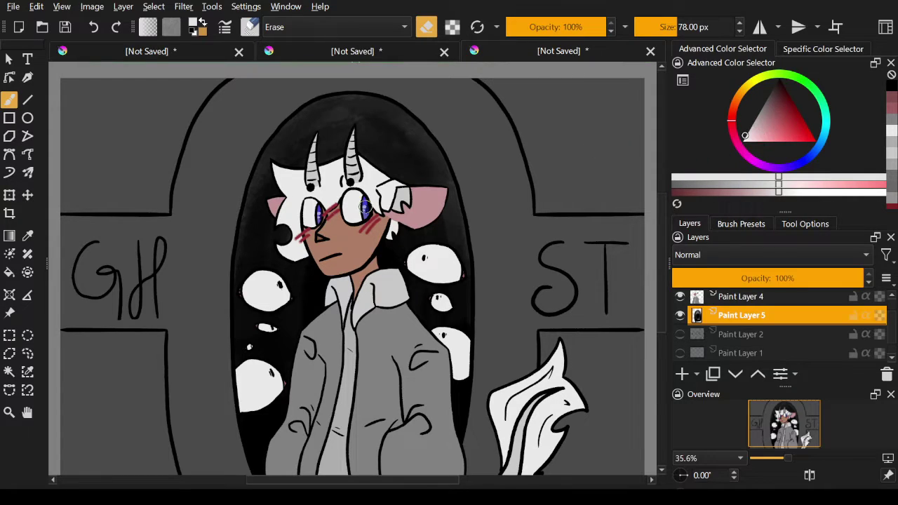
{"action": "key", "text": "e"}
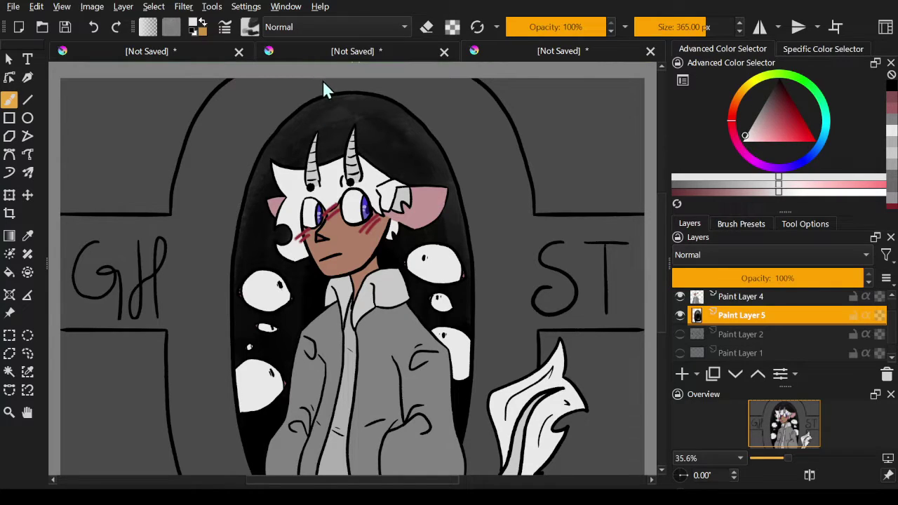
{"action": "key", "text": "slash"}
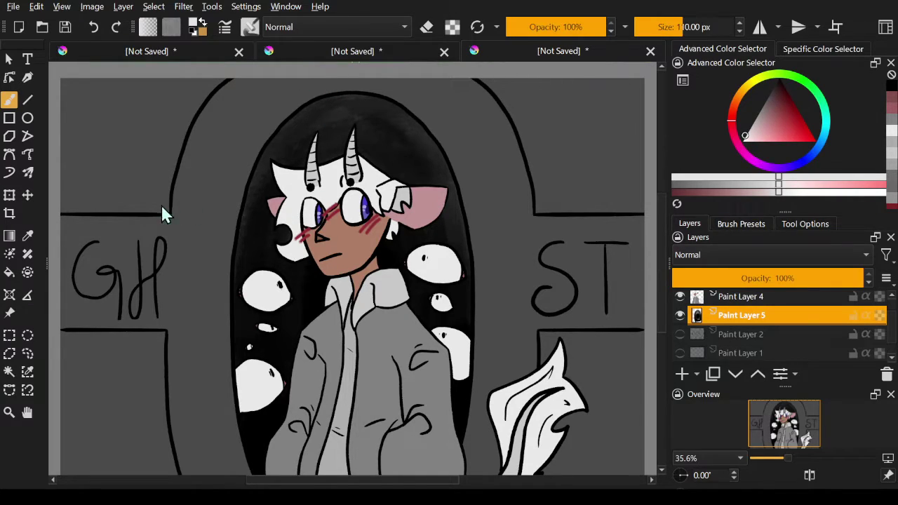
Step: Try near-white strokes on the arch band around the oval with different brush sizes, ending at 390 px, and undo them
{"action": "mouse_move", "coordinate": [131, 183]}
{"action": "left_mouse_down"}
{"action": "mouse_move", "coordinate": [167, 275]}
{"action": "mouse_move", "coordinate": [181, 242]}
{"action": "mouse_move", "coordinate": [200, 396]}
{"action": "left_mouse_up"}
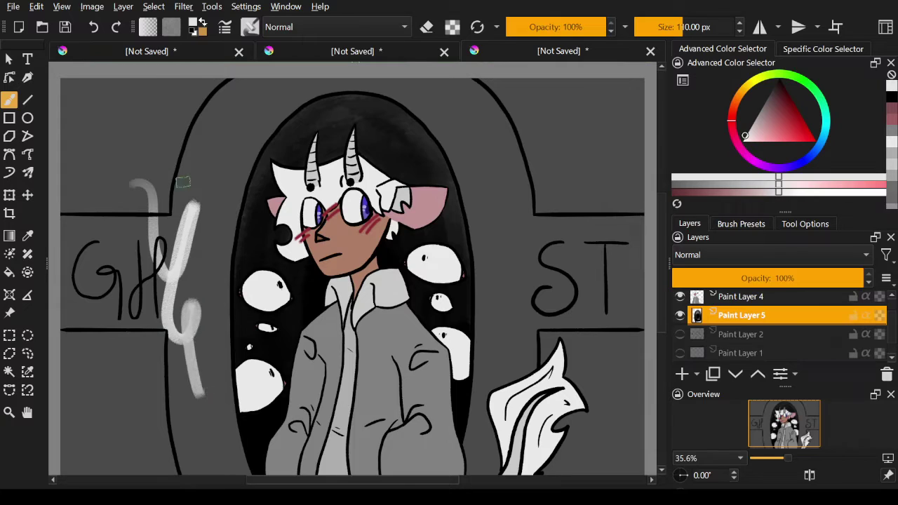
{"action": "left_click", "coordinate": [92, 27]}
{"action": "left_click_drag", "start_coordinate": [245, 184], "coordinate": [281, 184]}
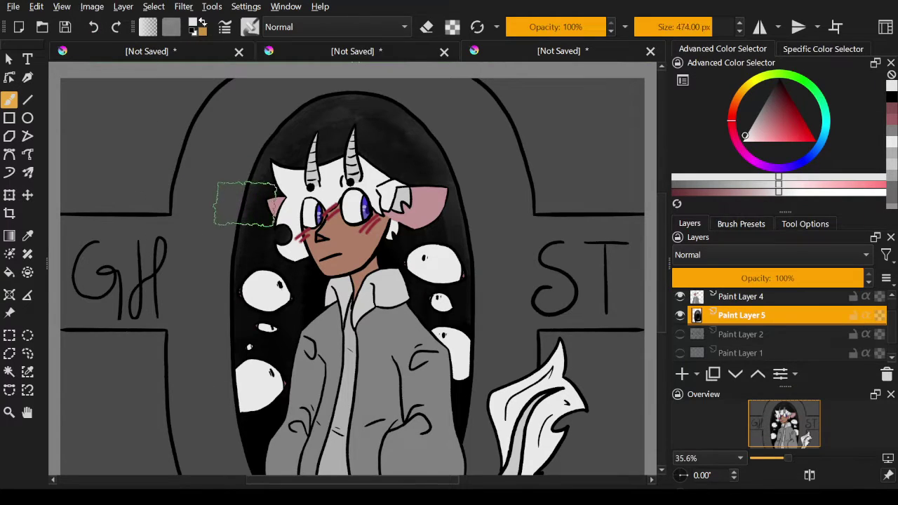
{"action": "key", "text": "bracketleft"}
{"action": "key", "text": "bracketleft"}
{"action": "key", "text": "bracketleft"}
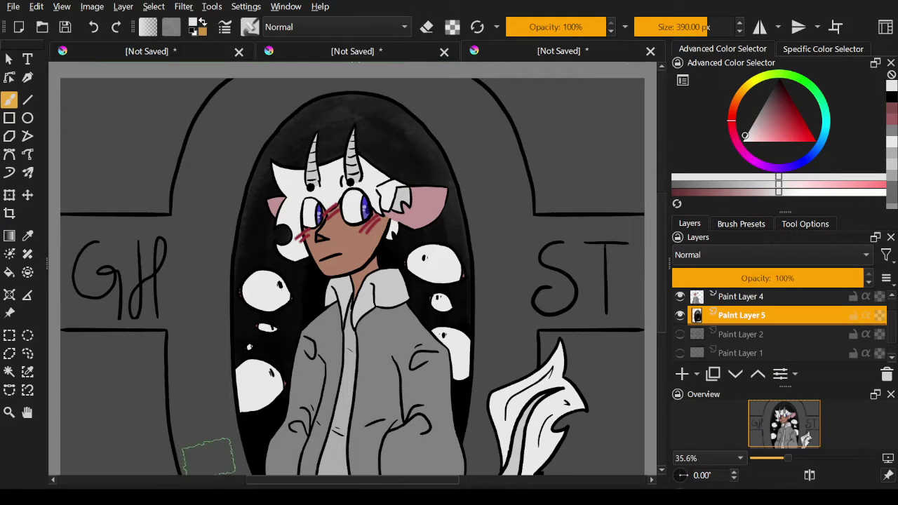
{"action": "mouse_move", "coordinate": [208, 460]}
{"action": "left_mouse_down"}
{"action": "mouse_move", "coordinate": [192, 410]}
{"action": "mouse_move", "coordinate": [199, 179]}
{"action": "mouse_move", "coordinate": [230, 101]}
{"action": "mouse_move", "coordinate": [298, 89]}
{"action": "left_mouse_up"}
{"action": "left_click", "coordinate": [92, 28]}
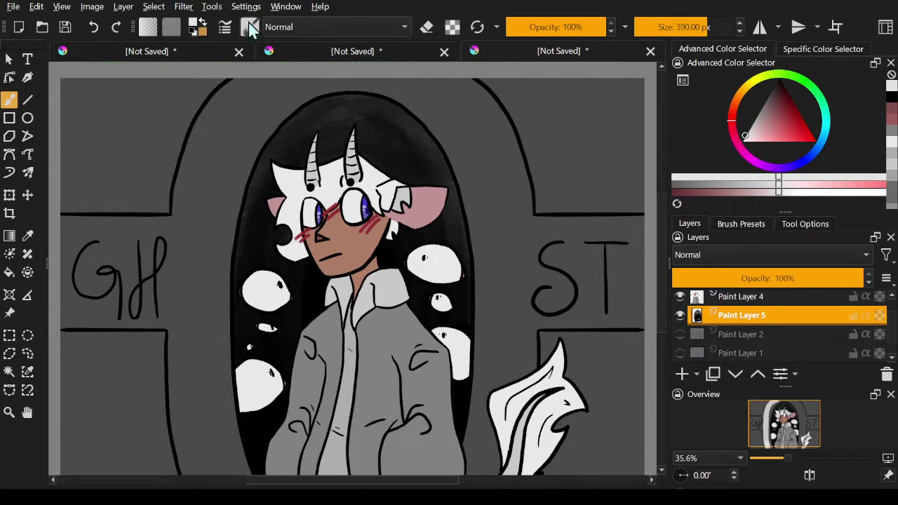
Step: Turn on horizontal mirroring, try covering the arch band near-white with the 390 px brush, and undo the strokes
{"action": "left_click", "coordinate": [760, 27]}
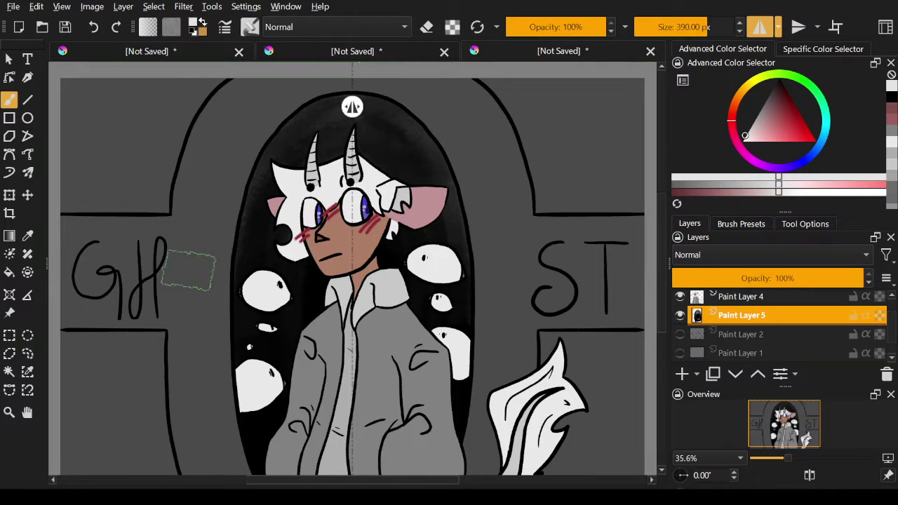
{"action": "mouse_move", "coordinate": [201, 419]}
{"action": "left_mouse_down"}
{"action": "mouse_move", "coordinate": [214, 454]}
{"action": "mouse_move", "coordinate": [199, 427]}
{"action": "mouse_move", "coordinate": [204, 460]}
{"action": "mouse_move", "coordinate": [195, 431]}
{"action": "mouse_move", "coordinate": [223, 466]}
{"action": "mouse_move", "coordinate": [213, 429]}
{"action": "mouse_move", "coordinate": [228, 466]}
{"action": "mouse_move", "coordinate": [201, 383]}
{"action": "mouse_move", "coordinate": [202, 414]}
{"action": "mouse_move", "coordinate": [196, 400]}
{"action": "mouse_move", "coordinate": [193, 417]}
{"action": "mouse_move", "coordinate": [187, 371]}
{"action": "mouse_move", "coordinate": [193, 213]}
{"action": "mouse_move", "coordinate": [209, 150]}
{"action": "mouse_move", "coordinate": [251, 98]}
{"action": "mouse_move", "coordinate": [304, 80]}
{"action": "mouse_move", "coordinate": [386, 75]}
{"action": "mouse_move", "coordinate": [258, 110]}
{"action": "mouse_move", "coordinate": [279, 97]}
{"action": "mouse_move", "coordinate": [234, 153]}
{"action": "mouse_move", "coordinate": [202, 278]}
{"action": "mouse_move", "coordinate": [203, 352]}
{"action": "mouse_move", "coordinate": [218, 418]}
{"action": "mouse_move", "coordinate": [204, 344]}
{"action": "mouse_move", "coordinate": [220, 223]}
{"action": "mouse_move", "coordinate": [209, 370]}
{"action": "mouse_move", "coordinate": [200, 411]}
{"action": "left_mouse_up"}
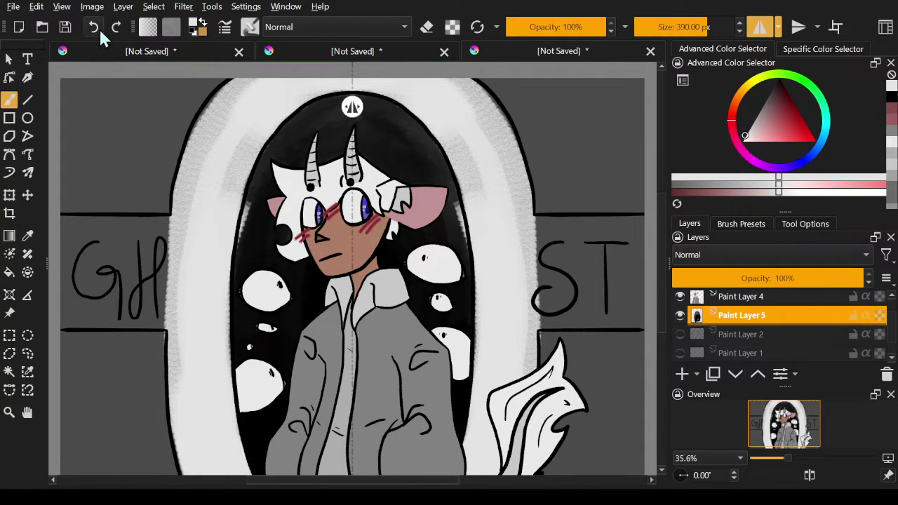
{"action": "left_click", "coordinate": [97, 28]}
{"action": "left_click", "coordinate": [118, 28]}
{"action": "left_click", "coordinate": [95, 29]}
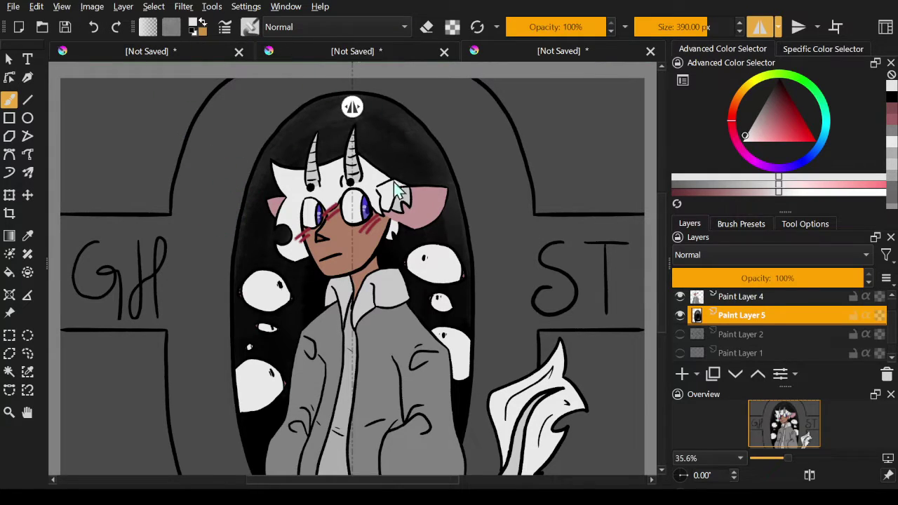
Step: Test a 60 px brush with mirrored near-white strokes beside the oval and undo them
{"action": "key", "text": "slash"}
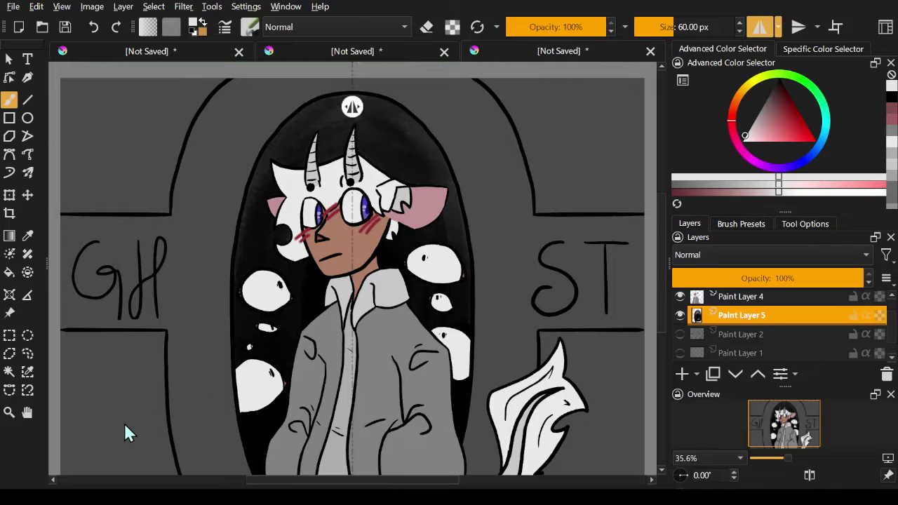
{"action": "mouse_move", "coordinate": [197, 313]}
{"action": "left_mouse_down"}
{"action": "mouse_move", "coordinate": [195, 357]}
{"action": "mouse_move", "coordinate": [202, 322]}
{"action": "mouse_move", "coordinate": [224, 392]}
{"action": "left_mouse_up"}
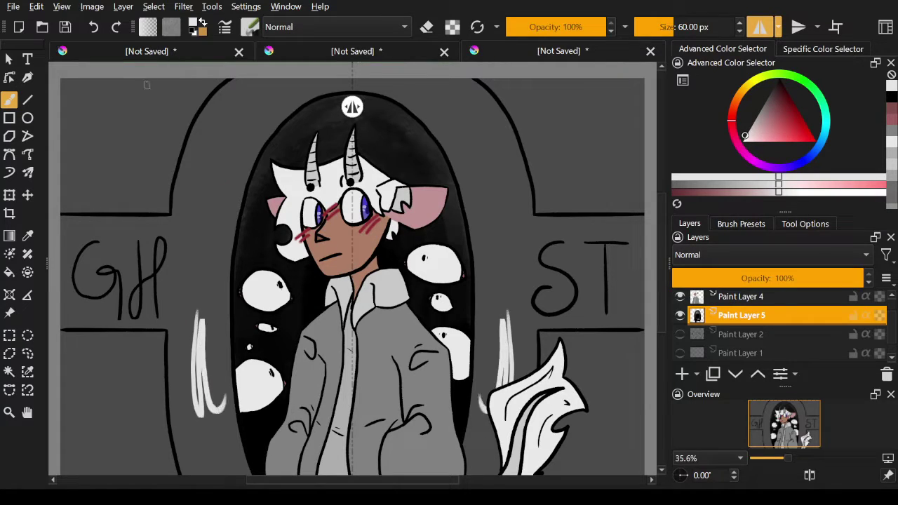
{"action": "left_click", "coordinate": [93, 27]}
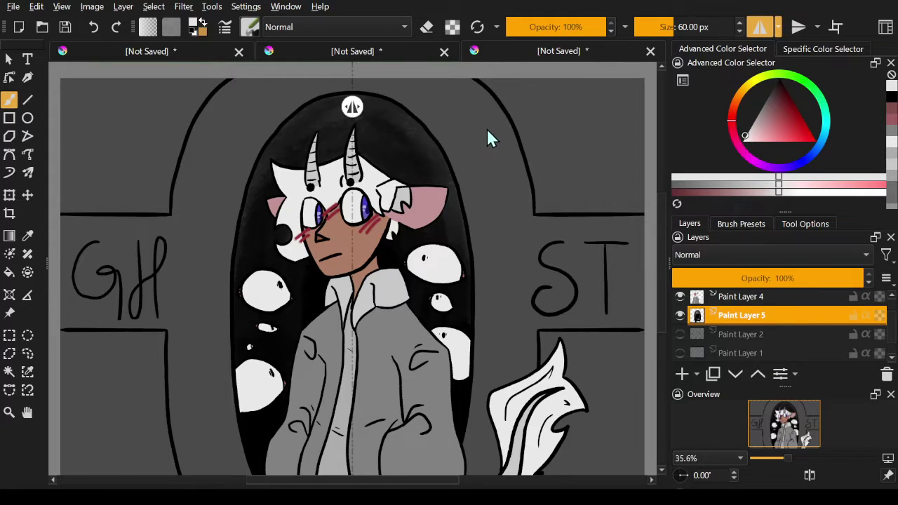
{"action": "key", "text": "bracketright"}
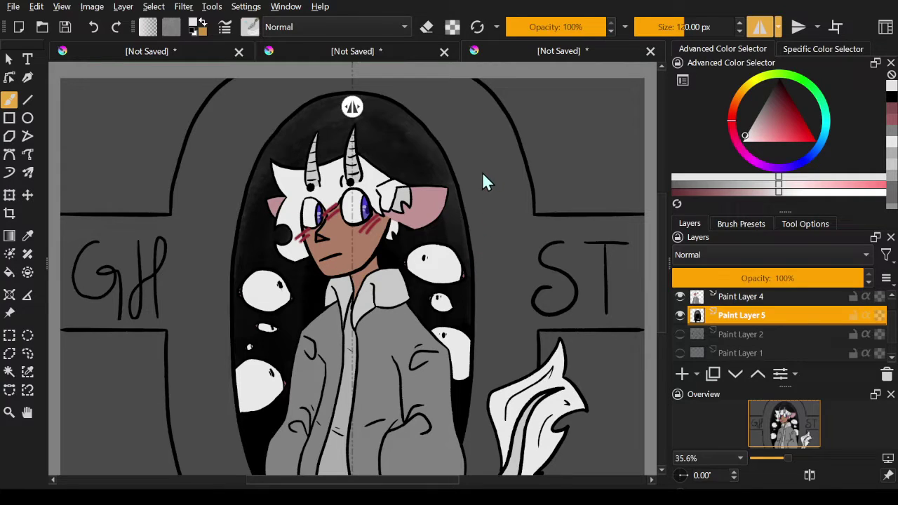
Step: Paint the lower sides of the arch band near-white on Paint Layer 5 with mirrored strokes, using a 30 px brush along the outlines
{"action": "key", "text": "/"}
{"action": "mouse_move", "coordinate": [185, 320]}
{"action": "left_mouse_down"}
{"action": "mouse_move", "coordinate": [196, 324]}
{"action": "mouse_move", "coordinate": [209, 409]}
{"action": "mouse_move", "coordinate": [198, 430]}
{"action": "mouse_move", "coordinate": [209, 354]}
{"action": "mouse_move", "coordinate": [213, 428]}
{"action": "mouse_move", "coordinate": [210, 365]}
{"action": "mouse_move", "coordinate": [220, 338]}
{"action": "mouse_move", "coordinate": [223, 396]}
{"action": "left_mouse_up"}
{"action": "mouse_move", "coordinate": [215, 275]}
{"action": "left_mouse_down"}
{"action": "mouse_move", "coordinate": [223, 189]}
{"action": "mouse_move", "coordinate": [214, 311]}
{"action": "left_mouse_up"}
{"action": "left_click_drag", "start_coordinate": [203, 201], "coordinate": [203, 290]}
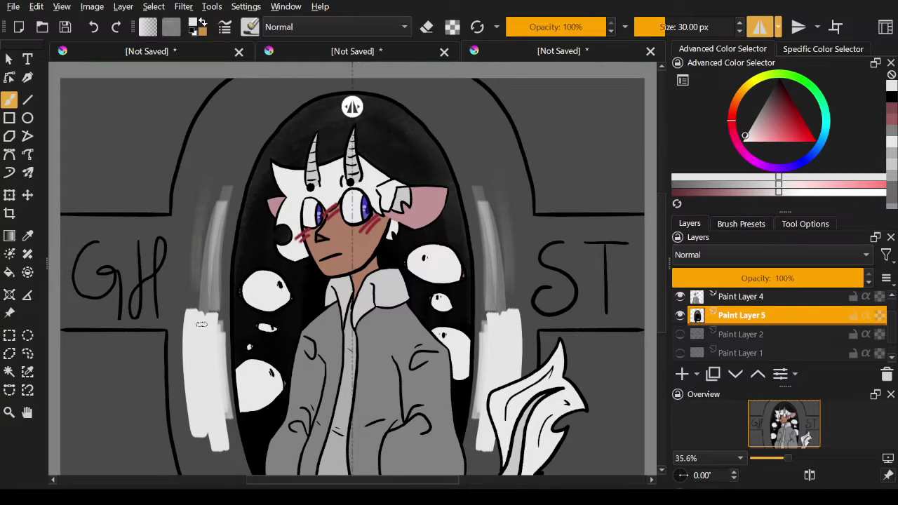
{"action": "mouse_move", "coordinate": [239, 132]}
{"action": "left_mouse_down"}
{"action": "mouse_move", "coordinate": [214, 219]}
{"action": "mouse_move", "coordinate": [216, 288]}
{"action": "left_mouse_up"}
{"action": "mouse_move", "coordinate": [181, 355]}
{"action": "left_mouse_down"}
{"action": "mouse_move", "coordinate": [177, 449]}
{"action": "mouse_move", "coordinate": [173, 393]}
{"action": "mouse_move", "coordinate": [184, 472]}
{"action": "left_mouse_up"}
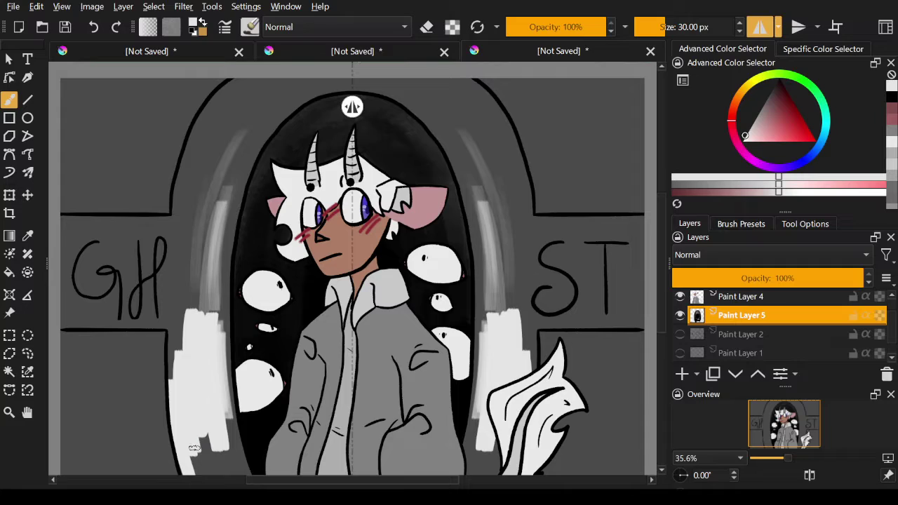
{"action": "left_click_drag", "start_coordinate": [86, 418], "coordinate": [97, 419]}
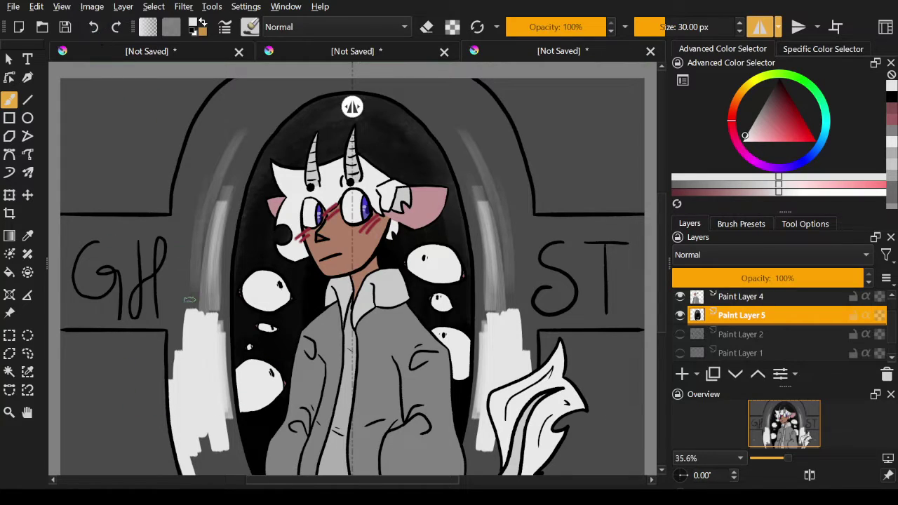
{"action": "mouse_move", "coordinate": [194, 428]}
{"action": "left_mouse_down"}
{"action": "mouse_move", "coordinate": [234, 473]}
{"action": "mouse_move", "coordinate": [223, 418]}
{"action": "mouse_move", "coordinate": [244, 469]}
{"action": "mouse_move", "coordinate": [223, 326]}
{"action": "mouse_move", "coordinate": [223, 346]}
{"action": "mouse_move", "coordinate": [227, 275]}
{"action": "mouse_move", "coordinate": [224, 374]}
{"action": "mouse_move", "coordinate": [211, 316]}
{"action": "mouse_move", "coordinate": [224, 252]}
{"action": "mouse_move", "coordinate": [201, 275]}
{"action": "mouse_move", "coordinate": [196, 269]}
{"action": "mouse_move", "coordinate": [175, 395]}
{"action": "left_mouse_up"}
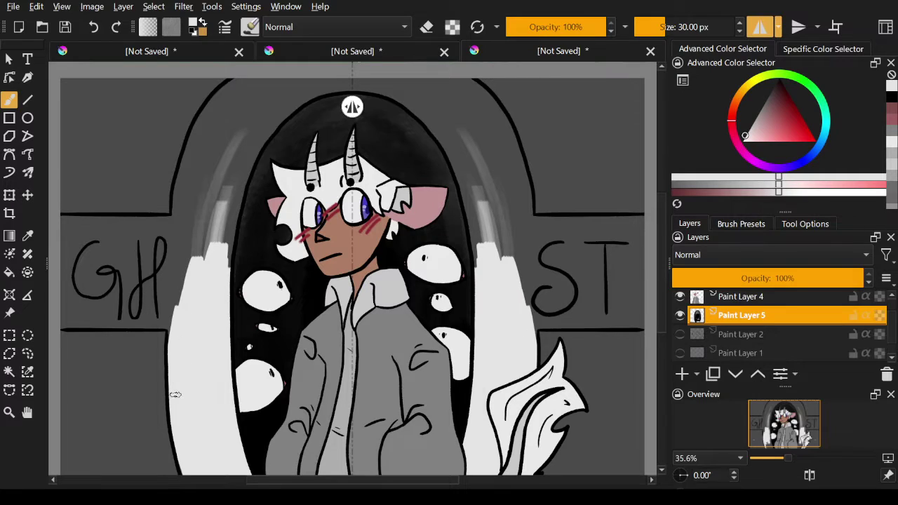
Step: Enlarge the brush to 73 px and paint the GH and ST lettering banner and adjoining arch sides near-white
{"action": "left_click_drag", "start_coordinate": [195, 337], "coordinate": [199, 336]}
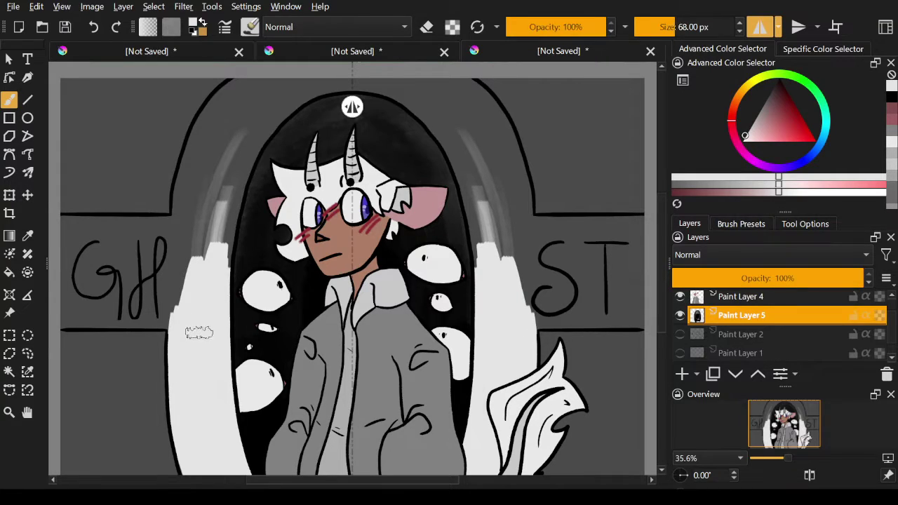
{"action": "left_click_drag", "start_coordinate": [206, 260], "coordinate": [224, 217]}
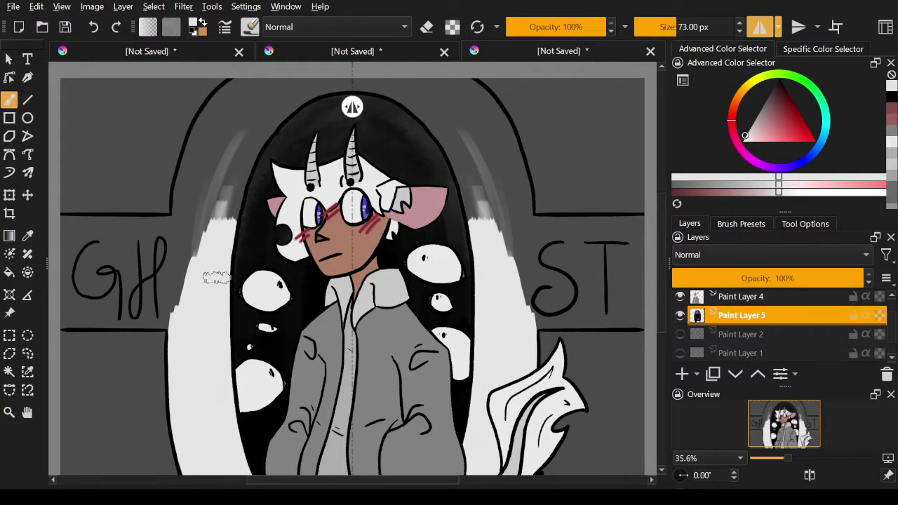
{"action": "mouse_move", "coordinate": [216, 277]}
{"action": "left_mouse_down"}
{"action": "mouse_move", "coordinate": [229, 199]}
{"action": "mouse_move", "coordinate": [220, 227]}
{"action": "mouse_move", "coordinate": [221, 195]}
{"action": "mouse_move", "coordinate": [197, 209]}
{"action": "mouse_move", "coordinate": [172, 266]}
{"action": "mouse_move", "coordinate": [168, 323]}
{"action": "mouse_move", "coordinate": [67, 323]}
{"action": "mouse_move", "coordinate": [165, 318]}
{"action": "mouse_move", "coordinate": [161, 309]}
{"action": "mouse_move", "coordinate": [80, 308]}
{"action": "mouse_move", "coordinate": [89, 316]}
{"action": "mouse_move", "coordinate": [78, 301]}
{"action": "mouse_move", "coordinate": [71, 310]}
{"action": "mouse_move", "coordinate": [67, 252]}
{"action": "mouse_move", "coordinate": [68, 291]}
{"action": "mouse_move", "coordinate": [114, 264]}
{"action": "mouse_move", "coordinate": [113, 292]}
{"action": "mouse_move", "coordinate": [156, 295]}
{"action": "mouse_move", "coordinate": [176, 224]}
{"action": "mouse_move", "coordinate": [68, 223]}
{"action": "mouse_move", "coordinate": [140, 230]}
{"action": "mouse_move", "coordinate": [111, 230]}
{"action": "mouse_move", "coordinate": [68, 220]}
{"action": "mouse_move", "coordinate": [185, 224]}
{"action": "mouse_move", "coordinate": [76, 249]}
{"action": "left_mouse_up"}
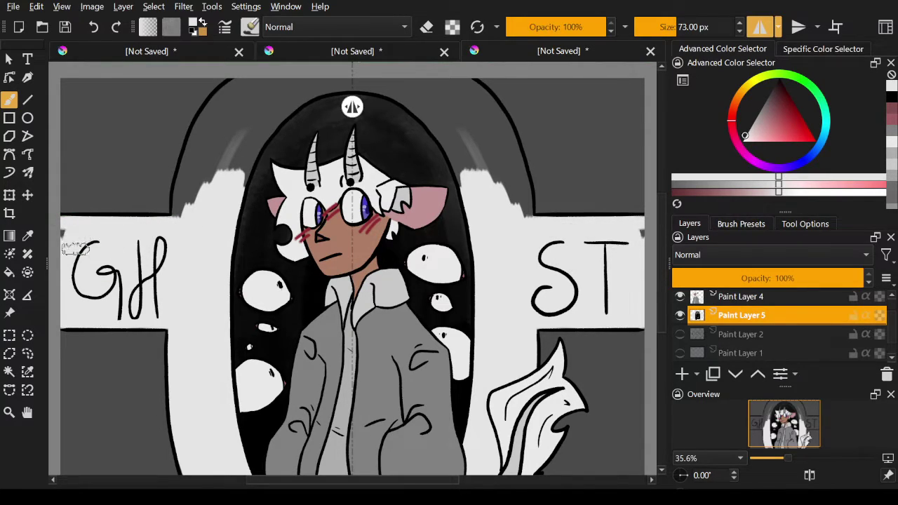
{"action": "mouse_move", "coordinate": [162, 262]}
{"action": "left_mouse_down"}
{"action": "mouse_move", "coordinate": [187, 226]}
{"action": "mouse_move", "coordinate": [184, 183]}
{"action": "left_mouse_up"}
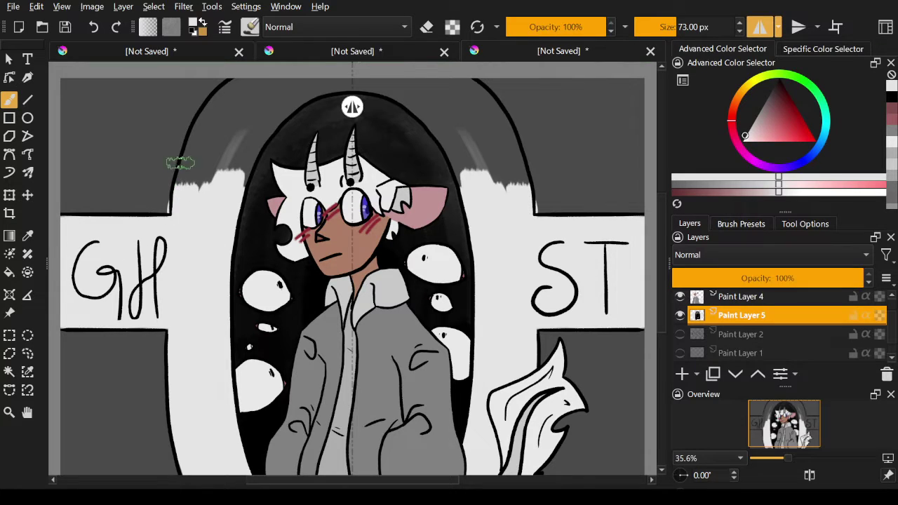
{"action": "left_click", "coordinate": [95, 27]}
Step: Paint the upper curve of the arch band near-white up to the canvas edge, undoing strokes that go wrong
{"action": "mouse_move", "coordinate": [184, 222]}
{"action": "left_mouse_down"}
{"action": "mouse_move", "coordinate": [216, 108]}
{"action": "mouse_move", "coordinate": [265, 70]}
{"action": "mouse_move", "coordinate": [214, 134]}
{"action": "mouse_move", "coordinate": [215, 193]}
{"action": "mouse_move", "coordinate": [261, 105]}
{"action": "mouse_move", "coordinate": [233, 190]}
{"action": "mouse_move", "coordinate": [274, 116]}
{"action": "left_mouse_up"}
{"action": "left_click", "coordinate": [97, 29]}
{"action": "mouse_move", "coordinate": [242, 172]}
{"action": "left_mouse_down"}
{"action": "mouse_move", "coordinate": [288, 103]}
{"action": "mouse_move", "coordinate": [363, 73]}
{"action": "mouse_move", "coordinate": [329, 87]}
{"action": "mouse_move", "coordinate": [356, 82]}
{"action": "left_mouse_up"}
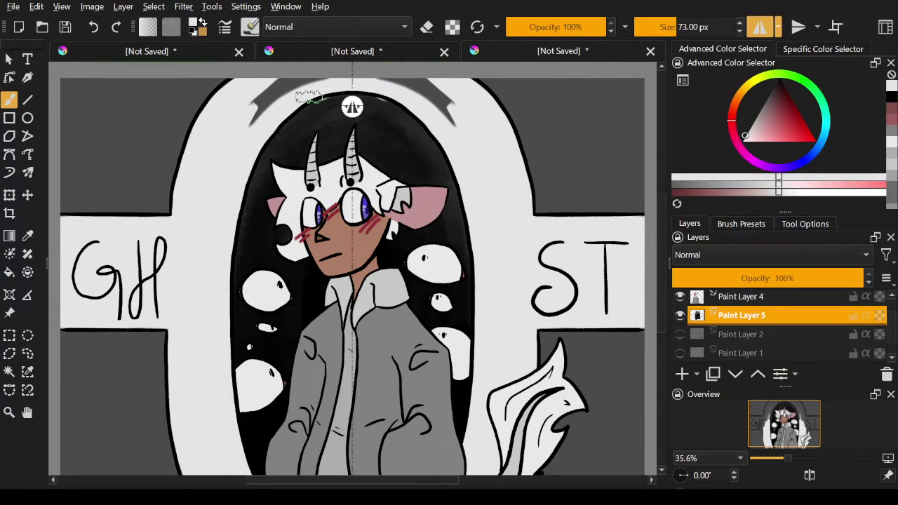
{"action": "left_click", "coordinate": [97, 28]}
{"action": "scroll", "coordinate": [571, 214], "scroll_direction": "up", "scroll_amount": 3}
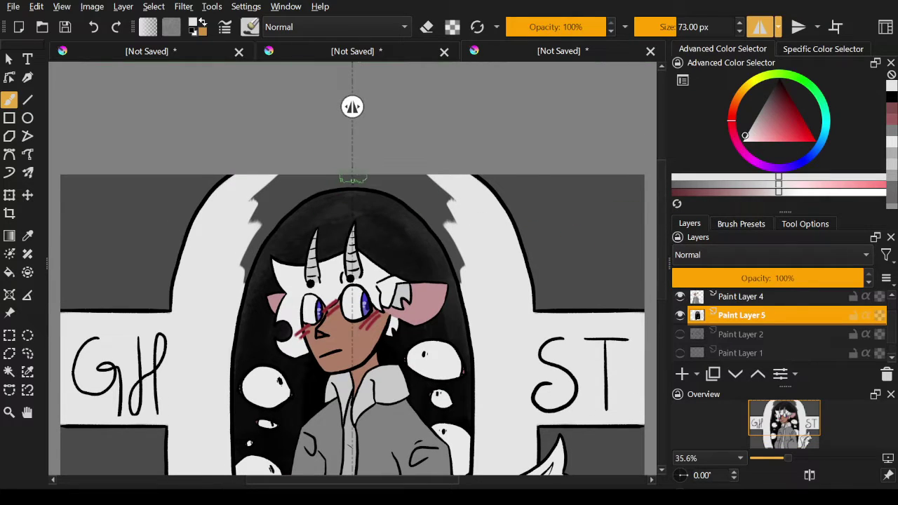
{"action": "mouse_move", "coordinate": [351, 182]}
{"action": "left_mouse_down"}
{"action": "mouse_move", "coordinate": [290, 192]}
{"action": "mouse_move", "coordinate": [258, 216]}
{"action": "left_mouse_up"}
{"action": "mouse_move", "coordinate": [303, 189]}
{"action": "left_mouse_down"}
{"action": "mouse_move", "coordinate": [261, 214]}
{"action": "mouse_move", "coordinate": [277, 204]}
{"action": "mouse_move", "coordinate": [243, 257]}
{"action": "left_mouse_up"}
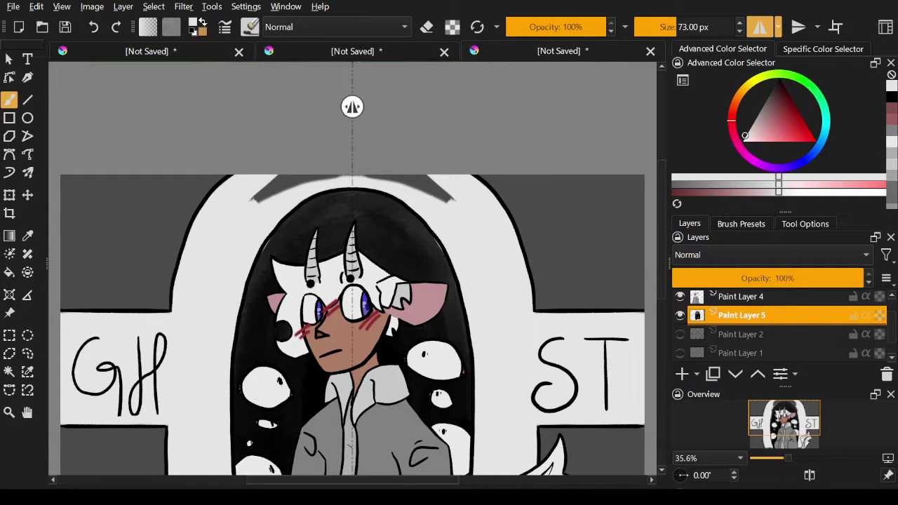
{"action": "key", "text": "ctrl+z"}
{"action": "mouse_move", "coordinate": [283, 196]}
{"action": "left_mouse_down"}
{"action": "mouse_move", "coordinate": [247, 238]}
{"action": "mouse_move", "coordinate": [222, 303]}
{"action": "left_mouse_up"}
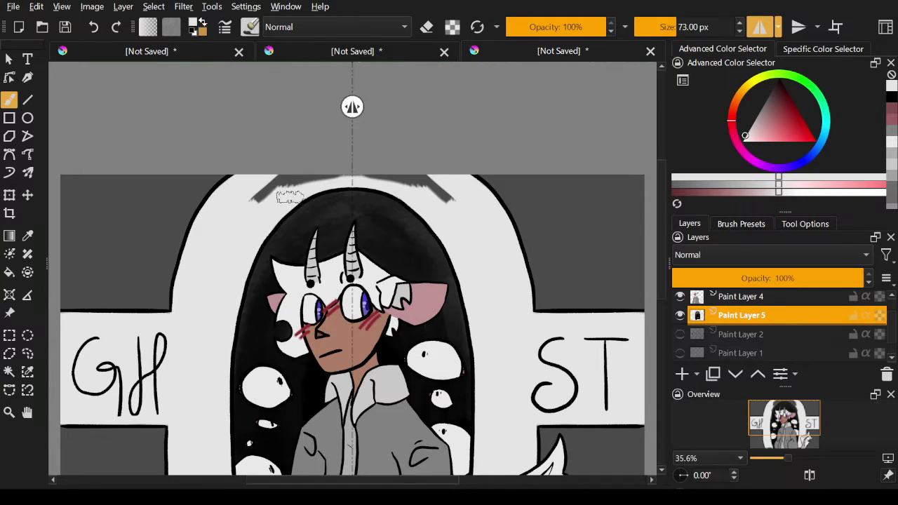
{"action": "mouse_move", "coordinate": [286, 199]}
{"action": "left_mouse_down"}
{"action": "mouse_move", "coordinate": [313, 183]}
{"action": "mouse_move", "coordinate": [261, 188]}
{"action": "mouse_move", "coordinate": [364, 178]}
{"action": "left_mouse_up"}
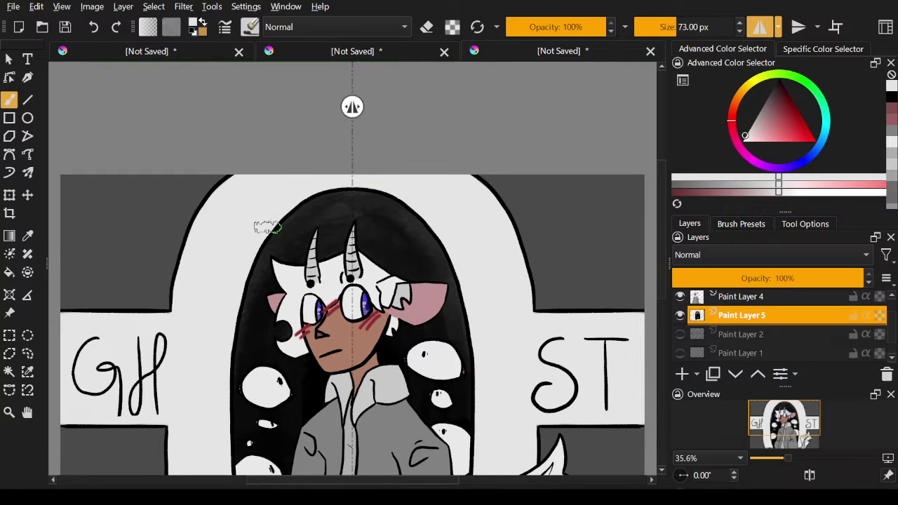
Step: Paint the lowest part of the arch band near-white on both sides and undo the last stroke
{"action": "left_click_drag", "start_coordinate": [660, 248], "coordinate": [658, 307]}
{"action": "mouse_move", "coordinate": [203, 407]}
{"action": "left_mouse_down"}
{"action": "mouse_move", "coordinate": [193, 410]}
{"action": "mouse_move", "coordinate": [239, 415]}
{"action": "left_mouse_up"}
{"action": "left_click", "coordinate": [95, 29]}
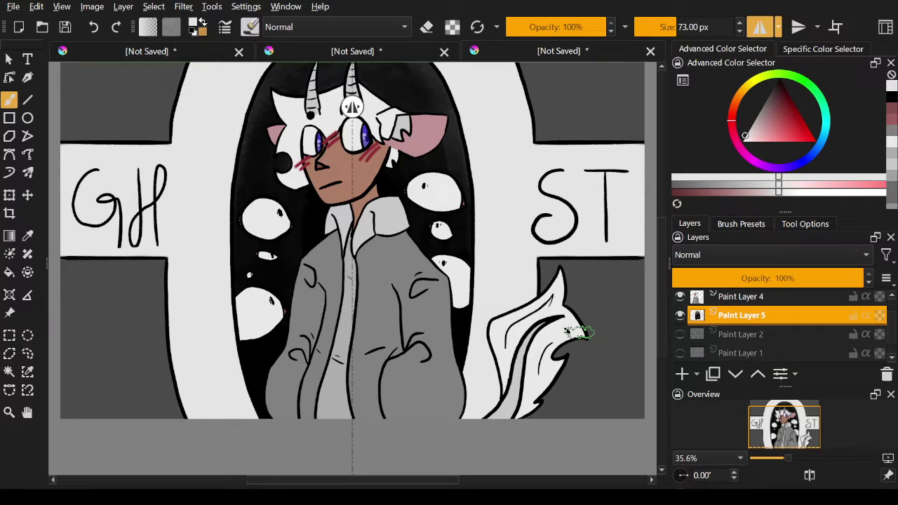
Step: Pick pure white and fill the arch band and lettering banner with it using the Fill tool
{"action": "mouse_move", "coordinate": [748, 134]}
{"action": "left_mouse_down"}
{"action": "mouse_move", "coordinate": [745, 146]}
{"action": "mouse_move", "coordinate": [691, 176]}
{"action": "left_mouse_up"}
{"action": "left_click", "coordinate": [9, 271]}
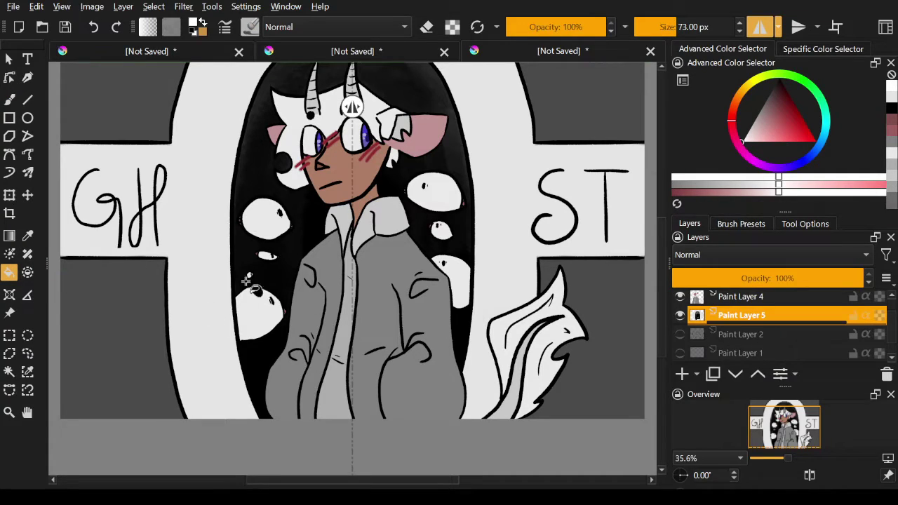
{"action": "left_click", "coordinate": [265, 271]}
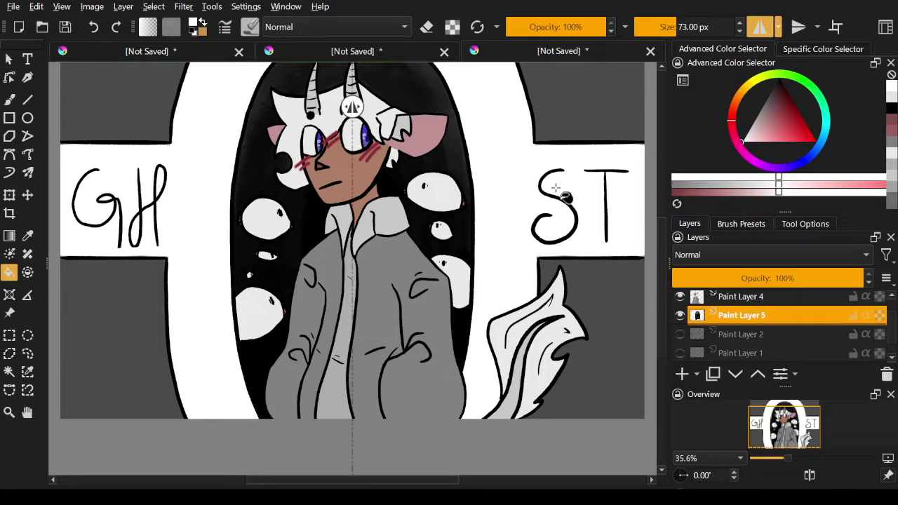
{"action": "scroll", "coordinate": [664, 235], "scroll_direction": "up", "scroll_amount": 3}
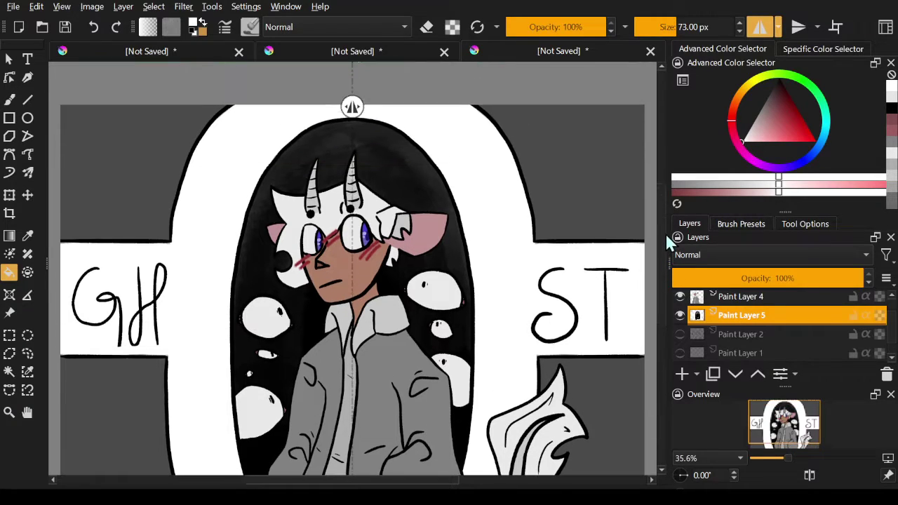
Step: Pick a dark blue as the paint colour and switch to the Freehand Brush tool
{"action": "scroll", "coordinate": [664, 229], "scroll_direction": "down", "scroll_amount": 1}
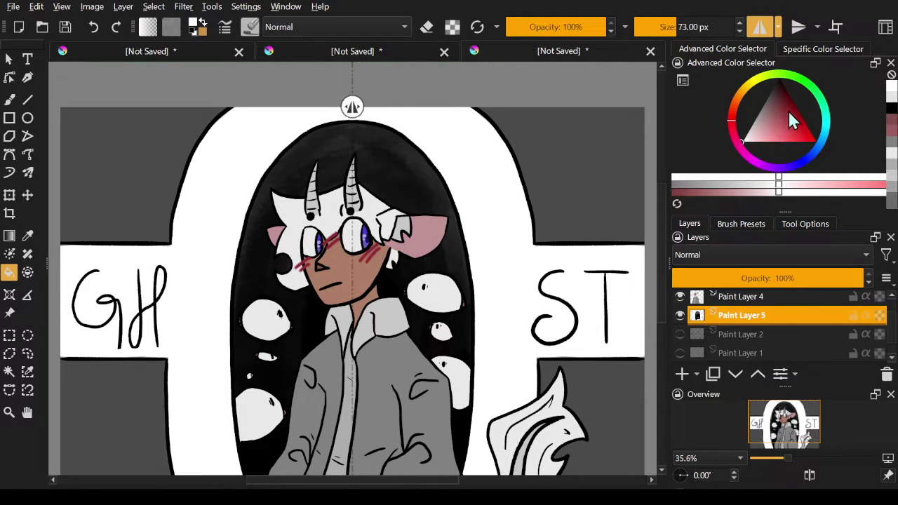
{"action": "left_click", "coordinate": [806, 165]}
{"action": "mouse_move", "coordinate": [792, 98]}
{"action": "left_mouse_down"}
{"action": "mouse_move", "coordinate": [790, 85]}
{"action": "mouse_move", "coordinate": [790, 94]}
{"action": "left_mouse_up"}
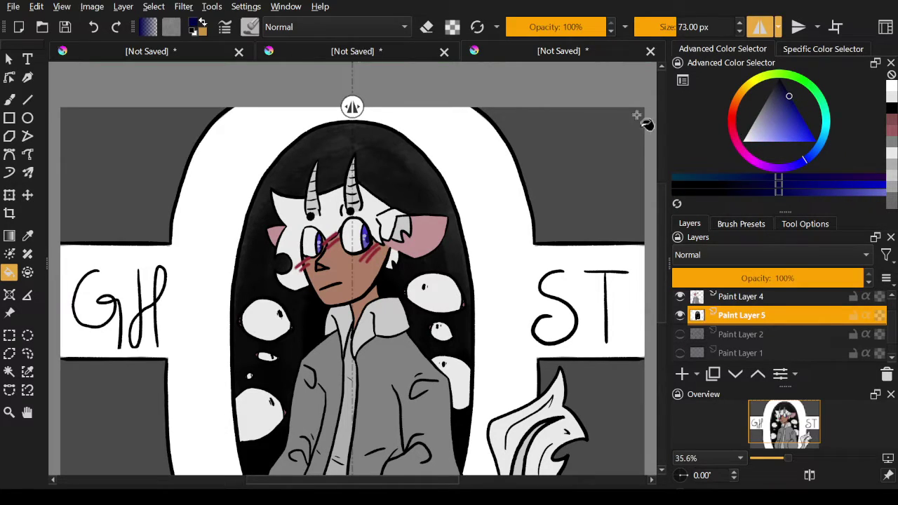
{"action": "left_click", "coordinate": [9, 99]}
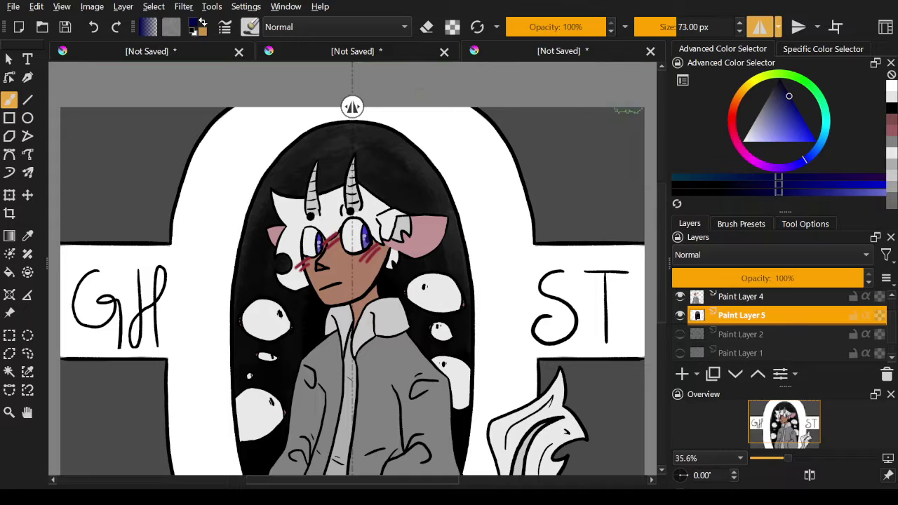
Step: Try painting the upper background corners outside the arch band dark blue and undo all of those strokes
{"action": "mouse_move", "coordinate": [628, 110]}
{"action": "left_mouse_down"}
{"action": "mouse_move", "coordinate": [639, 134]}
{"action": "mouse_move", "coordinate": [626, 113]}
{"action": "mouse_move", "coordinate": [640, 162]}
{"action": "left_mouse_up"}
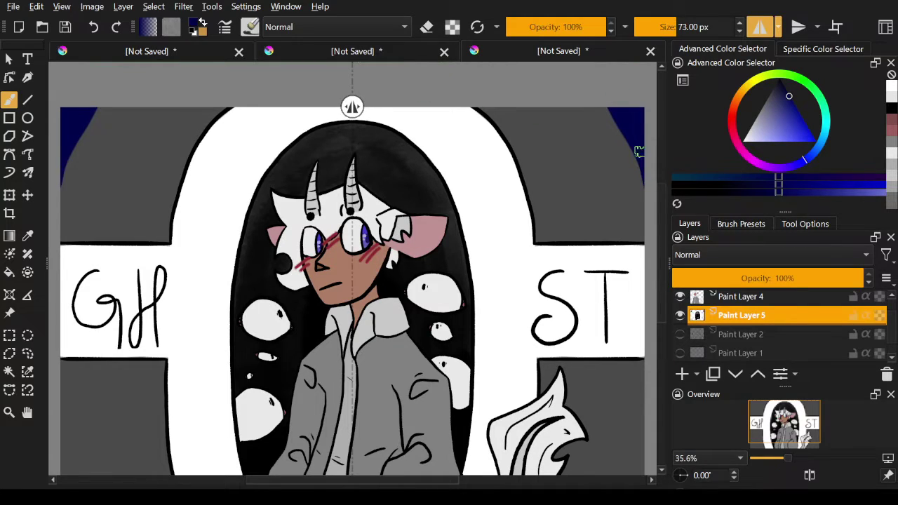
{"action": "mouse_move", "coordinate": [609, 109]}
{"action": "left_mouse_down"}
{"action": "mouse_move", "coordinate": [556, 88]}
{"action": "mouse_move", "coordinate": [615, 121]}
{"action": "mouse_move", "coordinate": [638, 186]}
{"action": "mouse_move", "coordinate": [604, 113]}
{"action": "mouse_move", "coordinate": [633, 224]}
{"action": "mouse_move", "coordinate": [576, 107]}
{"action": "mouse_move", "coordinate": [564, 116]}
{"action": "mouse_move", "coordinate": [613, 233]}
{"action": "mouse_move", "coordinate": [569, 153]}
{"action": "mouse_move", "coordinate": [529, 107]}
{"action": "mouse_move", "coordinate": [579, 225]}
{"action": "mouse_move", "coordinate": [525, 133]}
{"action": "mouse_move", "coordinate": [501, 116]}
{"action": "mouse_move", "coordinate": [553, 245]}
{"action": "mouse_move", "coordinate": [566, 154]}
{"action": "left_mouse_up"}
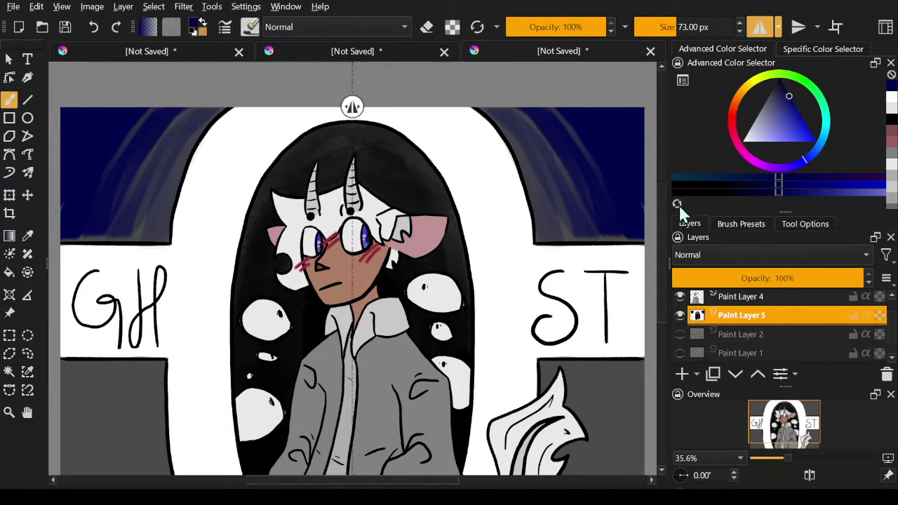
{"action": "left_click_drag", "start_coordinate": [640, 235], "coordinate": [639, 301]}
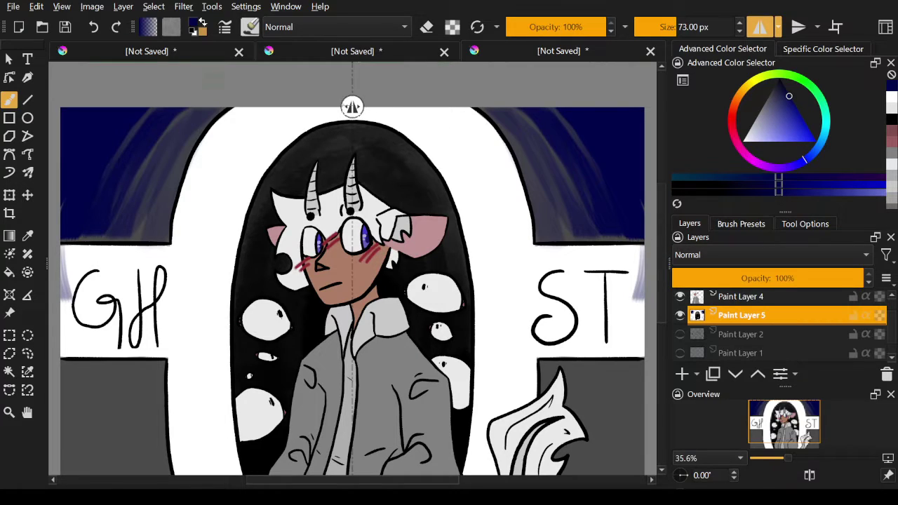
{"action": "left_click", "coordinate": [93, 27]}
{"action": "left_click", "coordinate": [93, 26]}
{"action": "left_click", "coordinate": [115, 27]}
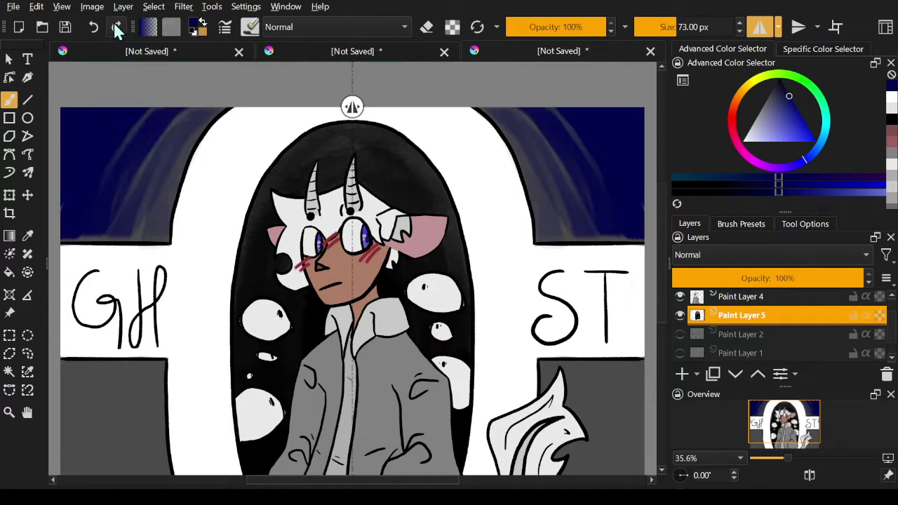
{"action": "left_click", "coordinate": [93, 26]}
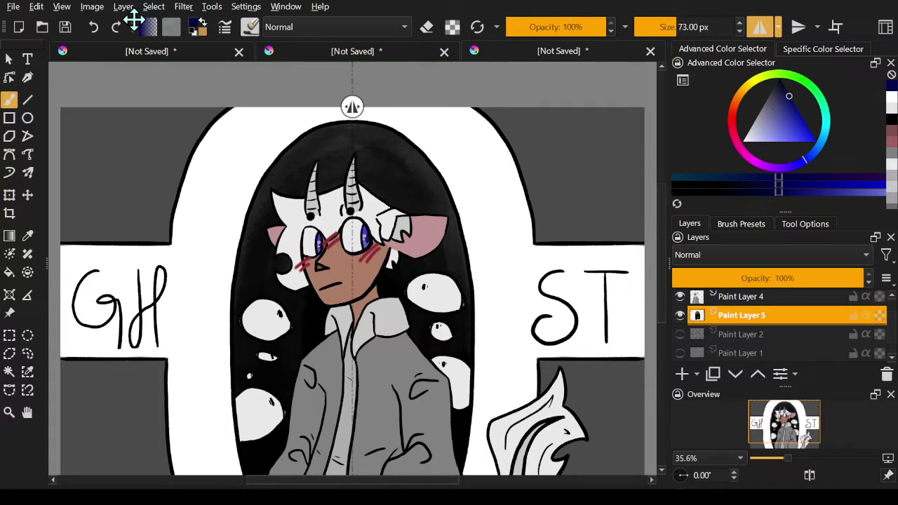
Step: Pick a darker navy shade and paint both upper background corners between the arch band and the lettering banner
{"action": "left_click_drag", "start_coordinate": [787, 103], "coordinate": [783, 89]}
{"action": "left_click_drag", "start_coordinate": [631, 107], "coordinate": [634, 152]}
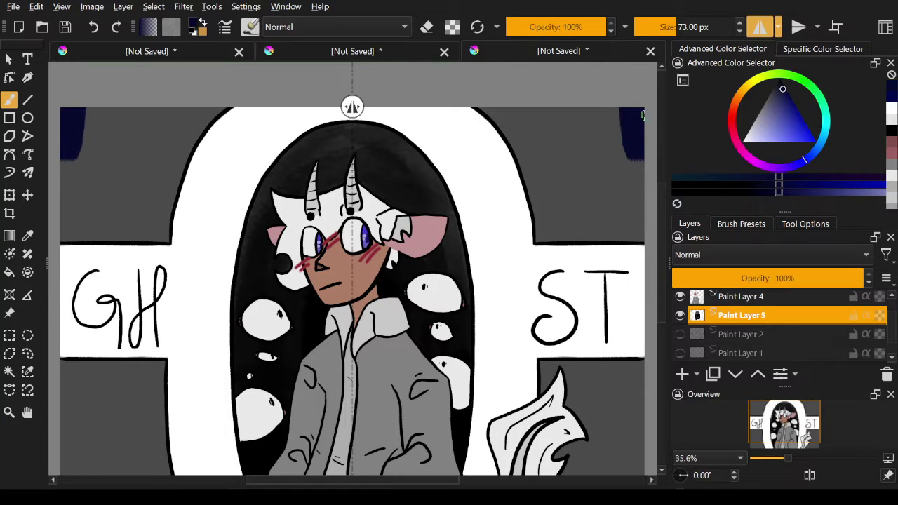
{"action": "mouse_move", "coordinate": [631, 117]}
{"action": "left_mouse_down"}
{"action": "mouse_move", "coordinate": [632, 239]}
{"action": "mouse_move", "coordinate": [546, 237]}
{"action": "mouse_move", "coordinate": [550, 228]}
{"action": "mouse_move", "coordinate": [623, 224]}
{"action": "mouse_move", "coordinate": [595, 233]}
{"action": "mouse_move", "coordinate": [606, 217]}
{"action": "mouse_move", "coordinate": [579, 218]}
{"action": "mouse_move", "coordinate": [548, 239]}
{"action": "mouse_move", "coordinate": [619, 226]}
{"action": "mouse_move", "coordinate": [629, 215]}
{"action": "mouse_move", "coordinate": [603, 155]}
{"action": "mouse_move", "coordinate": [580, 200]}
{"action": "mouse_move", "coordinate": [549, 155]}
{"action": "mouse_move", "coordinate": [548, 225]}
{"action": "mouse_move", "coordinate": [519, 136]}
{"action": "mouse_move", "coordinate": [486, 103]}
{"action": "mouse_move", "coordinate": [534, 125]}
{"action": "mouse_move", "coordinate": [525, 98]}
{"action": "left_mouse_up"}
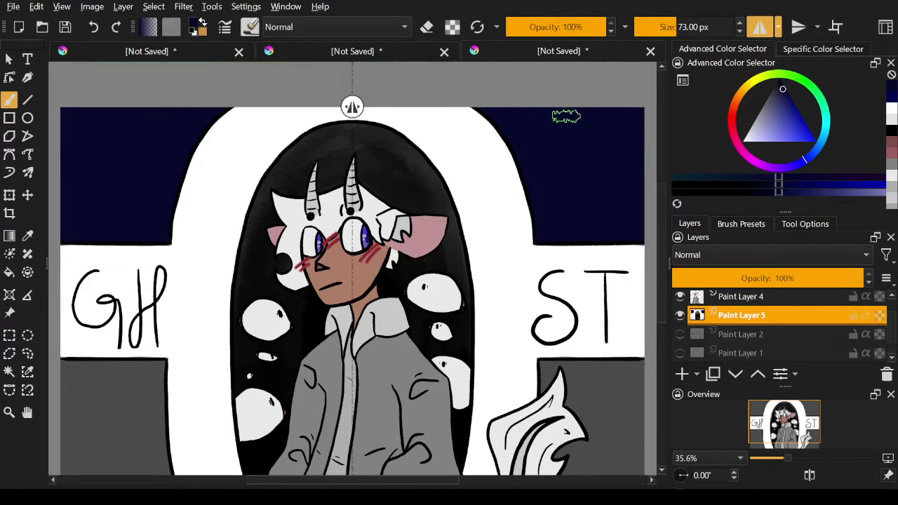
Step: Try painting navy along the underside of the lettering banner and undo the stroke
{"action": "scroll", "coordinate": [641, 226], "scroll_direction": "down", "scroll_amount": 5}
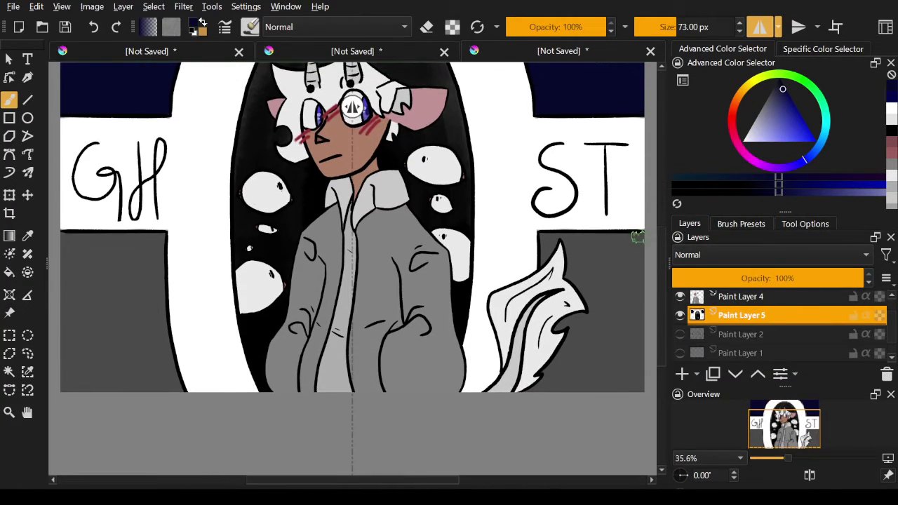
{"action": "mouse_move", "coordinate": [637, 236]}
{"action": "left_mouse_down"}
{"action": "mouse_move", "coordinate": [573, 237]}
{"action": "mouse_move", "coordinate": [576, 267]}
{"action": "mouse_move", "coordinate": [587, 264]}
{"action": "left_mouse_up"}
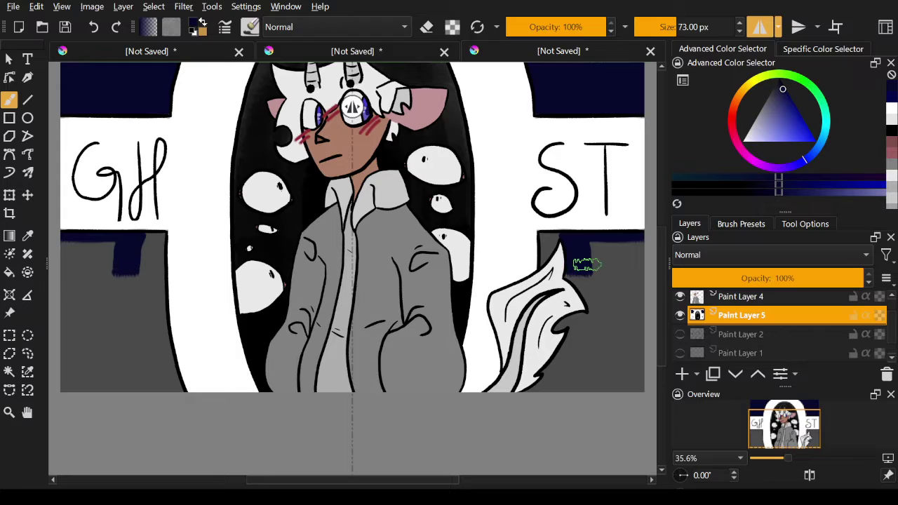
{"action": "left_click", "coordinate": [94, 26]}
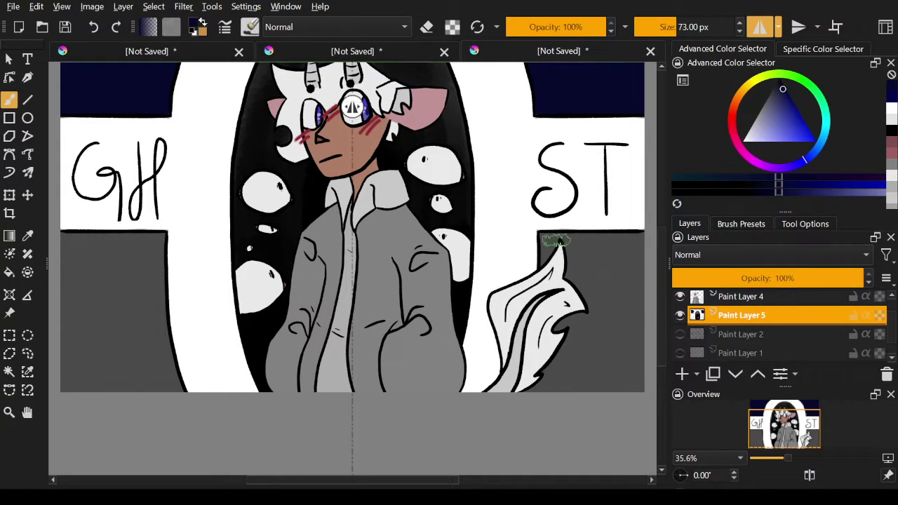
Step: Sample the arch band's white and touch up the band edge beside the tail with the brush
{"action": "left_click", "coordinate": [27, 235]}
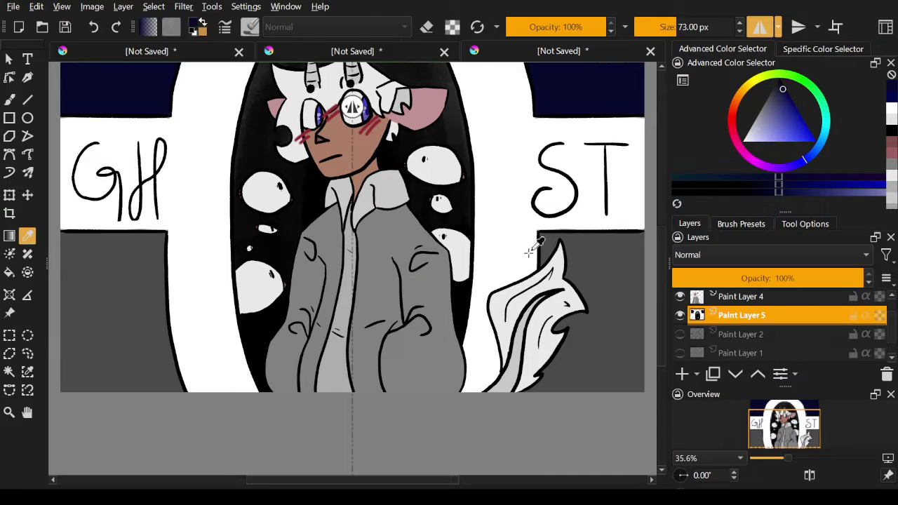
{"action": "left_click", "coordinate": [521, 241]}
{"action": "left_click", "coordinate": [9, 99]}
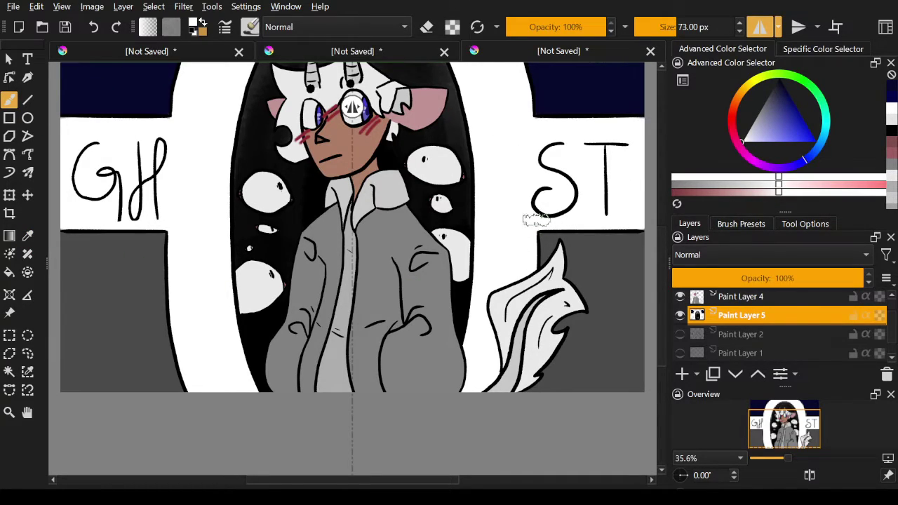
{"action": "left_click_drag", "start_coordinate": [525, 238], "coordinate": [531, 242]}
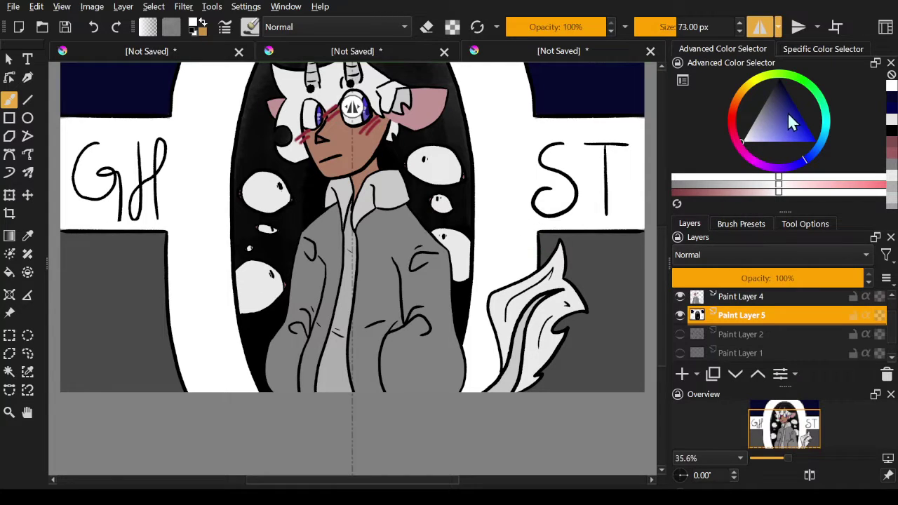
Step: Return to the dark navy and paint the lower background areas on both sides, working around the tail
{"action": "left_click_drag", "start_coordinate": [787, 111], "coordinate": [783, 92]}
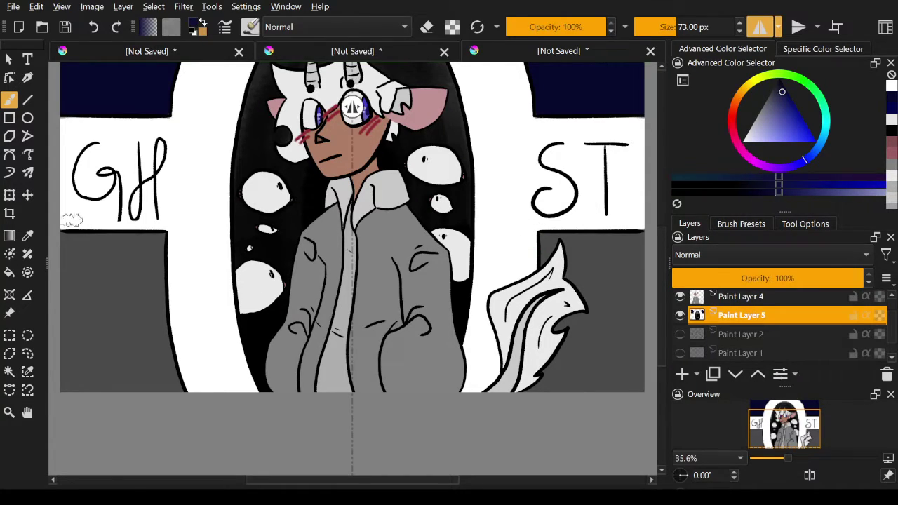
{"action": "left_click", "coordinate": [27, 235]}
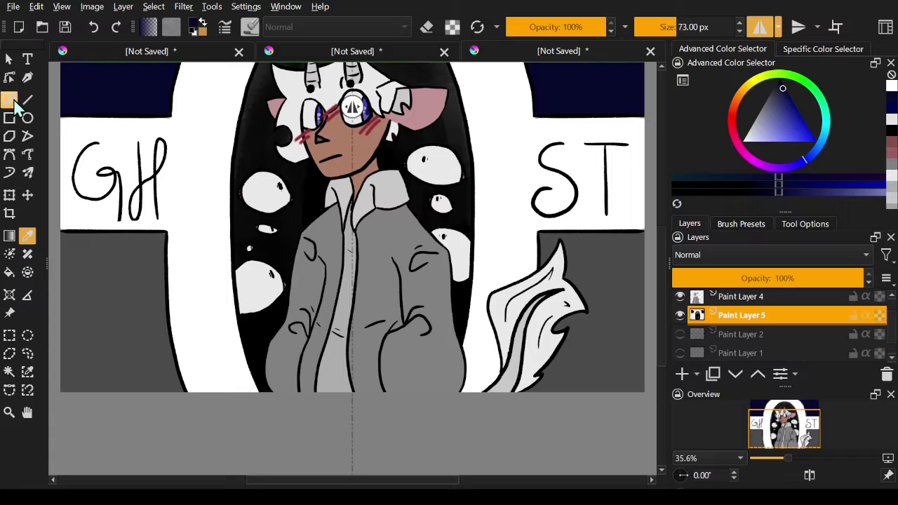
{"action": "left_click", "coordinate": [11, 99]}
{"action": "mouse_move", "coordinate": [629, 261]}
{"action": "left_mouse_down"}
{"action": "mouse_move", "coordinate": [634, 236]}
{"action": "mouse_move", "coordinate": [599, 239]}
{"action": "mouse_move", "coordinate": [638, 237]}
{"action": "mouse_move", "coordinate": [579, 239]}
{"action": "mouse_move", "coordinate": [582, 262]}
{"action": "mouse_move", "coordinate": [576, 235]}
{"action": "mouse_move", "coordinate": [578, 276]}
{"action": "mouse_move", "coordinate": [577, 239]}
{"action": "mouse_move", "coordinate": [585, 257]}
{"action": "mouse_move", "coordinate": [578, 238]}
{"action": "mouse_move", "coordinate": [604, 240]}
{"action": "mouse_move", "coordinate": [582, 278]}
{"action": "left_mouse_up"}
{"action": "mouse_move", "coordinate": [590, 287]}
{"action": "left_mouse_down"}
{"action": "mouse_move", "coordinate": [599, 261]}
{"action": "mouse_move", "coordinate": [611, 263]}
{"action": "mouse_move", "coordinate": [627, 306]}
{"action": "mouse_move", "coordinate": [630, 250]}
{"action": "mouse_move", "coordinate": [637, 320]}
{"action": "mouse_move", "coordinate": [638, 237]}
{"action": "mouse_move", "coordinate": [631, 390]}
{"action": "mouse_move", "coordinate": [611, 370]}
{"action": "mouse_move", "coordinate": [617, 307]}
{"action": "mouse_move", "coordinate": [597, 373]}
{"action": "mouse_move", "coordinate": [570, 388]}
{"action": "mouse_move", "coordinate": [542, 386]}
{"action": "mouse_move", "coordinate": [561, 367]}
{"action": "left_mouse_up"}
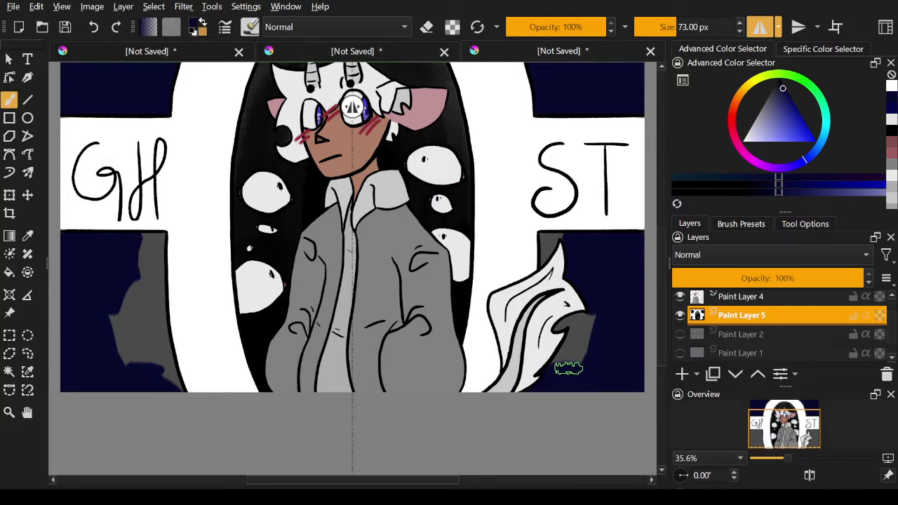
{"action": "mouse_move", "coordinate": [568, 368]}
{"action": "left_mouse_down"}
{"action": "mouse_move", "coordinate": [582, 331]}
{"action": "mouse_move", "coordinate": [574, 359]}
{"action": "mouse_move", "coordinate": [578, 346]}
{"action": "mouse_move", "coordinate": [557, 369]}
{"action": "mouse_move", "coordinate": [582, 315]}
{"action": "mouse_move", "coordinate": [583, 330]}
{"action": "left_mouse_up"}
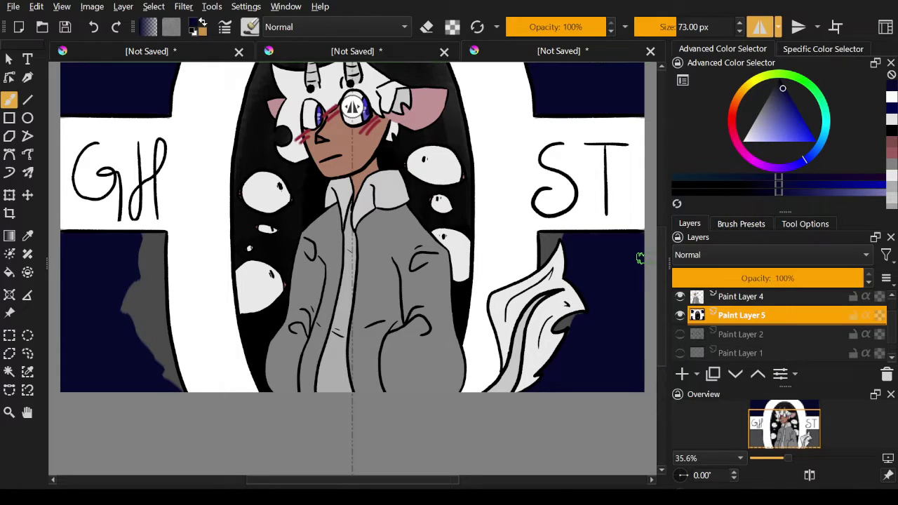
Step: Reduce the brush to 28 px and paint navy into the notch in the tail
{"action": "key", "text": "bracketleft"}
{"action": "key", "text": "bracketleft"}
{"action": "key", "text": "bracketleft"}
{"action": "key", "text": "bracketleft"}
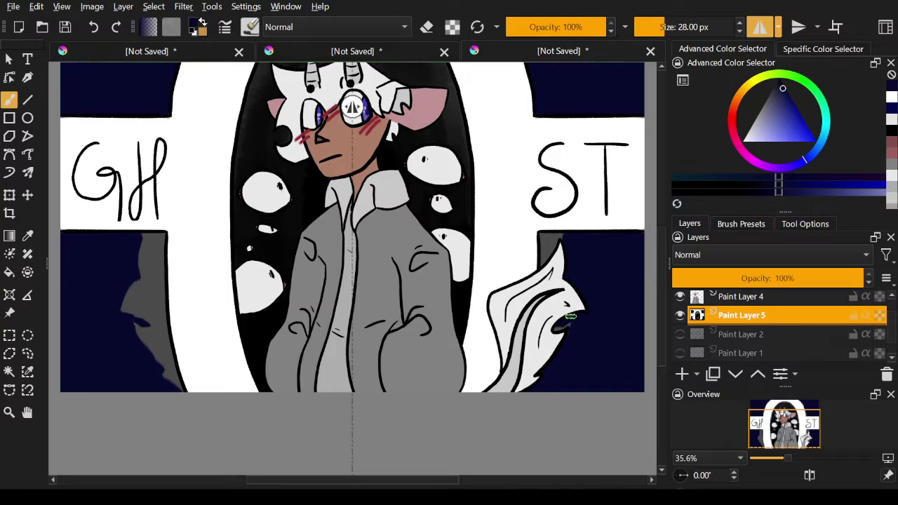
Step: Enlarge the brush to 103 px and cover the remaining grey in the lower background beside the arch band with navy
{"action": "key", "text": "bracketright"}
{"action": "key", "text": "bracketright"}
{"action": "key", "text": "bracketright"}
{"action": "key", "text": "bracketright"}
{"action": "key", "text": "bracketright"}
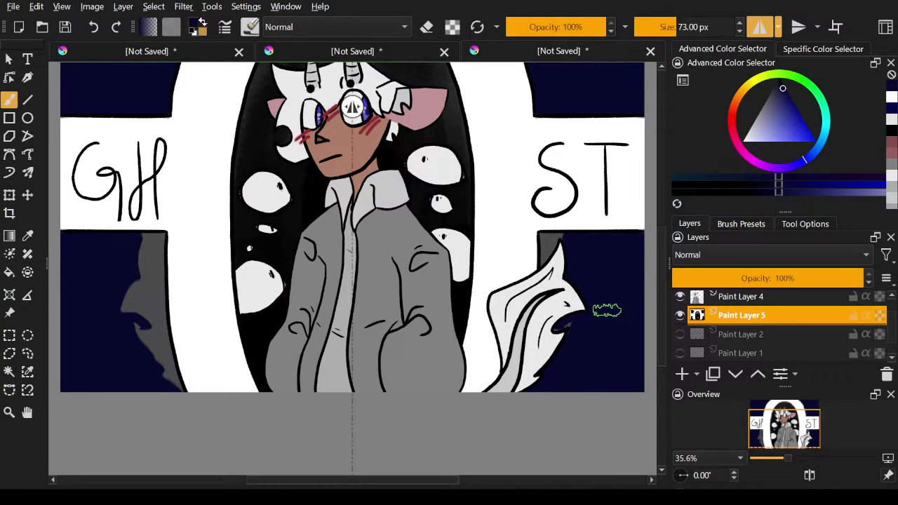
{"action": "left_click_drag", "start_coordinate": [587, 381], "coordinate": [562, 361]}
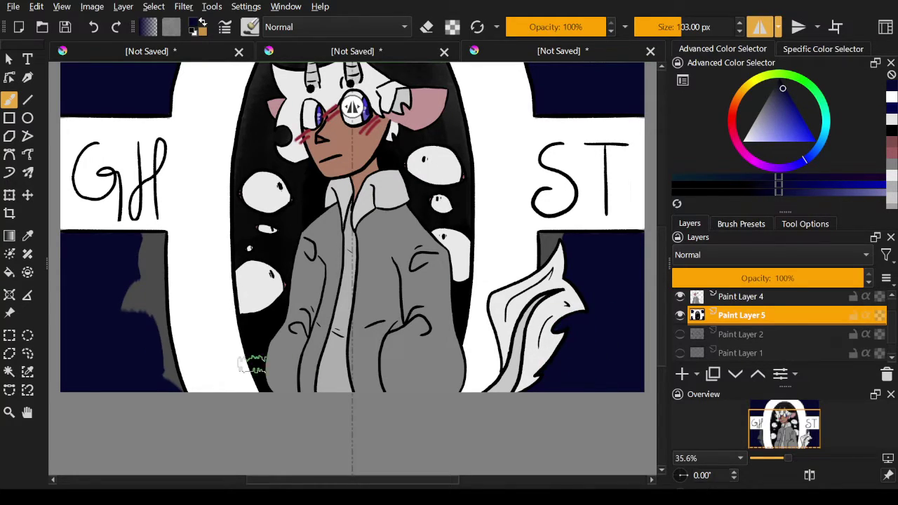
{"action": "mouse_move", "coordinate": [140, 357]}
{"action": "left_mouse_down"}
{"action": "mouse_move", "coordinate": [143, 330]}
{"action": "mouse_move", "coordinate": [170, 391]}
{"action": "mouse_move", "coordinate": [144, 330]}
{"action": "mouse_move", "coordinate": [153, 343]}
{"action": "mouse_move", "coordinate": [143, 251]}
{"action": "mouse_move", "coordinate": [136, 318]}
{"action": "mouse_move", "coordinate": [147, 274]}
{"action": "mouse_move", "coordinate": [148, 299]}
{"action": "mouse_move", "coordinate": [144, 243]}
{"action": "mouse_move", "coordinate": [152, 233]}
{"action": "mouse_move", "coordinate": [171, 279]}
{"action": "left_mouse_up"}
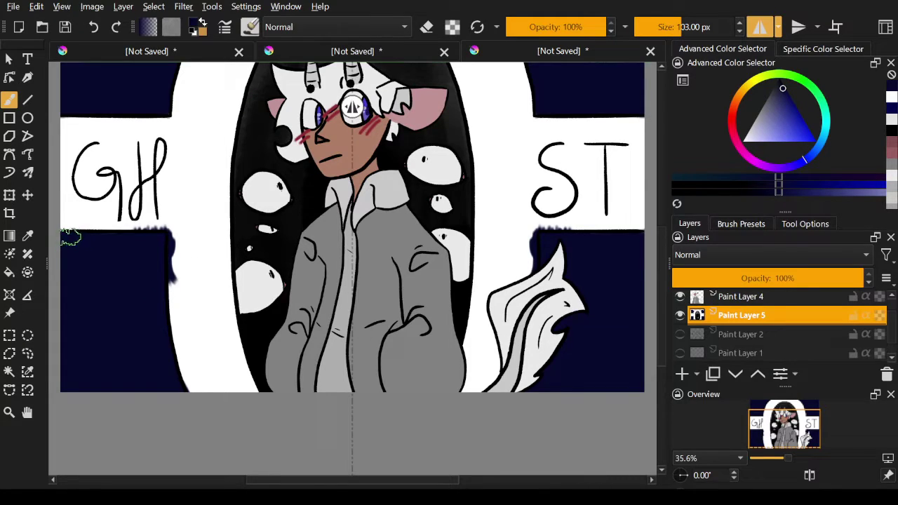
Step: Sample the arch band's white and paint over the navy overspill on the band and the banner's lower edge
{"action": "left_click", "coordinate": [28, 235]}
{"action": "left_click", "coordinate": [195, 197]}
{"action": "left_click", "coordinate": [9, 101]}
{"action": "mouse_move", "coordinate": [186, 237]}
{"action": "left_mouse_down"}
{"action": "mouse_move", "coordinate": [191, 306]}
{"action": "mouse_move", "coordinate": [186, 217]}
{"action": "mouse_move", "coordinate": [154, 222]}
{"action": "mouse_move", "coordinate": [184, 224]}
{"action": "left_mouse_up"}
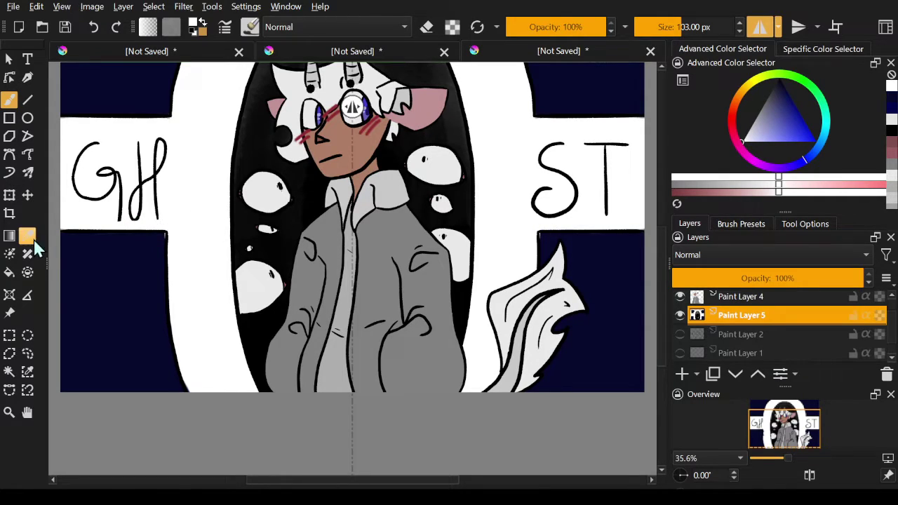
Step: Switch back to navy, shrink the brush to 8 px and touch up the corner where the banner meets the arch band
{"action": "key", "text": "x"}
{"action": "key", "text": "bracketleft"}
{"action": "key", "text": "bracketleft"}
{"action": "key", "text": "bracketleft"}
{"action": "key", "text": "bracketleft"}
{"action": "key", "text": "bracketleft"}
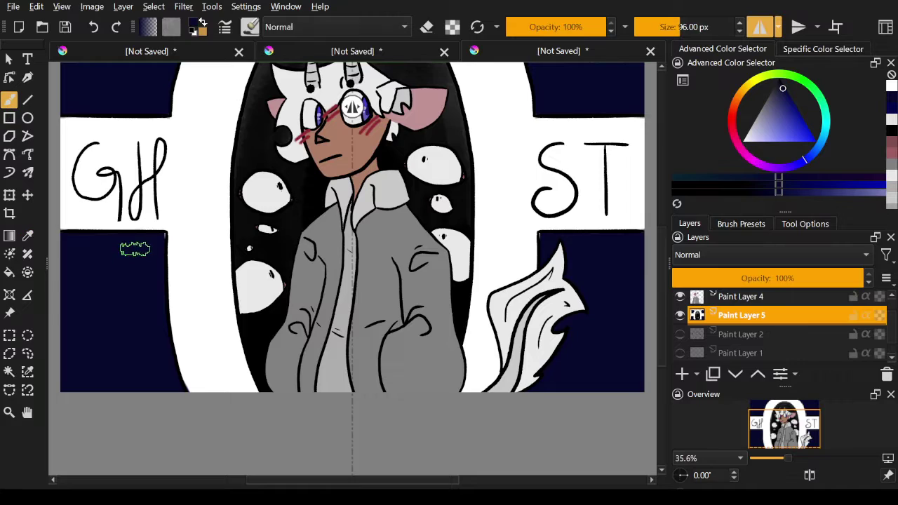
{"action": "key", "text": "bracketleft"}
{"action": "key", "text": "bracketleft"}
{"action": "key", "text": "bracketleft"}
{"action": "key", "text": "bracketleft"}
{"action": "key", "text": "bracketleft"}
{"action": "key", "text": "bracketleft"}
{"action": "key", "text": "bracketleft"}
{"action": "key", "text": "bracketleft"}
{"action": "key", "text": "bracketleft"}
{"action": "key", "text": "bracketleft"}
{"action": "key", "text": "bracketleft"}
{"action": "key", "text": "bracketleft"}
{"action": "key", "text": "bracketleft"}
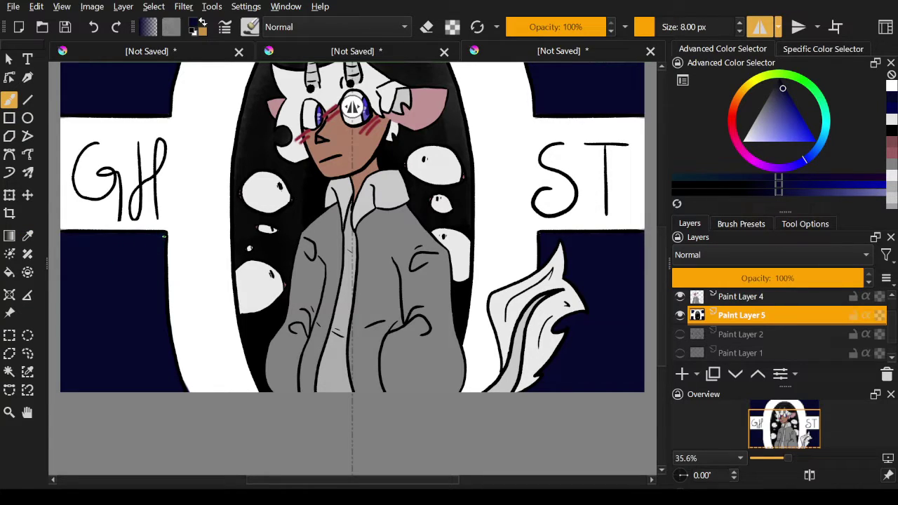
Step: Sample the arch band's white and touch up the edges of the band and banner with the 8 px brush
{"action": "left_click", "coordinate": [28, 236]}
{"action": "left_click", "coordinate": [180, 218]}
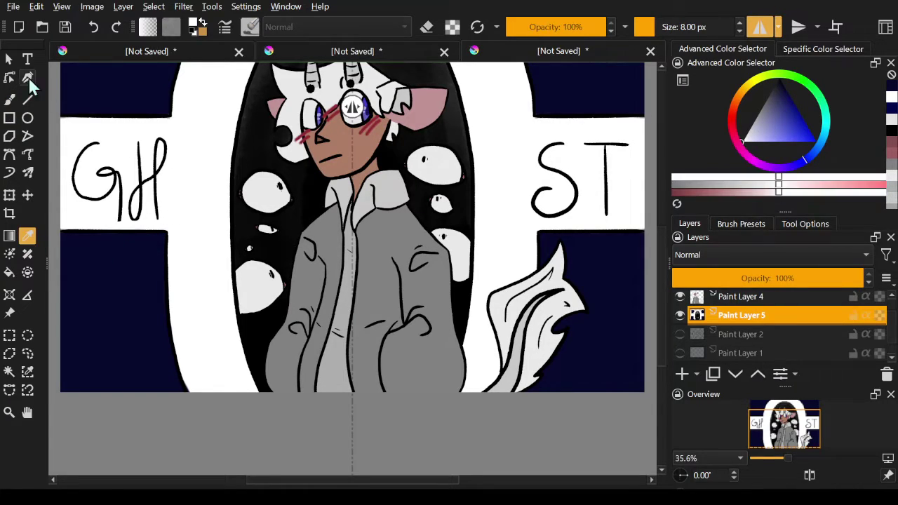
{"action": "left_click", "coordinate": [9, 99]}
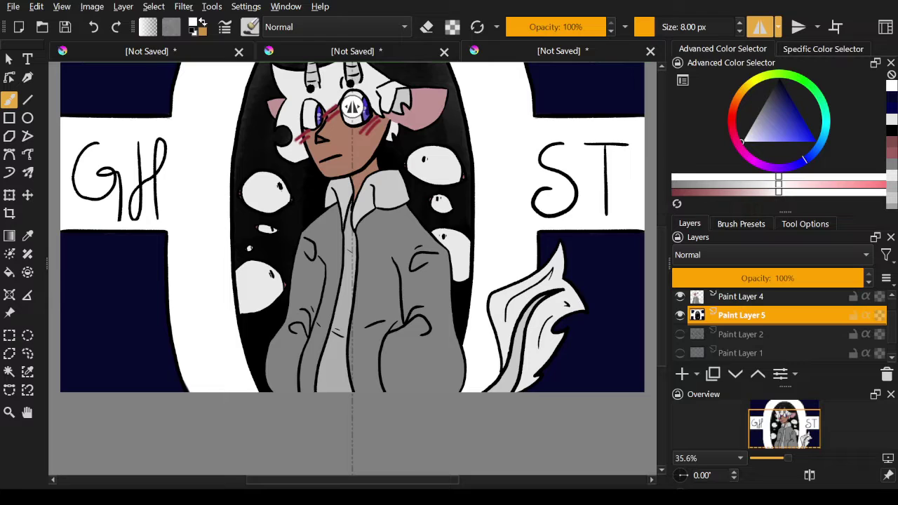
{"action": "mouse_move", "coordinate": [666, 228]}
{"action": "left_mouse_down"}
{"action": "mouse_move", "coordinate": [661, 223]}
{"action": "mouse_move", "coordinate": [658, 245]}
{"action": "mouse_move", "coordinate": [672, 223]}
{"action": "mouse_move", "coordinate": [672, 249]}
{"action": "mouse_move", "coordinate": [673, 214]}
{"action": "left_mouse_up"}
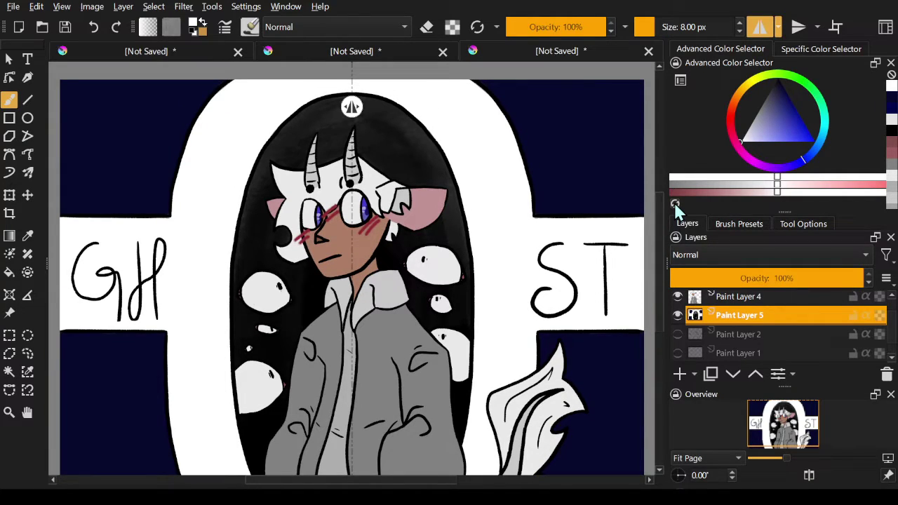
{"action": "left_click_drag", "start_coordinate": [674, 202], "coordinate": [753, 144]}
Step: Try faint white strokes about 84 to 90 px wide over the upper navy background along the arch band and undo them
{"action": "key", "text": "bracketright"}
{"action": "key", "text": "bracketright"}
{"action": "key", "text": "bracketright"}
{"action": "key", "text": "bracketright"}
{"action": "key", "text": "bracketright"}
{"action": "key", "text": "bracketright"}
{"action": "key", "text": "bracketright"}
{"action": "key", "text": "bracketright"}
{"action": "key", "text": "bracketright"}
{"action": "key", "text": "bracketright"}
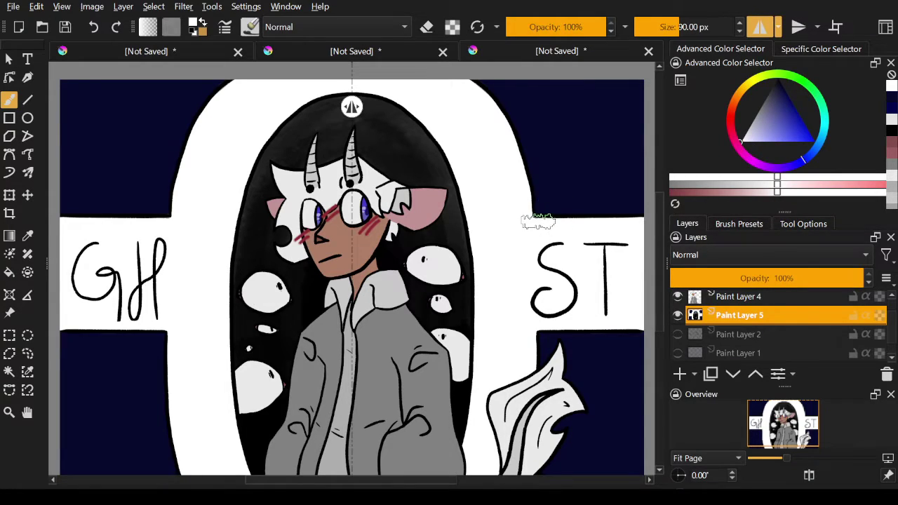
{"action": "mouse_move", "coordinate": [537, 222]}
{"action": "left_mouse_down"}
{"action": "mouse_move", "coordinate": [537, 177]}
{"action": "mouse_move", "coordinate": [543, 213]}
{"action": "mouse_move", "coordinate": [536, 160]}
{"action": "mouse_move", "coordinate": [486, 84]}
{"action": "mouse_move", "coordinate": [529, 145]}
{"action": "left_mouse_up"}
{"action": "key", "text": "bracketleft"}
{"action": "mouse_move", "coordinate": [550, 112]}
{"action": "left_mouse_down"}
{"action": "mouse_move", "coordinate": [560, 169]}
{"action": "mouse_move", "coordinate": [582, 204]}
{"action": "mouse_move", "coordinate": [576, 127]}
{"action": "left_mouse_up"}
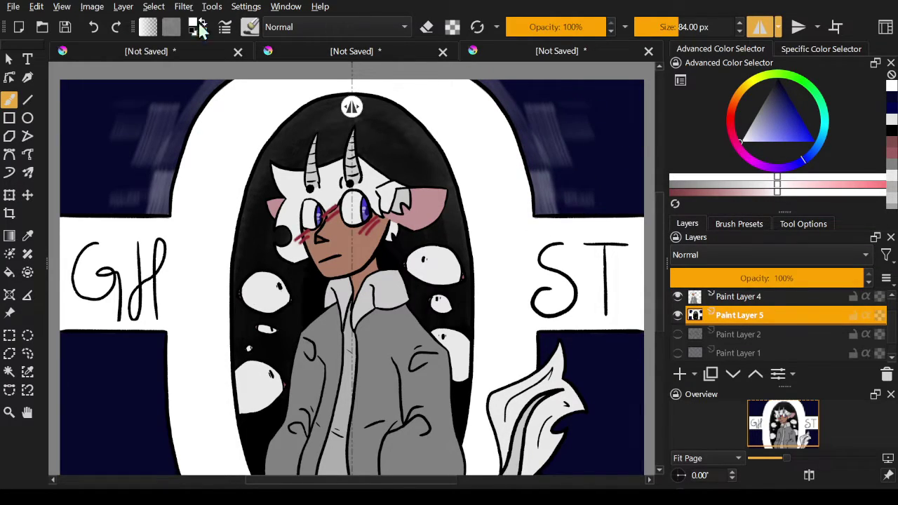
{"action": "left_click", "coordinate": [98, 27]}
{"action": "left_click", "coordinate": [98, 27]}
{"action": "left_click", "coordinate": [98, 27]}
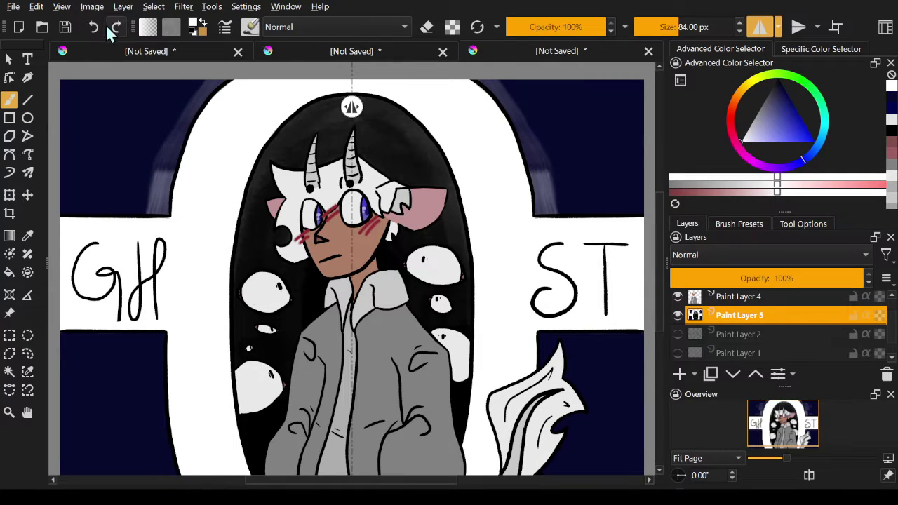
{"action": "left_click", "coordinate": [98, 26]}
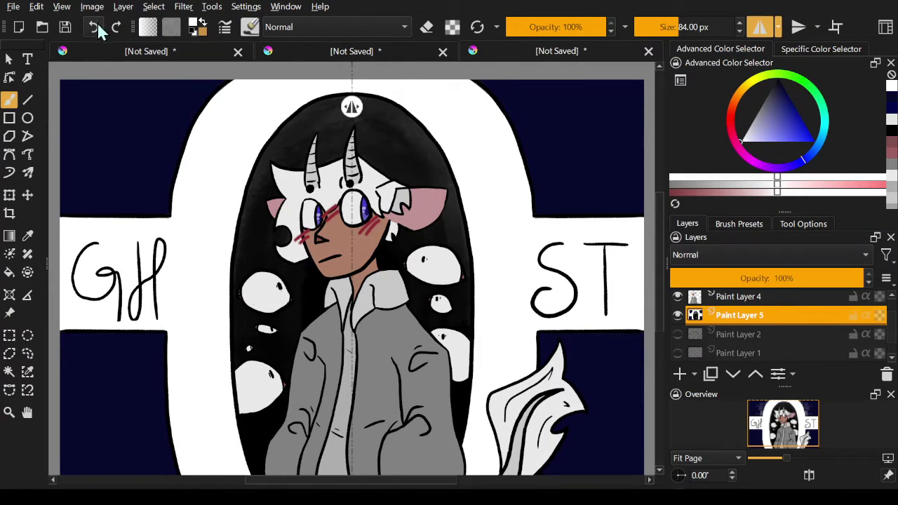
Step: Finish undoing the white strokes and turn off the horizontal mirror tool
{"action": "left_click", "coordinate": [97, 23]}
{"action": "left_click", "coordinate": [119, 25]}
{"action": "left_click", "coordinate": [99, 27]}
{"action": "left_click", "coordinate": [762, 28]}
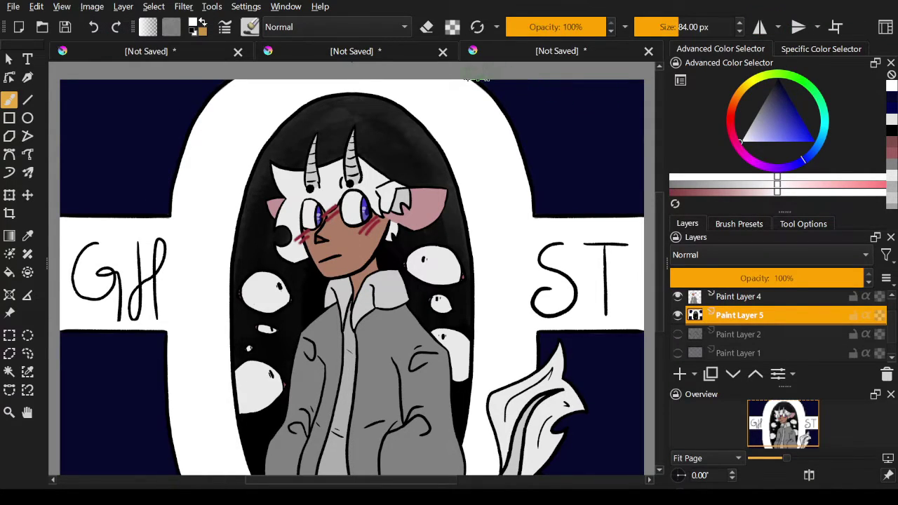
Step: Try faint white 84 px strokes beside the arch band's curve in the navy area above ST and undo them
{"action": "mouse_move", "coordinate": [477, 78]}
{"action": "left_mouse_down"}
{"action": "mouse_move", "coordinate": [517, 114]}
{"action": "mouse_move", "coordinate": [545, 214]}
{"action": "left_mouse_up"}
{"action": "left_click_drag", "start_coordinate": [522, 79], "coordinate": [568, 153]}
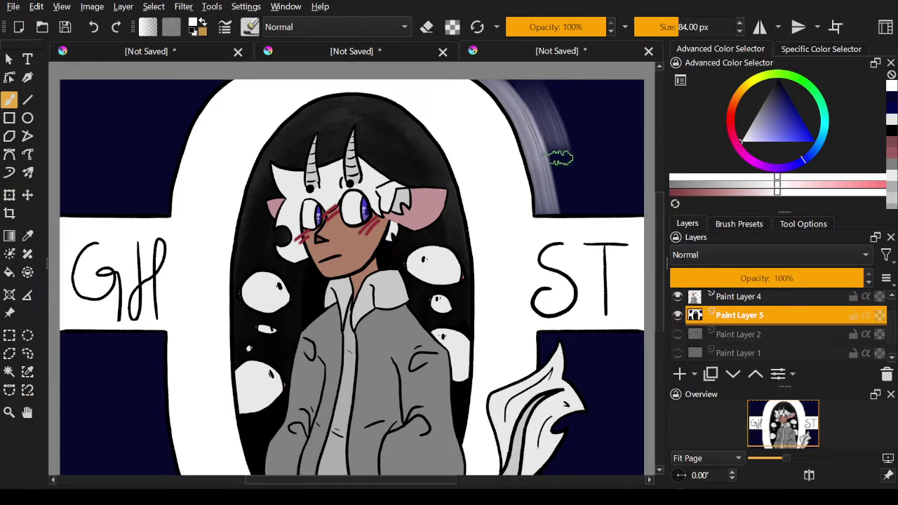
{"action": "left_click_drag", "start_coordinate": [558, 188], "coordinate": [586, 188]}
{"action": "mouse_move", "coordinate": [559, 77]}
{"action": "left_mouse_down"}
{"action": "mouse_move", "coordinate": [601, 209]}
{"action": "mouse_move", "coordinate": [609, 92]}
{"action": "left_mouse_up"}
{"action": "left_click", "coordinate": [94, 28]}
{"action": "left_click", "coordinate": [95, 27]}
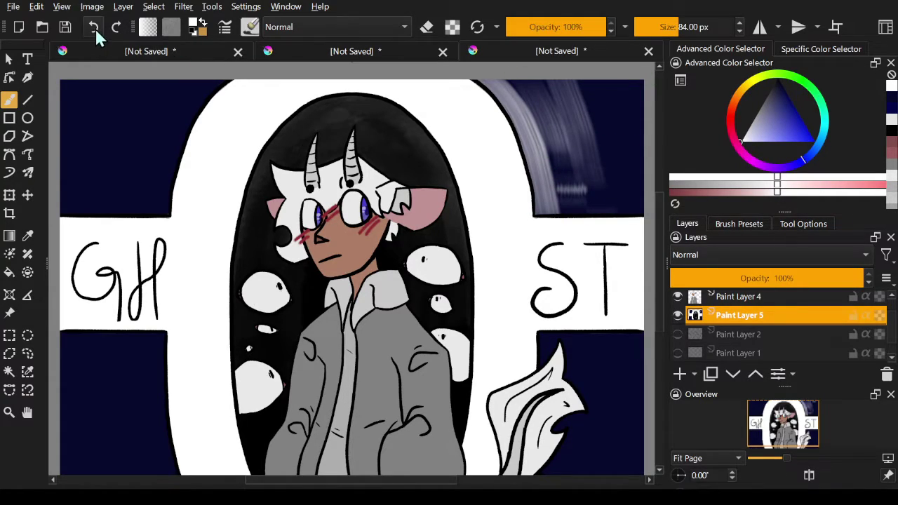
{"action": "left_click", "coordinate": [94, 28]}
{"action": "left_click", "coordinate": [94, 28]}
{"action": "left_click", "coordinate": [94, 28]}
{"action": "left_click", "coordinate": [94, 28]}
{"action": "left_click", "coordinate": [93, 28]}
{"action": "left_click", "coordinate": [93, 28]}
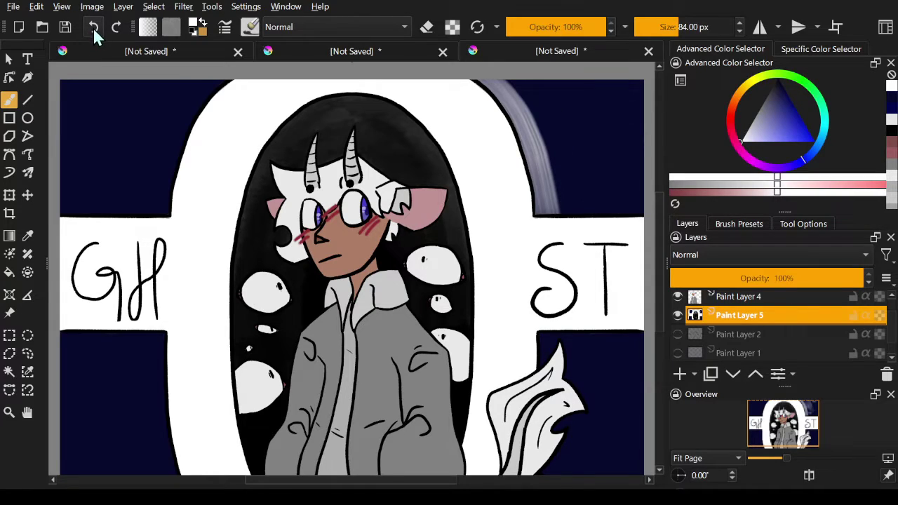
{"action": "left_click", "coordinate": [93, 28]}
Step: Try another set of faint white strokes, slightly farther from the arch band above ST, and undo them
{"action": "mouse_move", "coordinate": [489, 82]}
{"action": "left_mouse_down"}
{"action": "mouse_move", "coordinate": [547, 189]}
{"action": "mouse_move", "coordinate": [551, 117]}
{"action": "mouse_move", "coordinate": [573, 206]}
{"action": "left_mouse_up"}
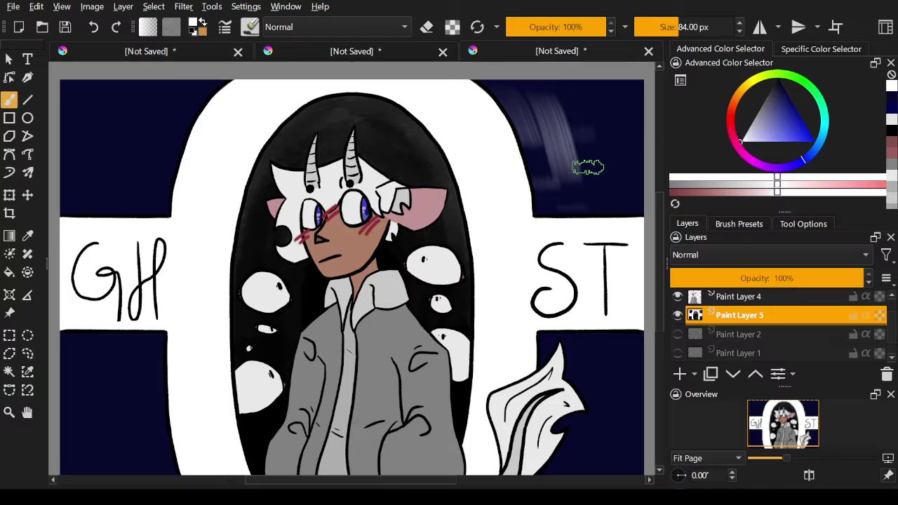
{"action": "mouse_move", "coordinate": [500, 84]}
{"action": "left_mouse_down"}
{"action": "mouse_move", "coordinate": [546, 194]}
{"action": "mouse_move", "coordinate": [542, 161]}
{"action": "left_mouse_up"}
{"action": "left_click", "coordinate": [95, 26]}
{"action": "left_click", "coordinate": [95, 26]}
{"action": "left_click", "coordinate": [95, 26]}
{"action": "left_click", "coordinate": [95, 26]}
{"action": "left_click", "coordinate": [96, 26]}
{"action": "left_click", "coordinate": [95, 26]}
{"action": "left_click", "coordinate": [96, 26]}
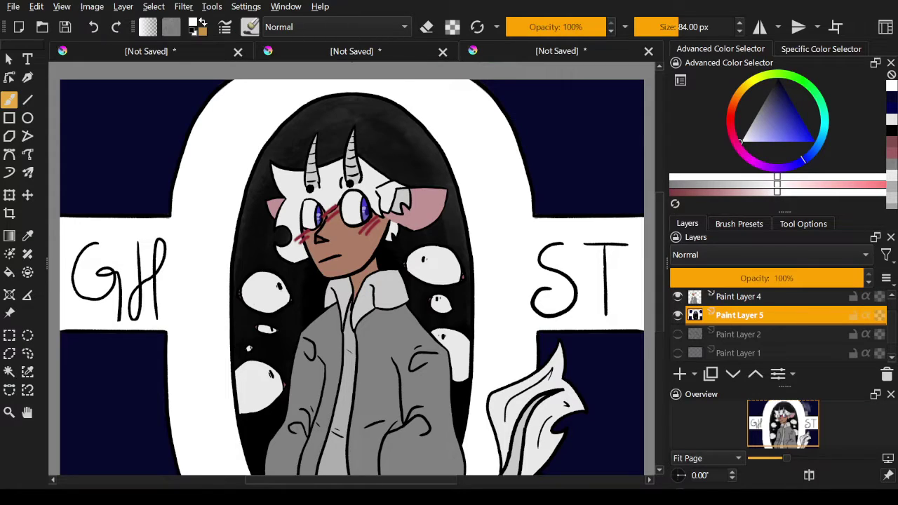
Step: Paint faint white 84 px strokes along the arch band's curve and in short patches in the navy area above ST
{"action": "mouse_move", "coordinate": [482, 81]}
{"action": "left_mouse_down"}
{"action": "mouse_move", "coordinate": [523, 131]}
{"action": "mouse_move", "coordinate": [545, 210]}
{"action": "left_mouse_up"}
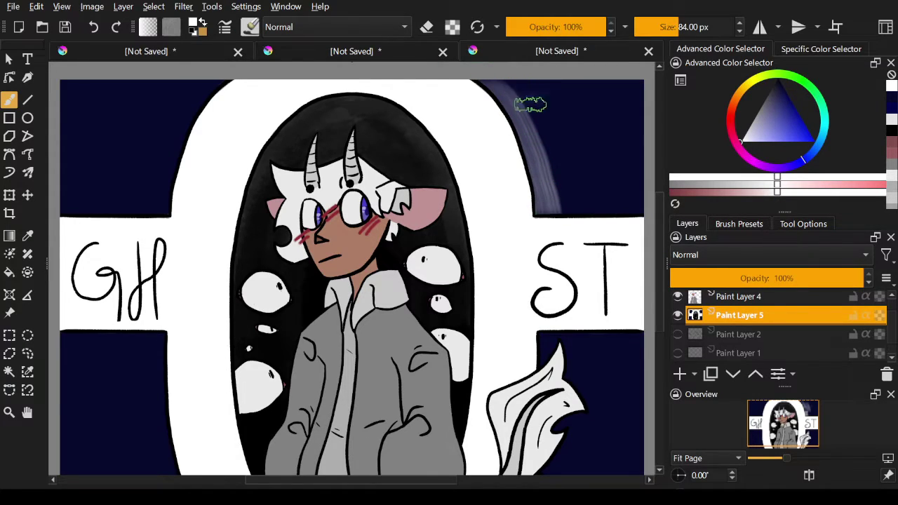
{"action": "left_click_drag", "start_coordinate": [531, 100], "coordinate": [570, 194]}
{"action": "left_click_drag", "start_coordinate": [552, 97], "coordinate": [580, 202]}
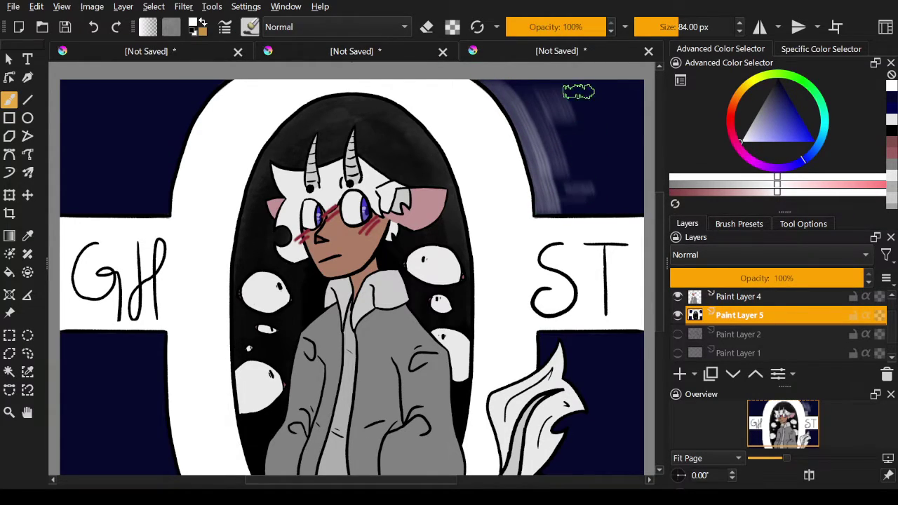
{"action": "left_click_drag", "start_coordinate": [579, 91], "coordinate": [611, 156]}
Step: Paint matching faint white strokes along the arch band above GH, replacing the long outer streak with short separate patches
{"action": "mouse_move", "coordinate": [208, 85]}
{"action": "left_mouse_down"}
{"action": "mouse_move", "coordinate": [168, 147]}
{"action": "mouse_move", "coordinate": [157, 211]}
{"action": "mouse_move", "coordinate": [161, 136]}
{"action": "left_mouse_up"}
{"action": "mouse_move", "coordinate": [136, 204]}
{"action": "left_mouse_down"}
{"action": "mouse_move", "coordinate": [143, 139]}
{"action": "mouse_move", "coordinate": [171, 88]}
{"action": "mouse_move", "coordinate": [131, 110]}
{"action": "mouse_move", "coordinate": [159, 93]}
{"action": "mouse_move", "coordinate": [122, 128]}
{"action": "left_mouse_up"}
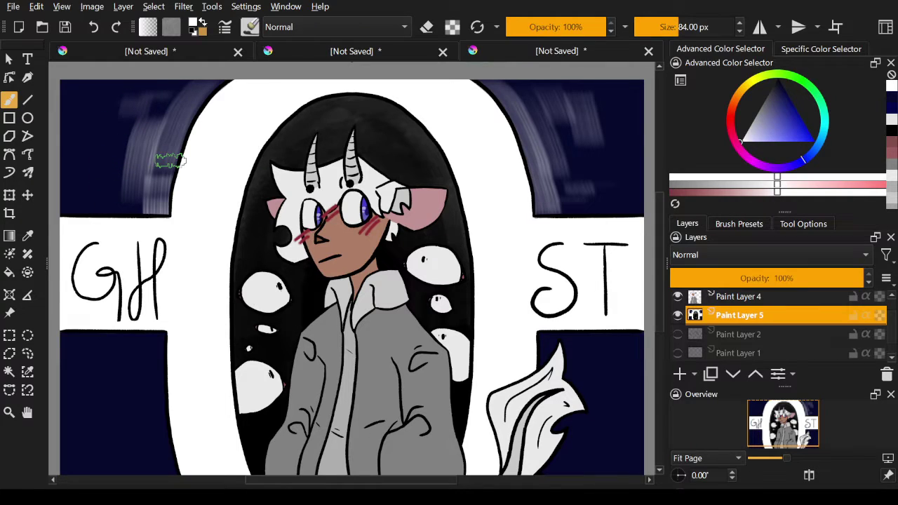
{"action": "left_click", "coordinate": [95, 27]}
{"action": "left_click", "coordinate": [95, 26]}
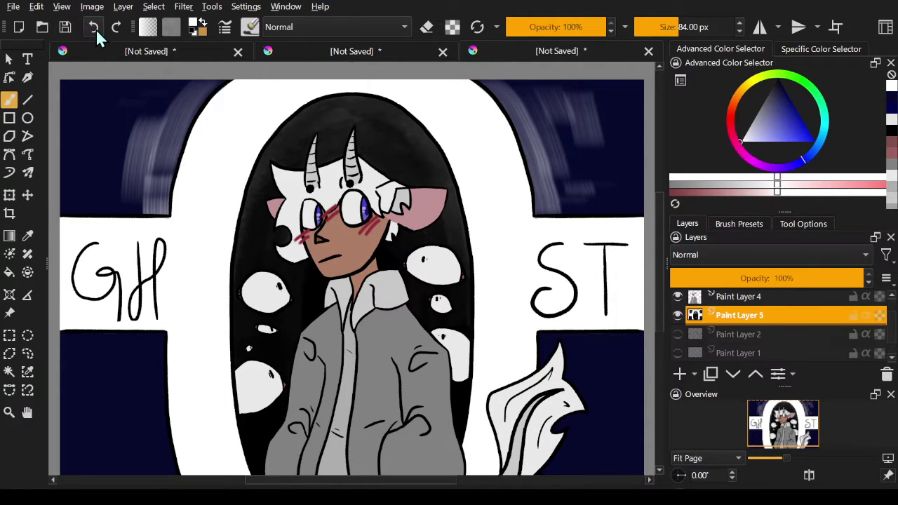
{"action": "left_click", "coordinate": [95, 29]}
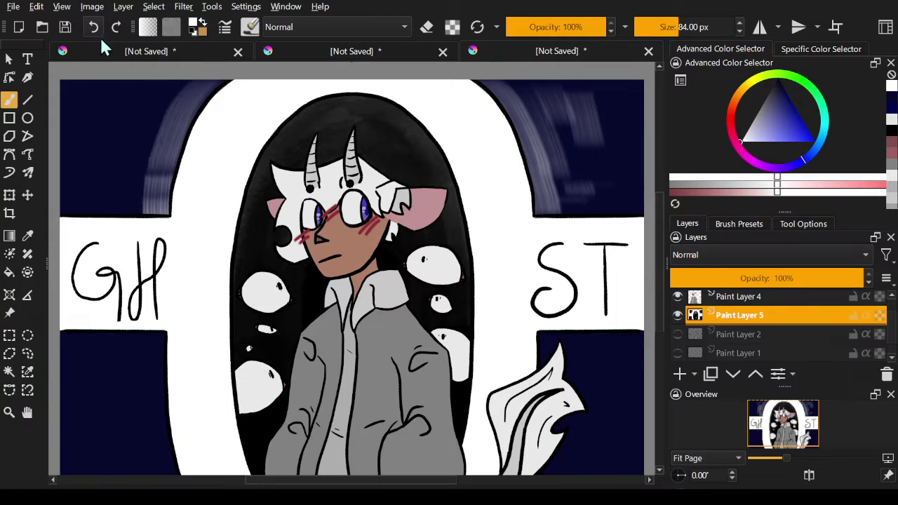
{"action": "left_click_drag", "start_coordinate": [160, 106], "coordinate": [139, 144]}
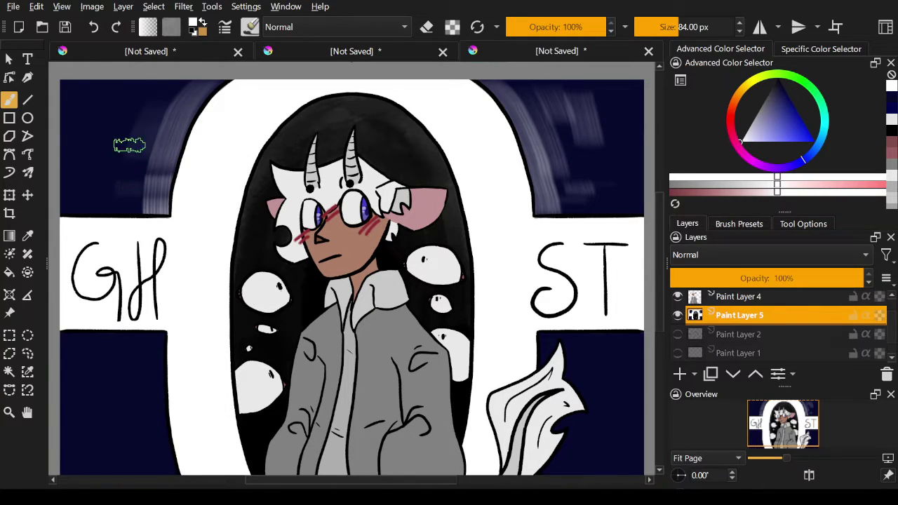
{"action": "left_click", "coordinate": [104, 181]}
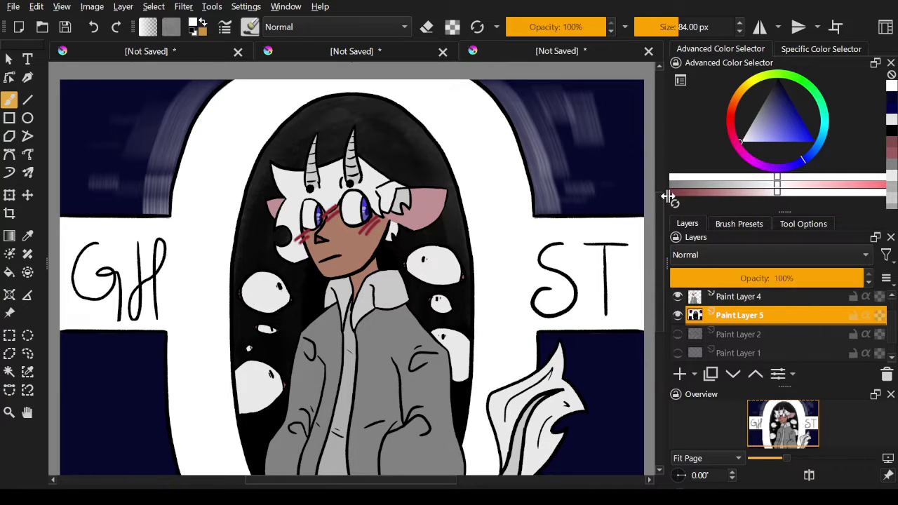
{"action": "left_click_drag", "start_coordinate": [151, 116], "coordinate": [140, 118]}
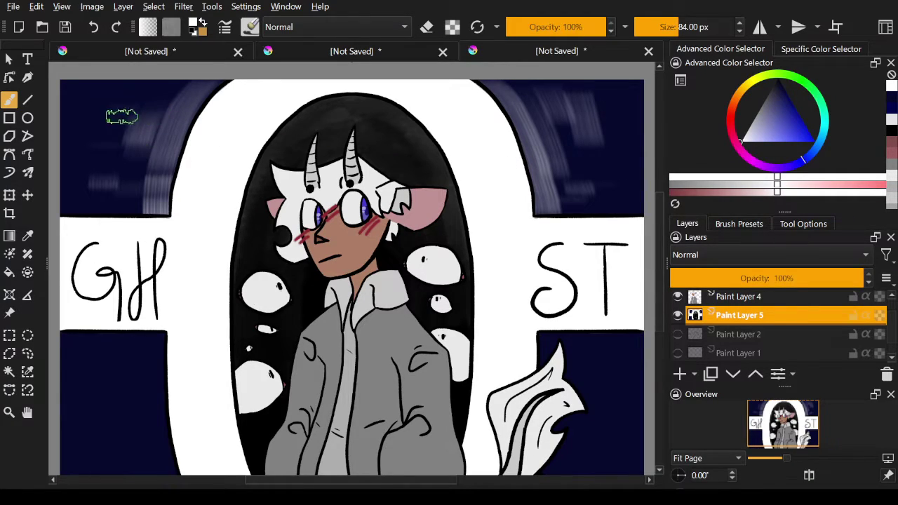
Step: Paint the same faint white strokes along the arch band and as short patches in the navy areas below ST and GH
{"action": "left_click_drag", "start_coordinate": [665, 237], "coordinate": [659, 284]}
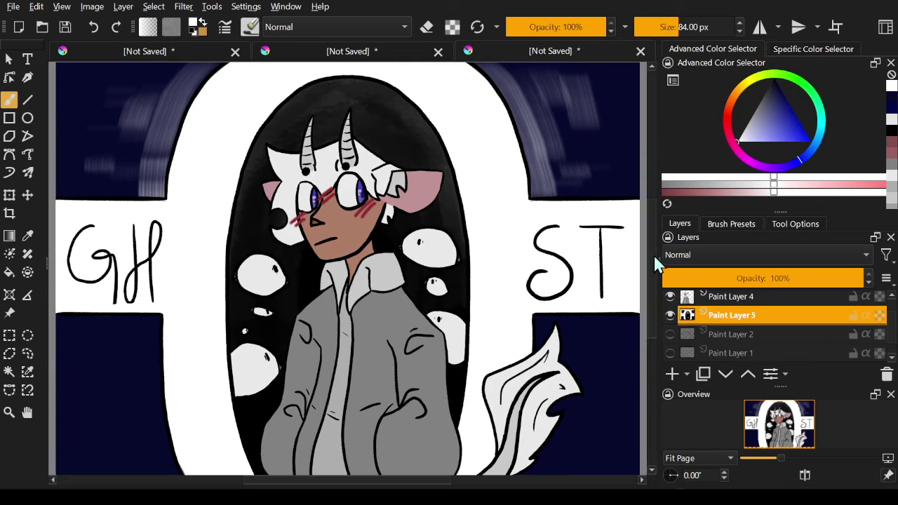
{"action": "scroll", "coordinate": [653, 294], "scroll_direction": "down", "scroll_amount": 3}
{"action": "mouse_move", "coordinate": [542, 234]}
{"action": "left_mouse_down"}
{"action": "mouse_move", "coordinate": [536, 355]}
{"action": "mouse_move", "coordinate": [562, 254]}
{"action": "mouse_move", "coordinate": [554, 355]}
{"action": "left_mouse_up"}
{"action": "left_click_drag", "start_coordinate": [592, 232], "coordinate": [587, 327]}
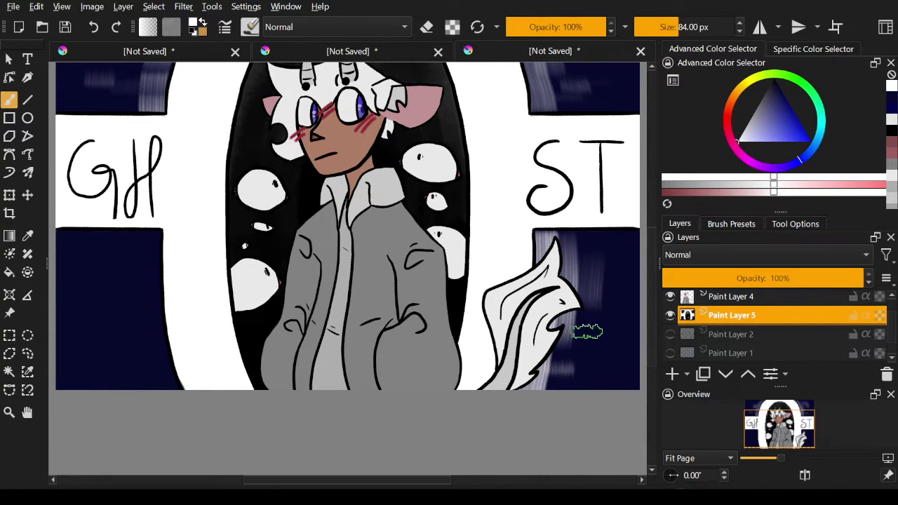
{"action": "mouse_move", "coordinate": [153, 235]}
{"action": "left_mouse_down"}
{"action": "mouse_move", "coordinate": [157, 342]}
{"action": "mouse_move", "coordinate": [172, 385]}
{"action": "left_mouse_up"}
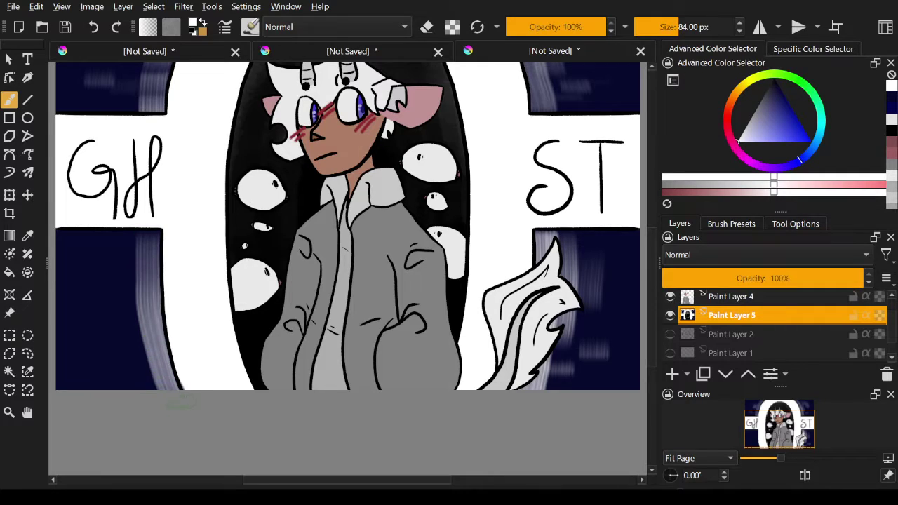
{"action": "left_click_drag", "start_coordinate": [123, 310], "coordinate": [132, 368]}
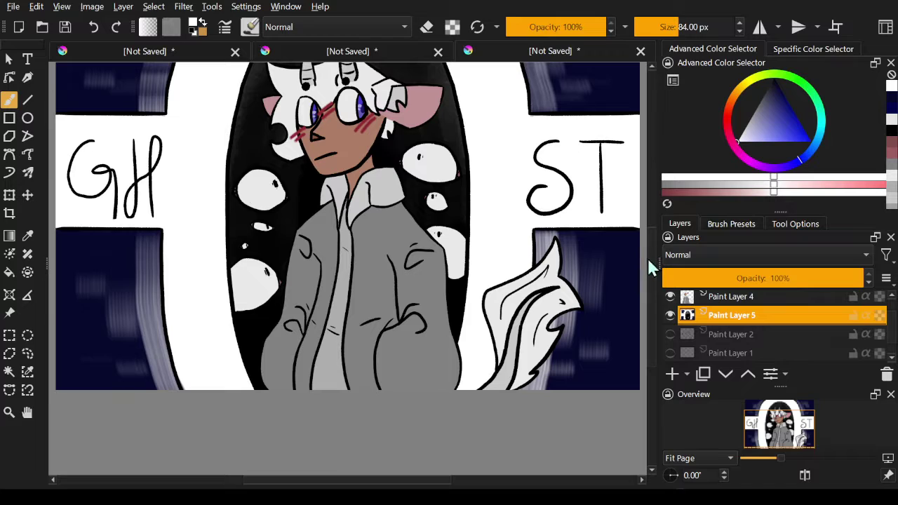
Step: Change the brush colour to a muted dark blue
{"action": "scroll", "coordinate": [650, 277], "scroll_direction": "up", "scroll_amount": 2}
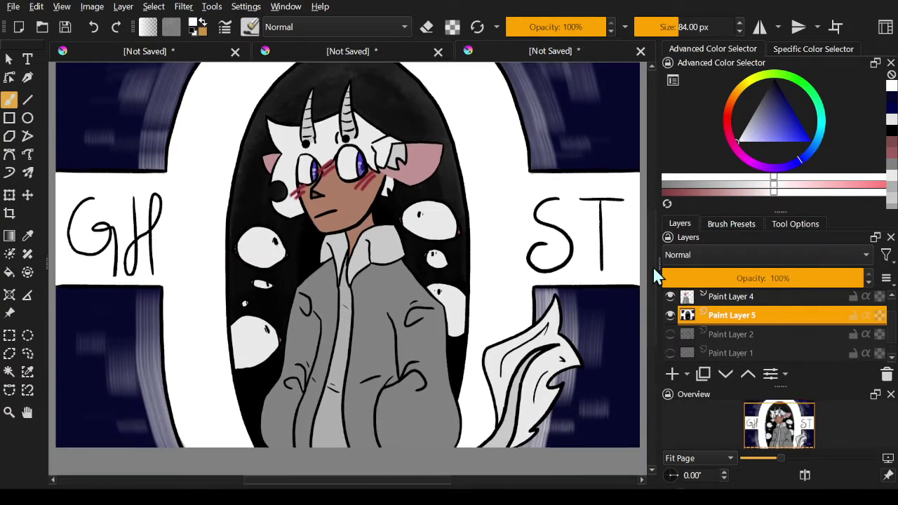
{"action": "scroll", "coordinate": [652, 268], "scroll_direction": "up", "scroll_amount": 1}
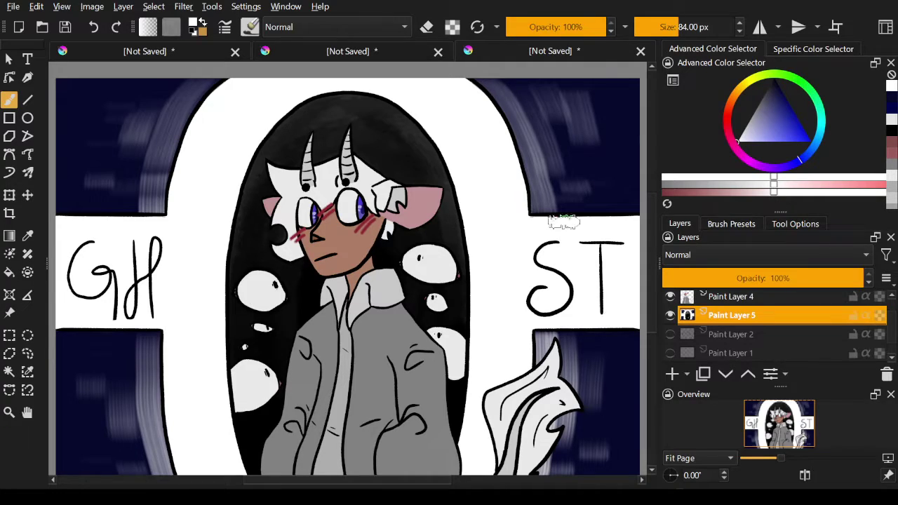
{"action": "mouse_move", "coordinate": [652, 245]}
{"action": "left_mouse_down"}
{"action": "mouse_move", "coordinate": [653, 222]}
{"action": "mouse_move", "coordinate": [653, 259]}
{"action": "left_mouse_up"}
{"action": "mouse_move", "coordinate": [779, 118]}
{"action": "left_mouse_down"}
{"action": "mouse_move", "coordinate": [794, 131]}
{"action": "mouse_move", "coordinate": [785, 135]}
{"action": "mouse_move", "coordinate": [781, 113]}
{"action": "left_mouse_up"}
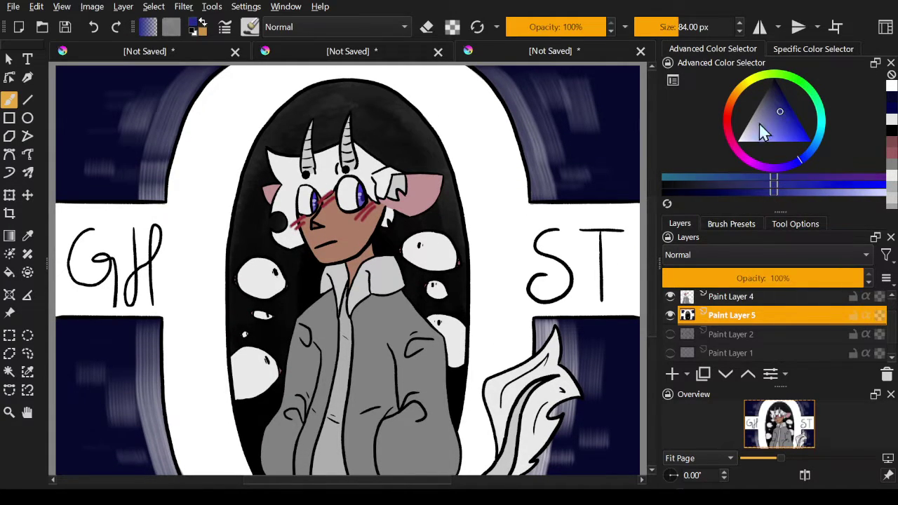
Step: Try loose blue scribbles behind the ST and GH lettering on the white banner and undo them
{"action": "mouse_move", "coordinate": [562, 228]}
{"action": "left_mouse_down"}
{"action": "mouse_move", "coordinate": [547, 247]}
{"action": "mouse_move", "coordinate": [559, 242]}
{"action": "mouse_move", "coordinate": [540, 283]}
{"action": "mouse_move", "coordinate": [574, 241]}
{"action": "mouse_move", "coordinate": [549, 296]}
{"action": "mouse_move", "coordinate": [604, 226]}
{"action": "mouse_move", "coordinate": [565, 303]}
{"action": "mouse_move", "coordinate": [614, 283]}
{"action": "left_mouse_up"}
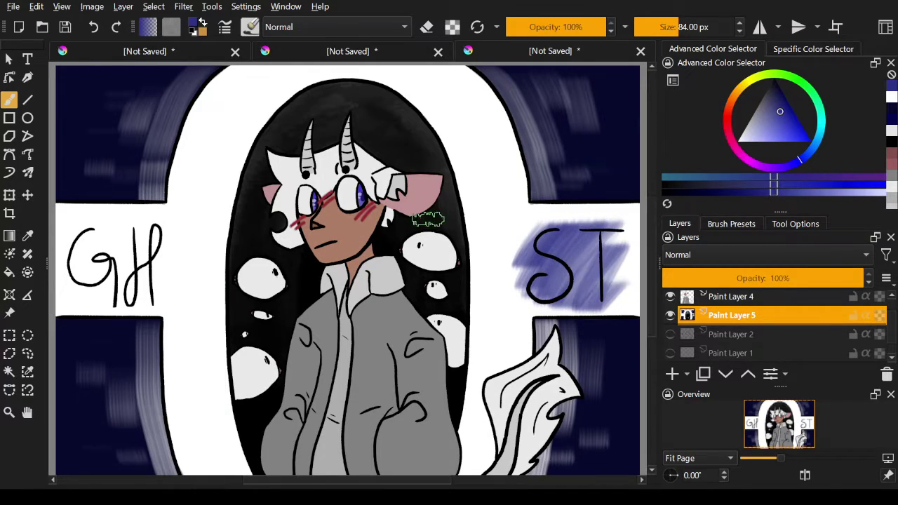
{"action": "mouse_move", "coordinate": [73, 242]}
{"action": "left_mouse_down"}
{"action": "mouse_move", "coordinate": [81, 224]}
{"action": "mouse_move", "coordinate": [105, 259]}
{"action": "mouse_move", "coordinate": [86, 286]}
{"action": "mouse_move", "coordinate": [137, 235]}
{"action": "mouse_move", "coordinate": [169, 287]}
{"action": "left_mouse_up"}
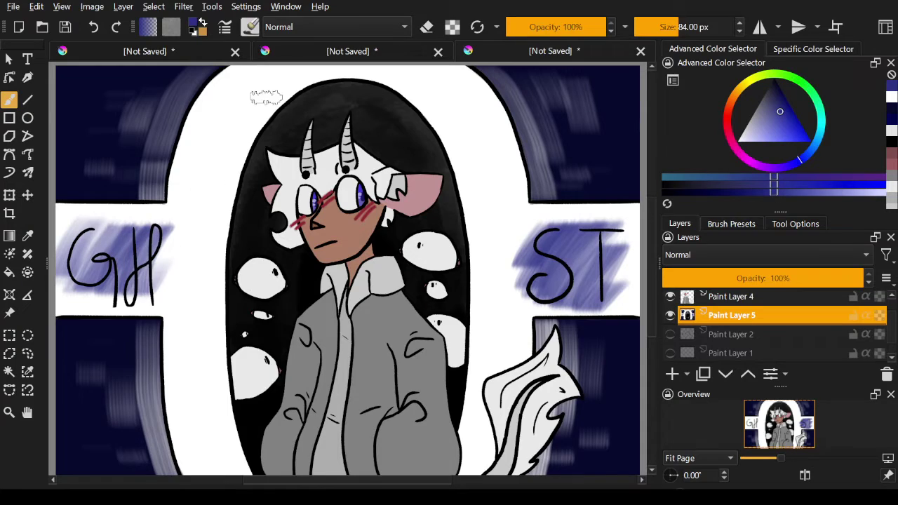
{"action": "left_click", "coordinate": [93, 27]}
{"action": "left_click", "coordinate": [93, 26]}
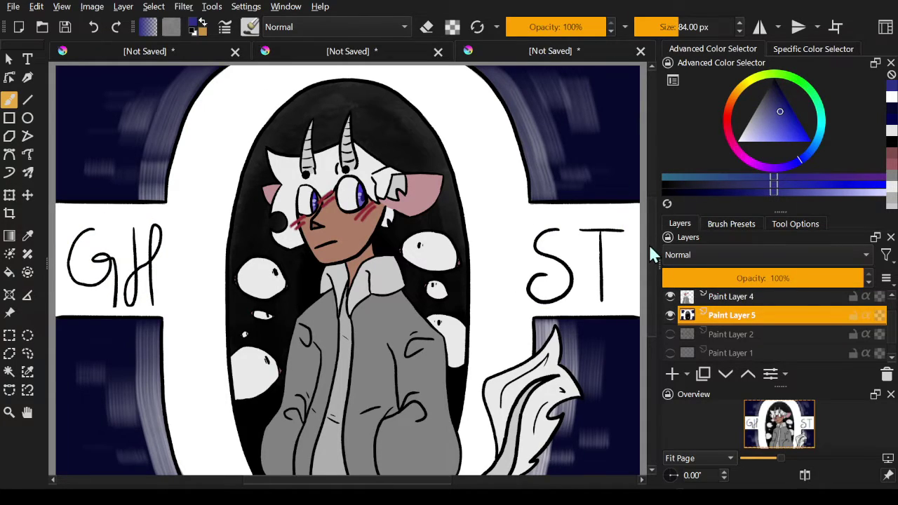
Step: Try a single horizontal blue stroke along the base of the ST lettering and undo it
{"action": "scroll", "coordinate": [652, 258], "scroll_direction": "down", "scroll_amount": 2}
{"action": "left_click_drag", "start_coordinate": [531, 264], "coordinate": [625, 262]}
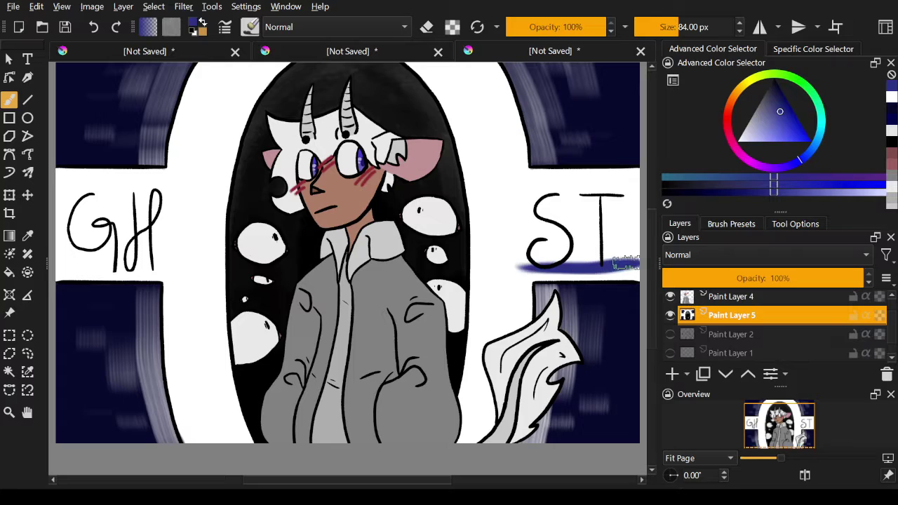
{"action": "left_click", "coordinate": [93, 26]}
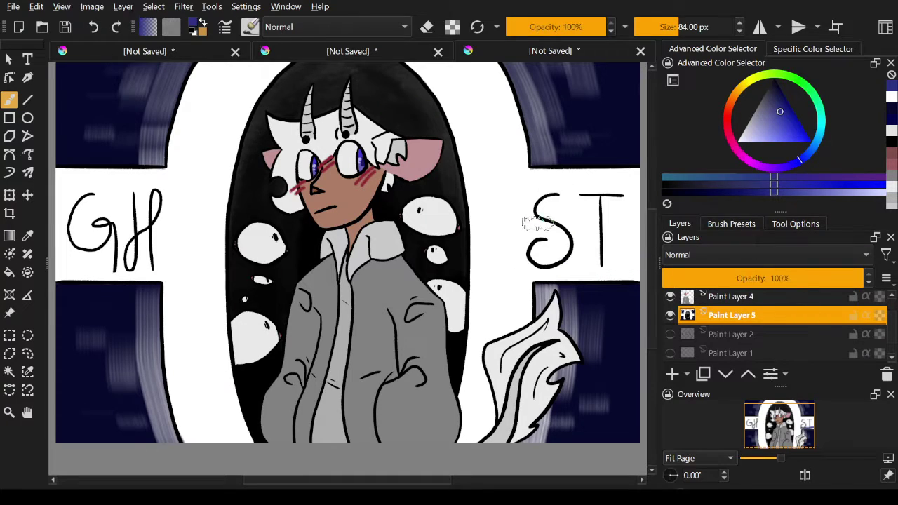
Step: Try three wide diagonal blue stripes behind the ST lettering and undo them
{"action": "left_click_drag", "start_coordinate": [519, 224], "coordinate": [583, 179]}
{"action": "left_click_drag", "start_coordinate": [515, 268], "coordinate": [622, 188]}
{"action": "left_click_drag", "start_coordinate": [561, 272], "coordinate": [623, 232]}
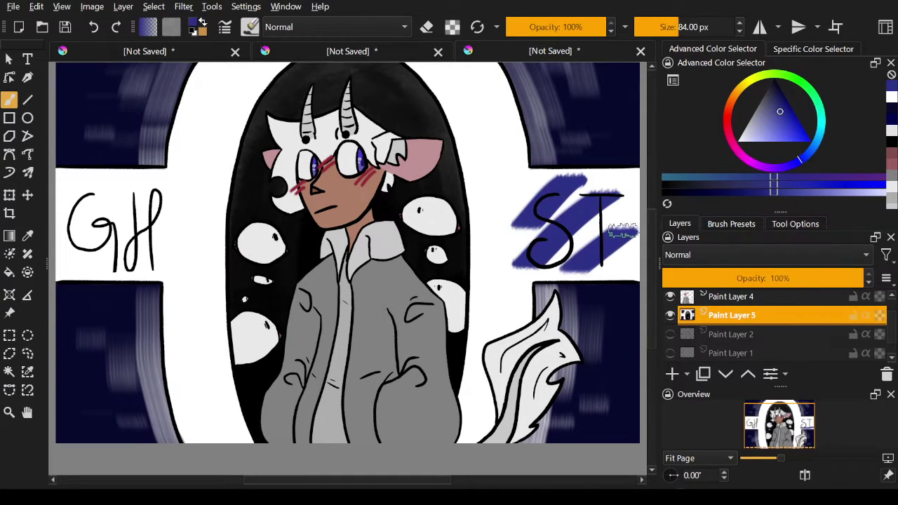
{"action": "left_click", "coordinate": [94, 27]}
{"action": "left_click", "coordinate": [93, 27]}
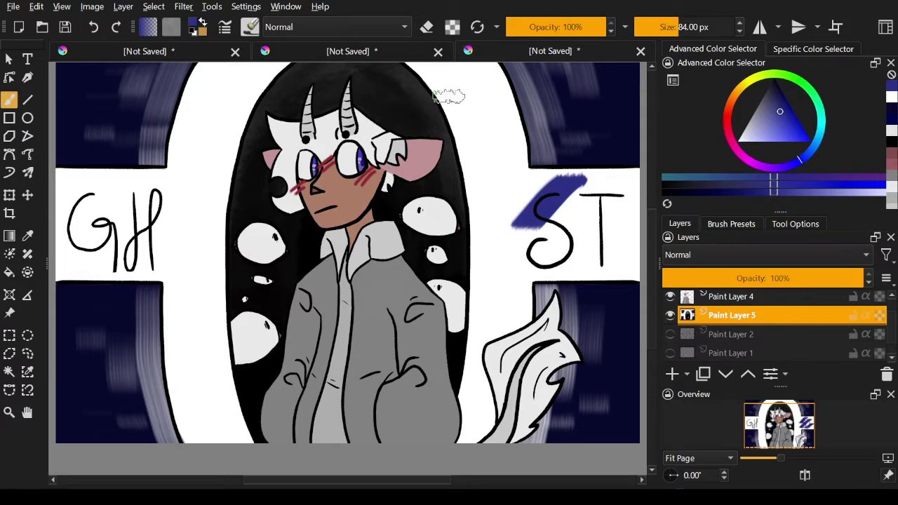
{"action": "left_click", "coordinate": [93, 26]}
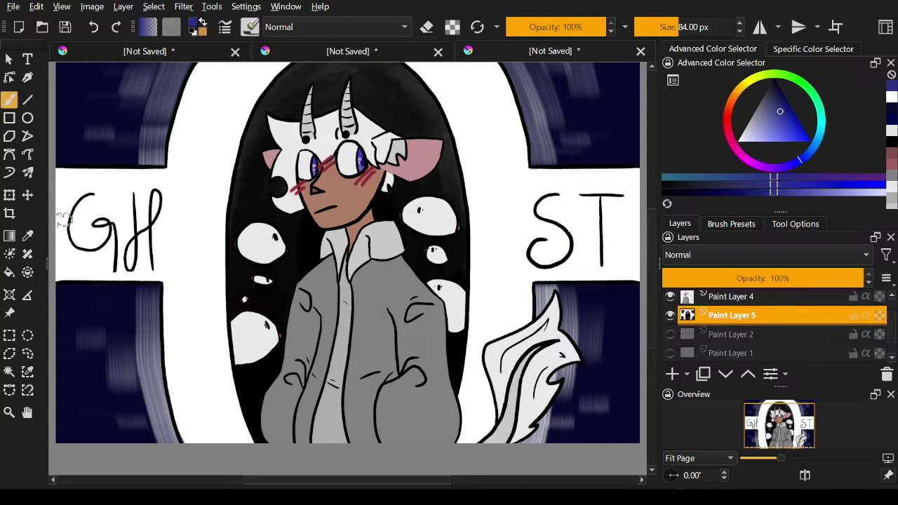
Step: Try horizontal blue lines through the middle of the banner behind GH, undoing each attempt
{"action": "left_click_drag", "start_coordinate": [58, 220], "coordinate": [172, 220]}
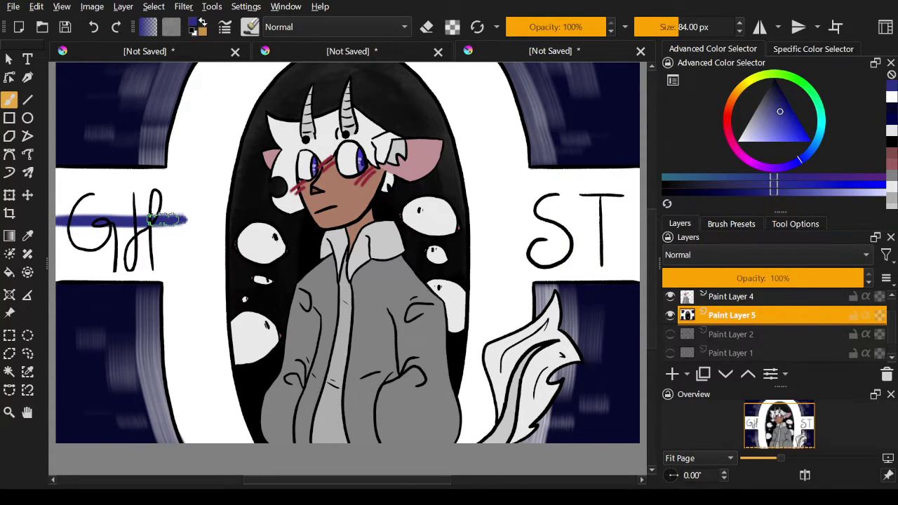
{"action": "left_click", "coordinate": [94, 27]}
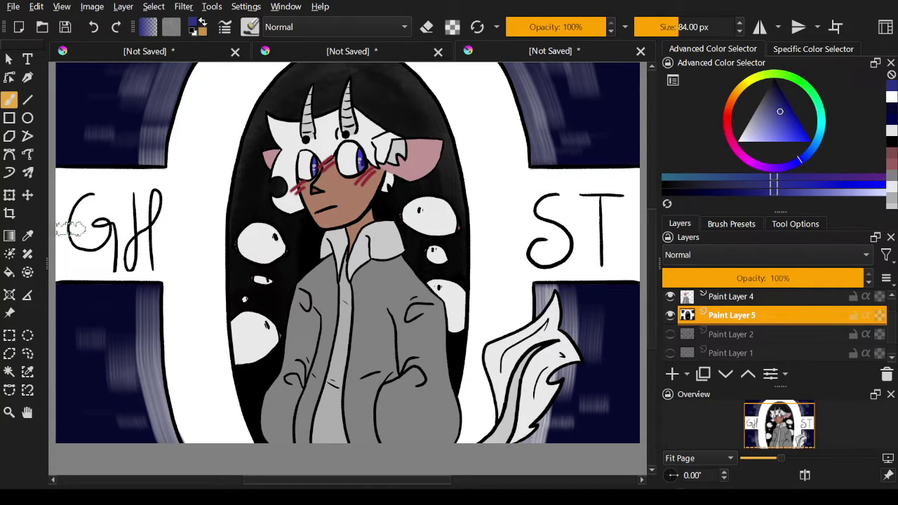
{"action": "left_click_drag", "start_coordinate": [58, 228], "coordinate": [181, 238]}
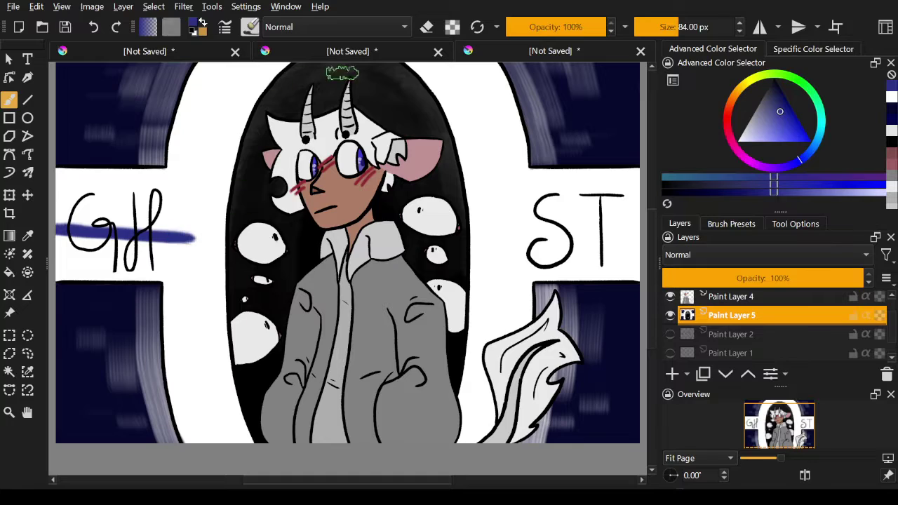
{"action": "left_click", "coordinate": [94, 27]}
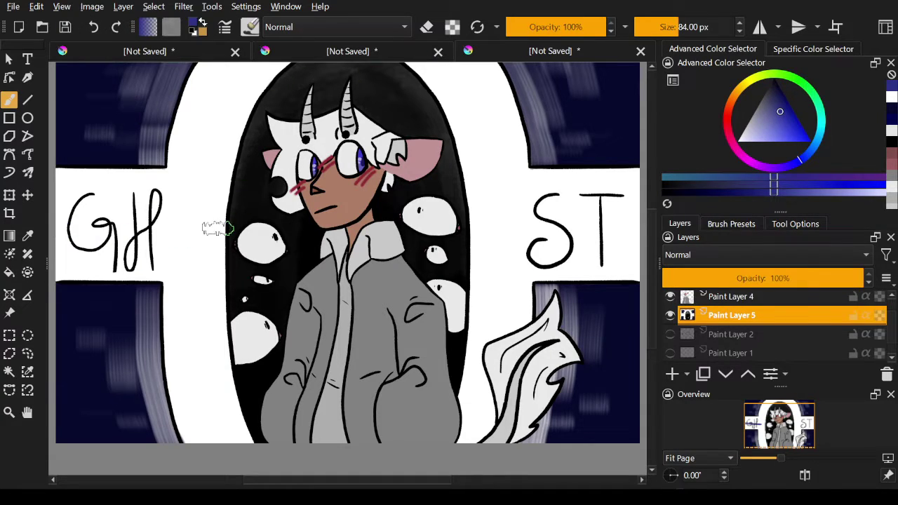
{"action": "left_click_drag", "start_coordinate": [223, 238], "coordinate": [62, 231]}
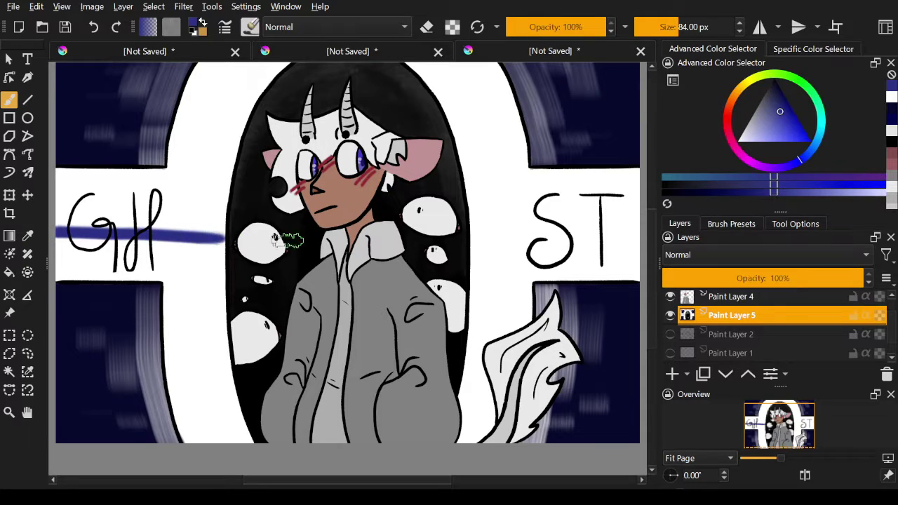
{"action": "left_click", "coordinate": [94, 27]}
Step: Try a horizontal blue line across the banner behind both GH and ST and undo it
{"action": "mouse_move", "coordinate": [68, 226]}
{"action": "left_mouse_down"}
{"action": "mouse_move", "coordinate": [214, 241]}
{"action": "mouse_move", "coordinate": [440, 228]}
{"action": "mouse_move", "coordinate": [656, 235]}
{"action": "left_mouse_up"}
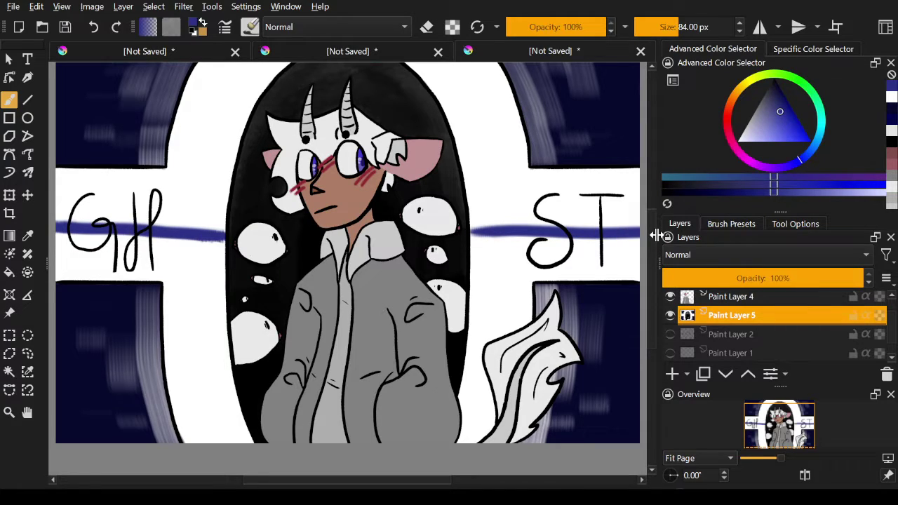
{"action": "left_click", "coordinate": [93, 26]}
{"action": "left_click", "coordinate": [93, 26]}
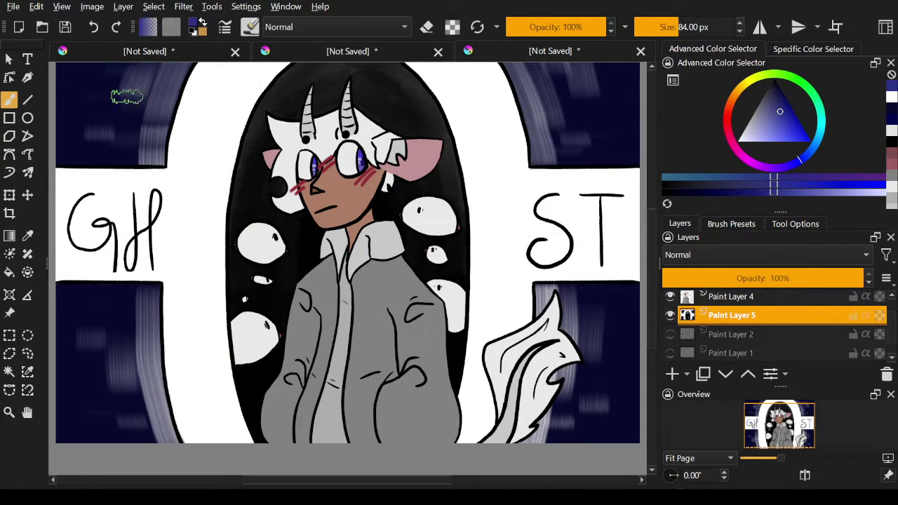
Step: Try wide diagonal blue stripes across the black oval behind the character, undoing each attempt
{"action": "left_click_drag", "start_coordinate": [181, 127], "coordinate": [228, 156]}
{"action": "left_click", "coordinate": [97, 28]}
{"action": "left_click_drag", "start_coordinate": [430, 116], "coordinate": [402, 132]}
{"action": "left_click_drag", "start_coordinate": [374, 195], "coordinate": [254, 394]}
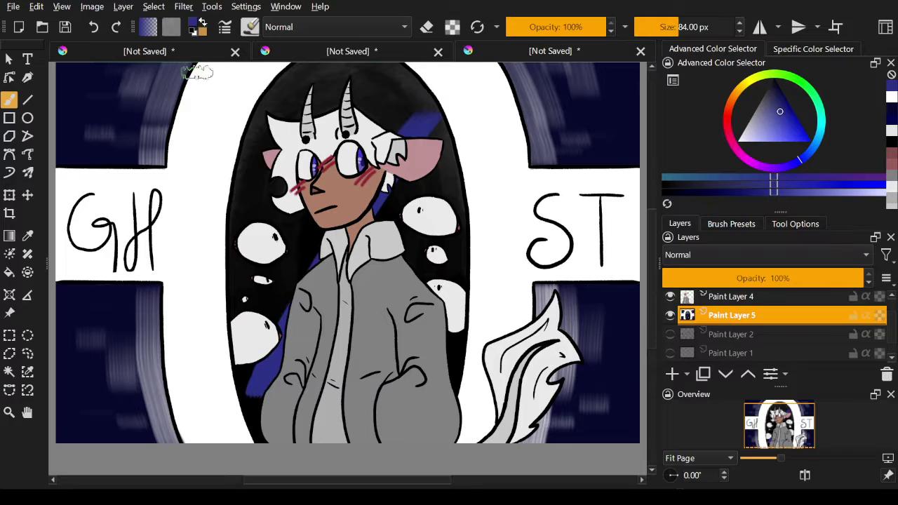
{"action": "left_click", "coordinate": [93, 26]}
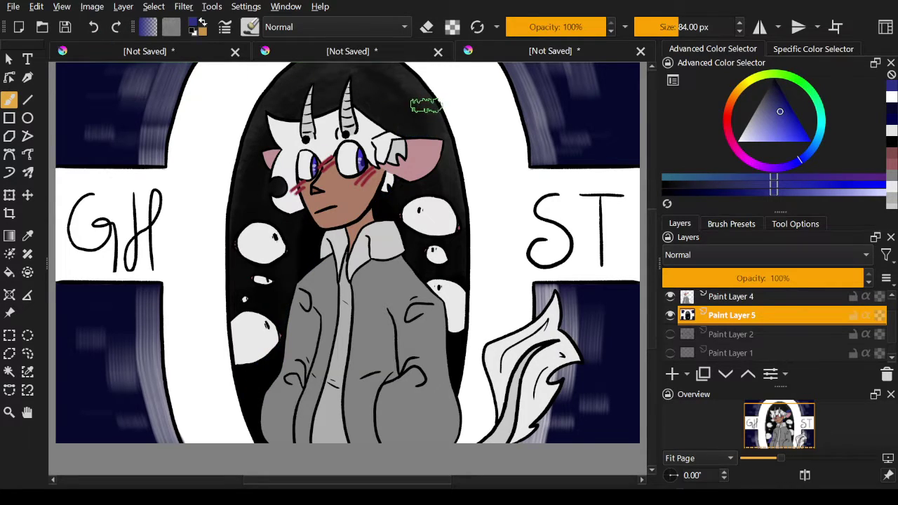
{"action": "left_click_drag", "start_coordinate": [426, 105], "coordinate": [252, 396]}
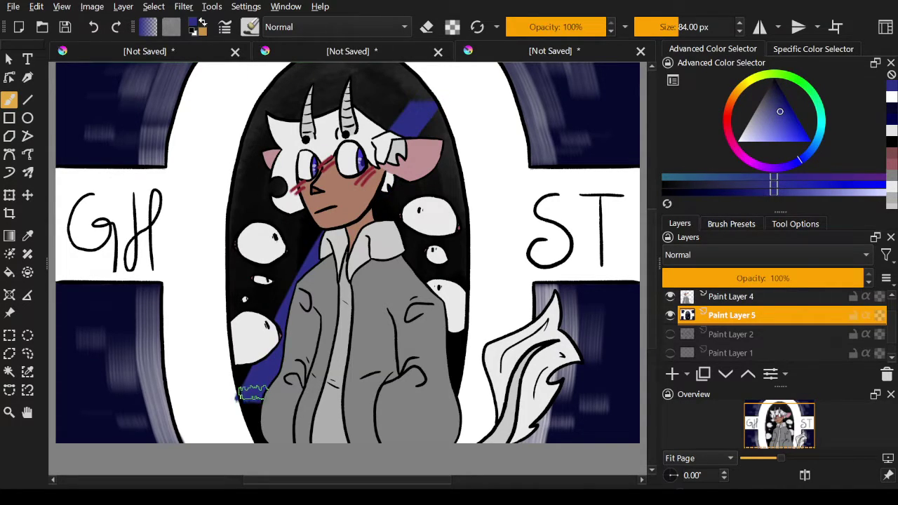
{"action": "key", "text": "ctrl+z"}
{"action": "mouse_move", "coordinate": [437, 82]}
{"action": "left_mouse_down"}
{"action": "mouse_move", "coordinate": [389, 137]}
{"action": "mouse_move", "coordinate": [211, 423]}
{"action": "left_mouse_up"}
{"action": "key", "text": "ctrl+z"}
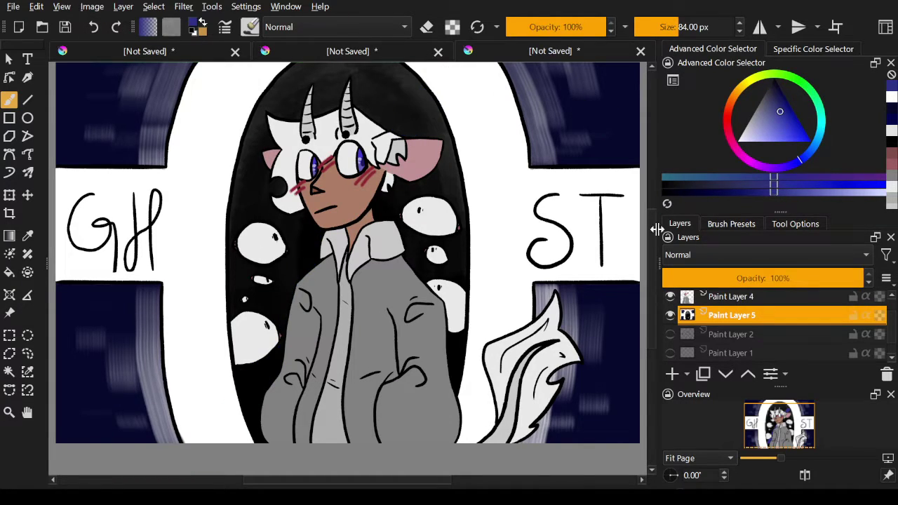
Step: Paint an 84 px blue stripe diagonally behind the character, from the oval's upper right down to its lower left
{"action": "scroll", "coordinate": [653, 247], "scroll_direction": "up", "scroll_amount": 1}
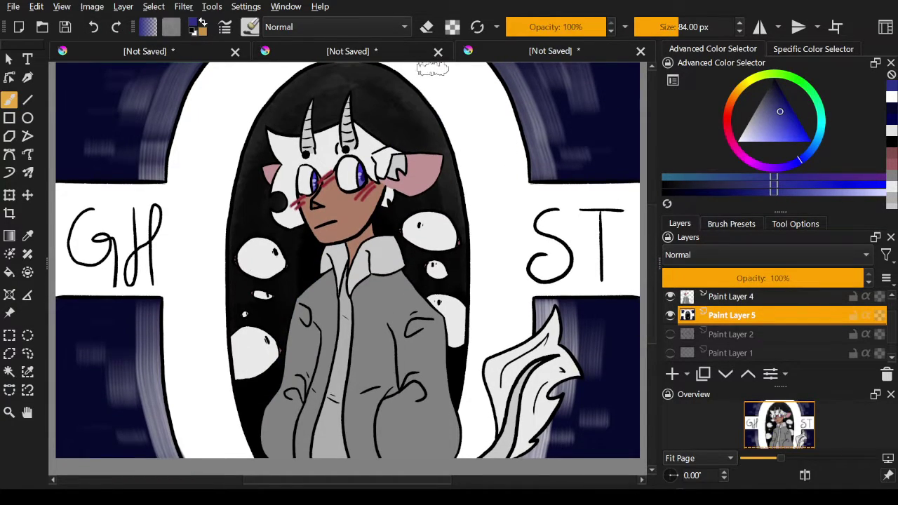
{"action": "mouse_move", "coordinate": [438, 70]}
{"action": "left_mouse_down"}
{"action": "mouse_move", "coordinate": [368, 175]}
{"action": "mouse_move", "coordinate": [221, 453]}
{"action": "left_mouse_up"}
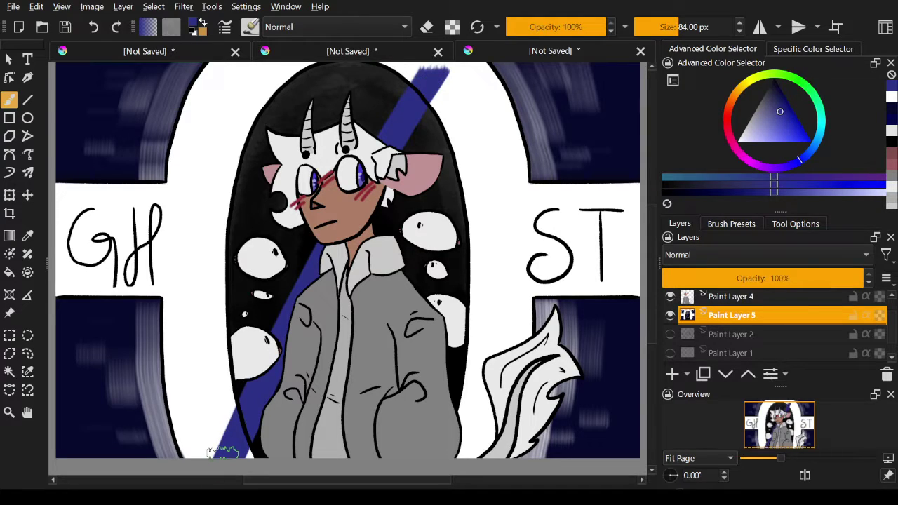
Step: Try erasing the blue stripe's lower end where it overruns the oval onto the white frame, and undo it
{"action": "scroll", "coordinate": [617, 232], "scroll_direction": "down", "scroll_amount": 2}
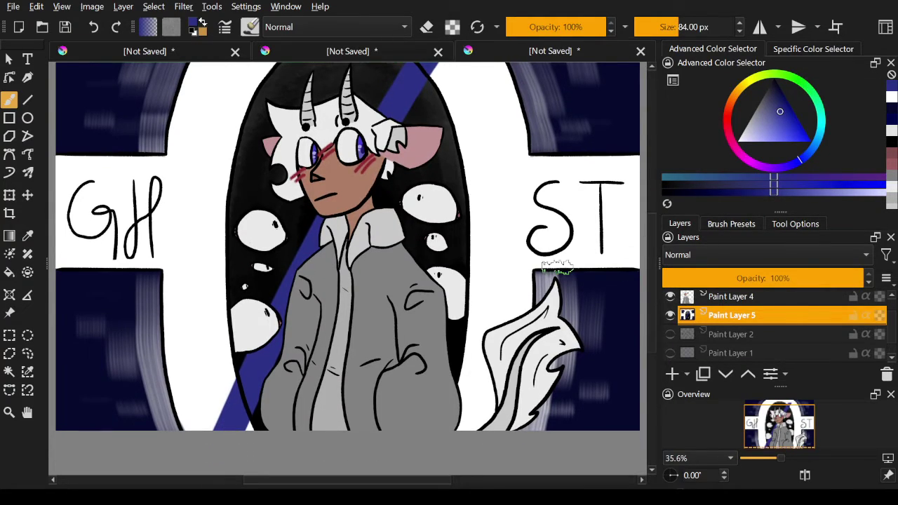
{"action": "key", "text": "e"}
{"action": "left_click_drag", "start_coordinate": [209, 419], "coordinate": [210, 408]}
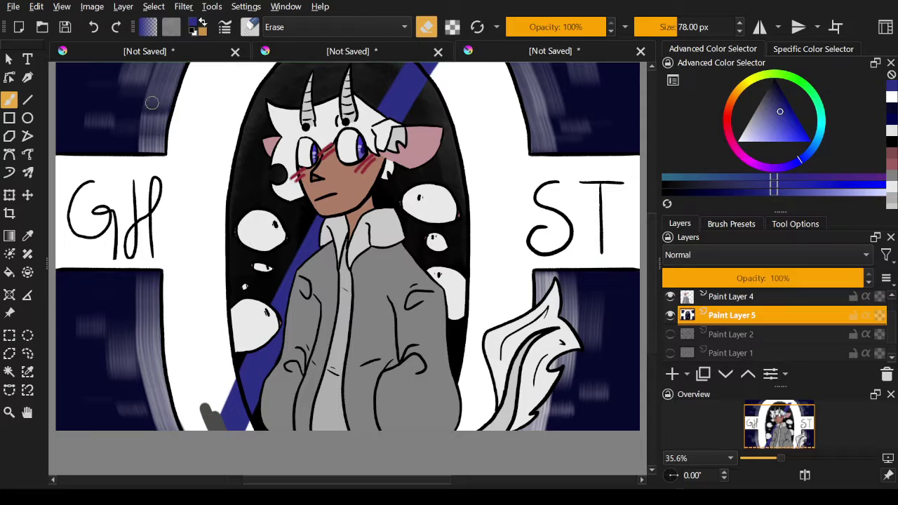
{"action": "left_click", "coordinate": [93, 27]}
Step: Sample the frame's white and paint over the lower end of the blue stripe outside the black oval
{"action": "left_click", "coordinate": [27, 236]}
{"action": "left_click", "coordinate": [190, 291]}
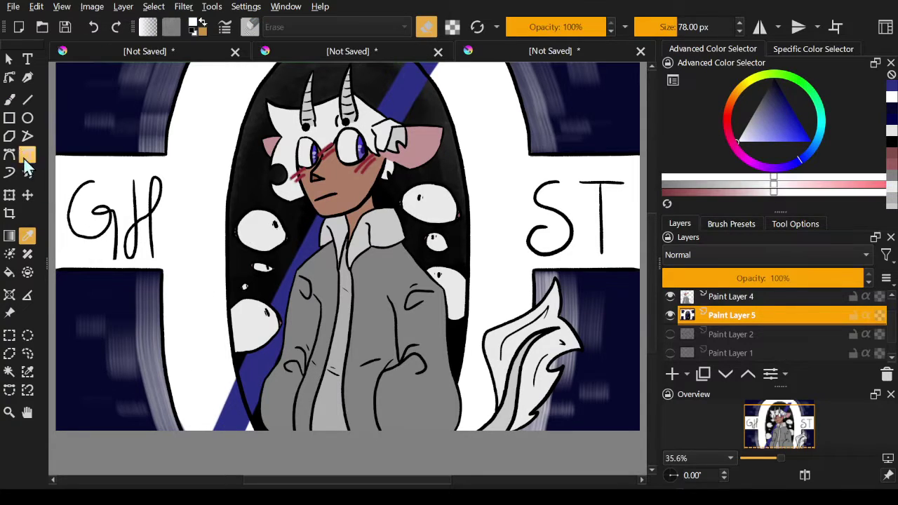
{"action": "key", "text": "b"}
{"action": "key", "text": "e"}
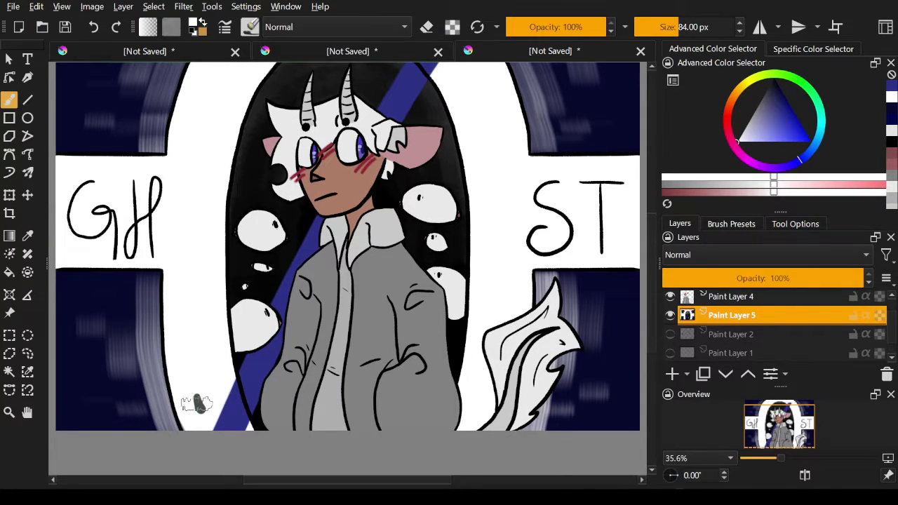
{"action": "mouse_move", "coordinate": [191, 400]}
{"action": "left_mouse_down"}
{"action": "mouse_move", "coordinate": [206, 421]}
{"action": "mouse_move", "coordinate": [220, 426]}
{"action": "mouse_move", "coordinate": [204, 377]}
{"action": "mouse_move", "coordinate": [213, 383]}
{"action": "mouse_move", "coordinate": [214, 370]}
{"action": "mouse_move", "coordinate": [231, 393]}
{"action": "left_mouse_up"}
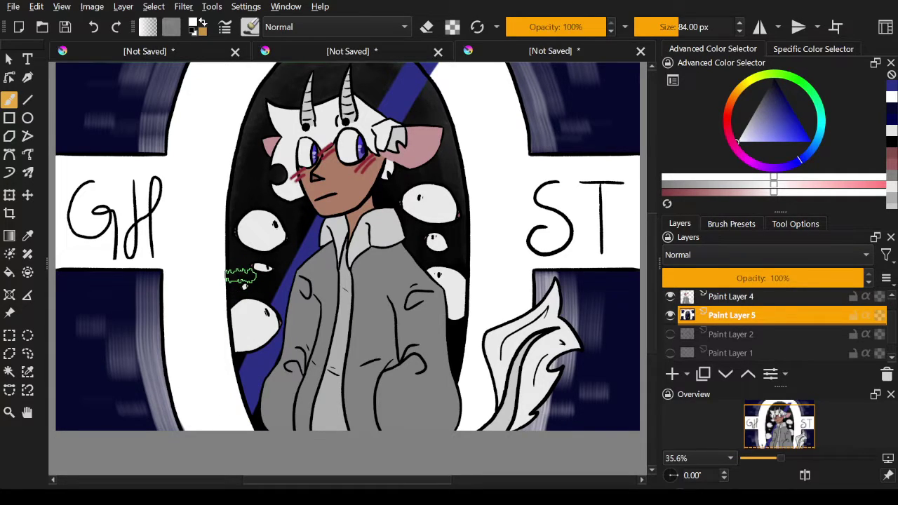
Step: Reduce the brush to 35 px and paint white over the stripe's upper end outside the black oval
{"action": "key", "text": "bracketleft"}
{"action": "key", "text": "bracketleft"}
{"action": "key", "text": "bracketleft"}
{"action": "key", "text": "bracketleft"}
{"action": "key", "text": "bracketleft"}
{"action": "key", "text": "bracketleft"}
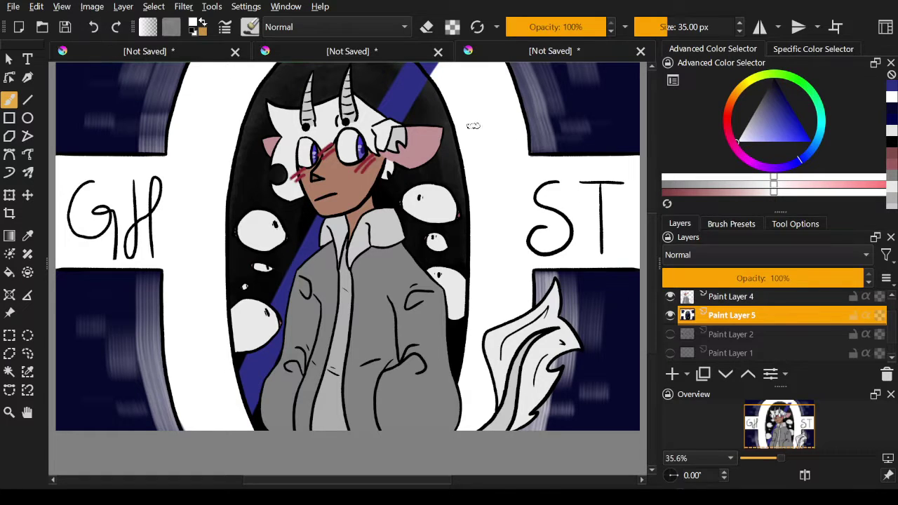
{"action": "scroll", "coordinate": [634, 277], "scroll_direction": "up", "scroll_amount": 5}
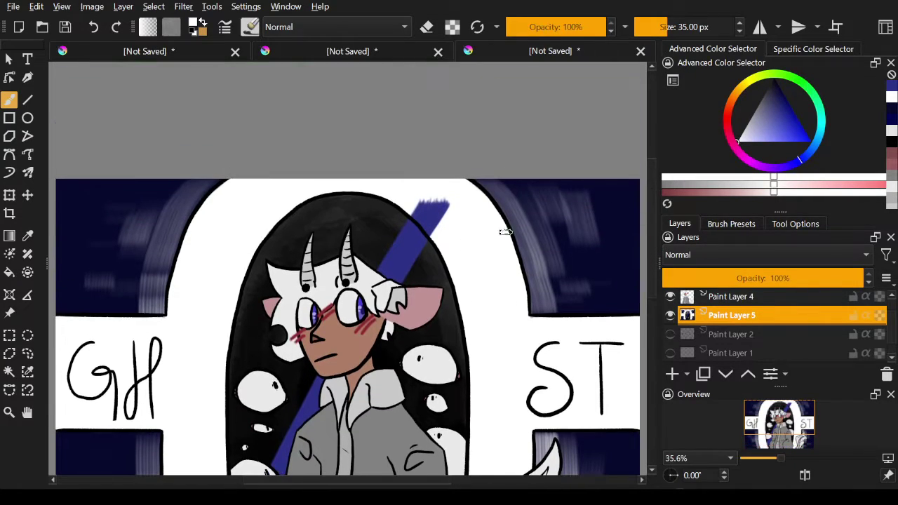
{"action": "mouse_move", "coordinate": [464, 238]}
{"action": "left_mouse_down"}
{"action": "mouse_move", "coordinate": [406, 197]}
{"action": "mouse_move", "coordinate": [433, 232]}
{"action": "left_mouse_up"}
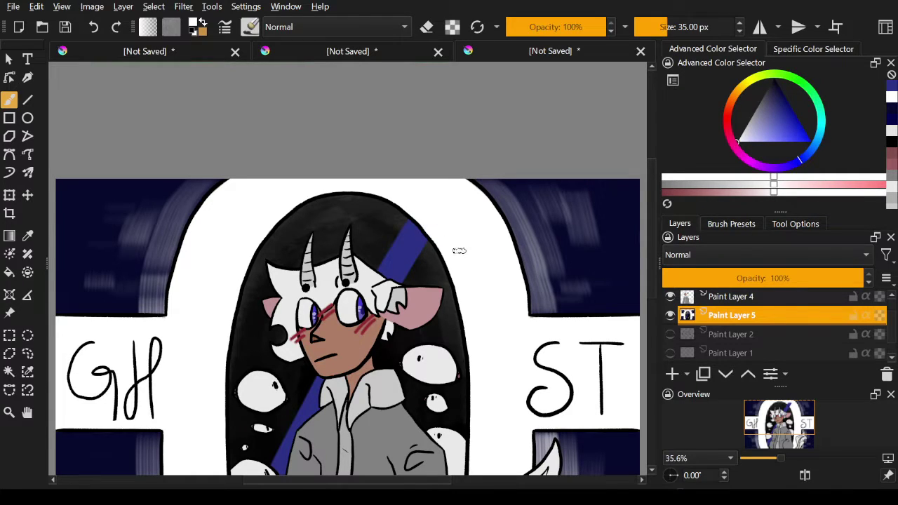
{"action": "scroll", "coordinate": [654, 292], "scroll_direction": "down", "scroll_amount": 4}
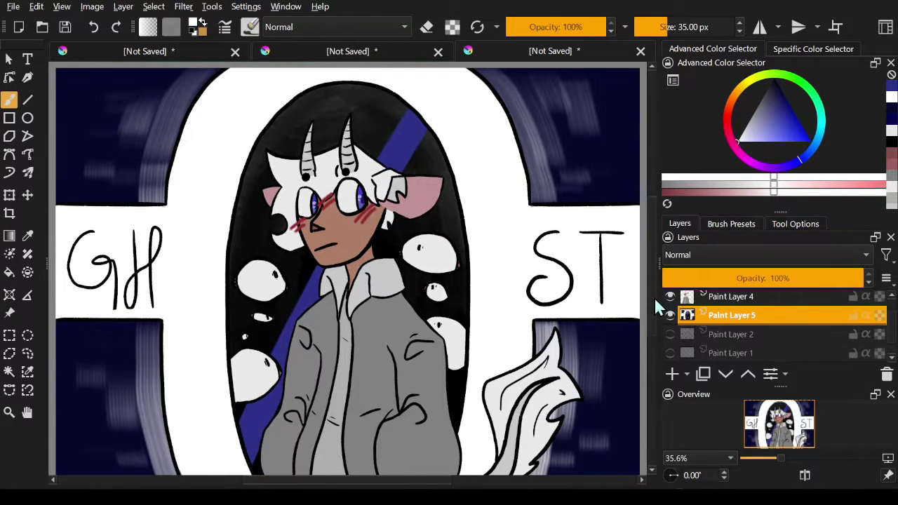
{"action": "scroll", "coordinate": [653, 303], "scroll_direction": "up", "scroll_amount": 1}
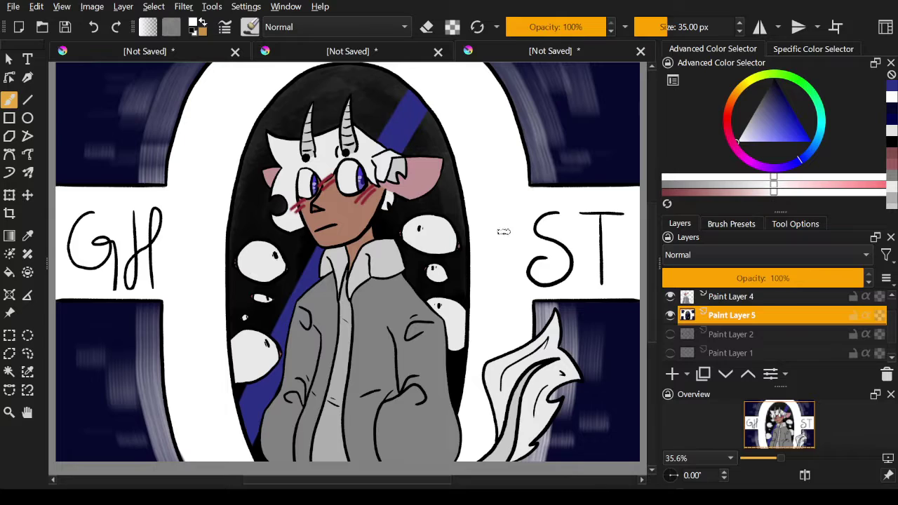
Step: Sample the blue of the diagonal stripe as the brush colour
{"action": "left_click", "coordinate": [28, 236]}
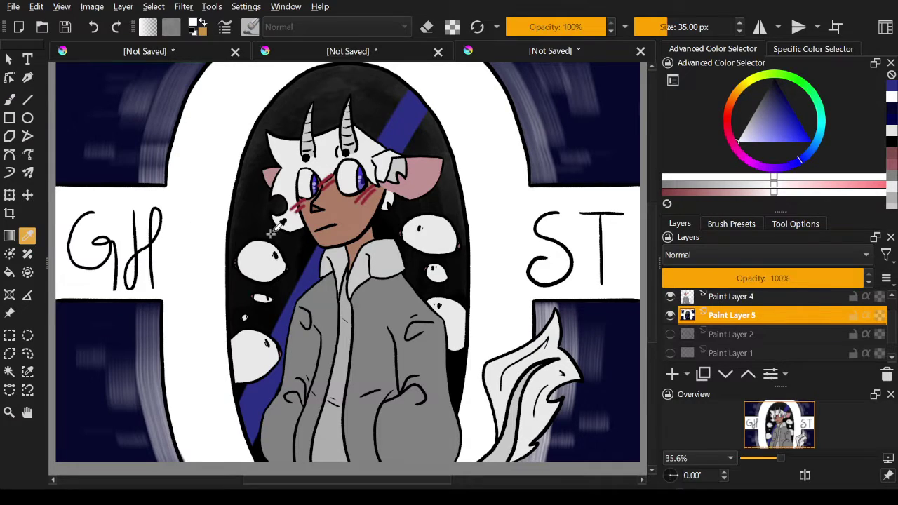
{"action": "left_click", "coordinate": [308, 274]}
{"action": "key", "text": "b"}
Step: Try a few small blue marks on the white area between the oval and the ST lettering and undo them
{"action": "left_click_drag", "start_coordinate": [484, 196], "coordinate": [521, 209]}
{"action": "mouse_move", "coordinate": [491, 212]}
{"action": "left_mouse_down"}
{"action": "mouse_move", "coordinate": [482, 214]}
{"action": "mouse_move", "coordinate": [494, 220]}
{"action": "left_mouse_up"}
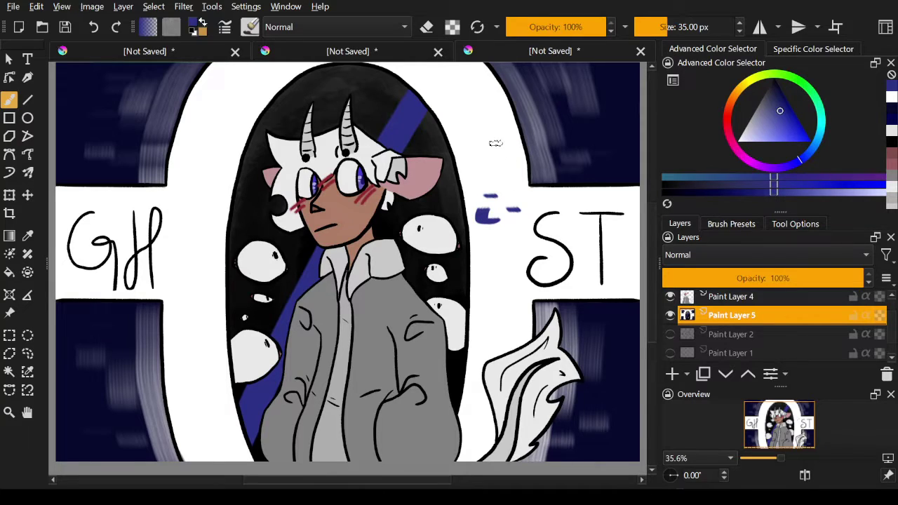
{"action": "left_click", "coordinate": [96, 33]}
{"action": "left_click", "coordinate": [95, 33]}
{"action": "left_click", "coordinate": [94, 32]}
{"action": "left_click", "coordinate": [94, 33]}
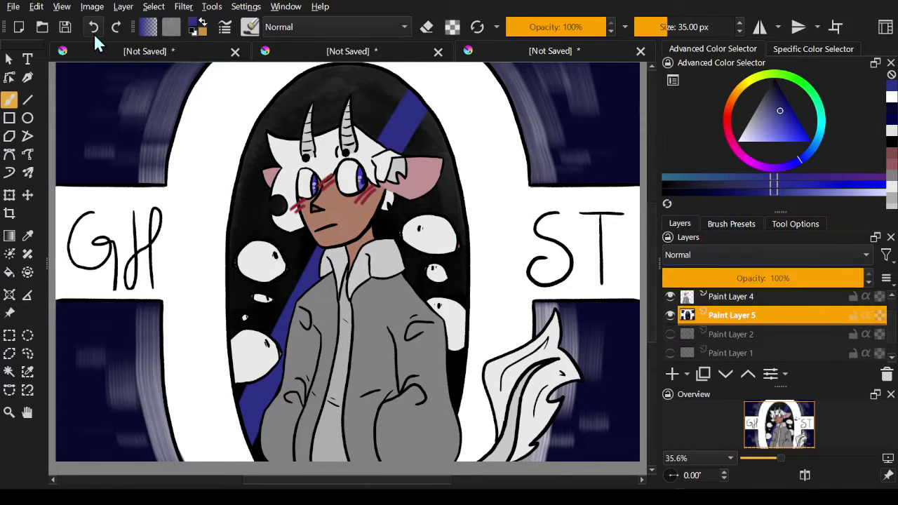
Step: Handwrite a short blue word running diagonally down the white frame beside the oval towards the ST lettering
{"action": "mouse_move", "coordinate": [479, 112]}
{"action": "left_mouse_down"}
{"action": "mouse_move", "coordinate": [456, 128]}
{"action": "mouse_move", "coordinate": [497, 133]}
{"action": "mouse_move", "coordinate": [491, 172]}
{"action": "mouse_move", "coordinate": [508, 147]}
{"action": "mouse_move", "coordinate": [499, 198]}
{"action": "mouse_move", "coordinate": [517, 184]}
{"action": "mouse_move", "coordinate": [496, 246]}
{"action": "left_mouse_up"}
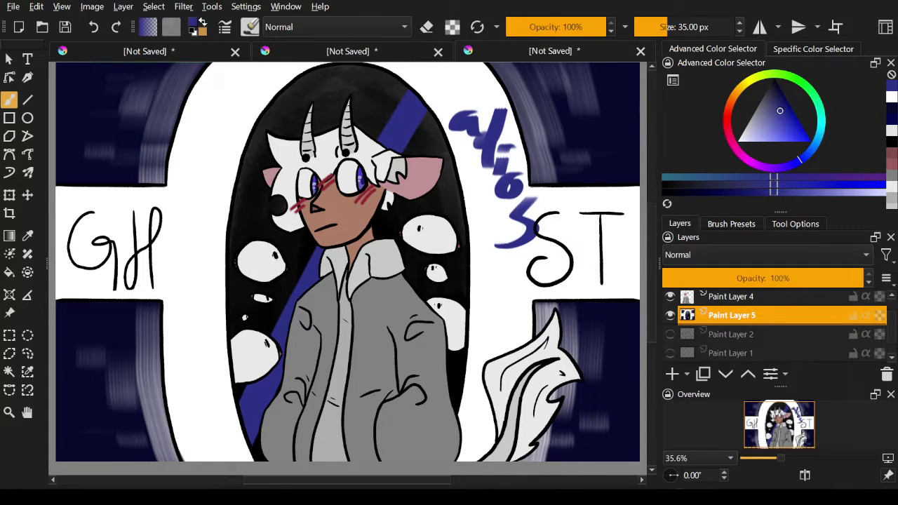